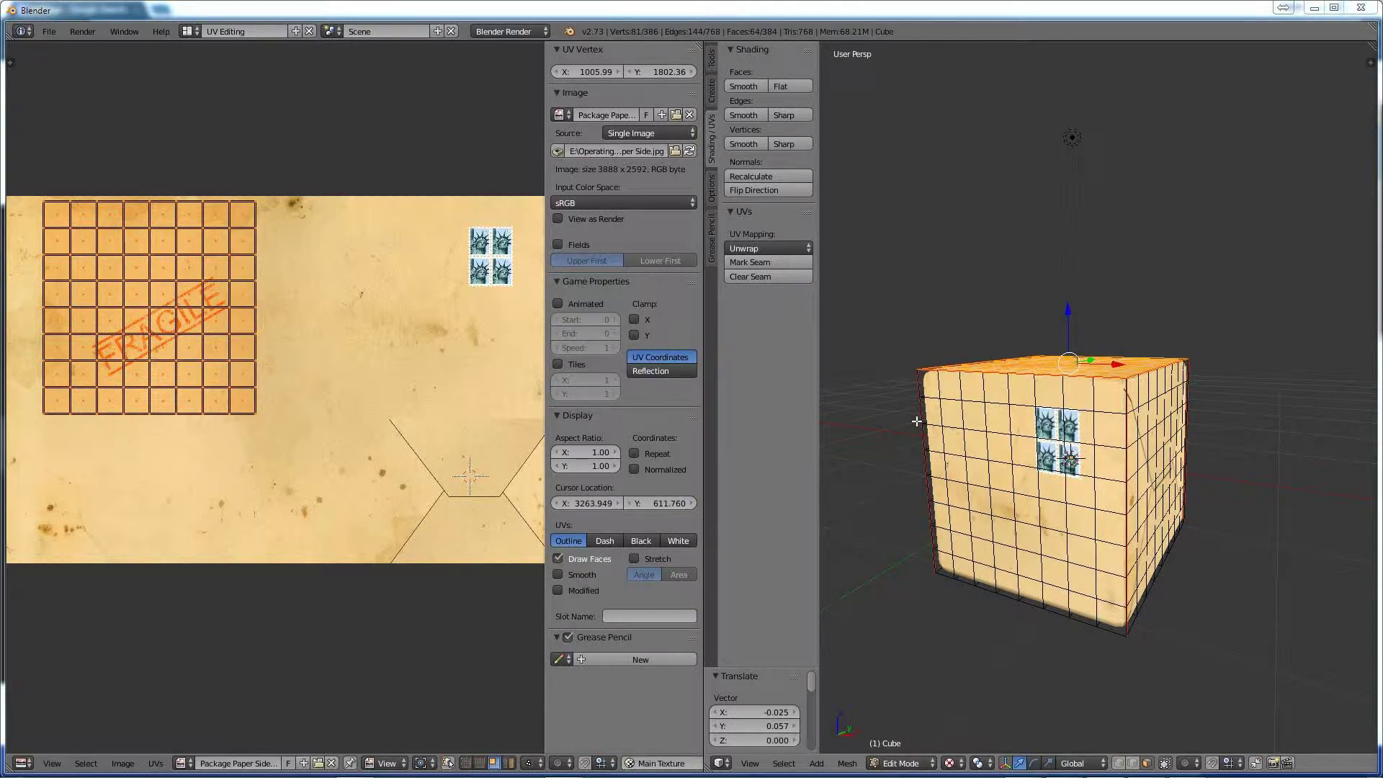
Deselect everything and select a block of faces 3 wide and 5 high beside the stamps on the cube's stamped side.
middle_click_drag(987, 396, 1021, 411)
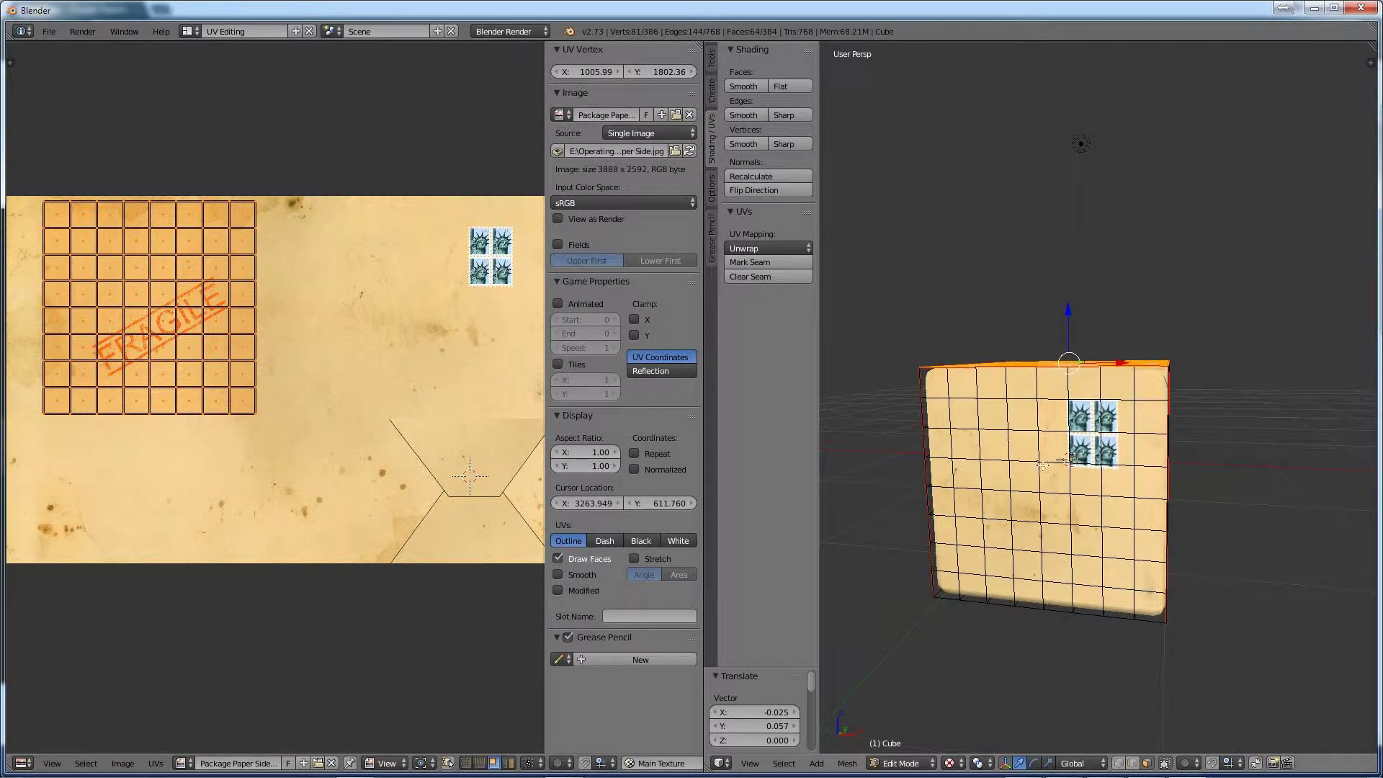
key("a")
middle_click_drag(1039, 461, 990, 494)
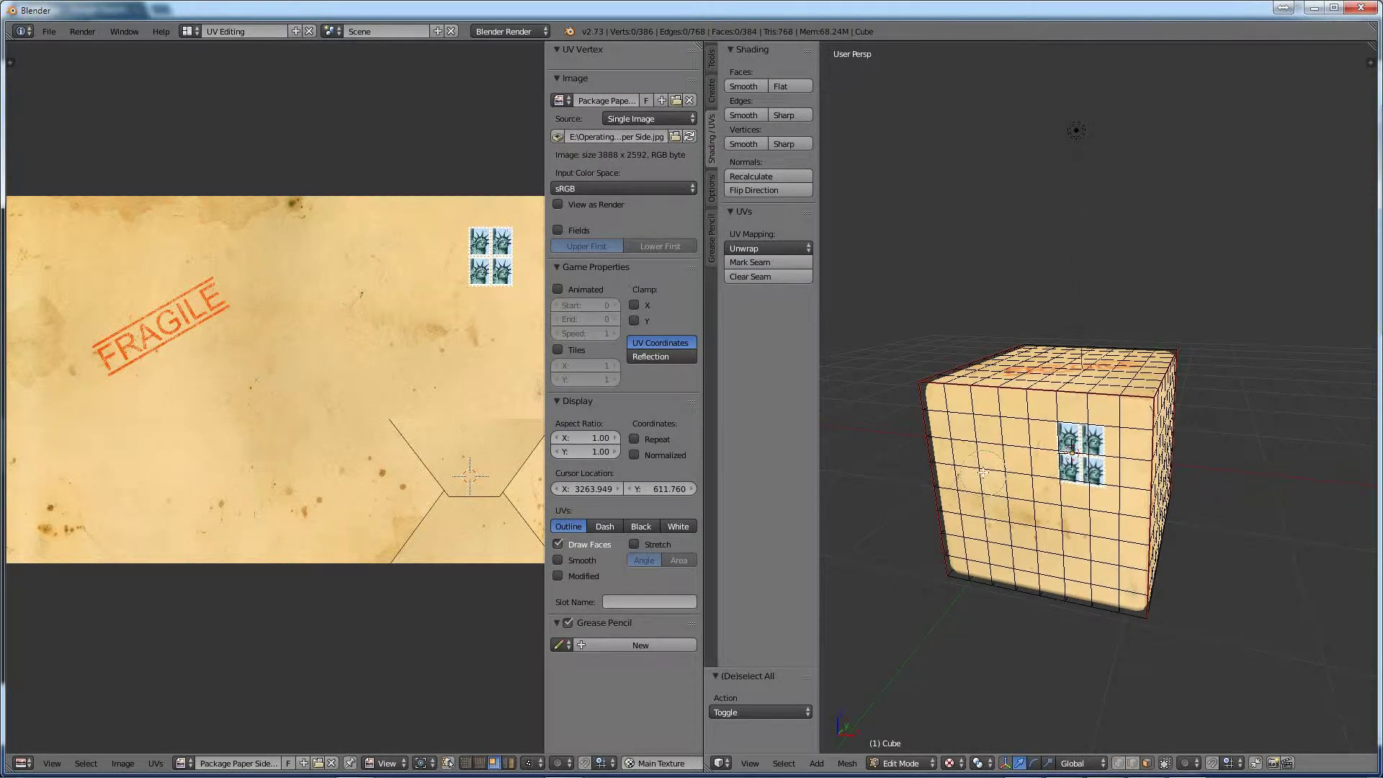
left_click(983, 472)
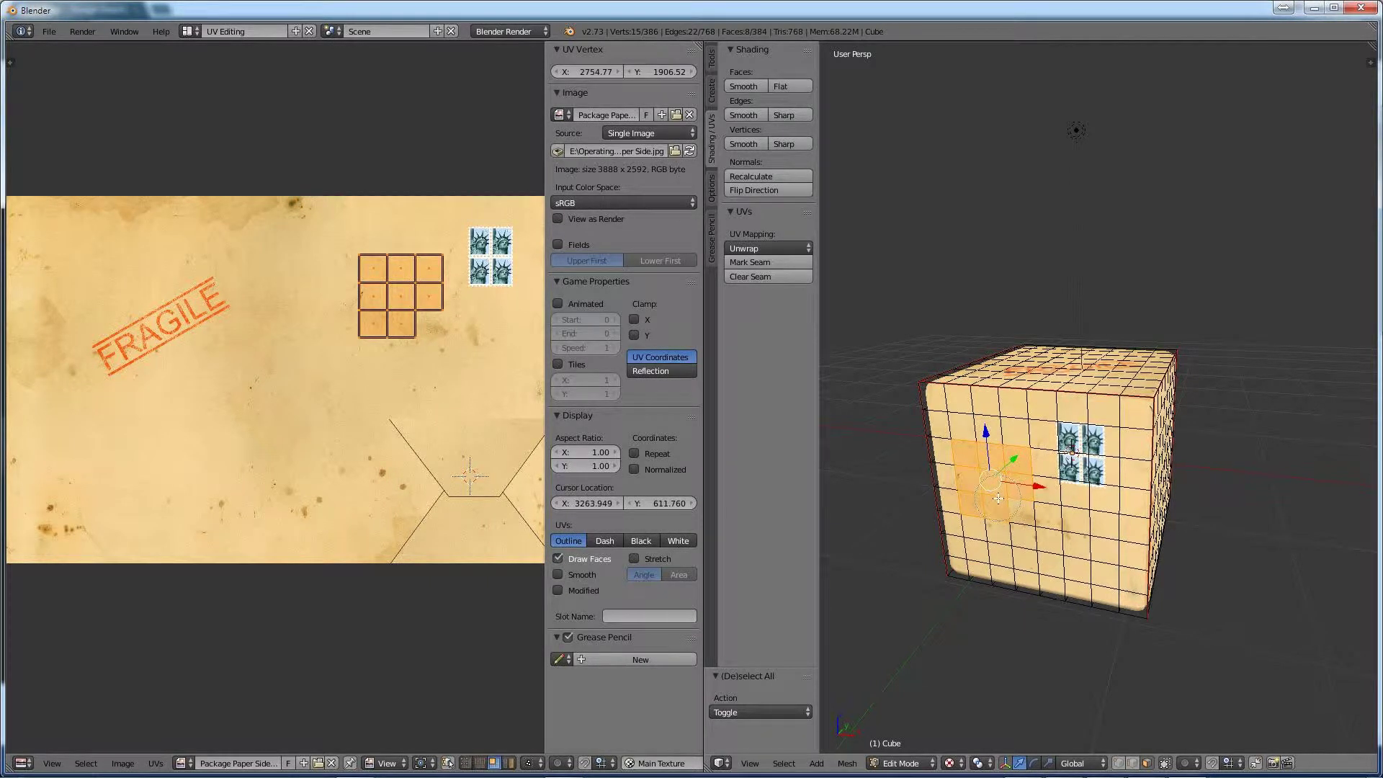
left_click_drag(997, 497, 1000, 530)
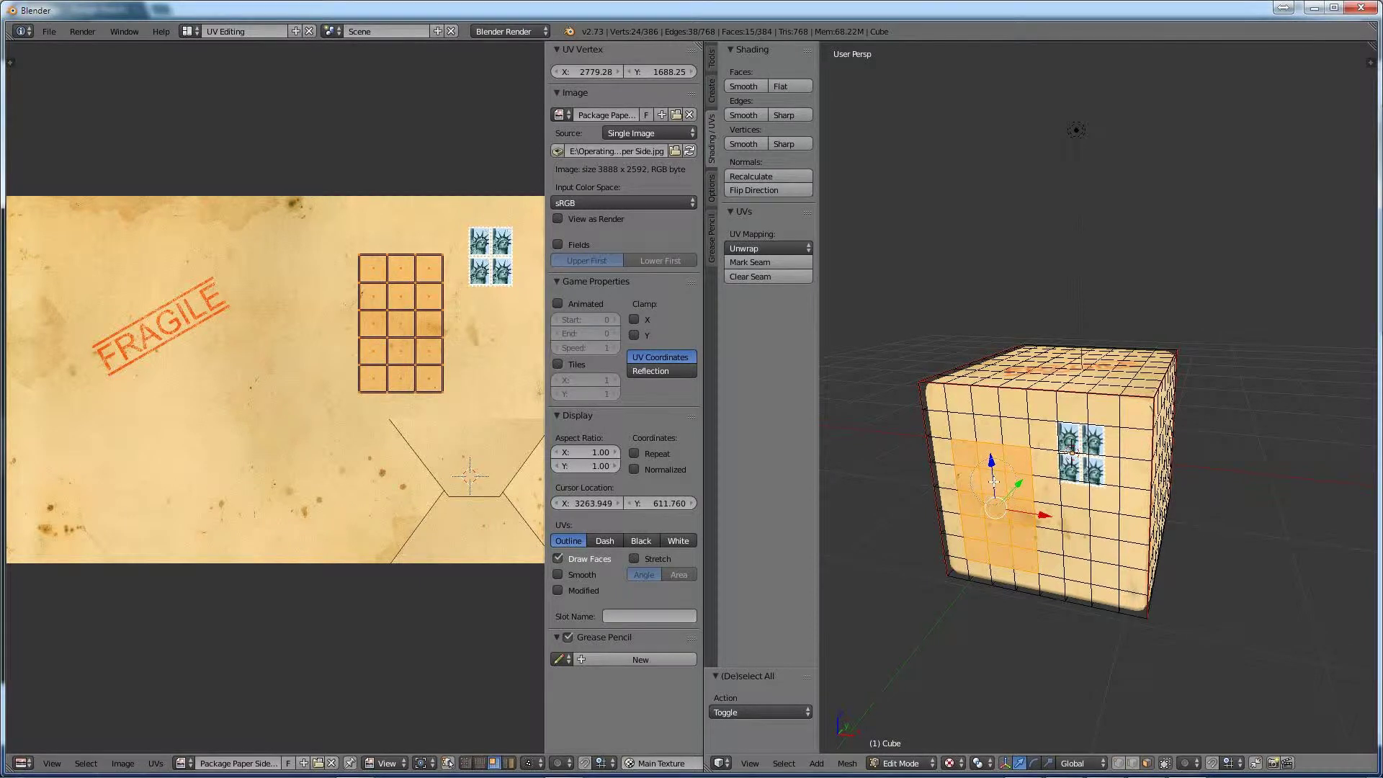
key("Escape")
mouse_move(994, 481)
middle_mouse_down()
mouse_move(1024, 494)
mouse_move(1001, 493)
middle_mouse_up()
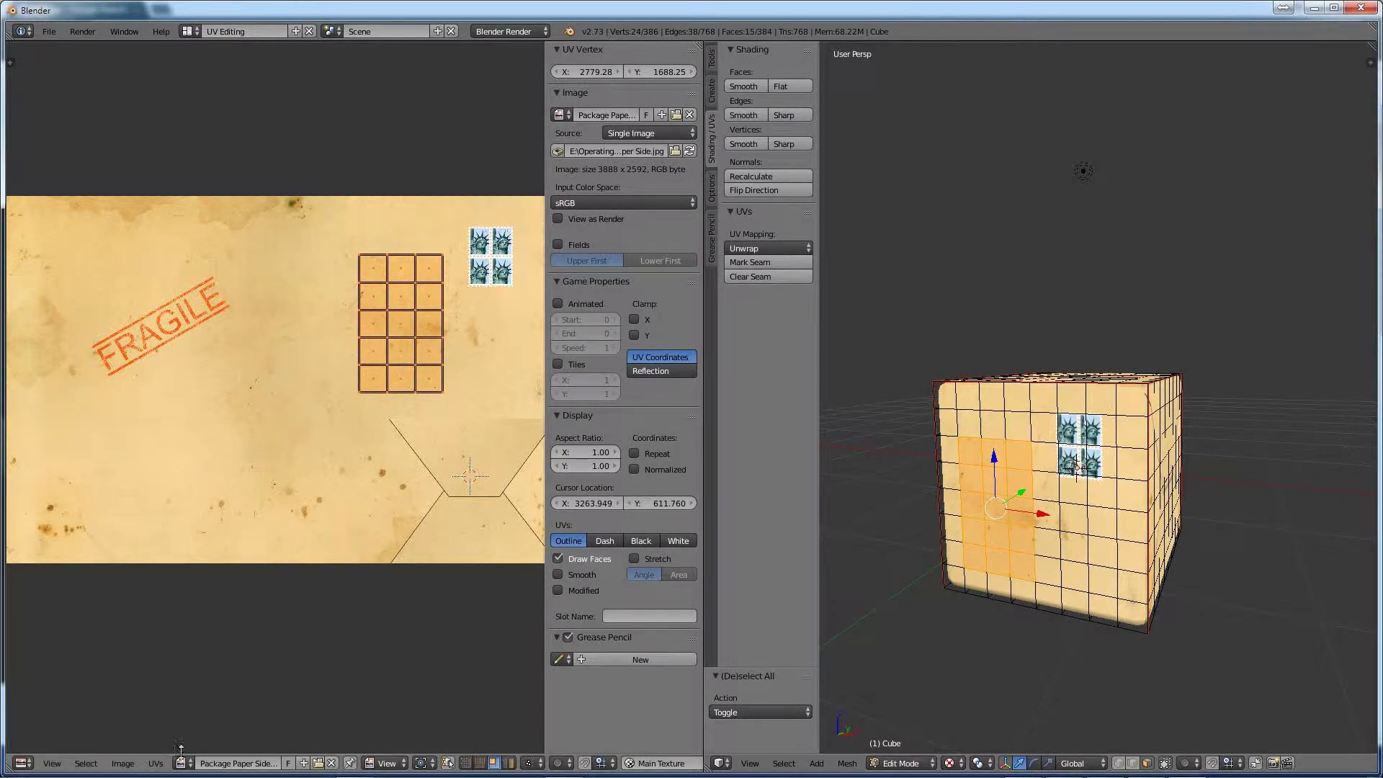
Open All-in-one-label.jpg as the image for the selected faces, using thumbnails to browse the files.
left_click(318, 763)
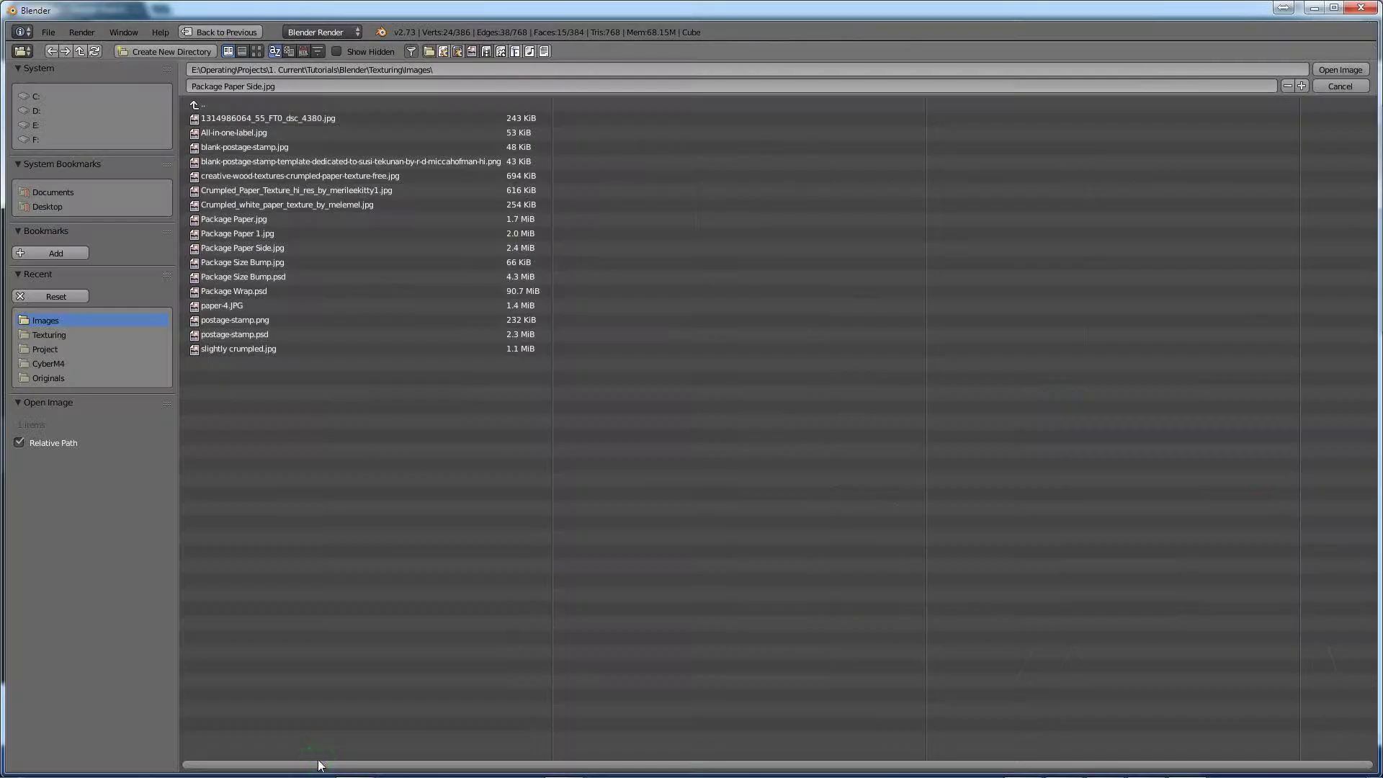
left_click(256, 52)
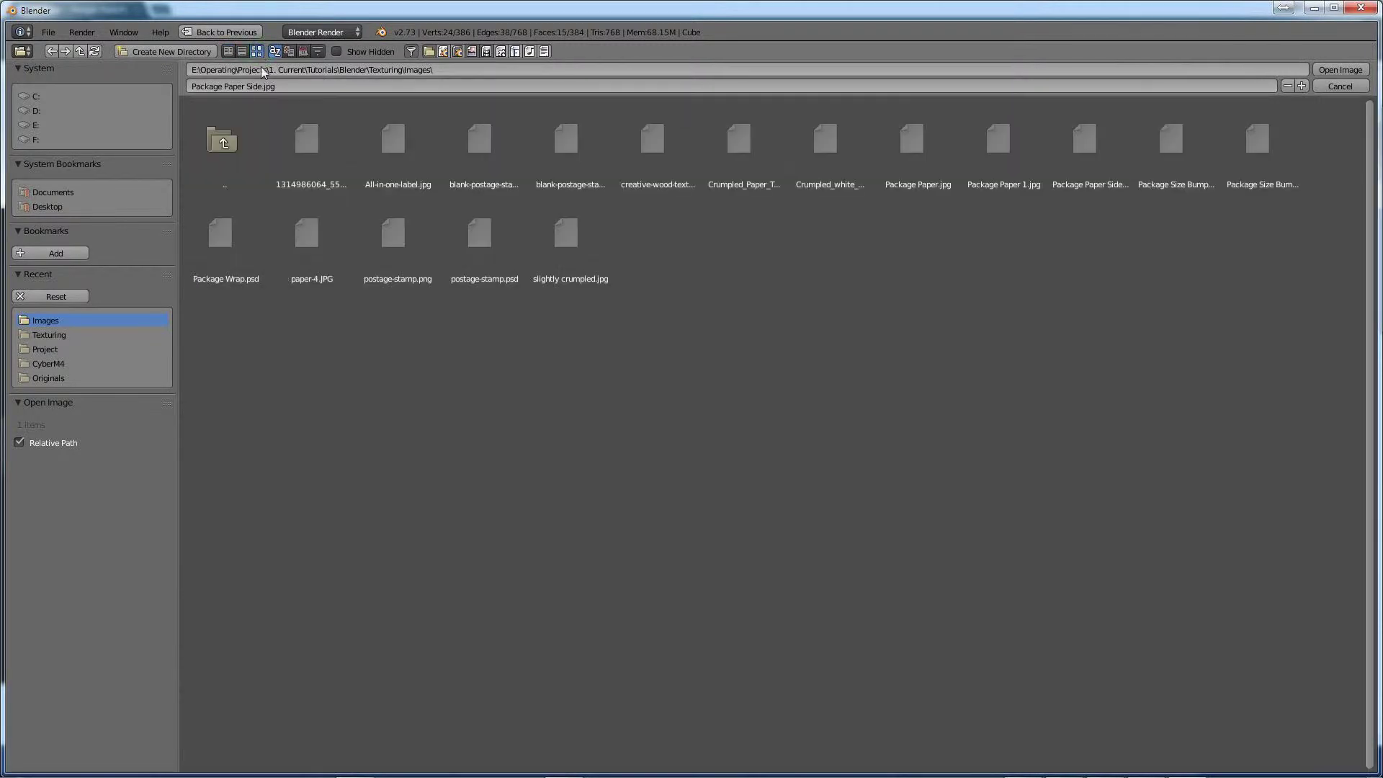
left_click(397, 141)
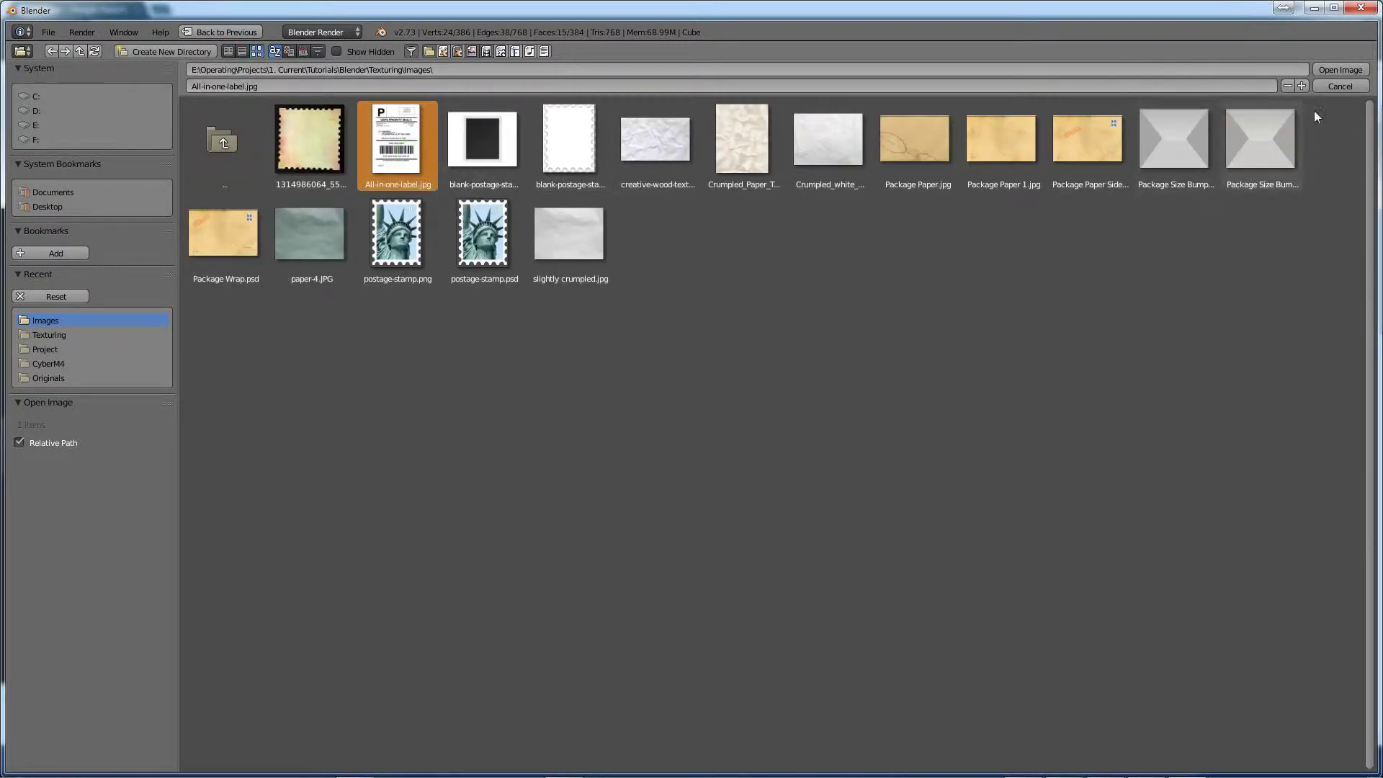
left_click(1337, 70)
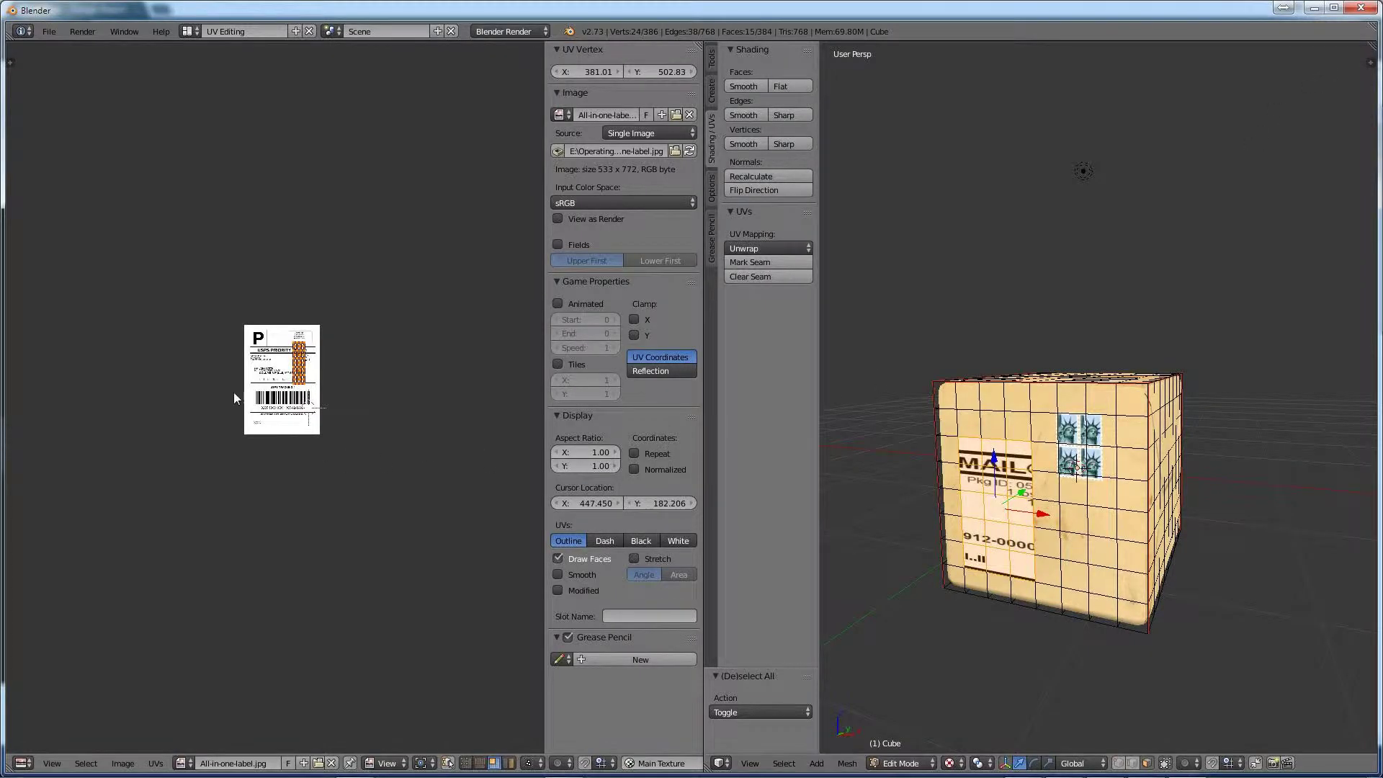
scroll(205, 373, "up", 2)
scroll(205, 372, "up", 3)
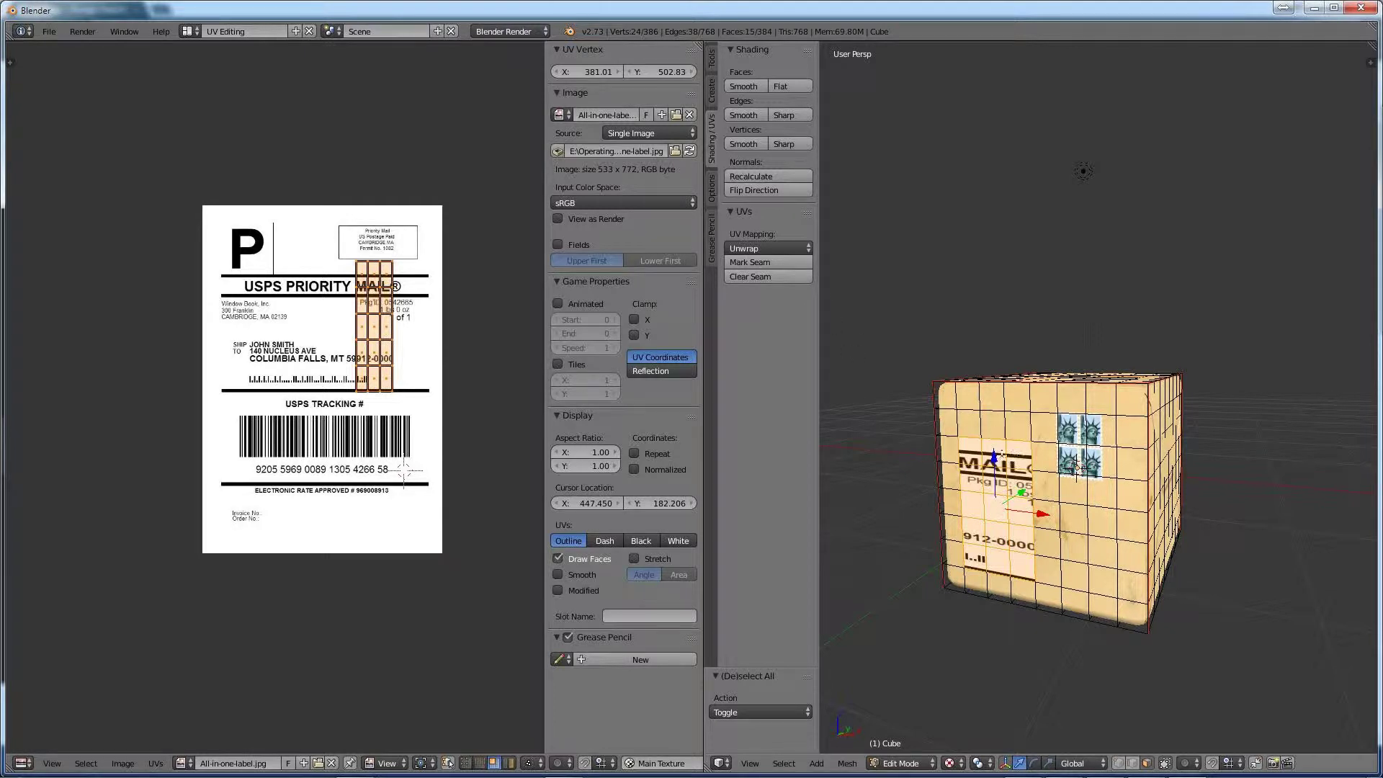
Unwrap the selected faces, then widen their UVs along X by about 1.46 and centre them over the label.
left_click(763, 248)
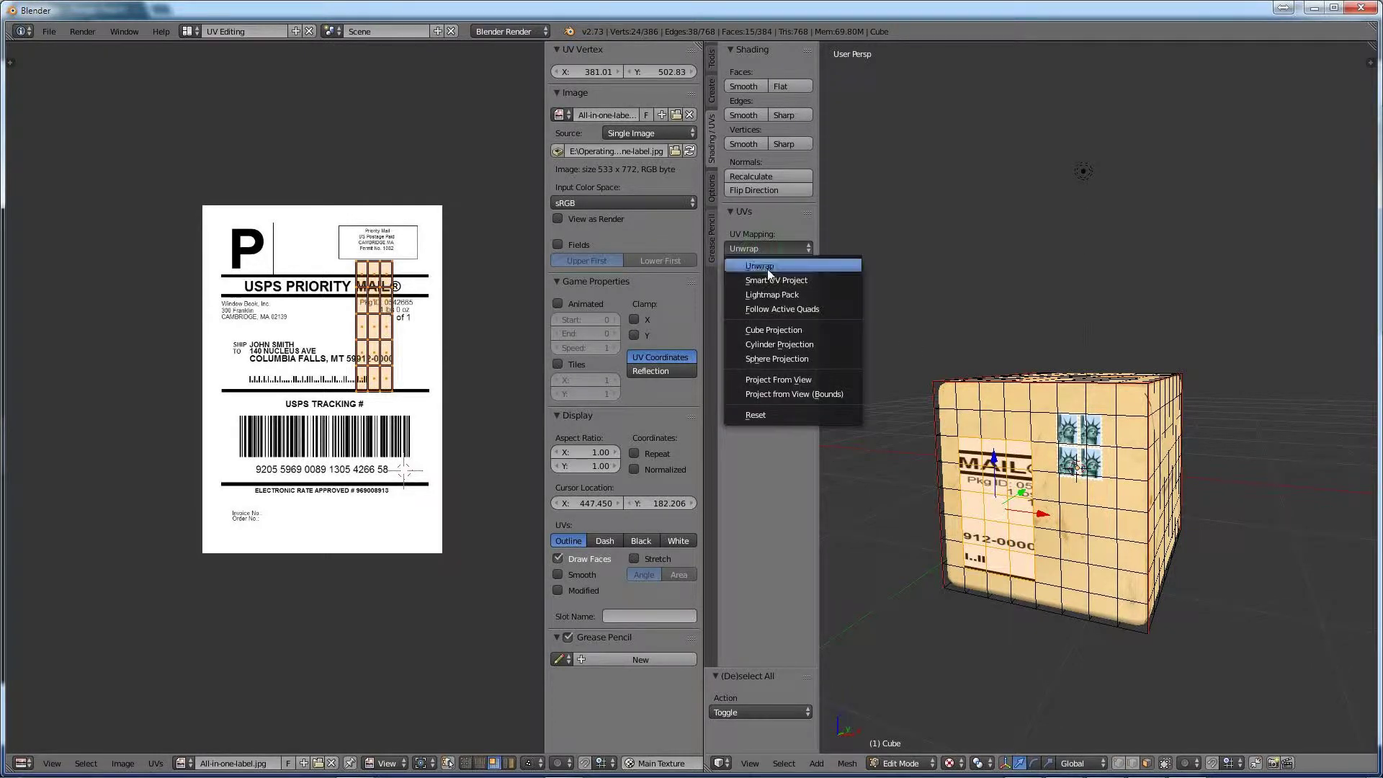
left_click(762, 267)
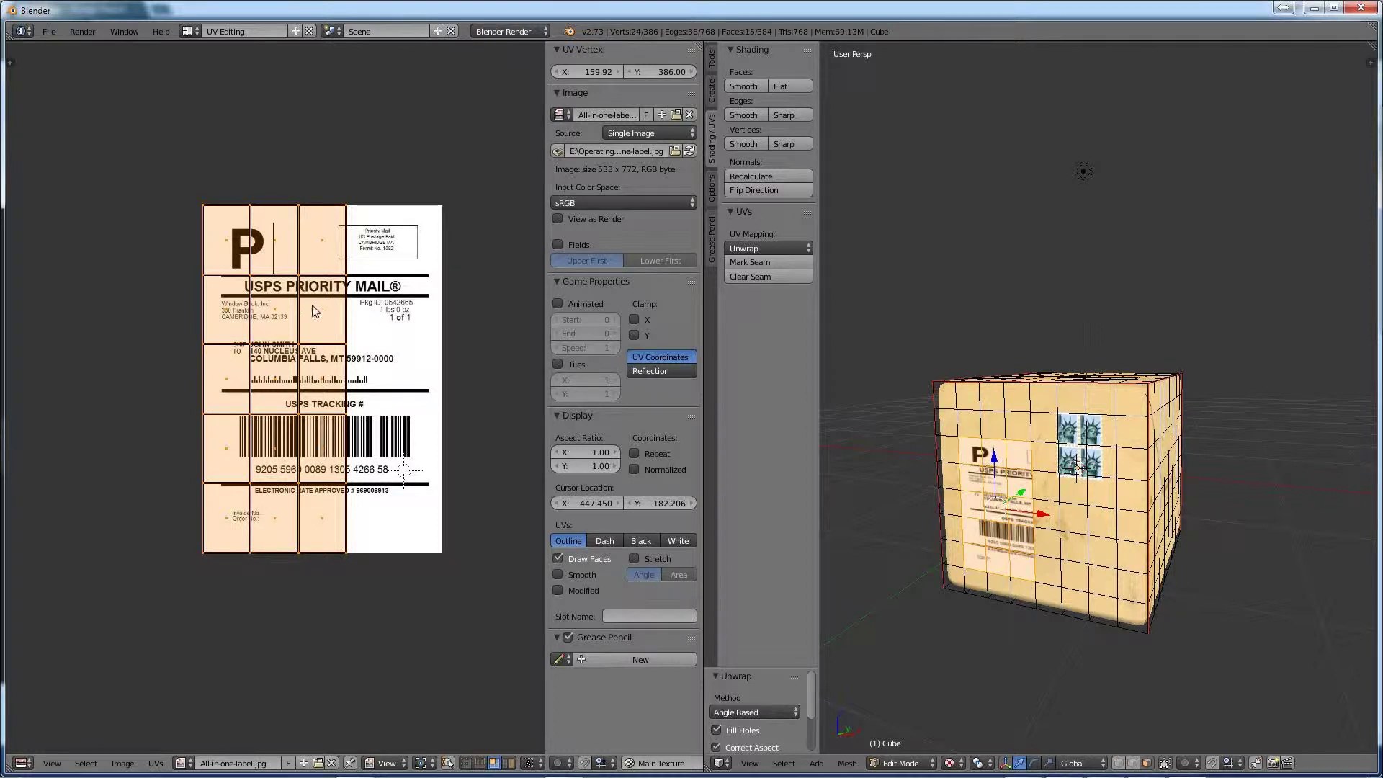
key("s")
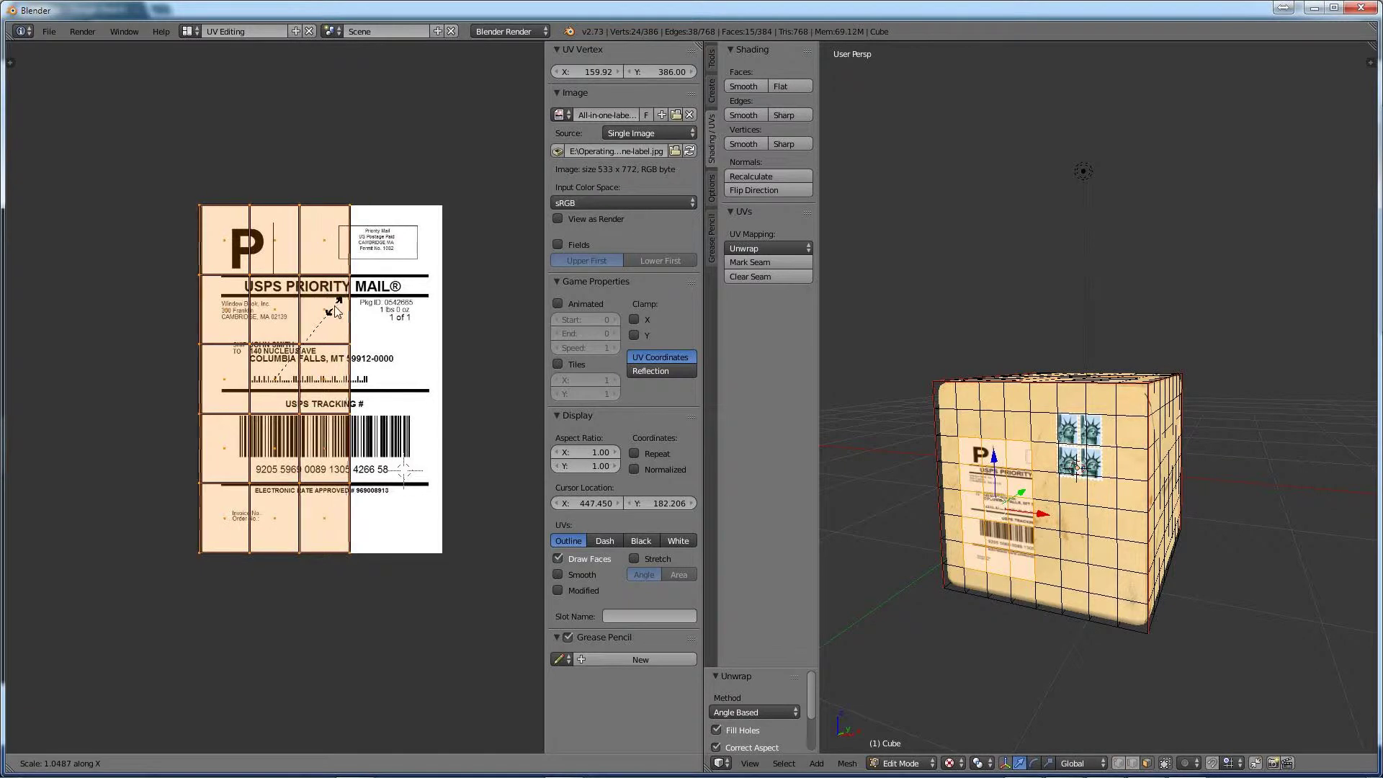
left_click(379, 302)
key("g")
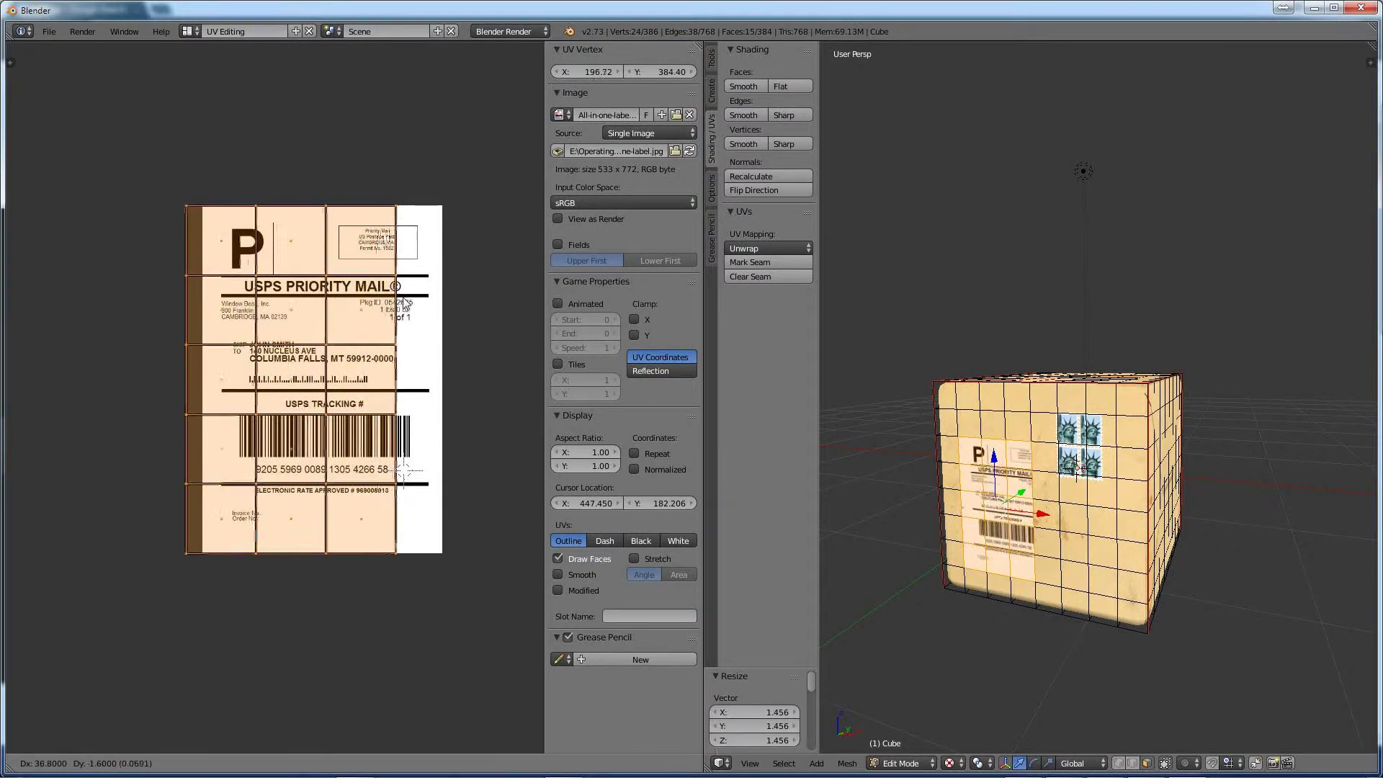
left_click(427, 303)
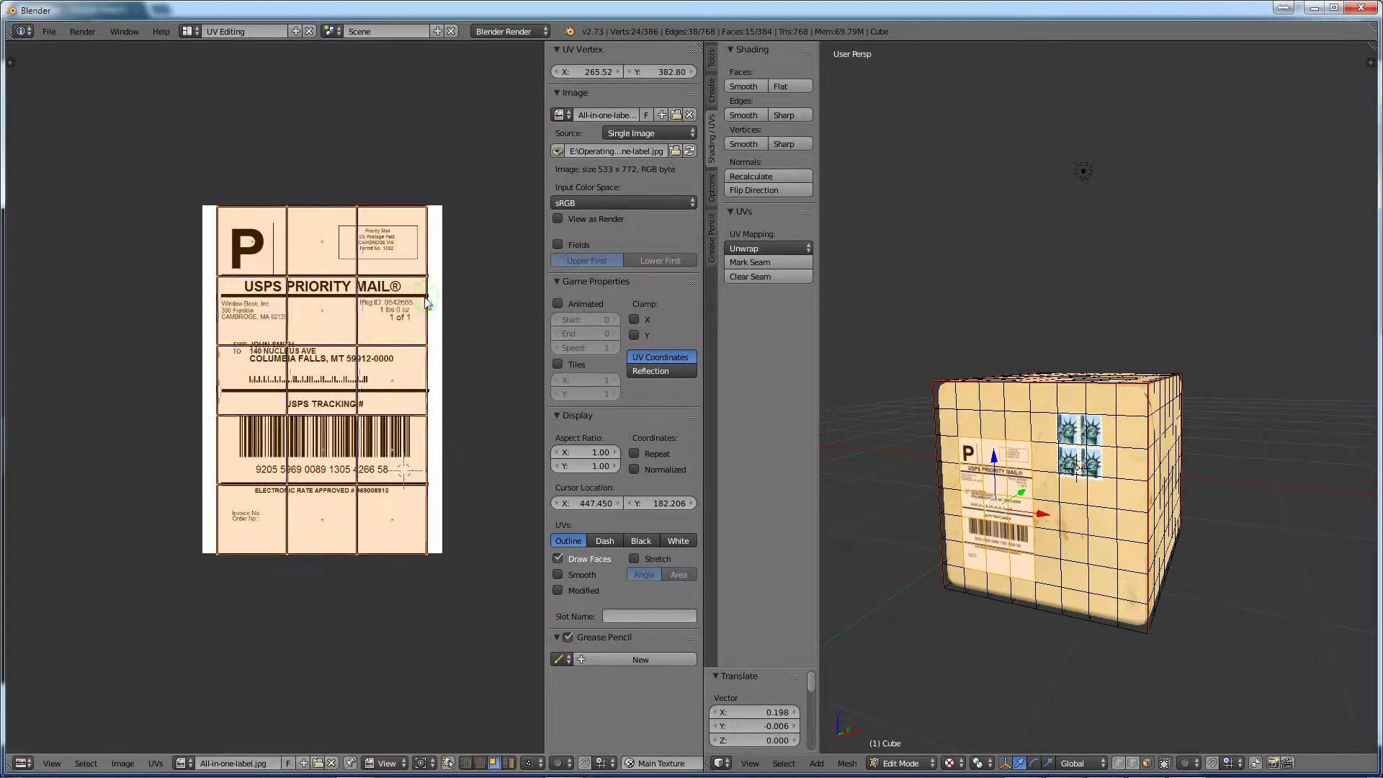
Fit the UVs to the label's edges by scaling about 1.12 along X and 0.99 along Y and nudging them up, then deselect everything.
key("s")
key("x")
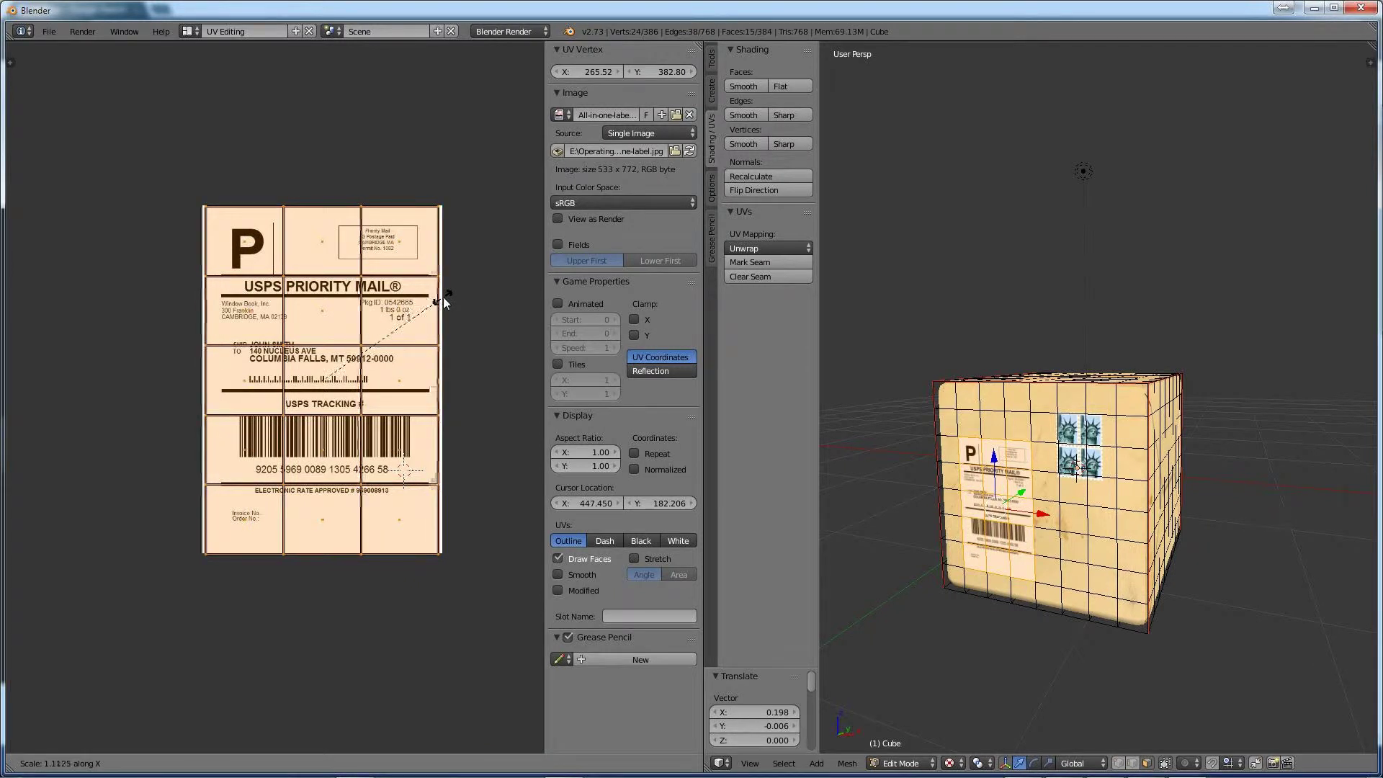
left_click(444, 303)
key("s")
key("y")
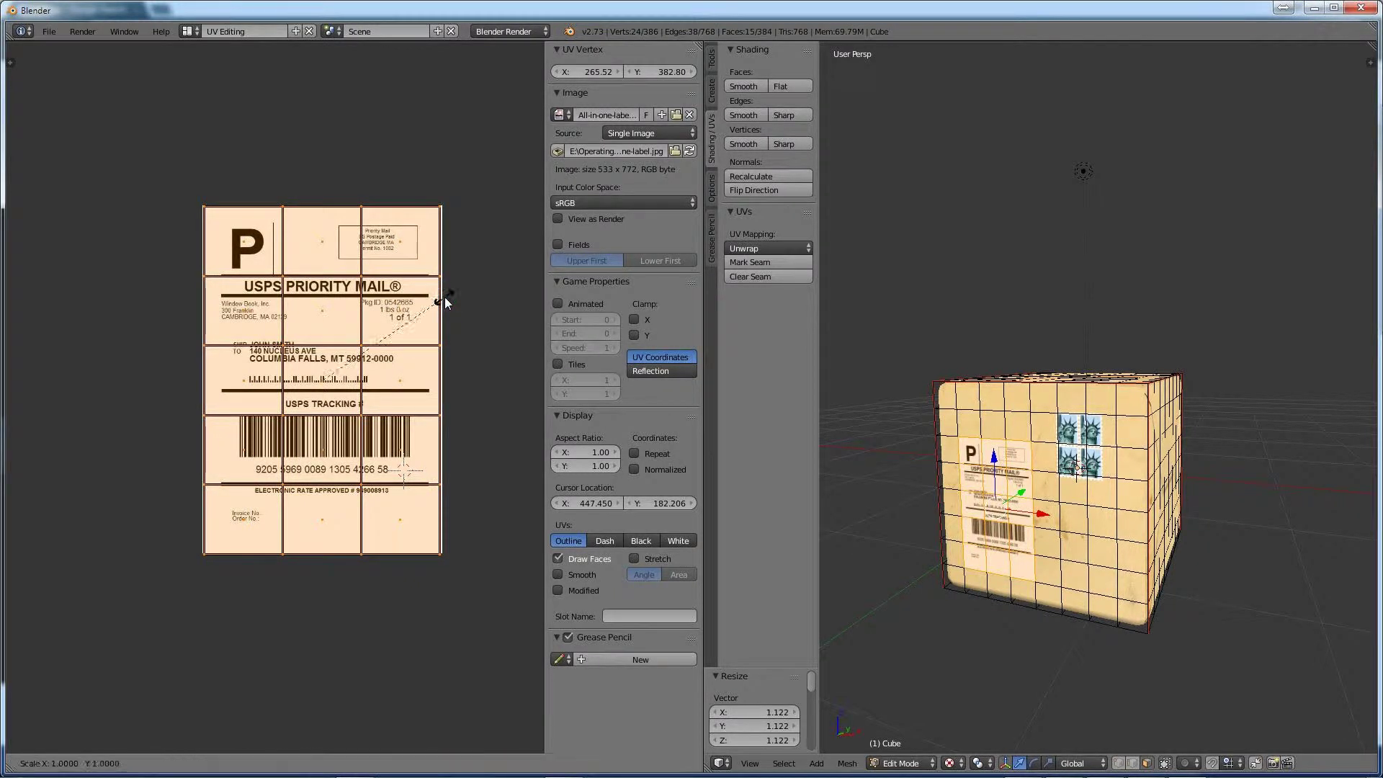
left_click(445, 303)
key("g")
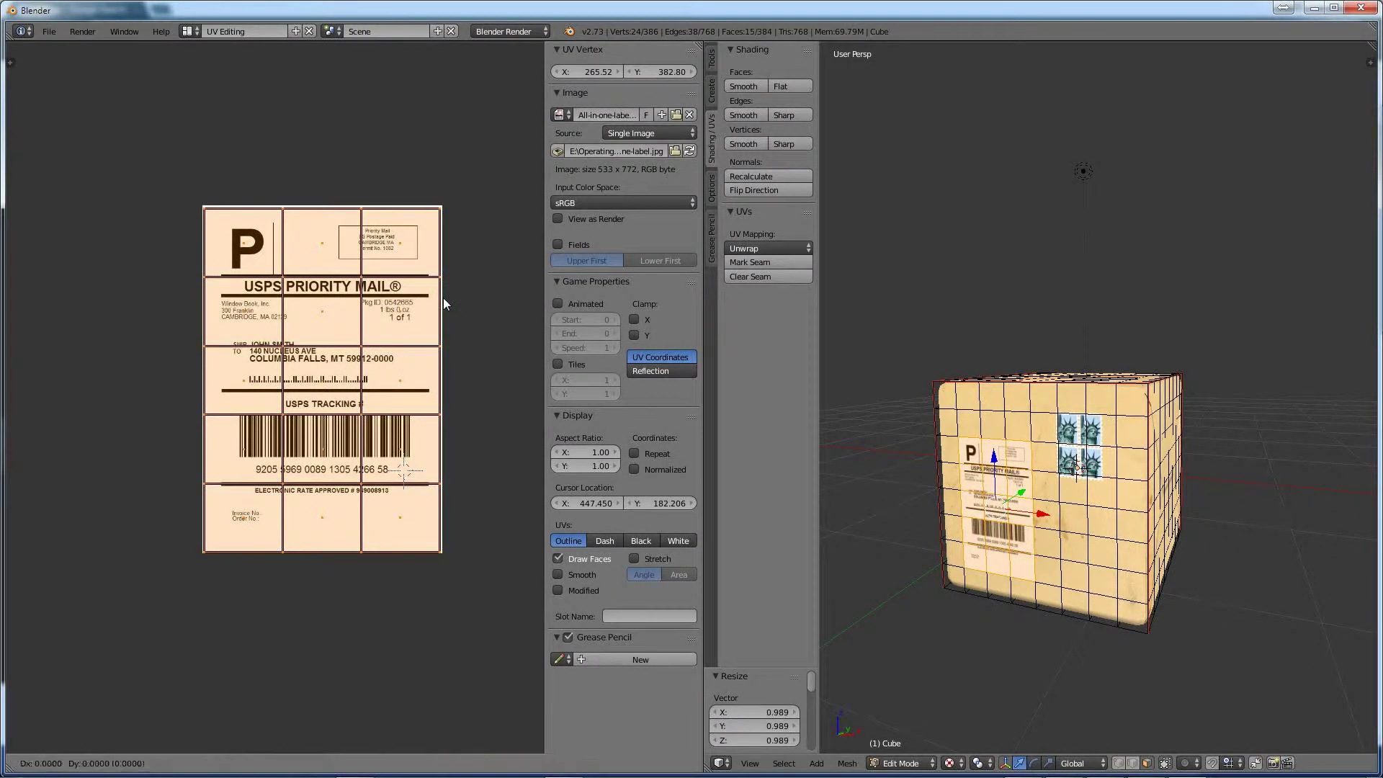
left_click(444, 296)
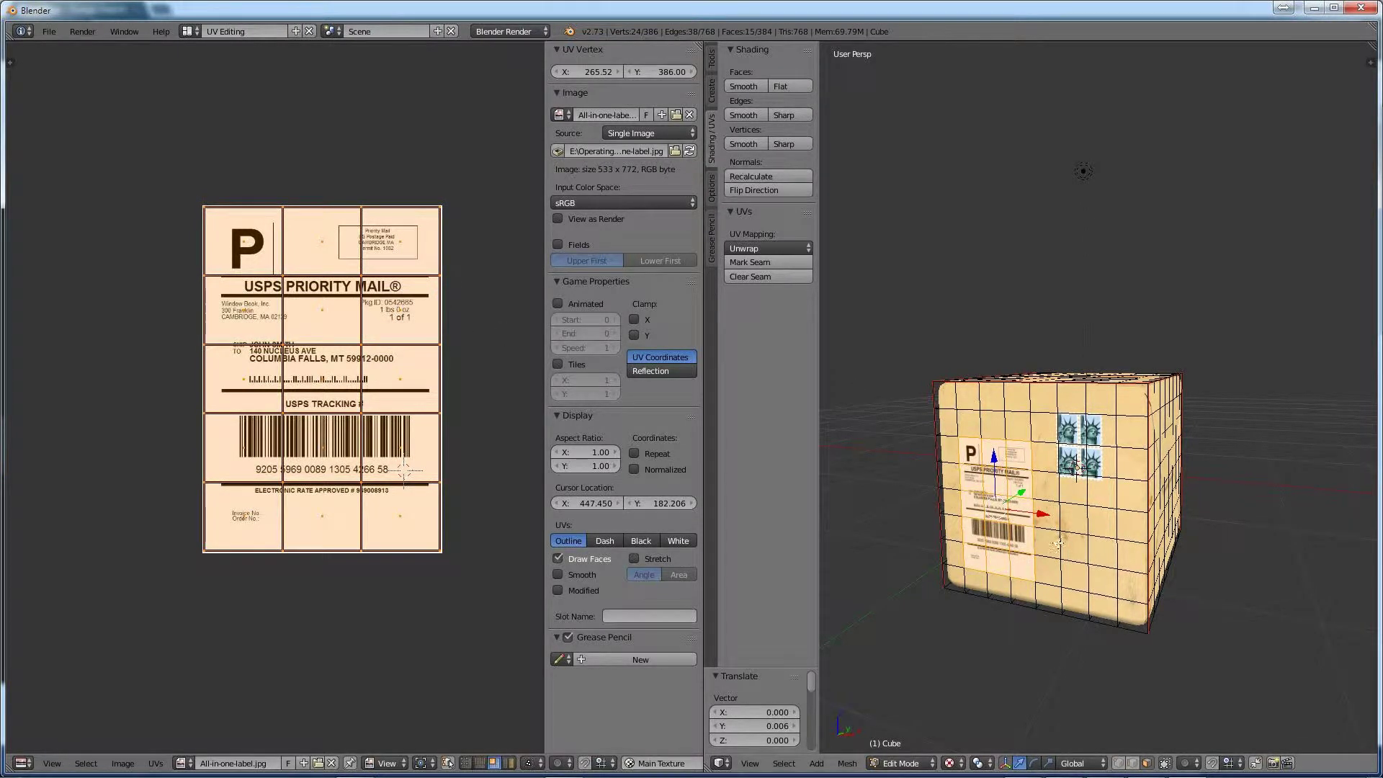
key("a")
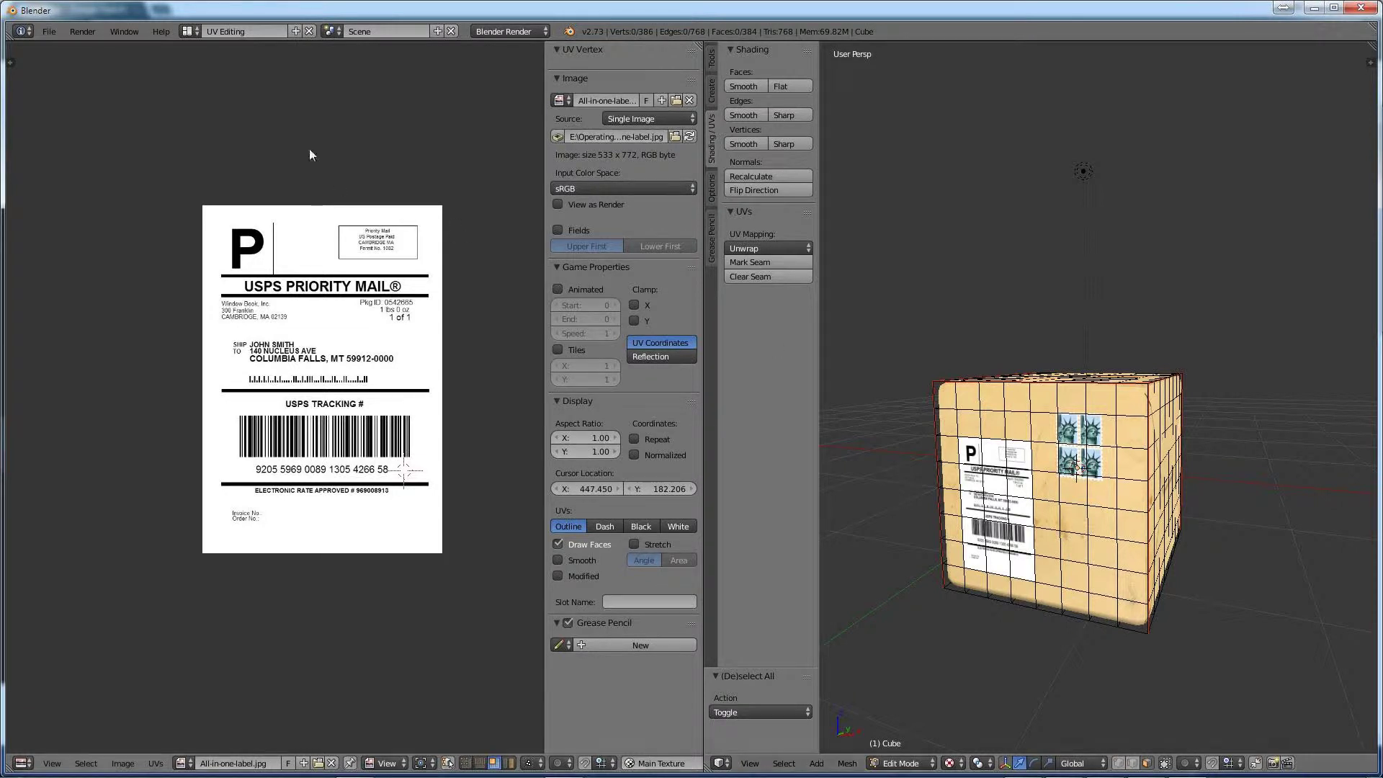
Switch to the Default screen layout and render the cube from the camera view.
left_click(187, 31)
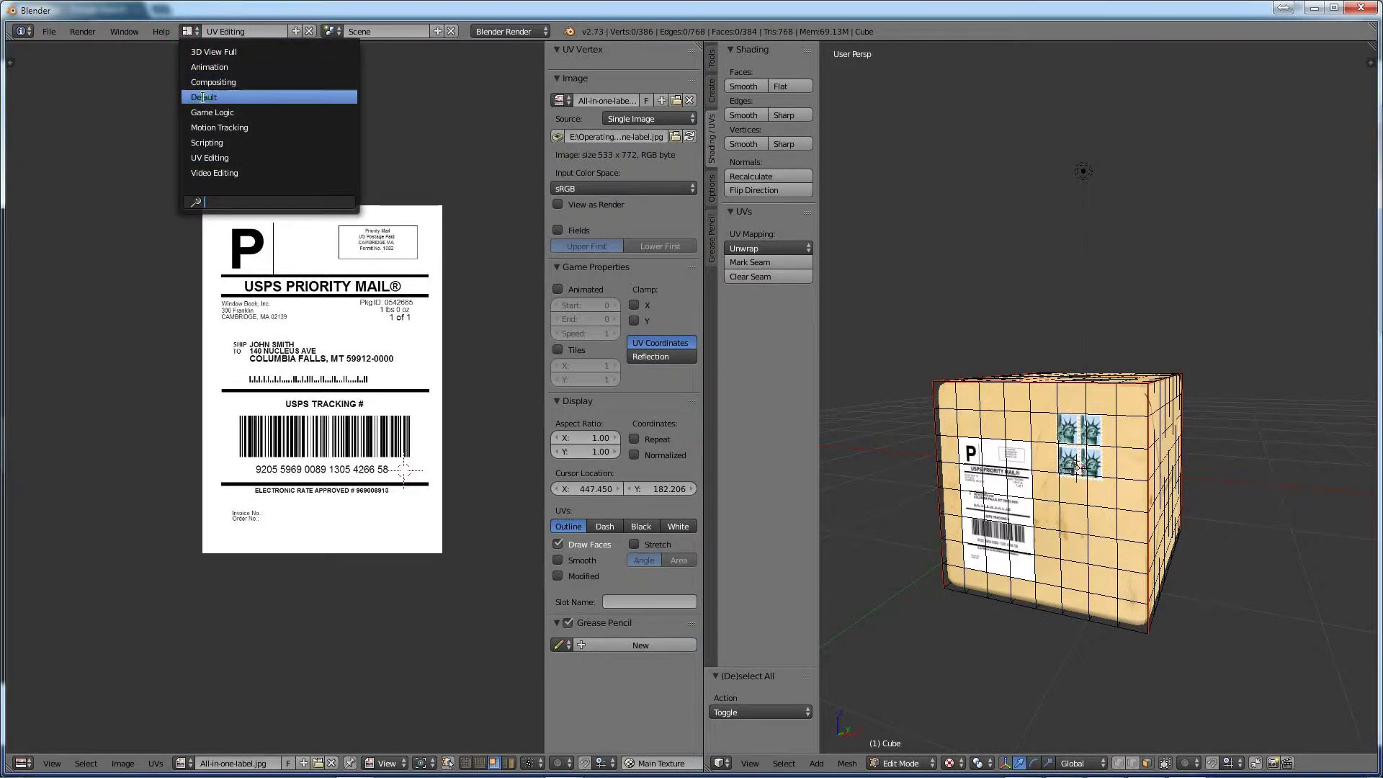
left_click(206, 96)
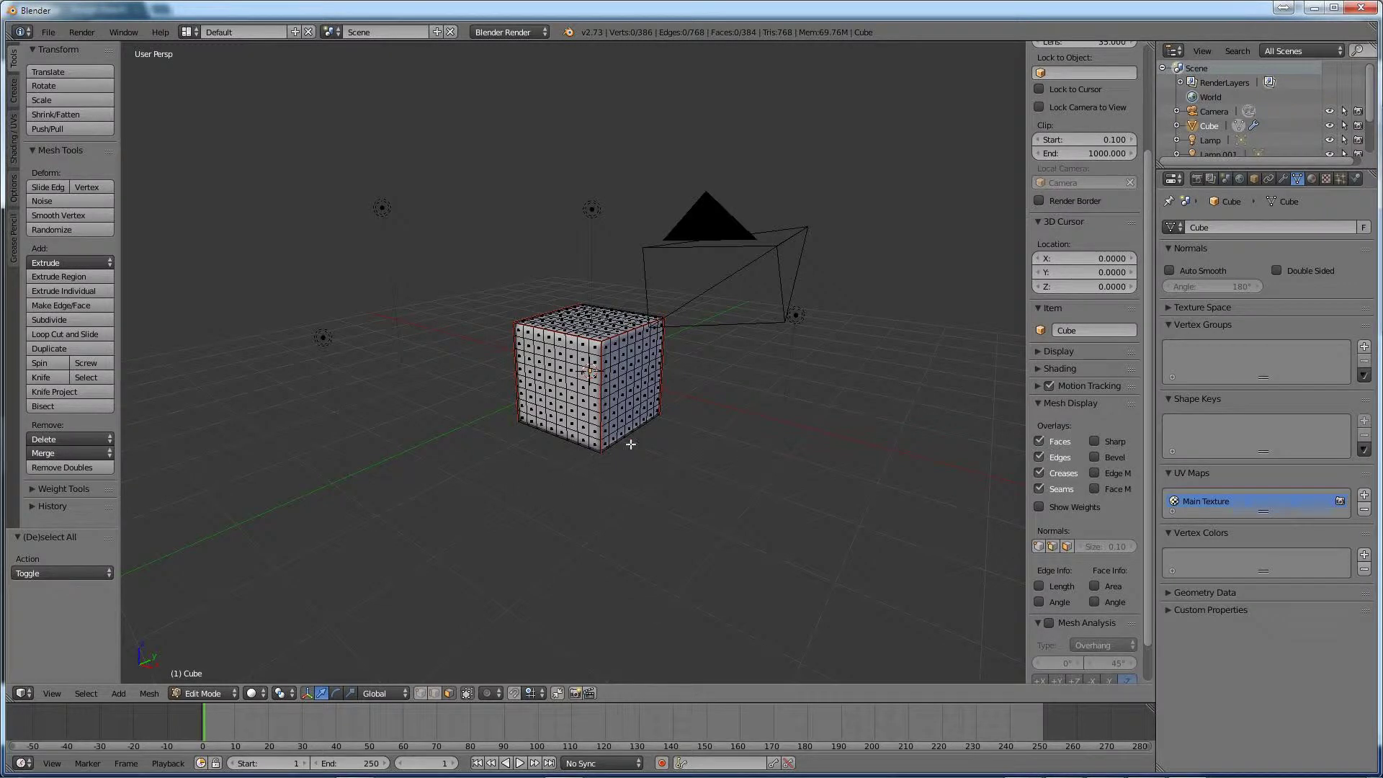
key("KP_0")
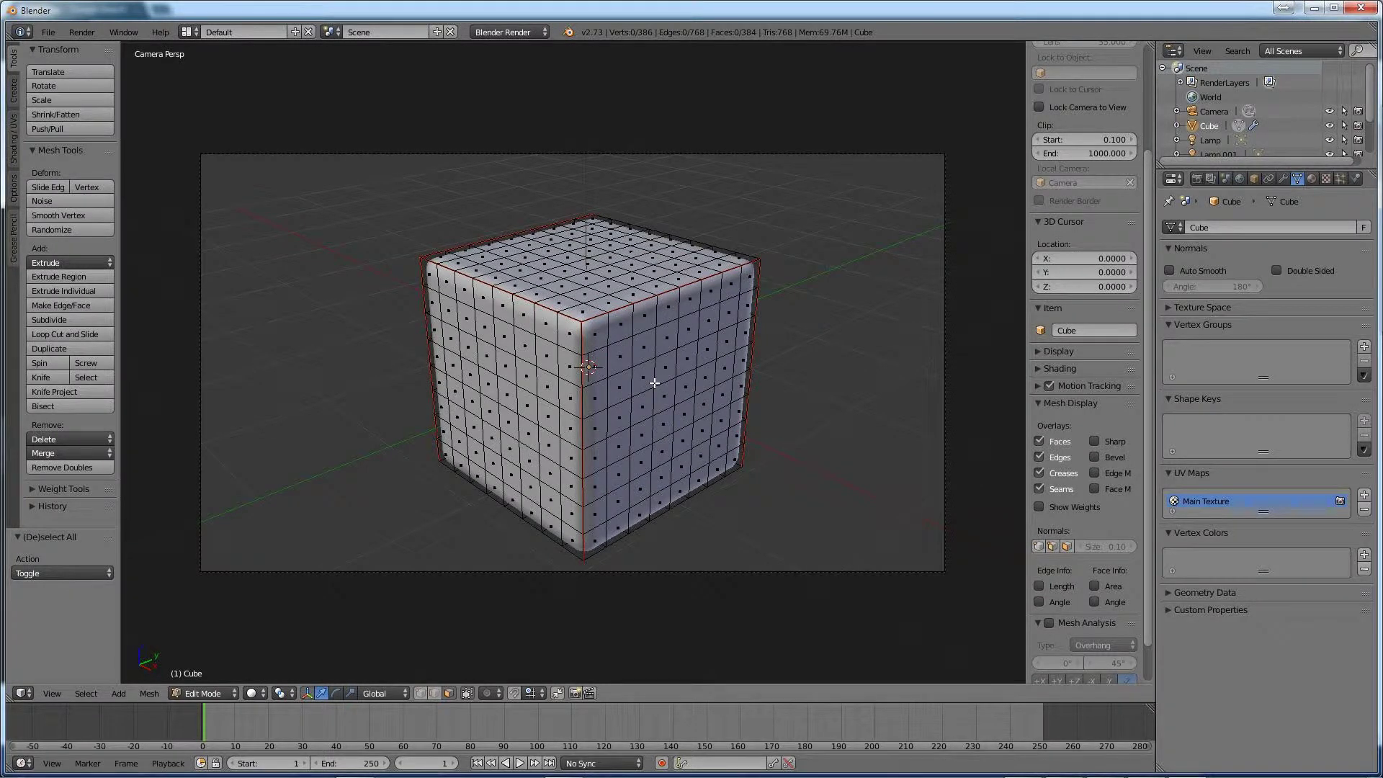
key("F12")
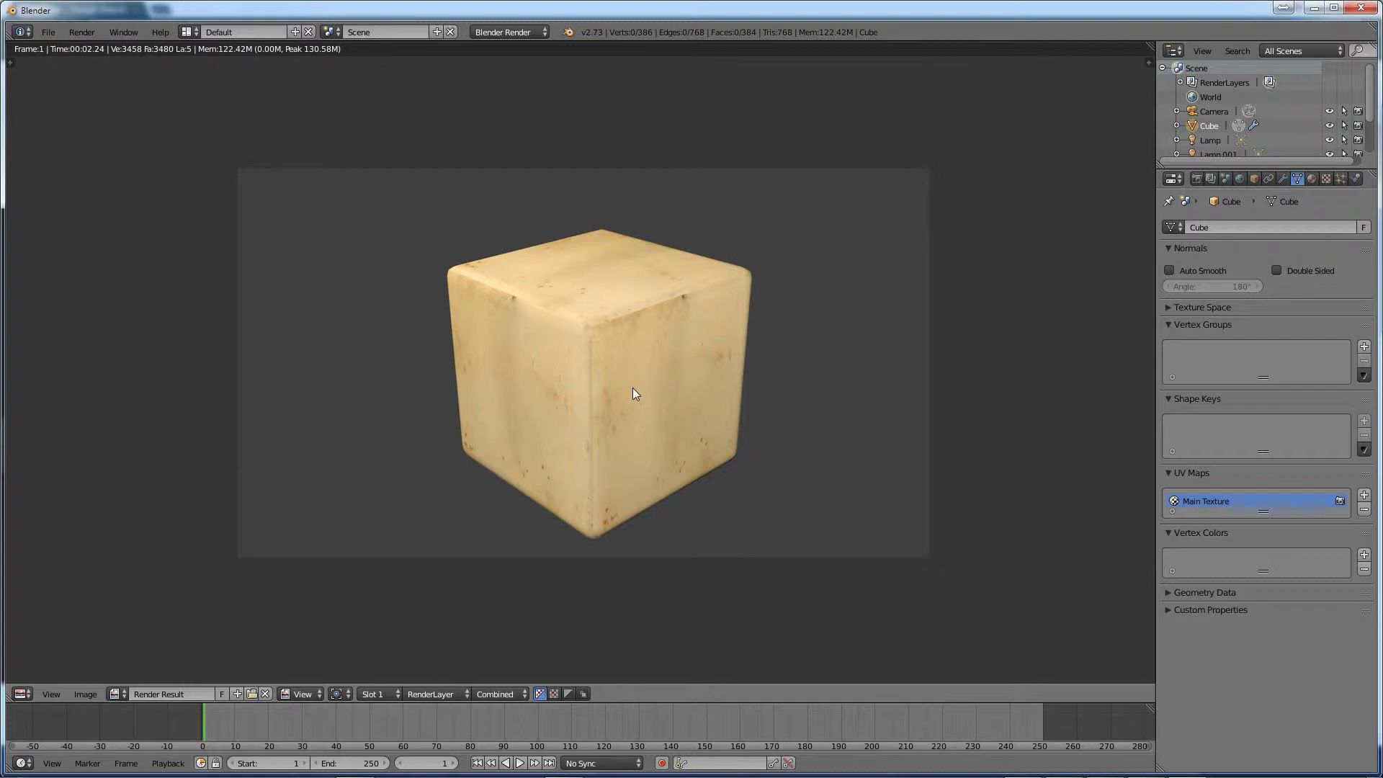
key("Escape")
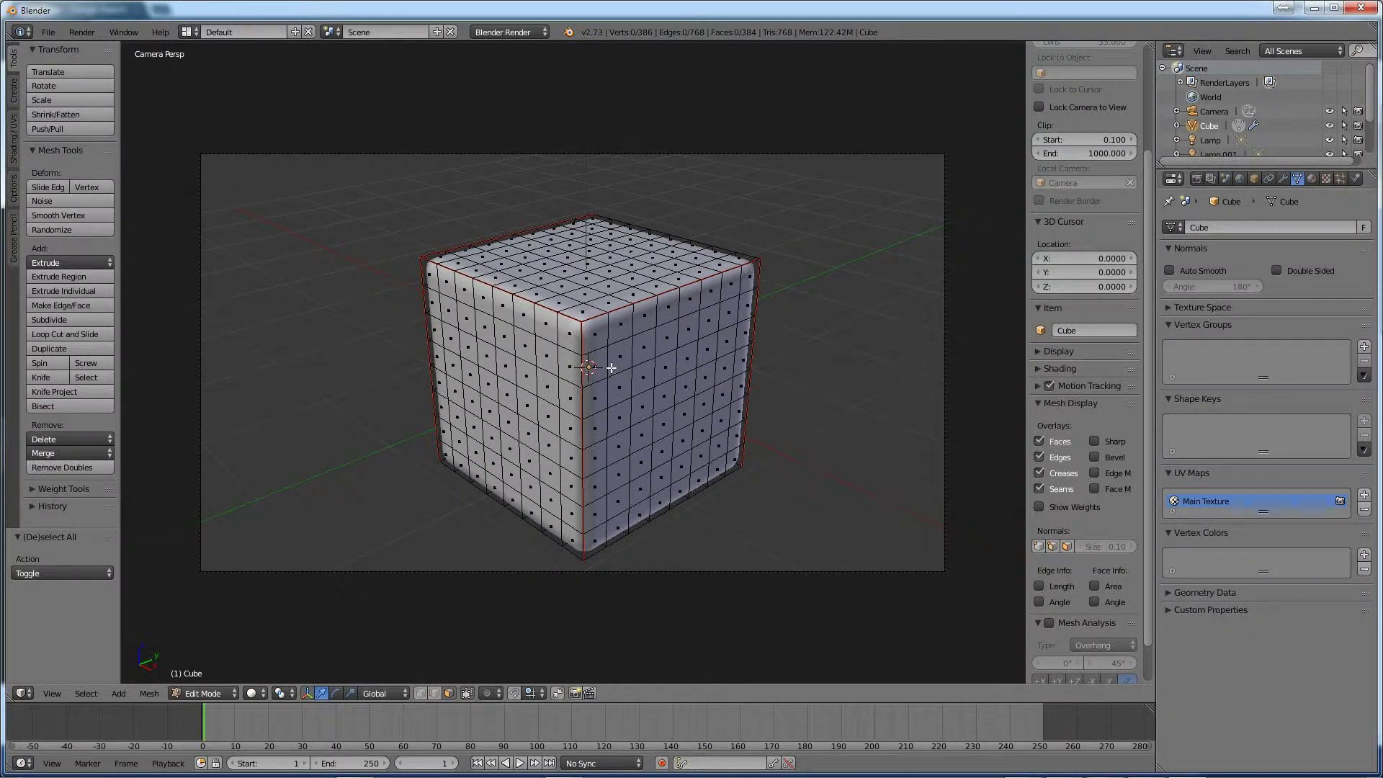
Set the viewport shading to Texture.
left_click(254, 693)
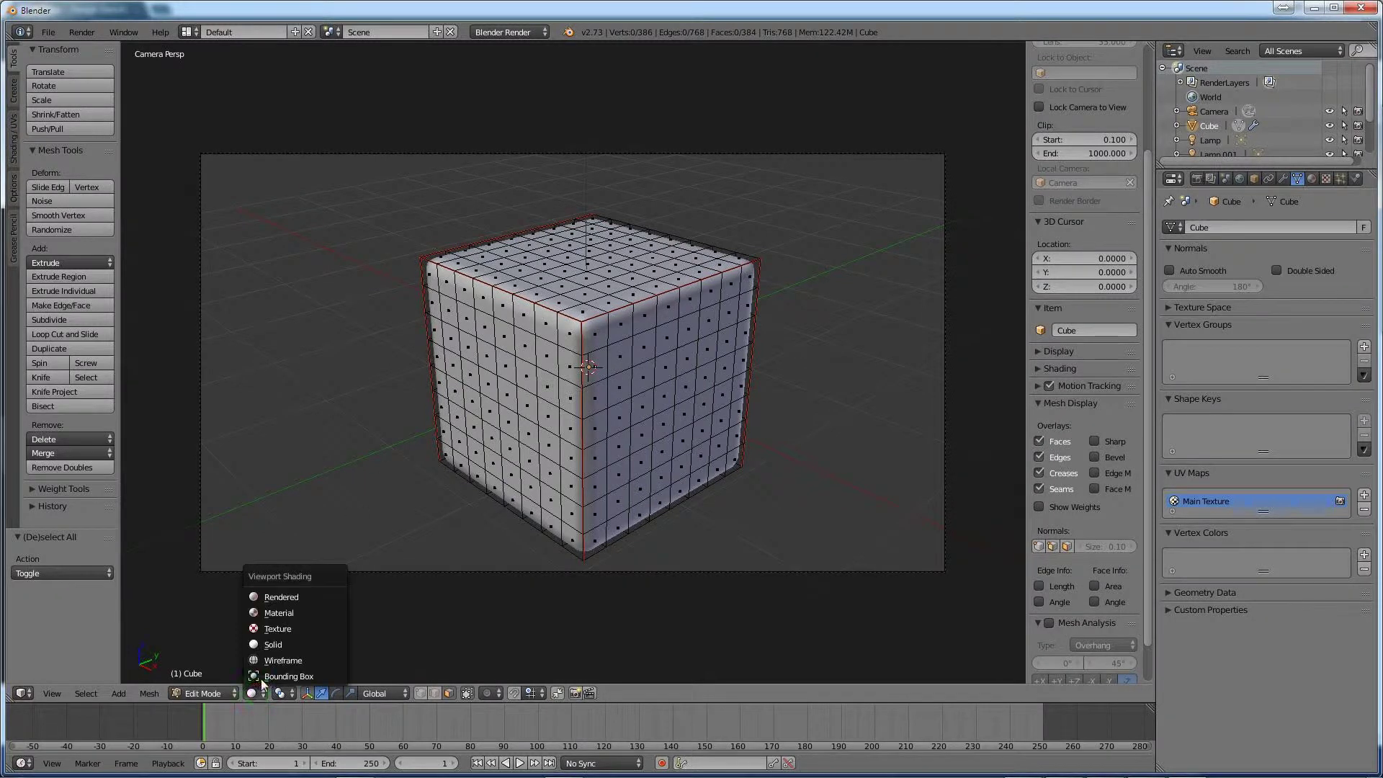
left_click(275, 628)
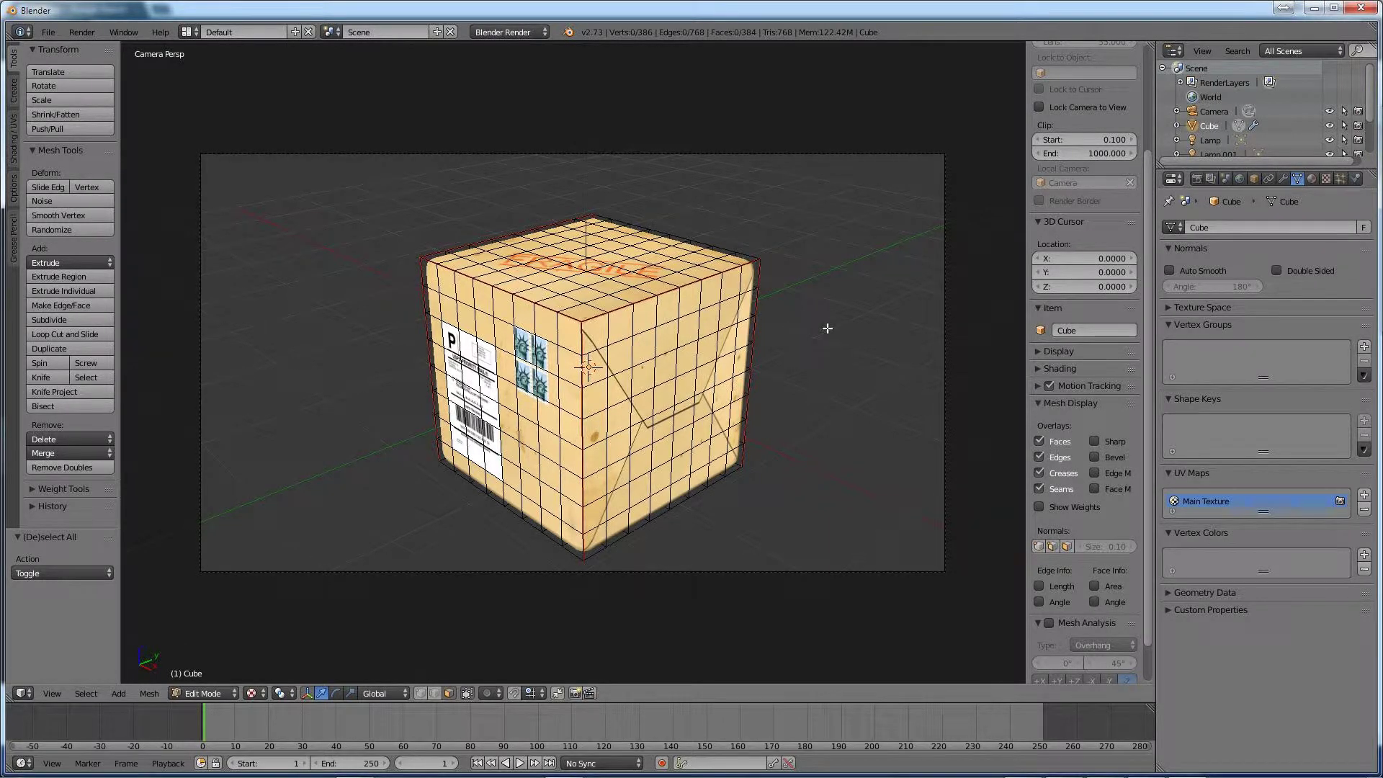
Add a second material slot to the cube.
left_click(1311, 181)
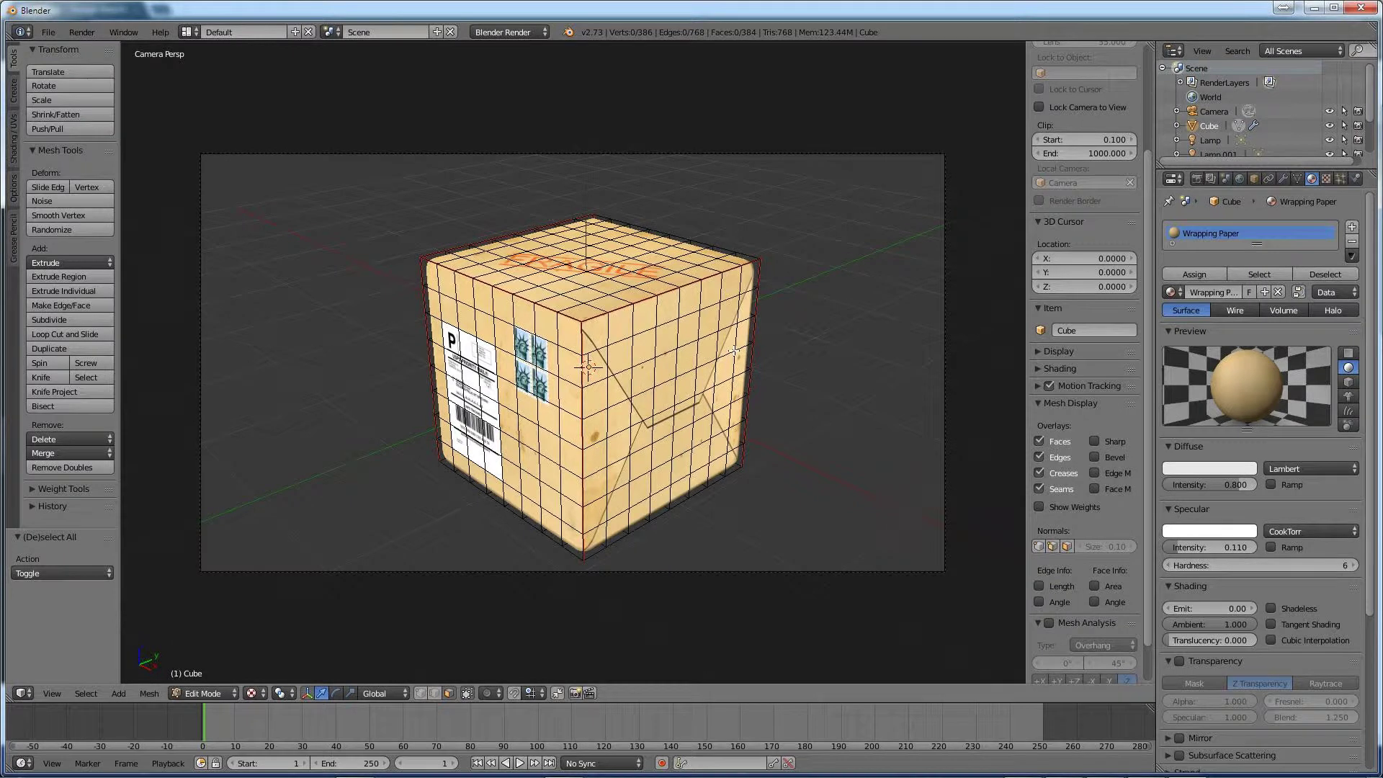
left_click(1352, 229)
Try to remove the Wrapping Paper material slot.
left_click(1200, 235)
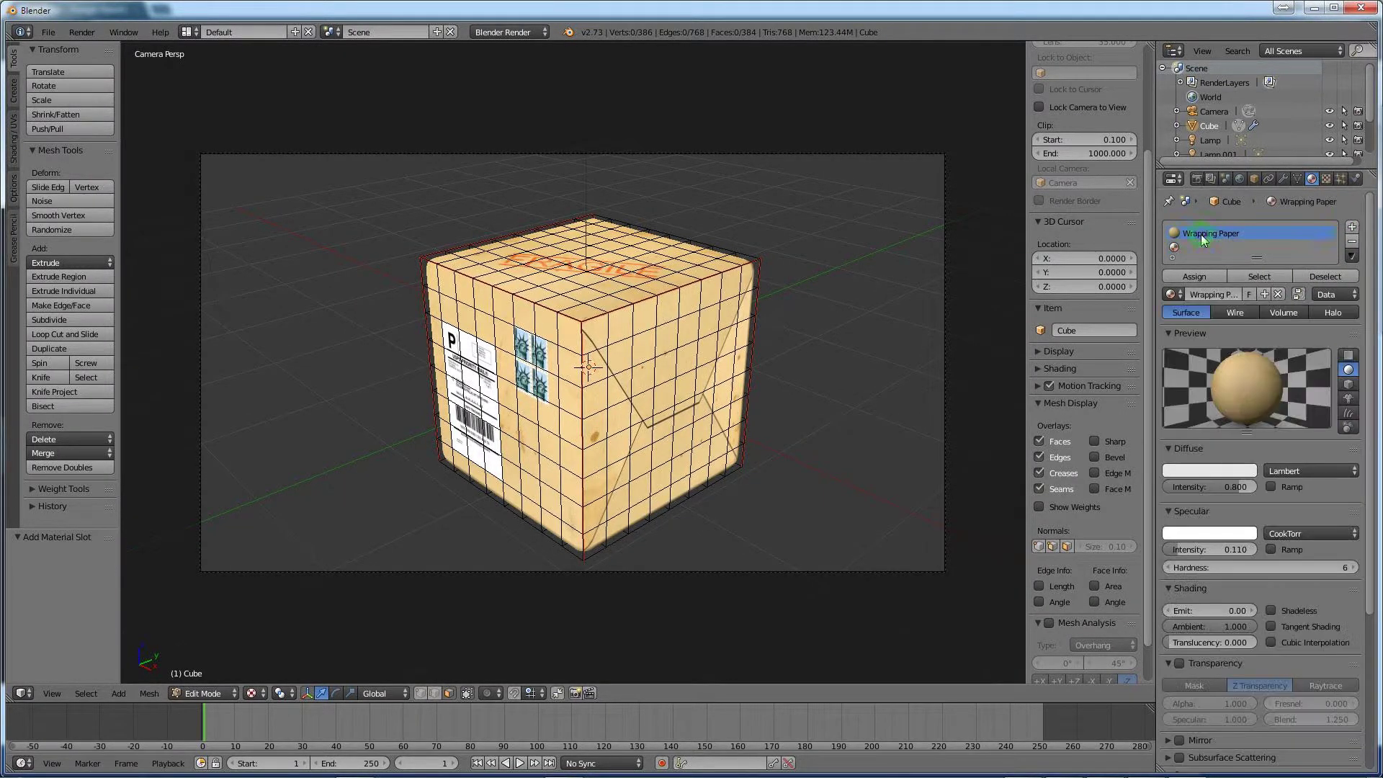
left_click(1352, 244)
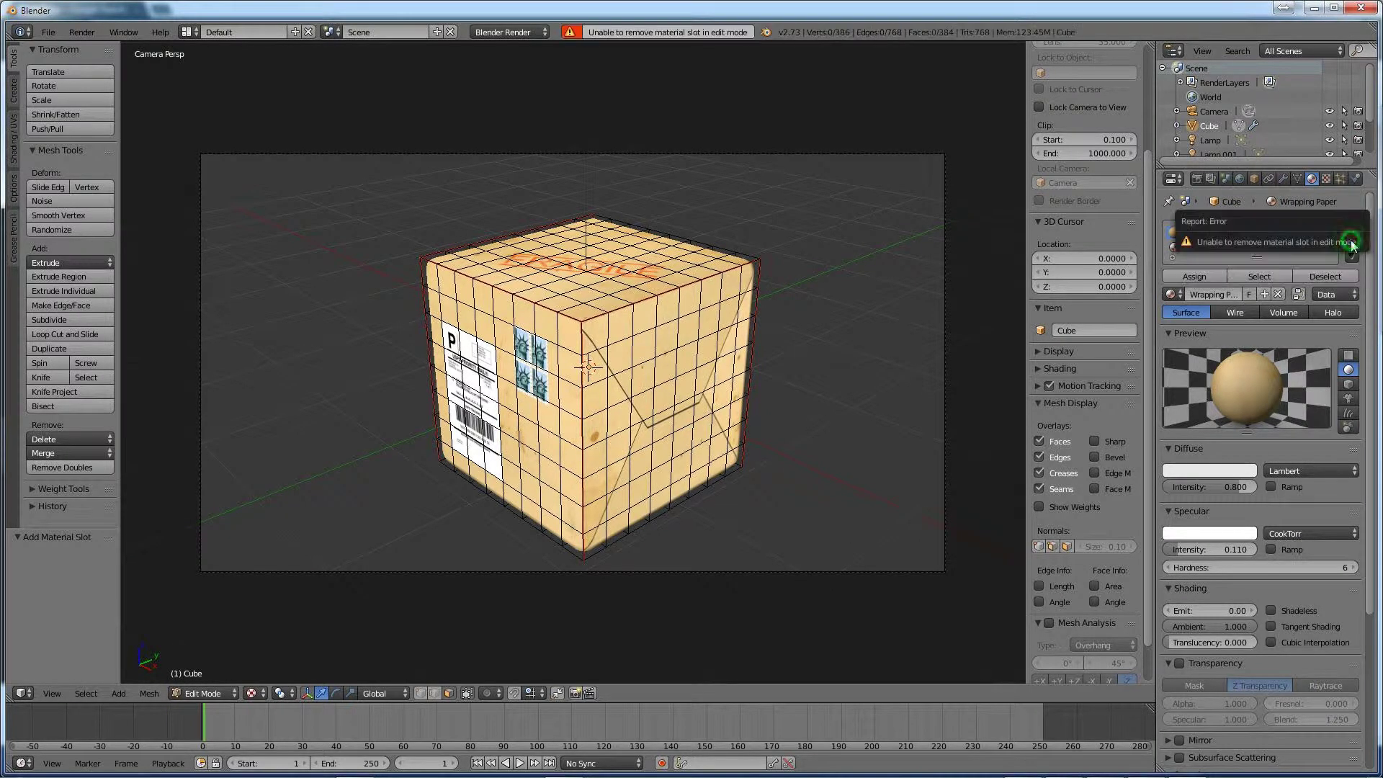
left_click_drag(1256, 257, 1215, 253)
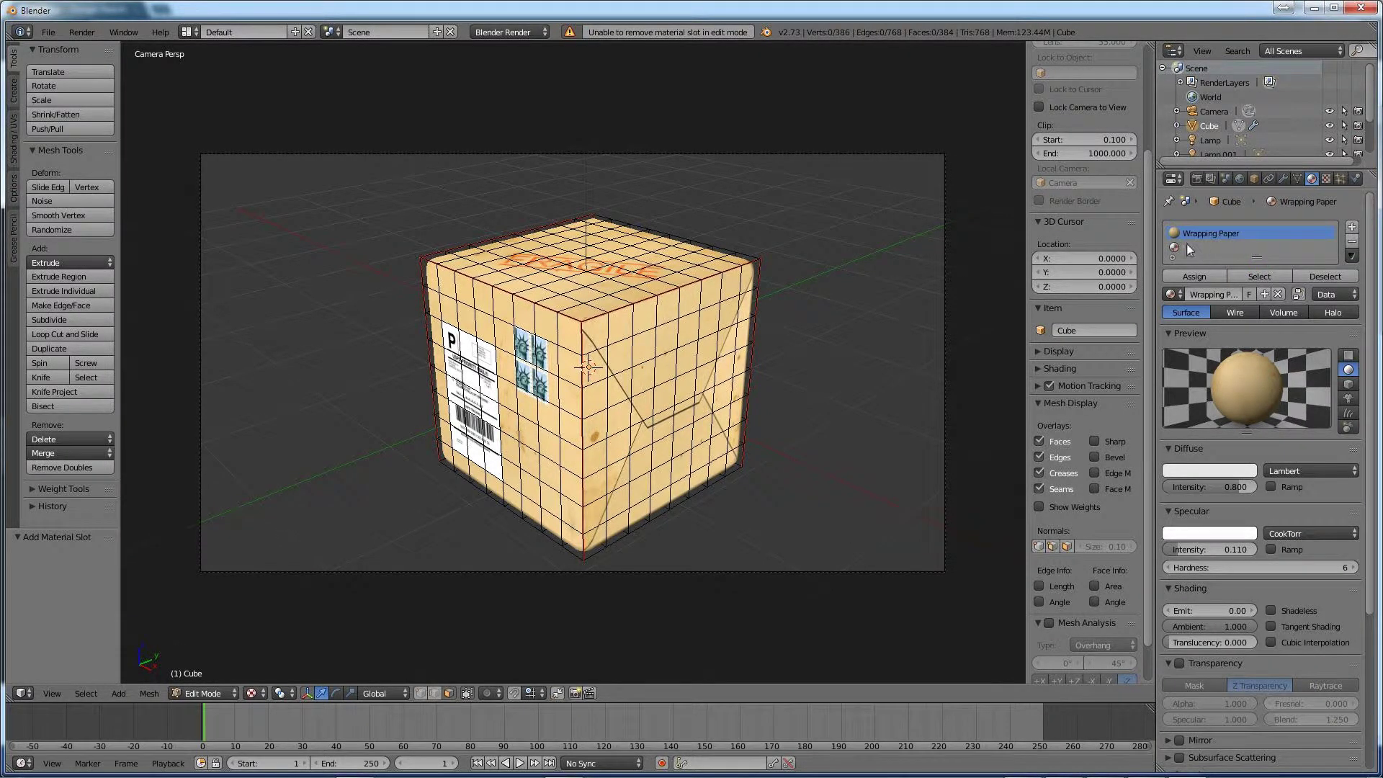
Create a new material in the empty second slot and name it Wrapping 2.
left_click(1192, 248)
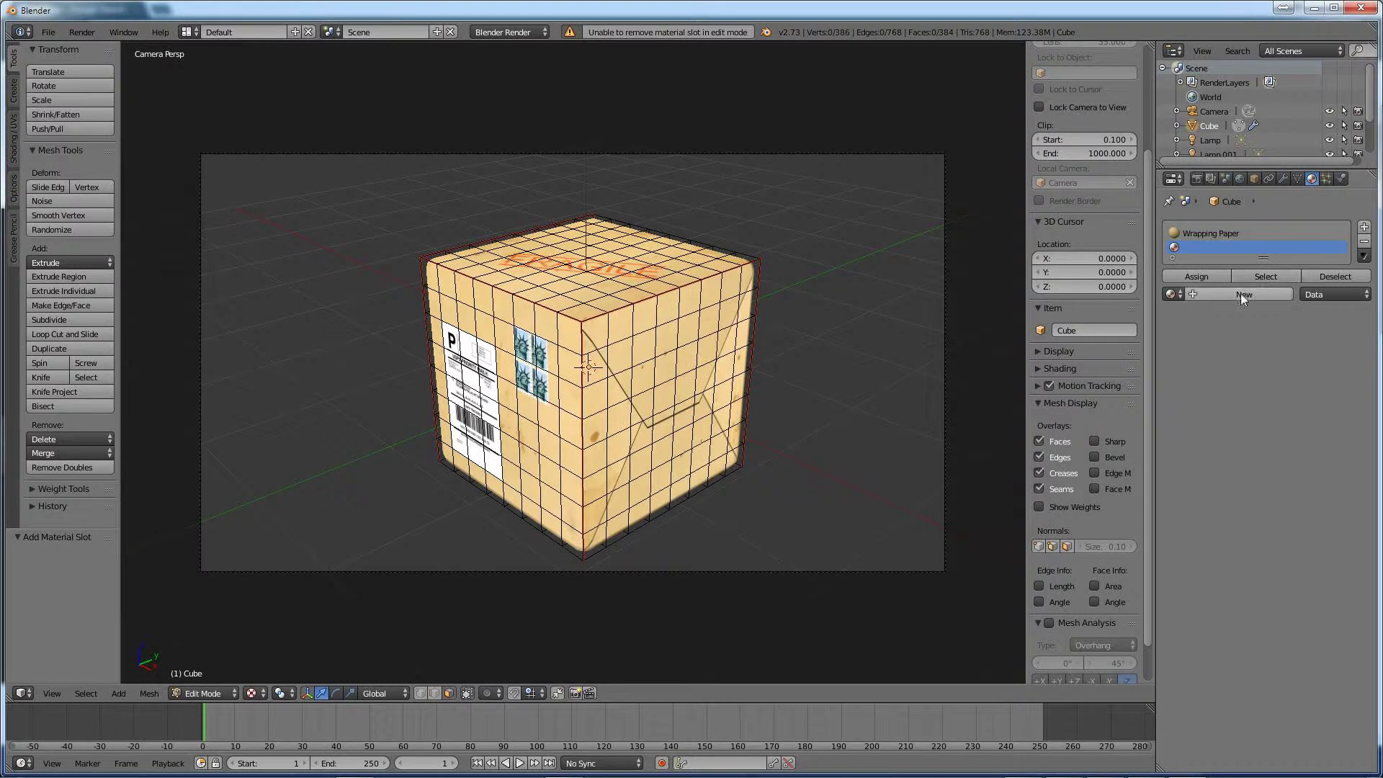
left_click(1240, 293)
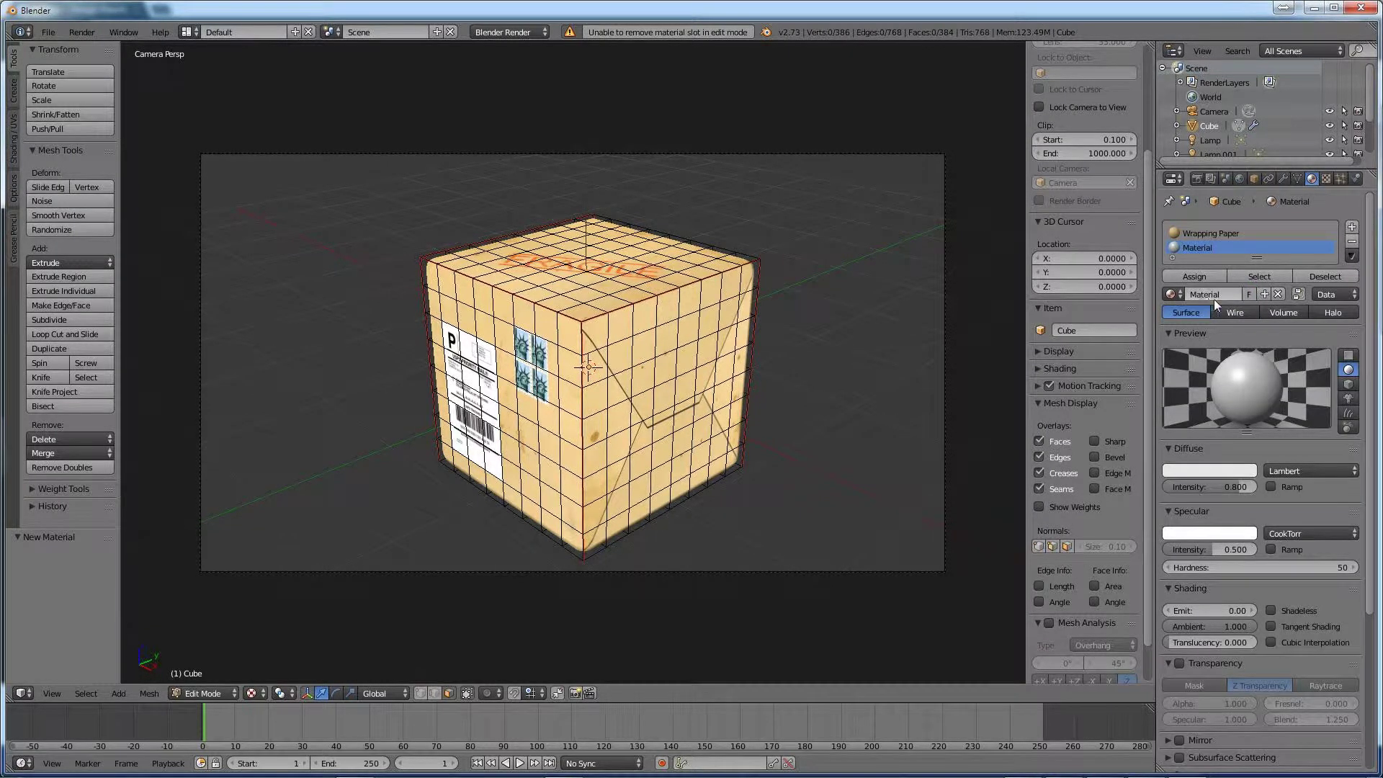
left_click(1220, 293)
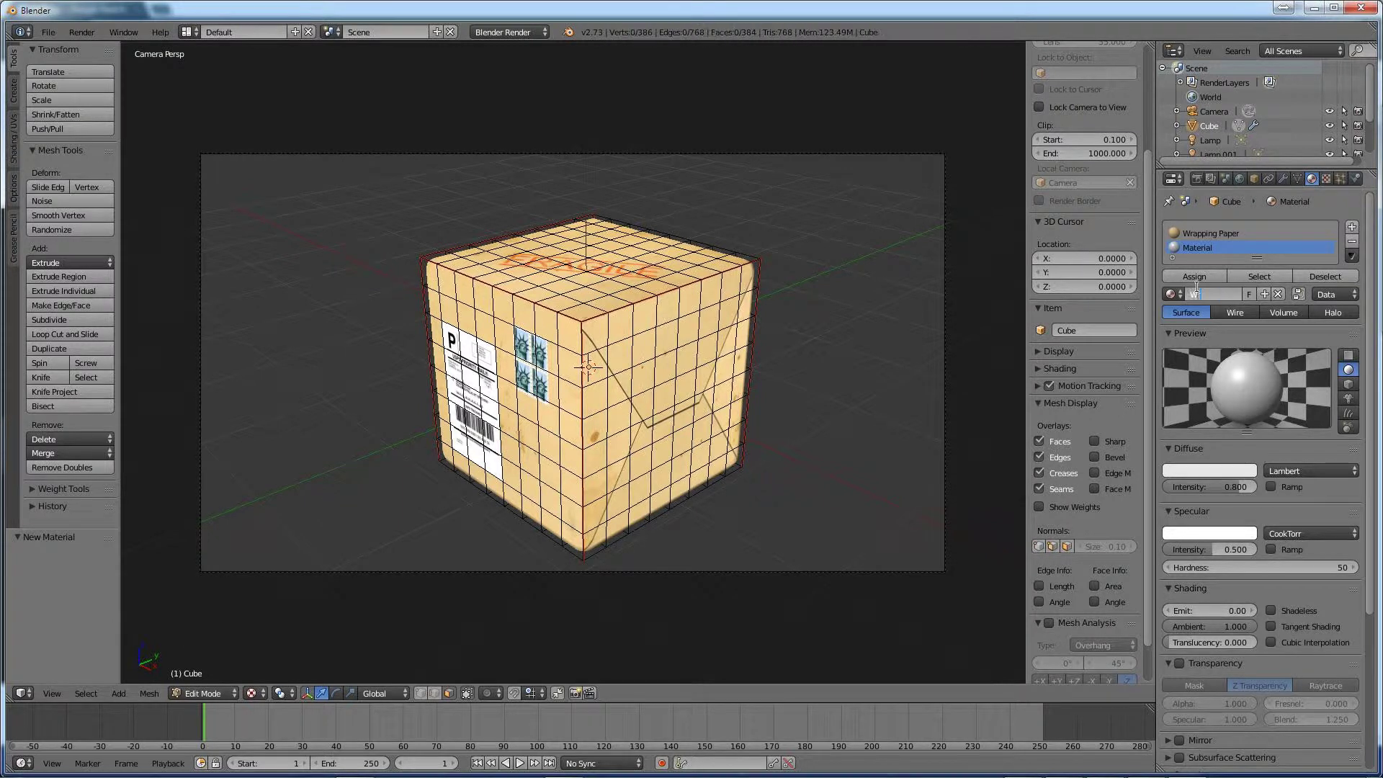
type("Wrapping 2")
key("Return")
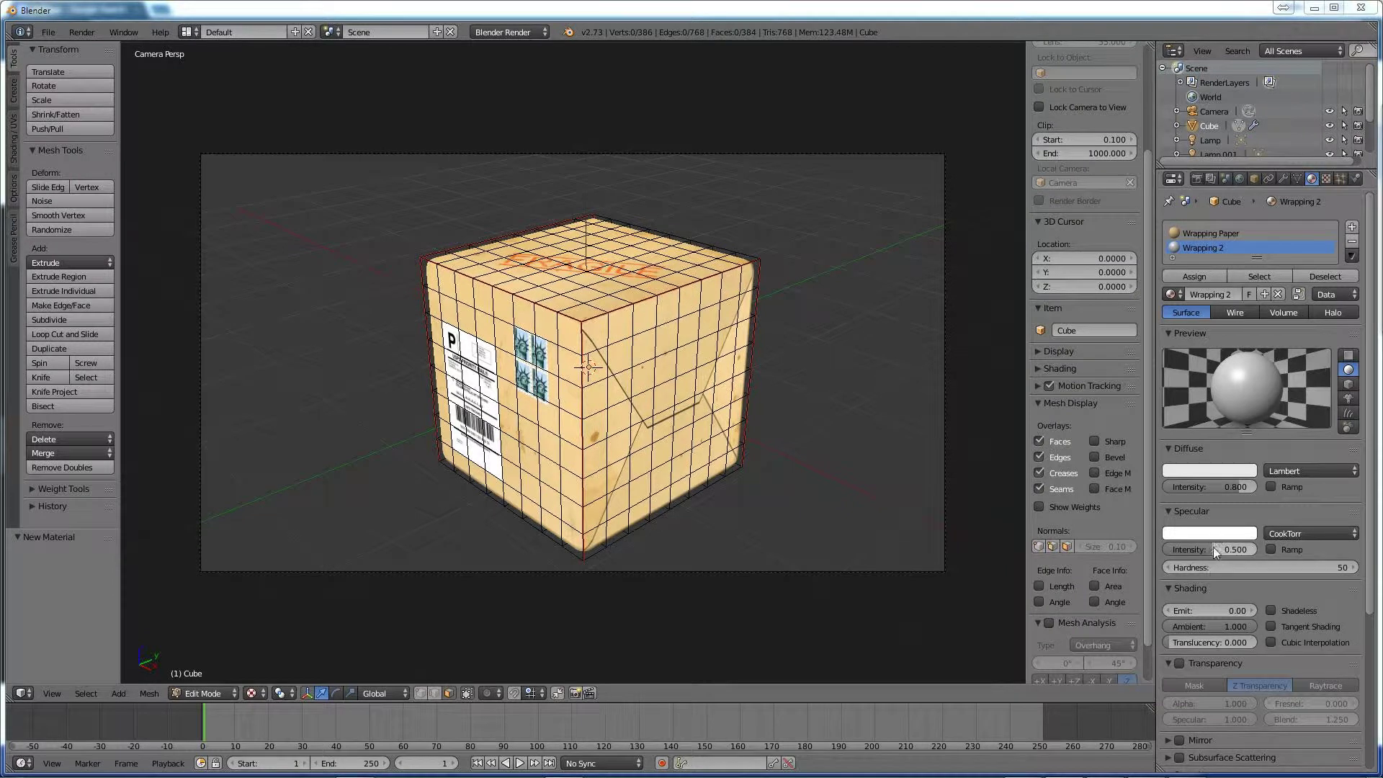
Set the Wrapping 2 material's specular intensity to 0.110 and its hardness to 8.
left_click_drag(1208, 550, 1166, 551)
left_click(1273, 568)
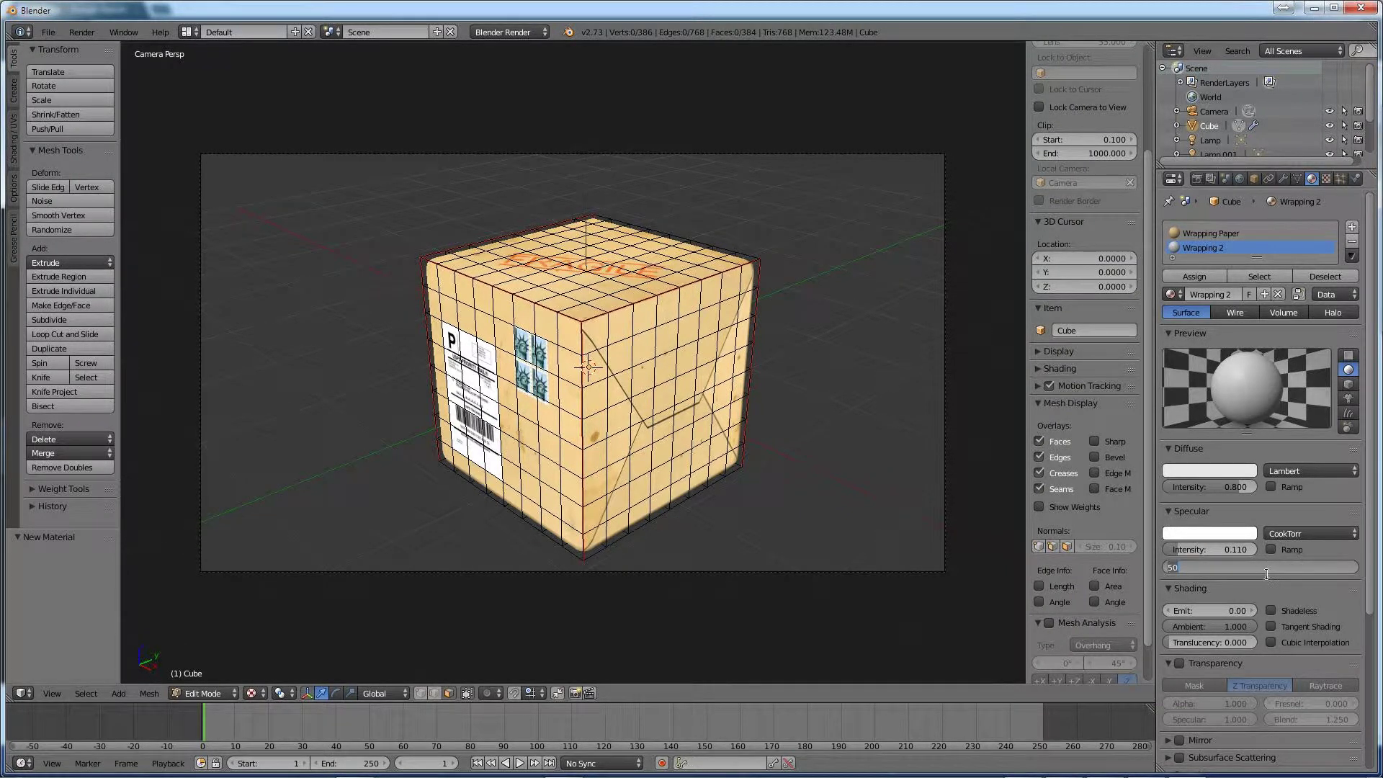
type("8")
key("Return")
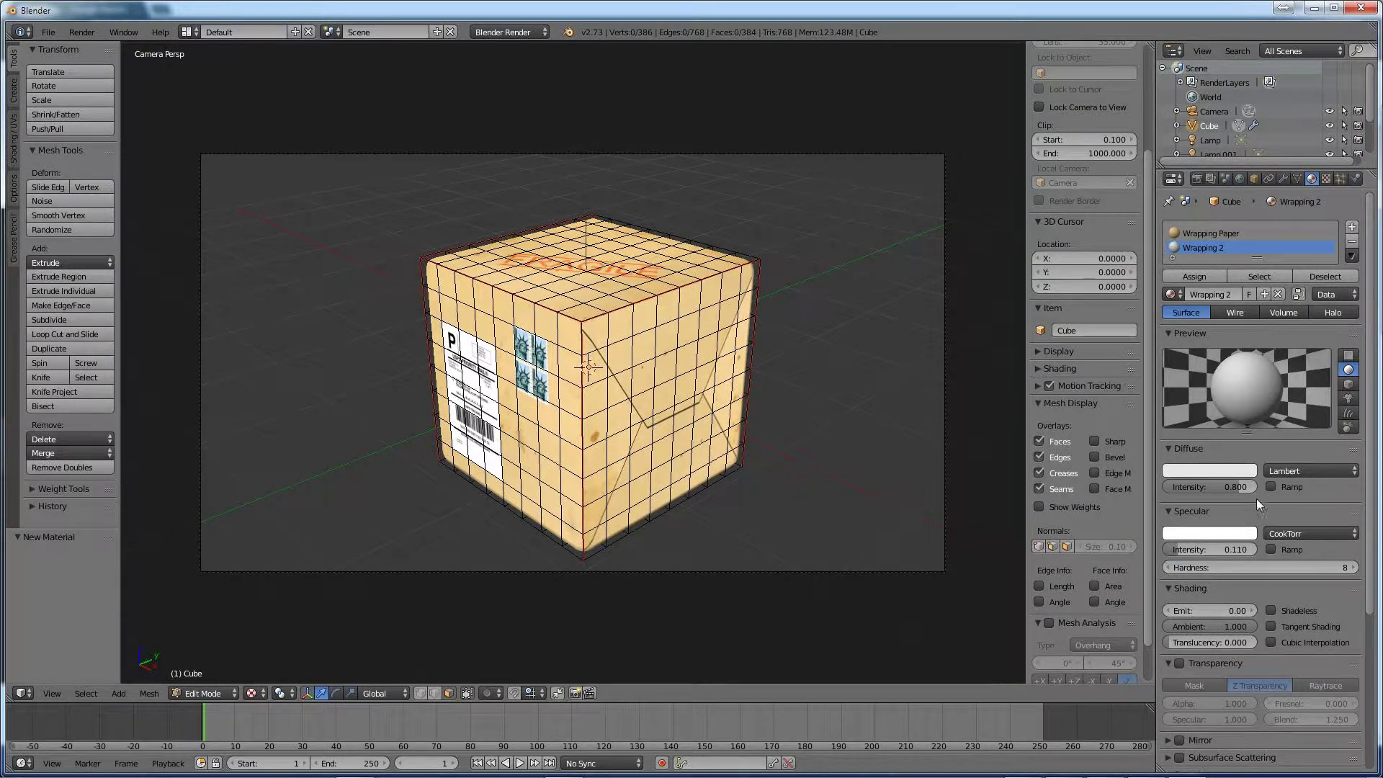
Select all of the cube's faces and assign the Wrapping 2 material to them.
key("Tab")
key("Tab")
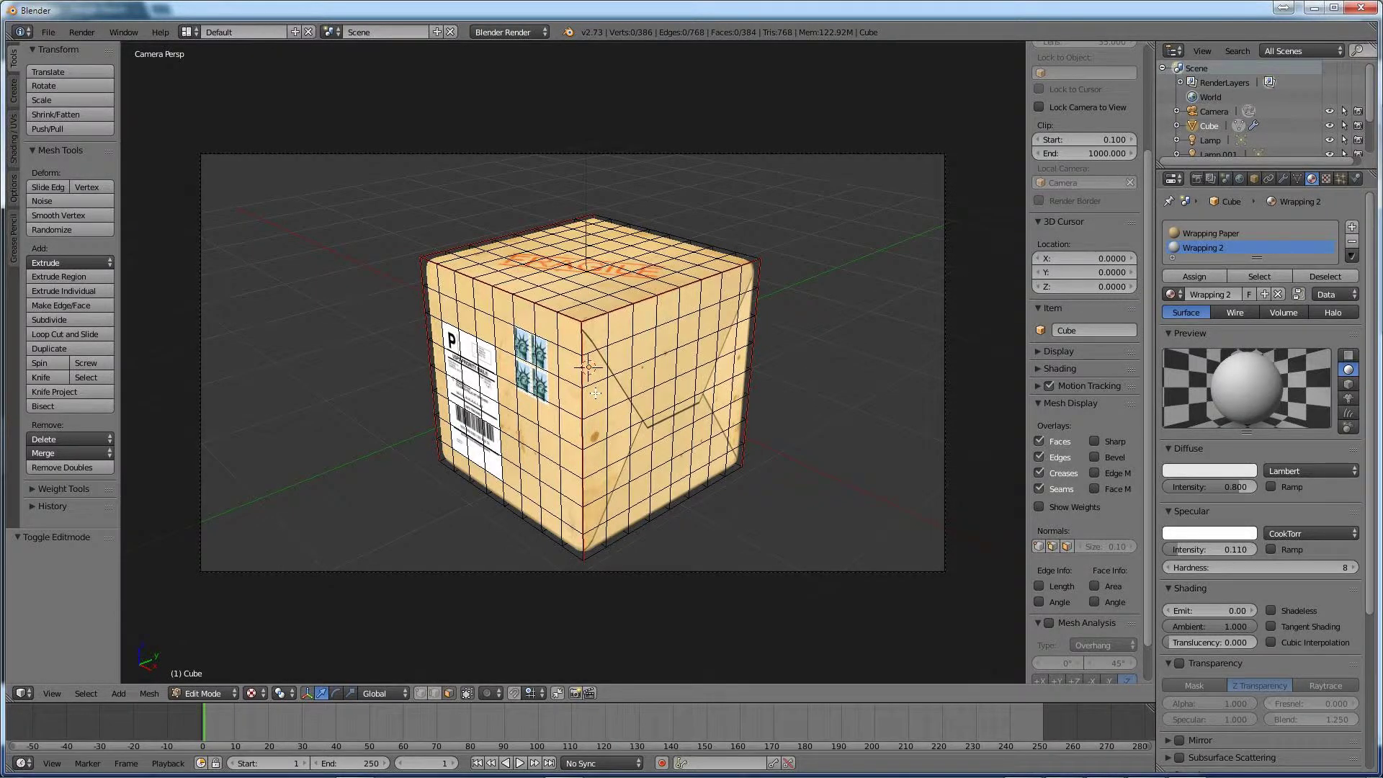
key("a")
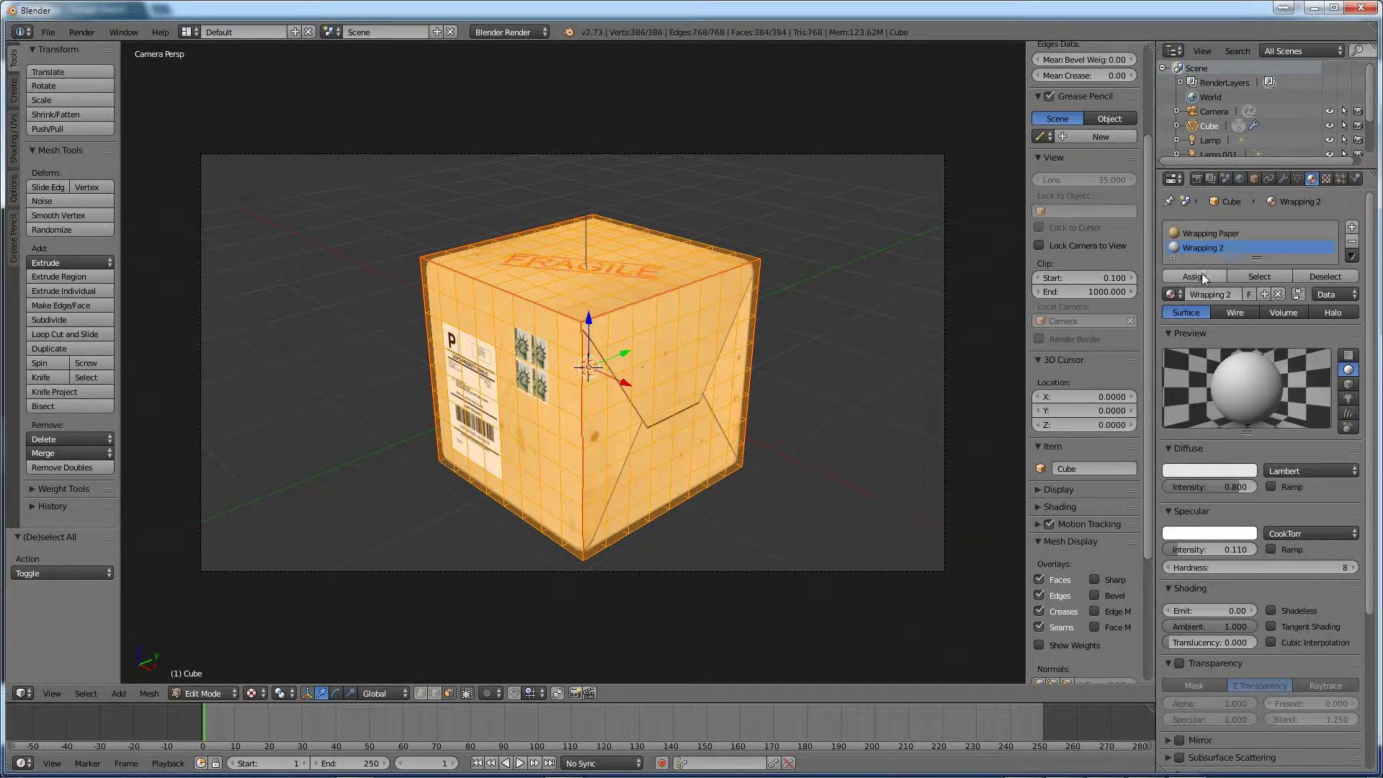
left_click(1193, 277)
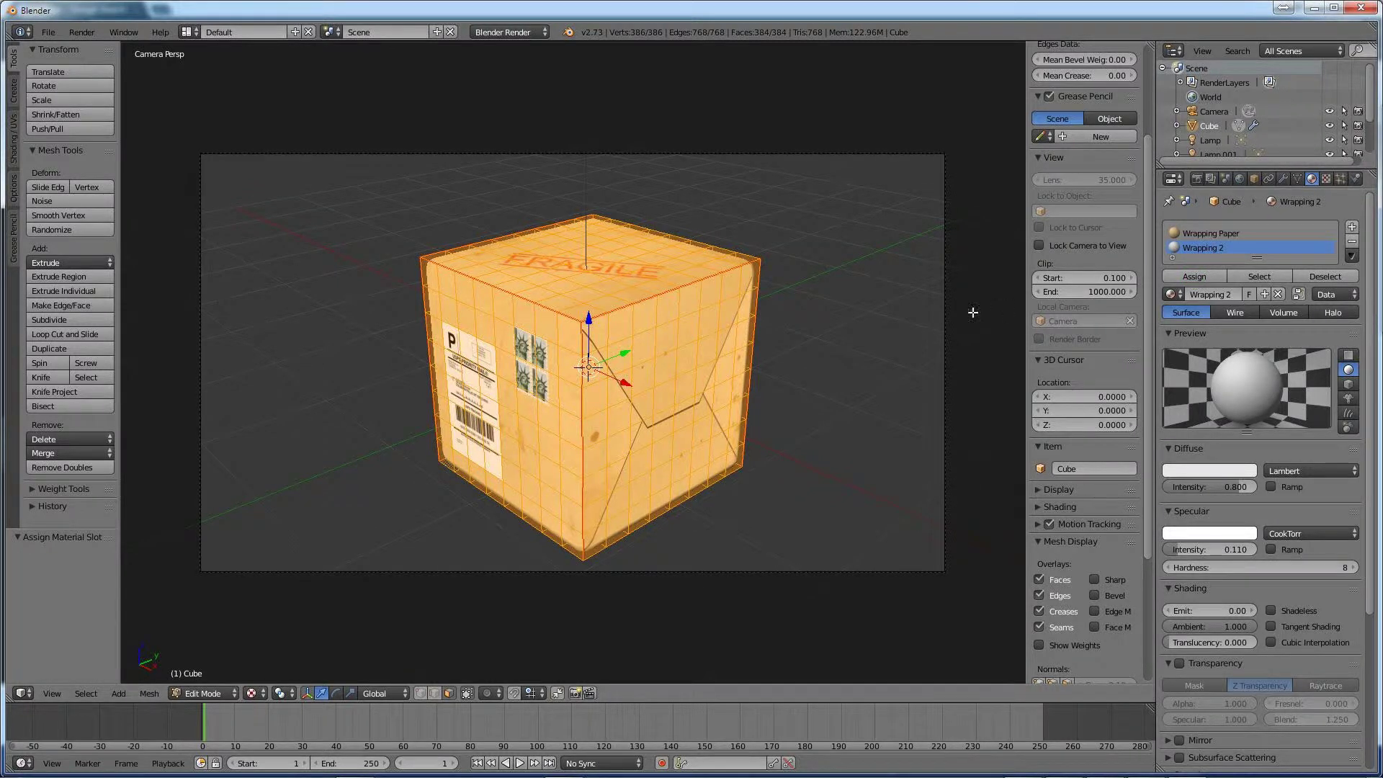
Return to Object Mode and remove the Wrapping Paper material slot from the cube.
key("Tab")
left_click(1213, 234)
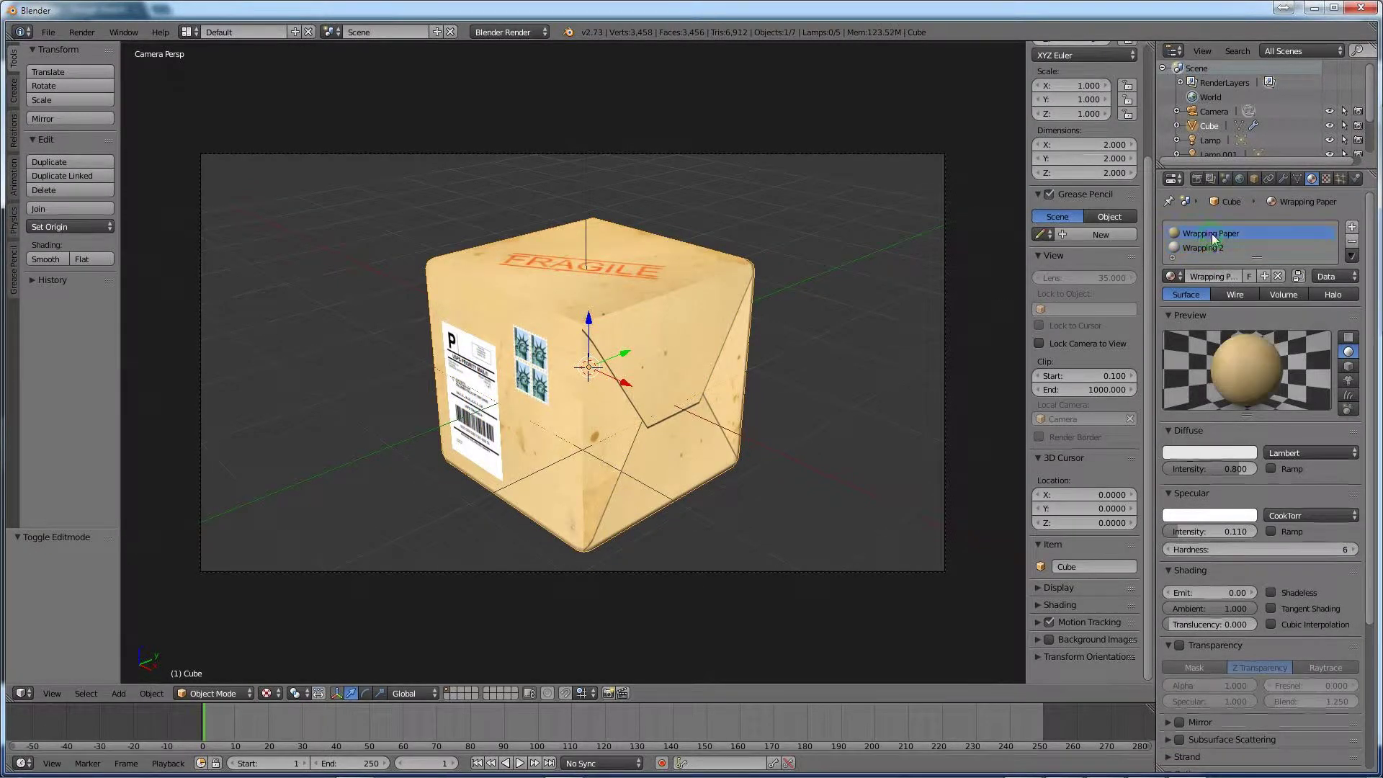
left_click(1354, 244)
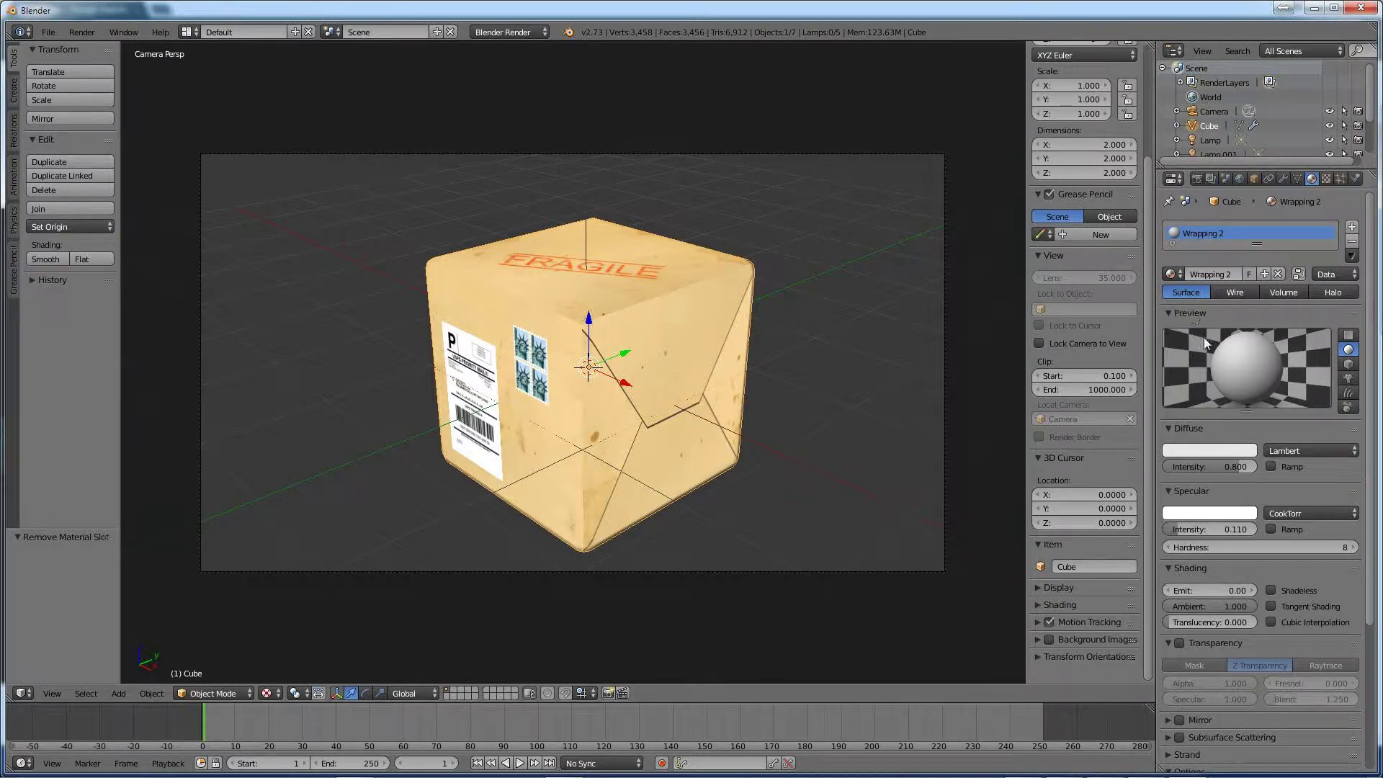
Add a new texture to the Wrapping 2 material and name it Wrapping 2.
left_click(1326, 178)
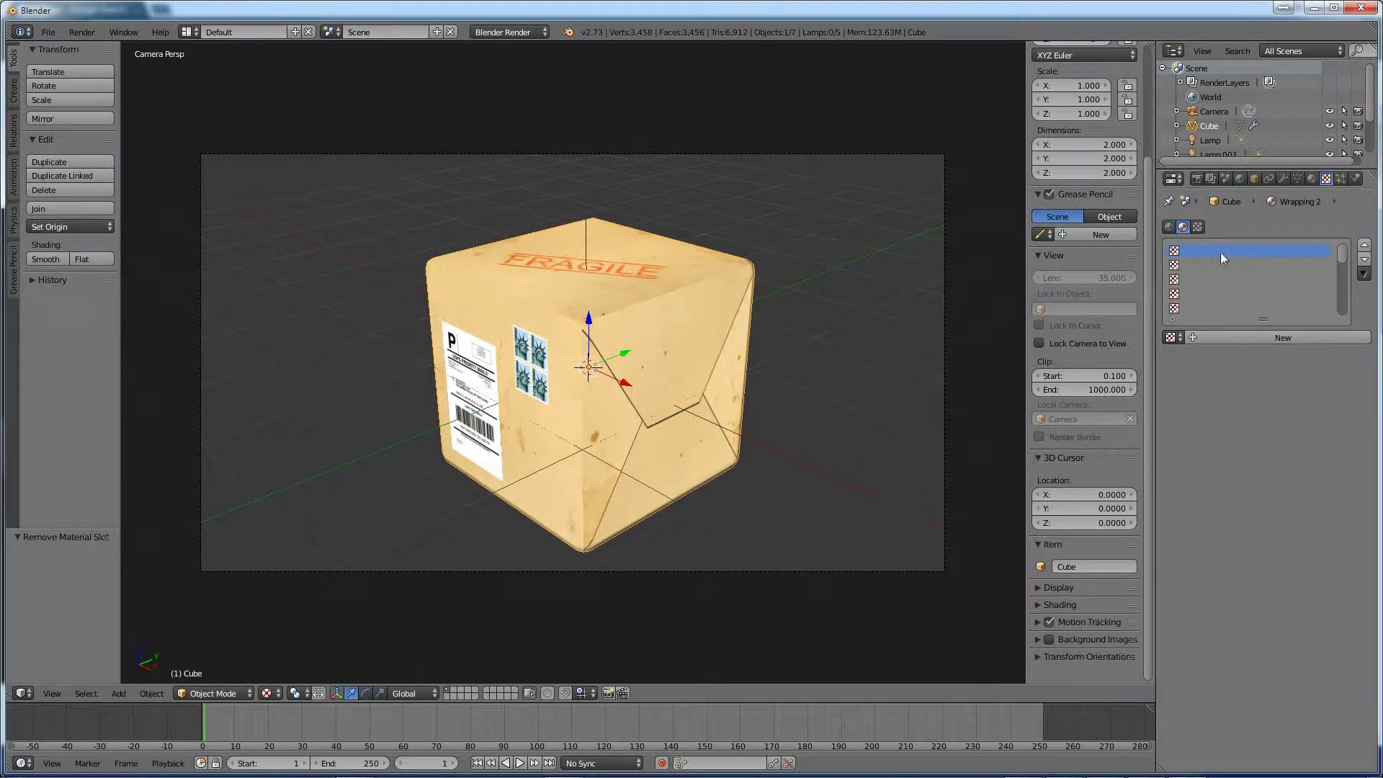
left_click(1283, 337)
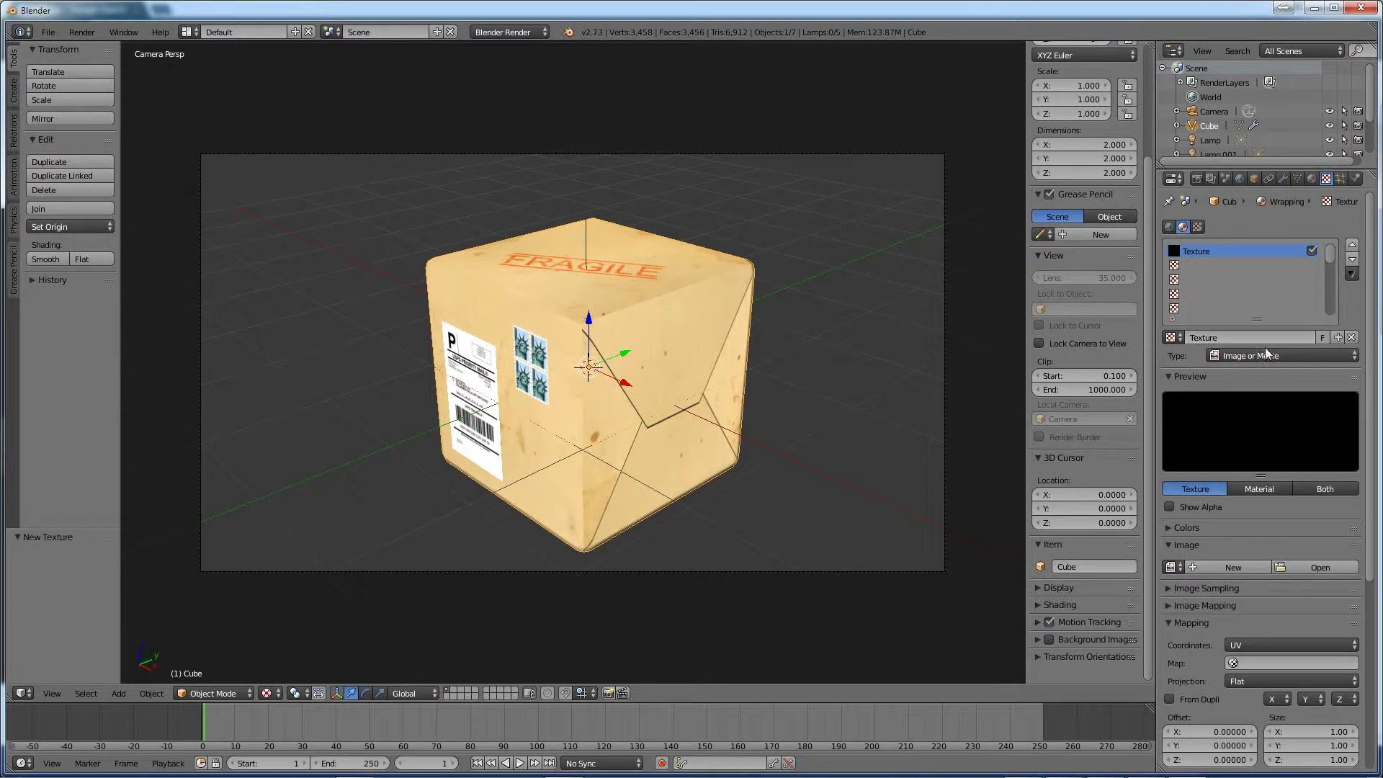
left_click(1225, 337)
type("Wrapping 2")
key("Return")
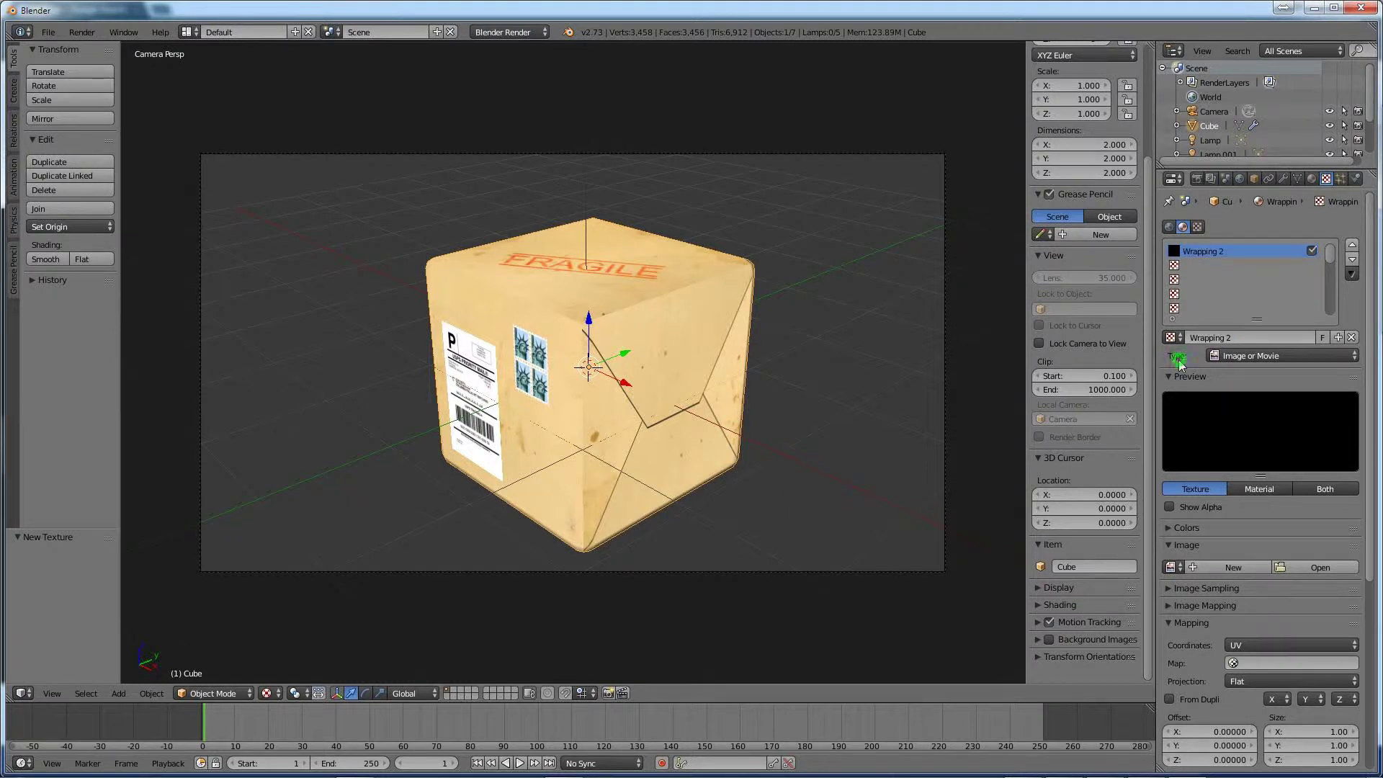
Load Package Paper Side.jpg from the recent Images folder as the texture's image, browsing the files as thumbnails.
left_click(1312, 568)
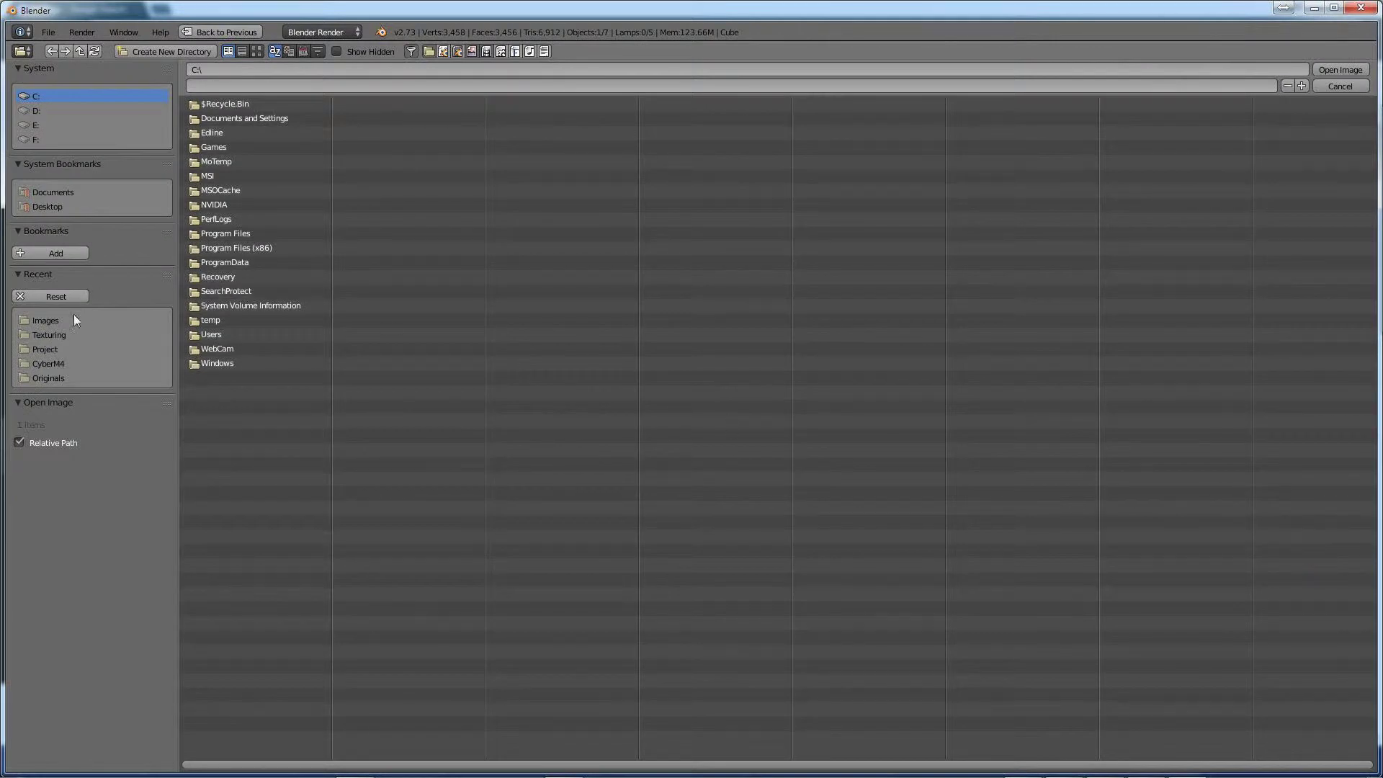
left_click(46, 322)
left_click(256, 51)
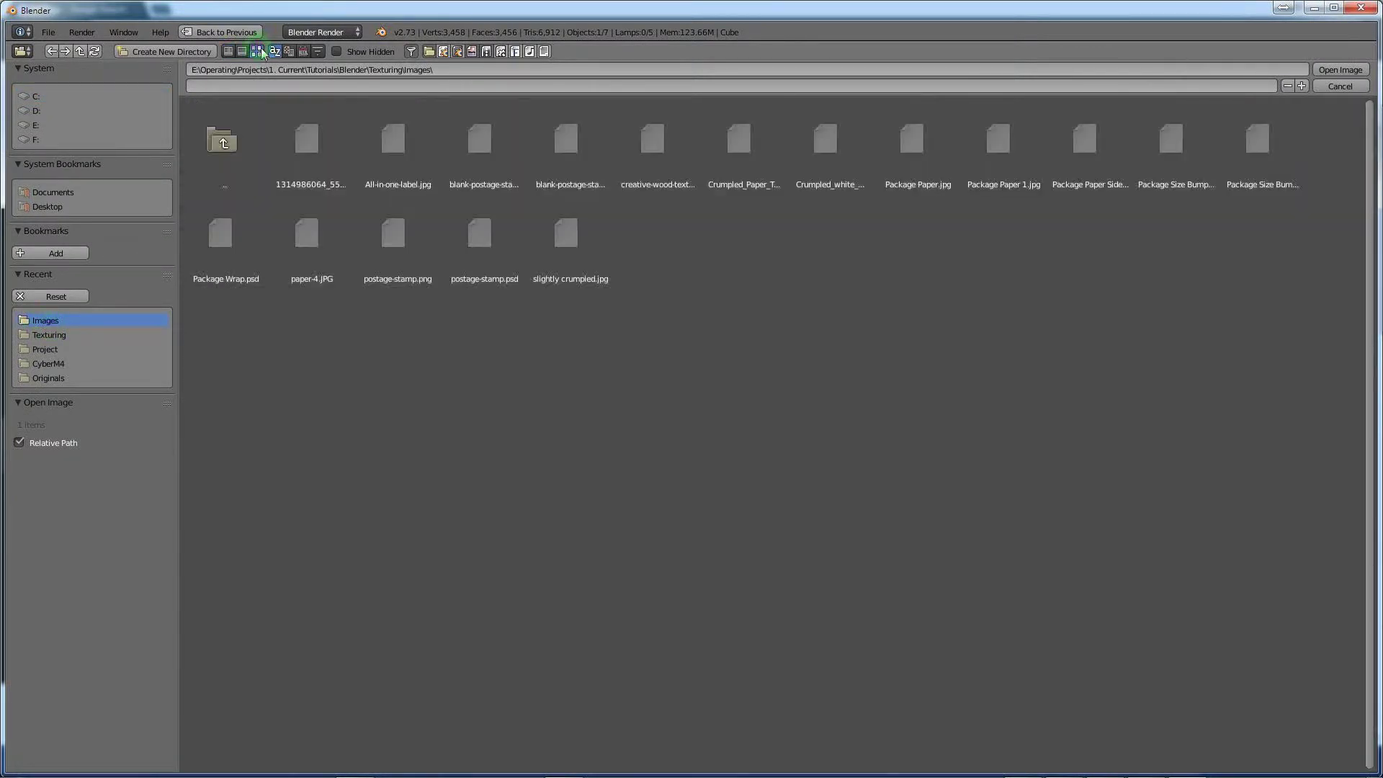
left_click(1093, 138)
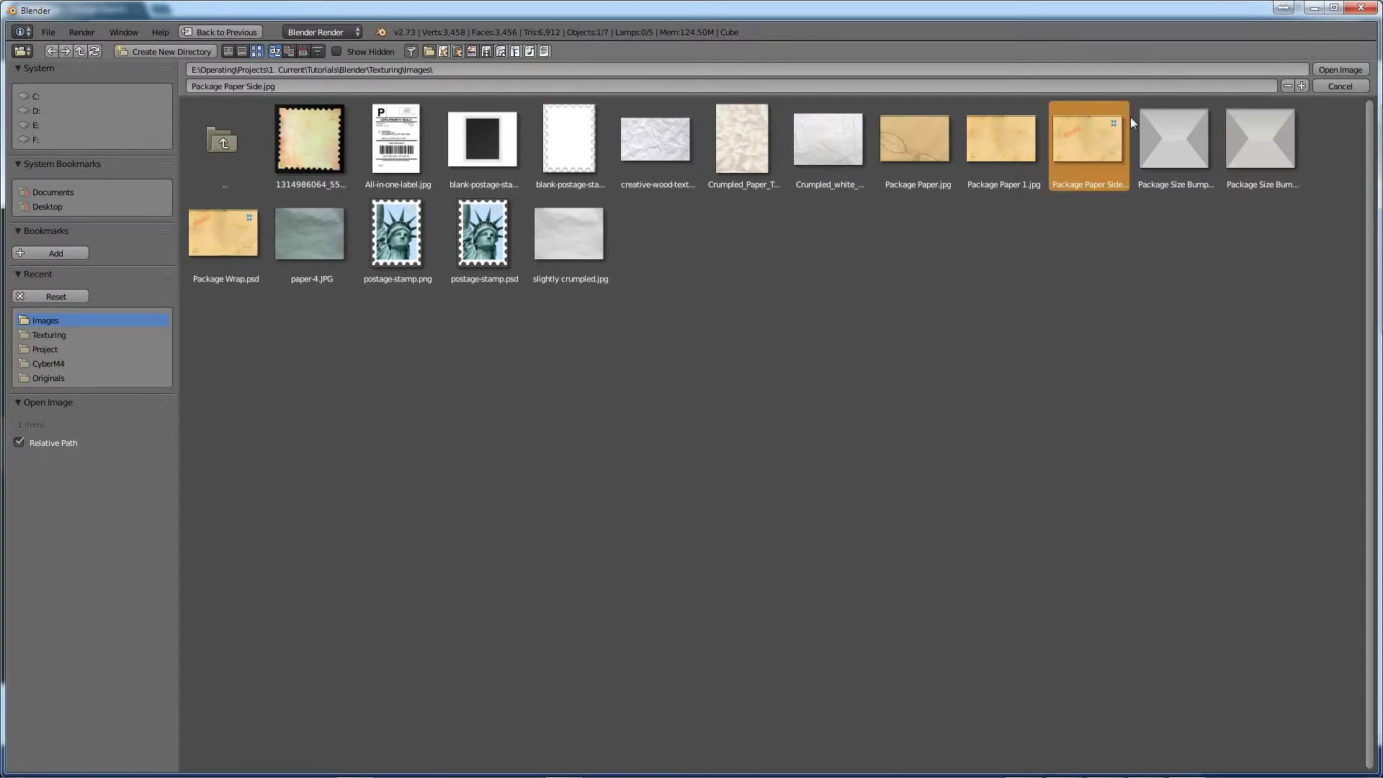
left_click(1341, 69)
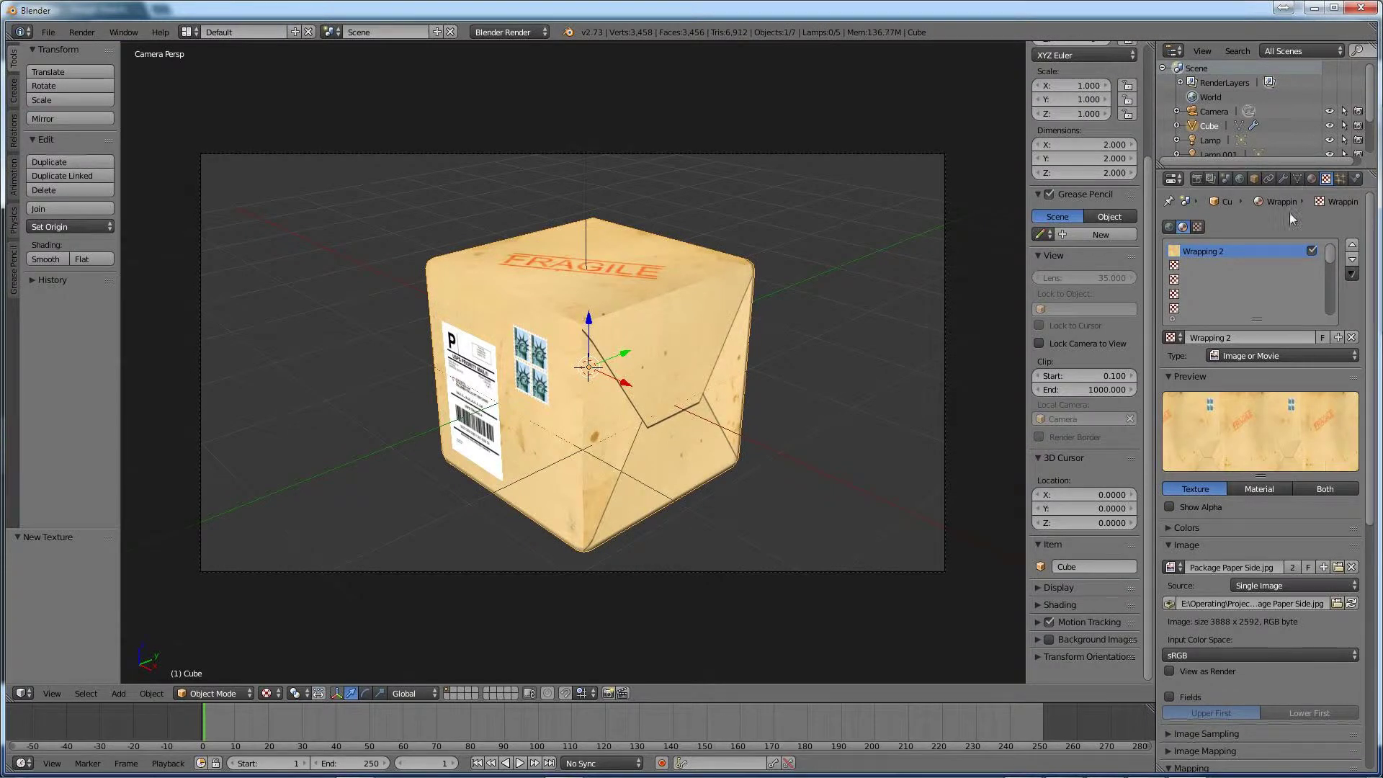
Set the texture's UV map to Main Texture and test-render the package.
scroll(1256, 520, "down", 5)
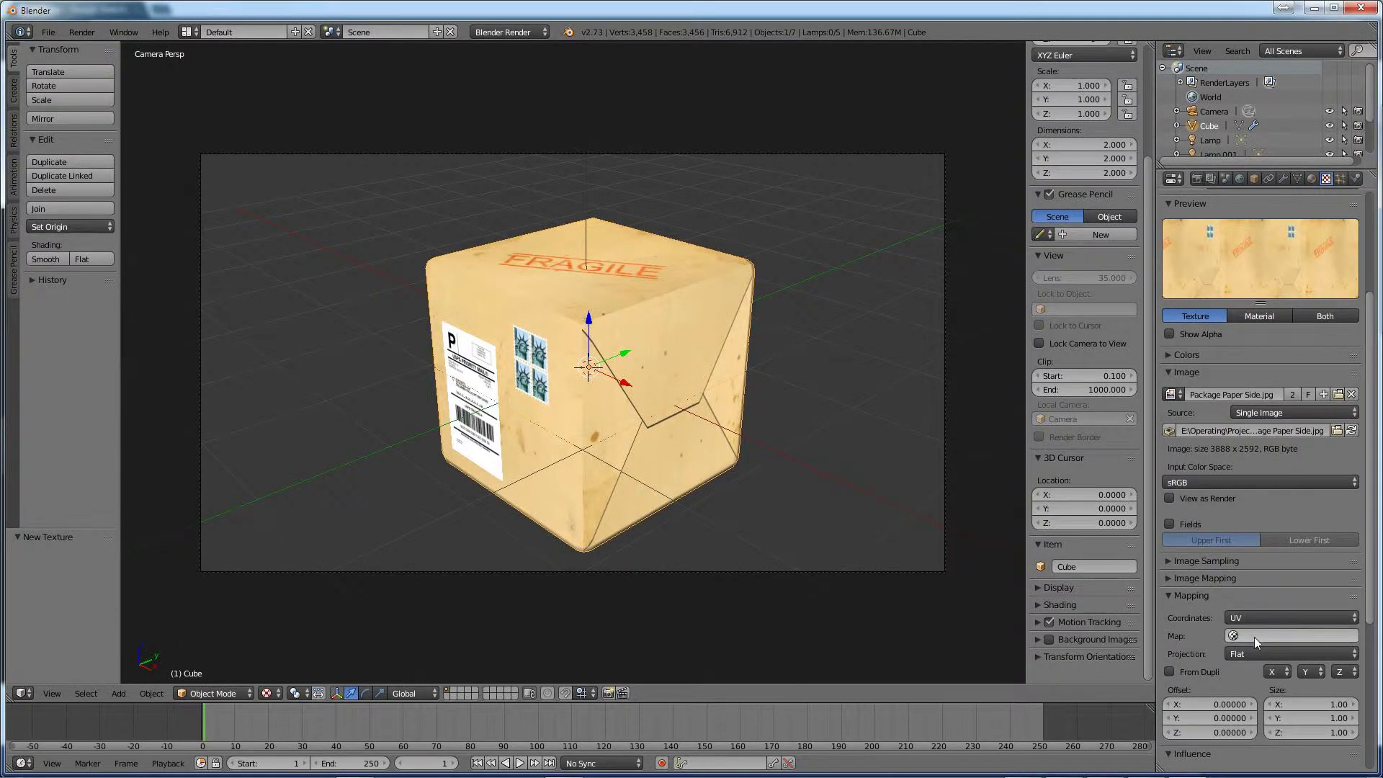
left_click(1255, 637)
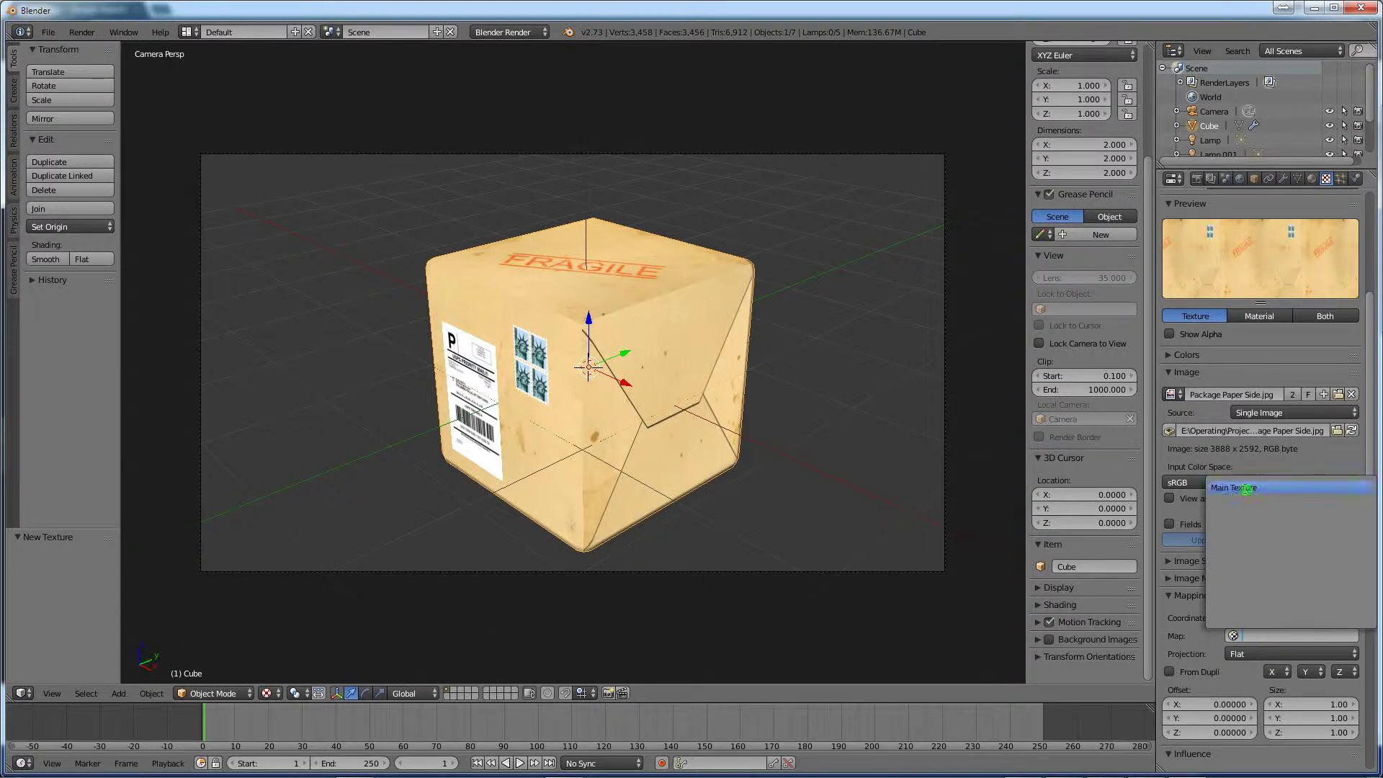
left_click(1246, 490)
key("F12")
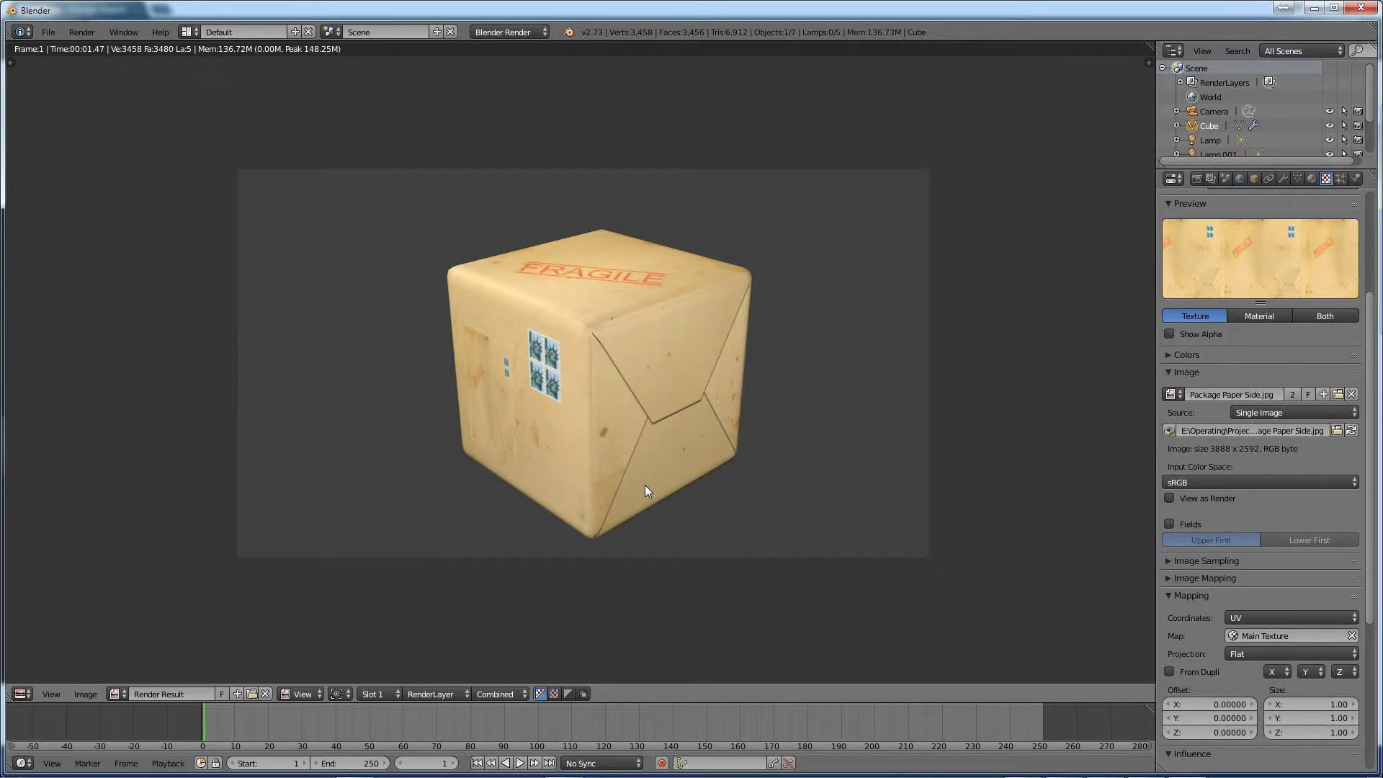
key("Escape")
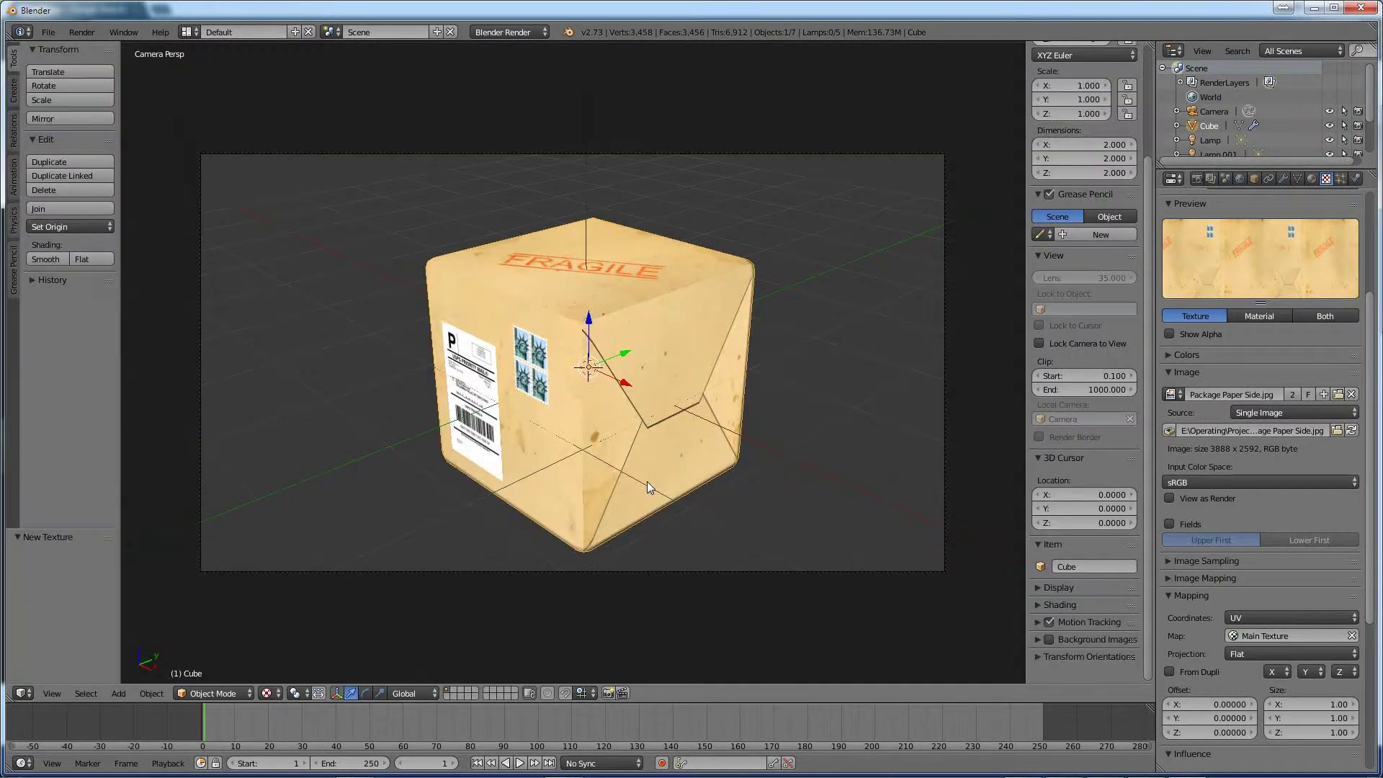
Try Generated texture coordinates with Cube projection and render the package.
left_click(1253, 615)
left_click(1265, 579)
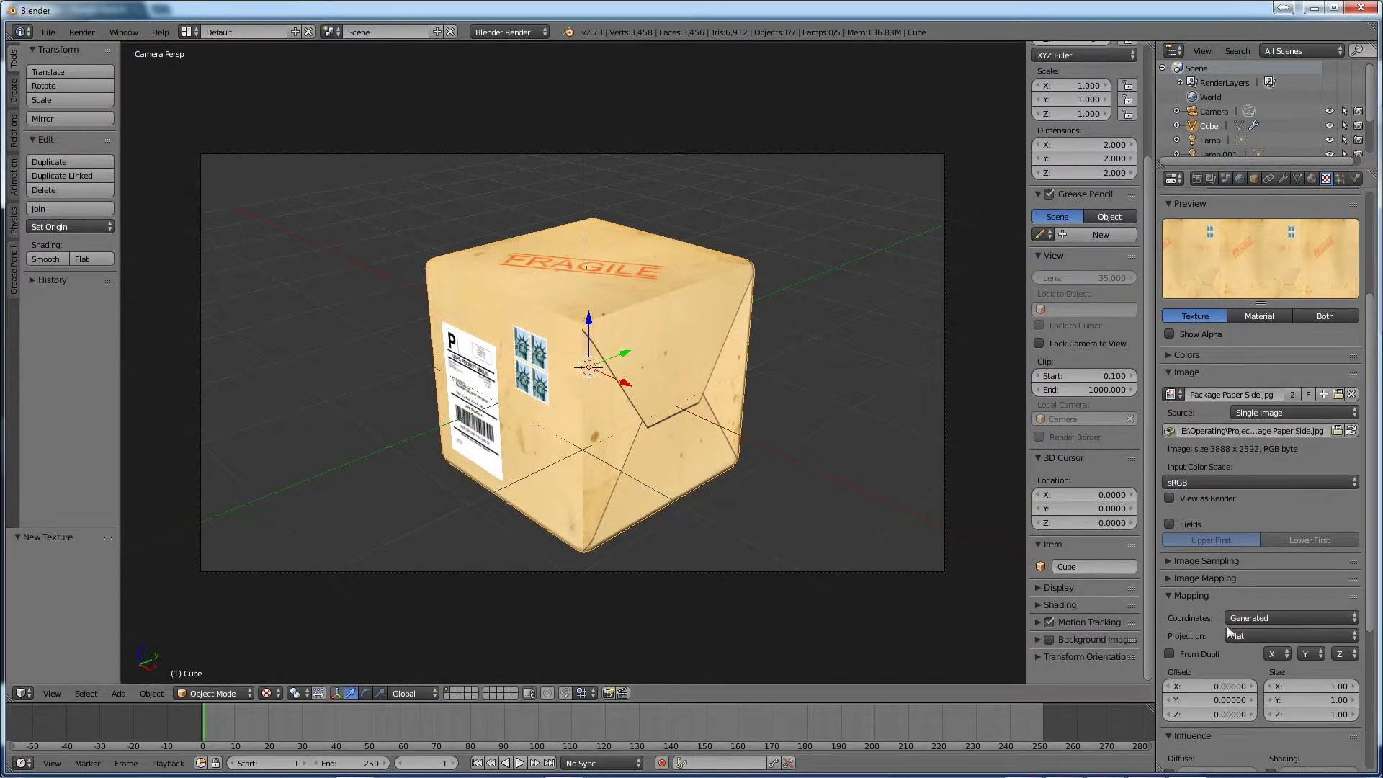
left_click(1227, 632)
left_click(1255, 601)
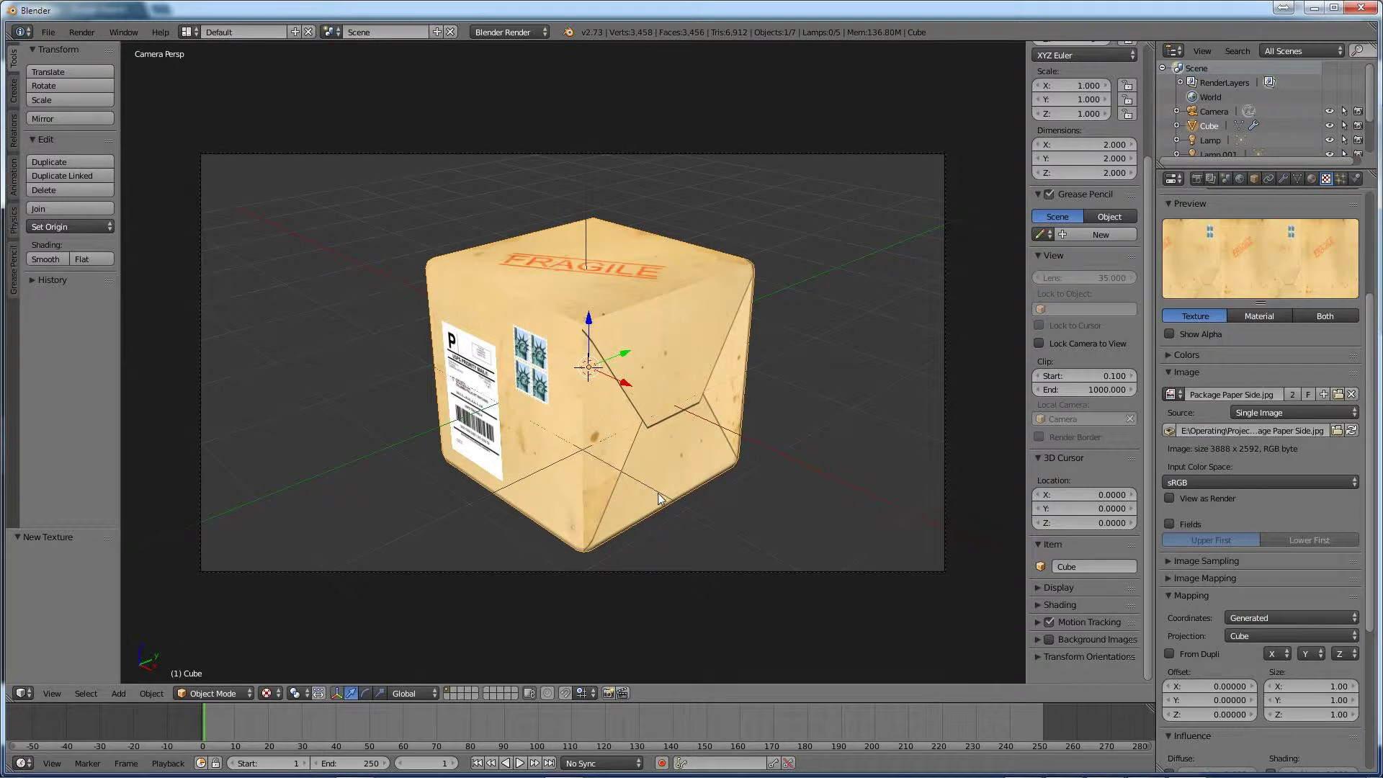
key("F12")
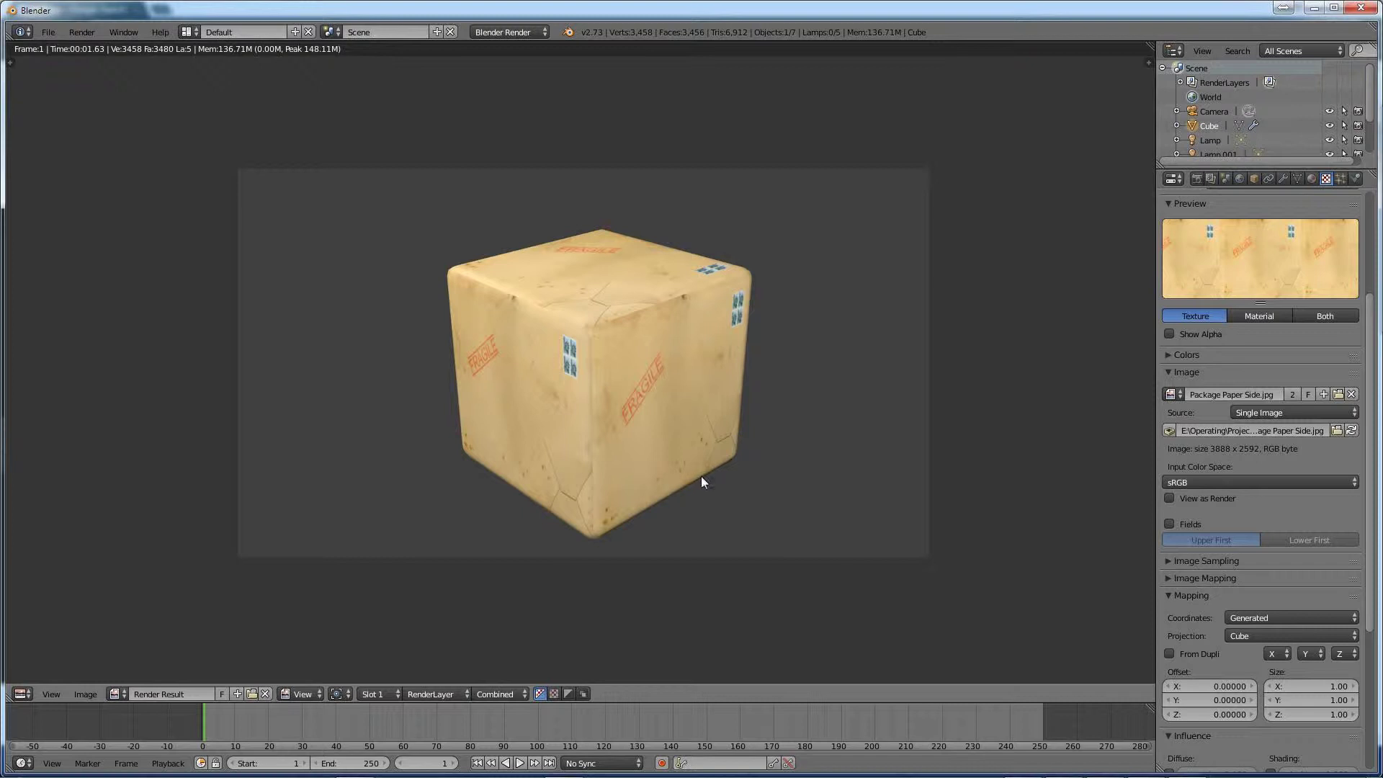
Switch the texture projection to Flat, keep Generated coordinates, and render the package again.
left_click(1259, 637)
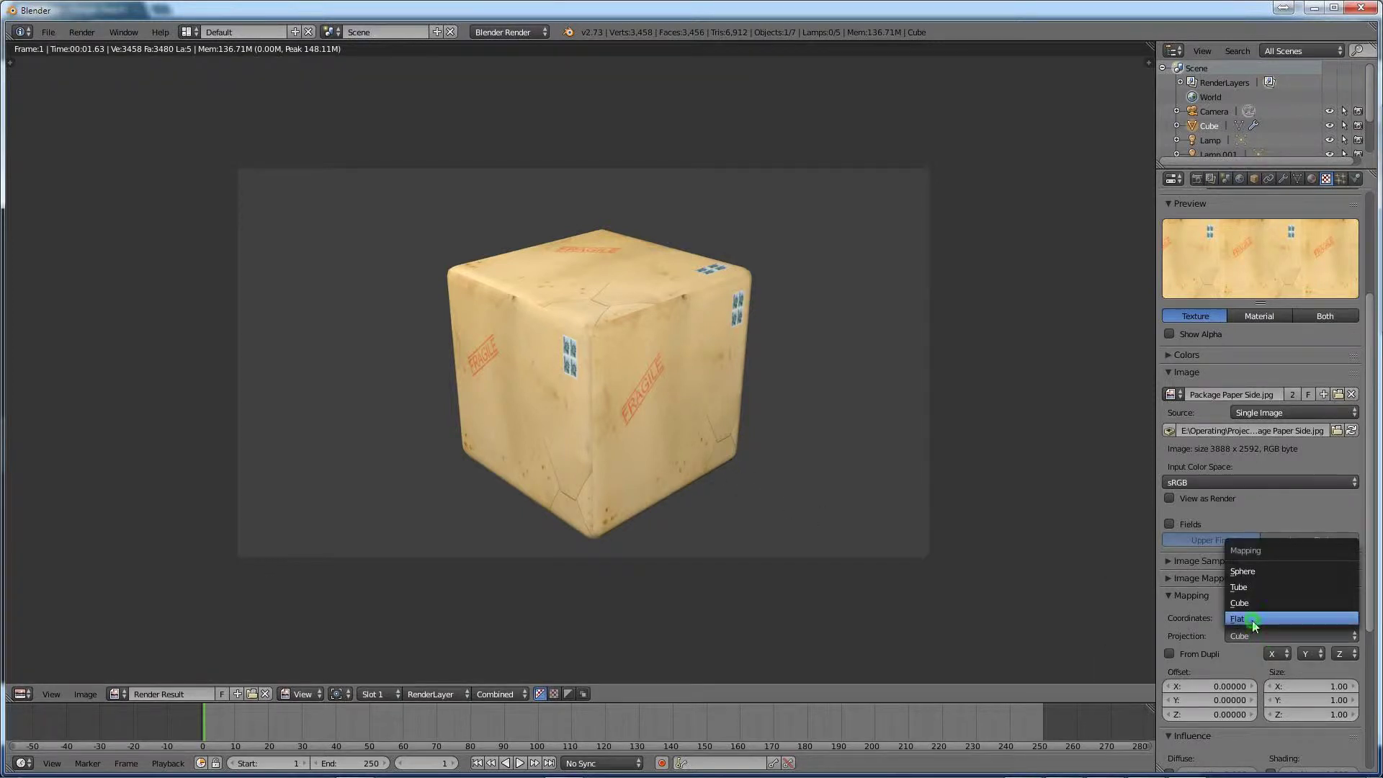
left_click(1251, 620)
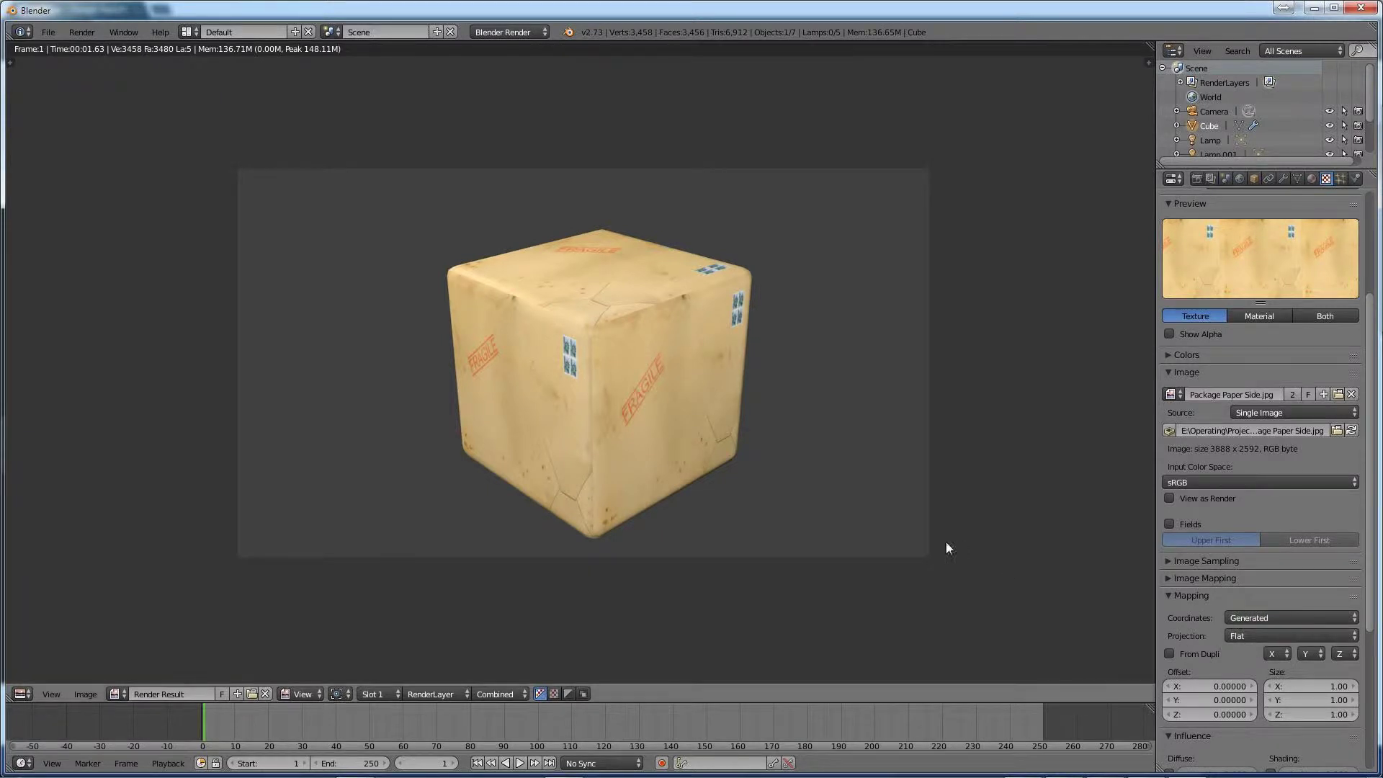
key("F12")
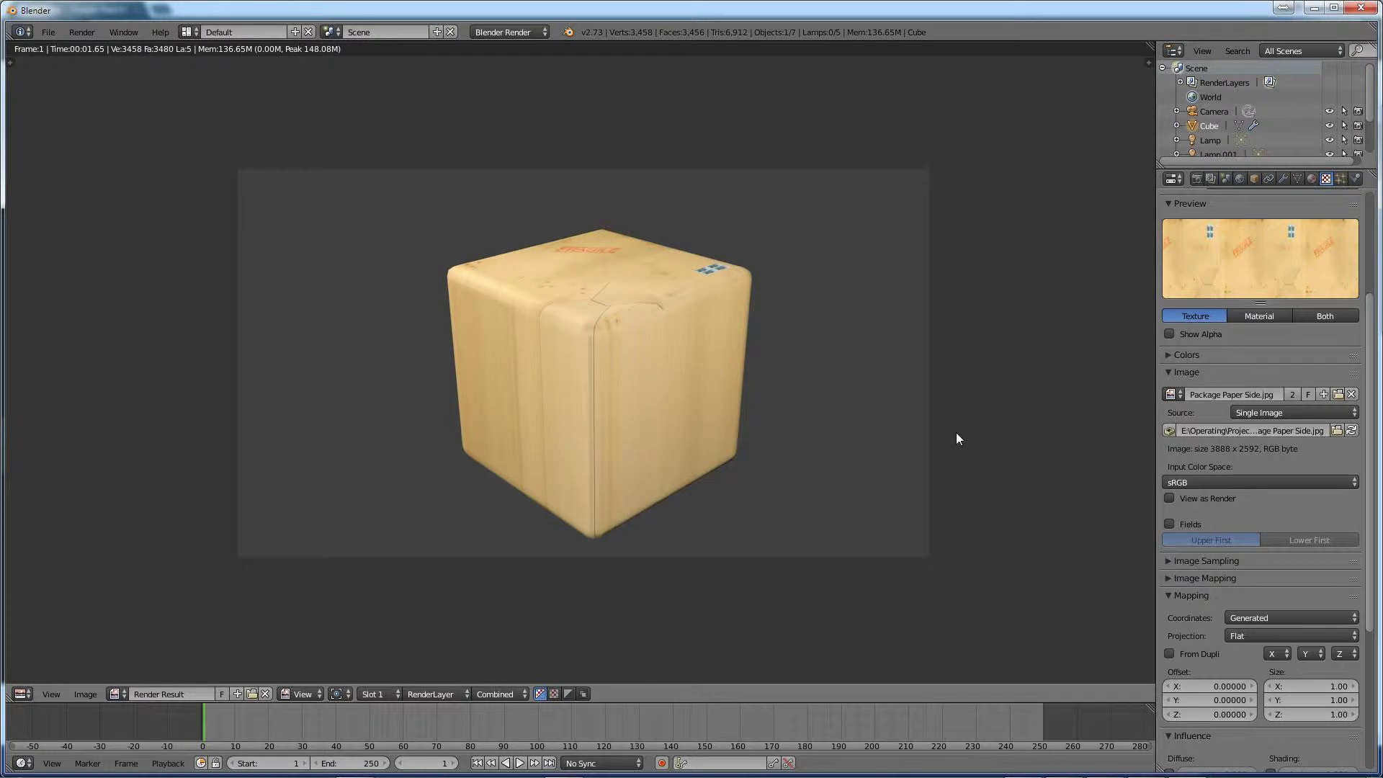
key("Escape")
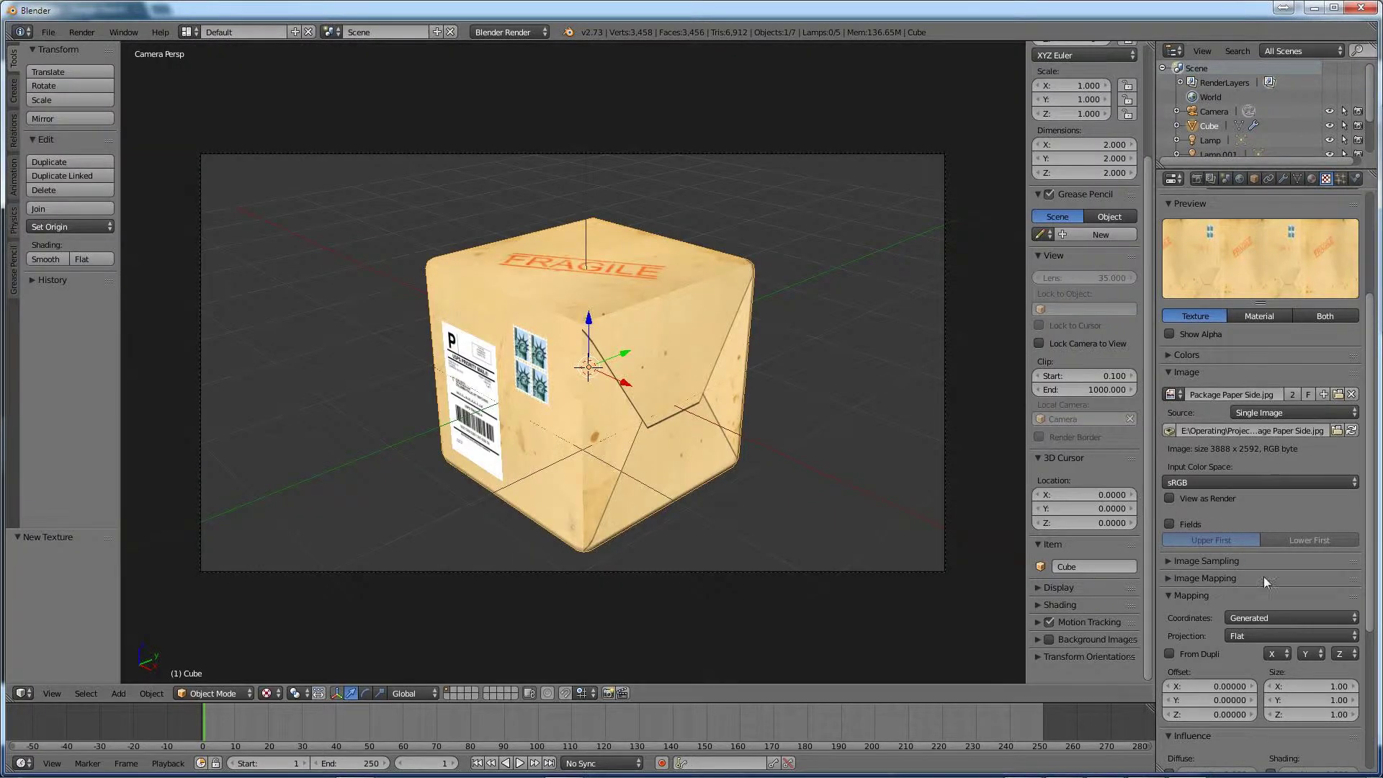
Set the texture coordinates back to UV and change the viewport shading to Material.
left_click(1272, 617)
left_click(1246, 554)
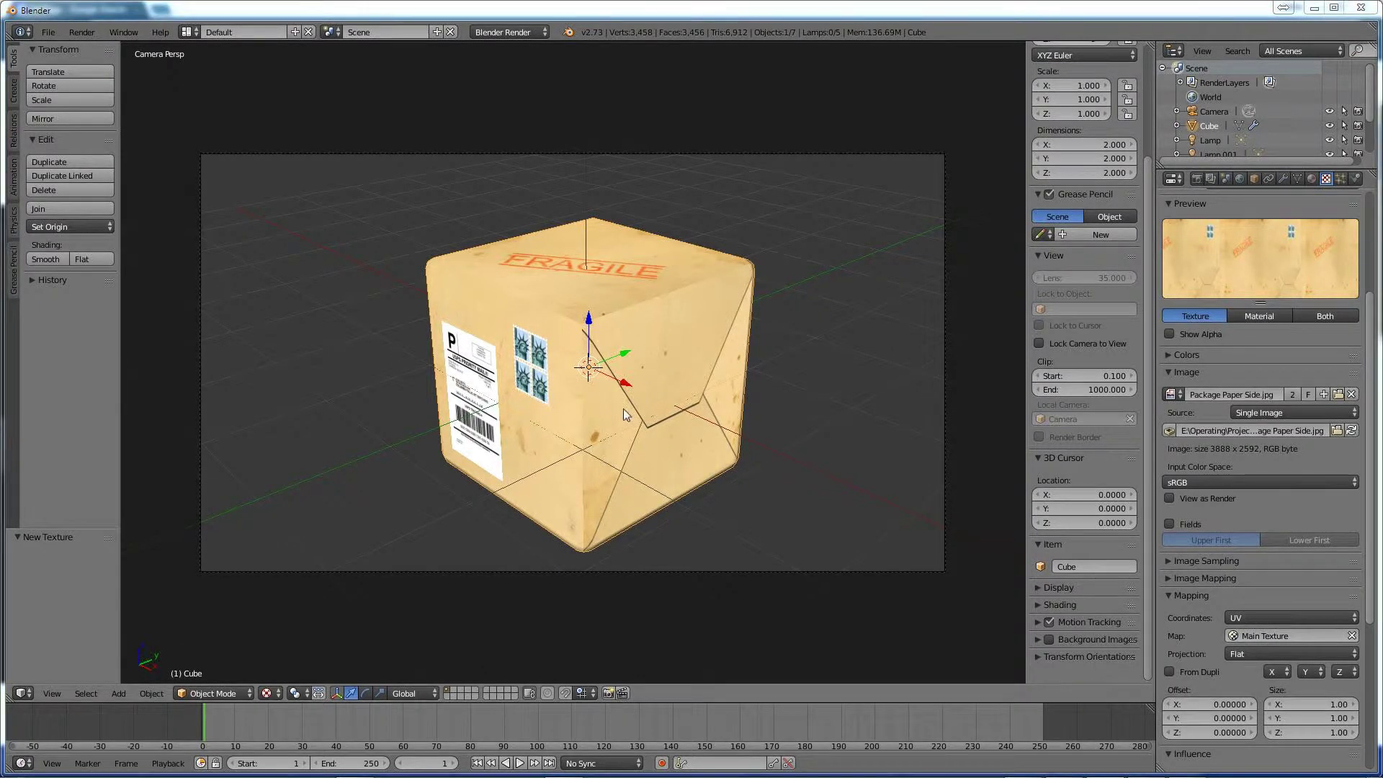
left_click(266, 694)
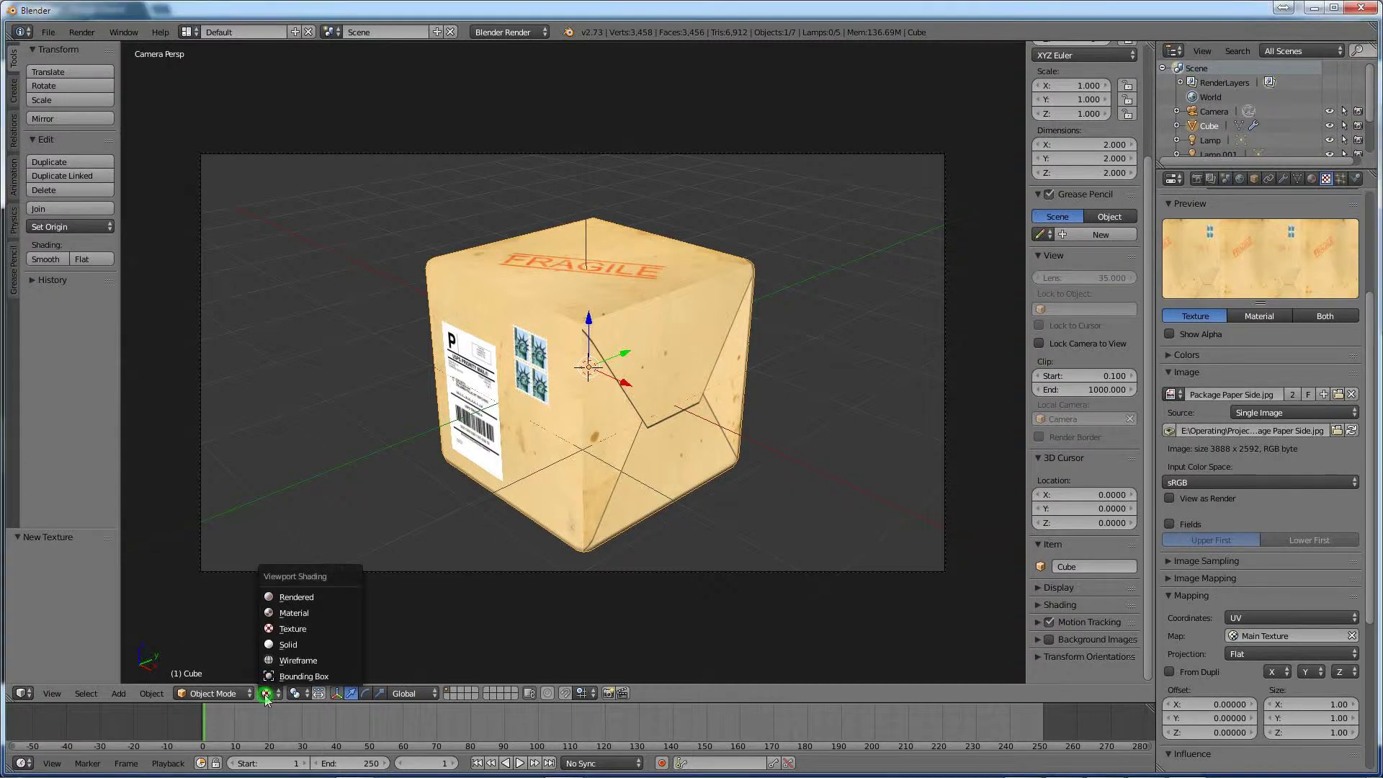
left_click(292, 612)
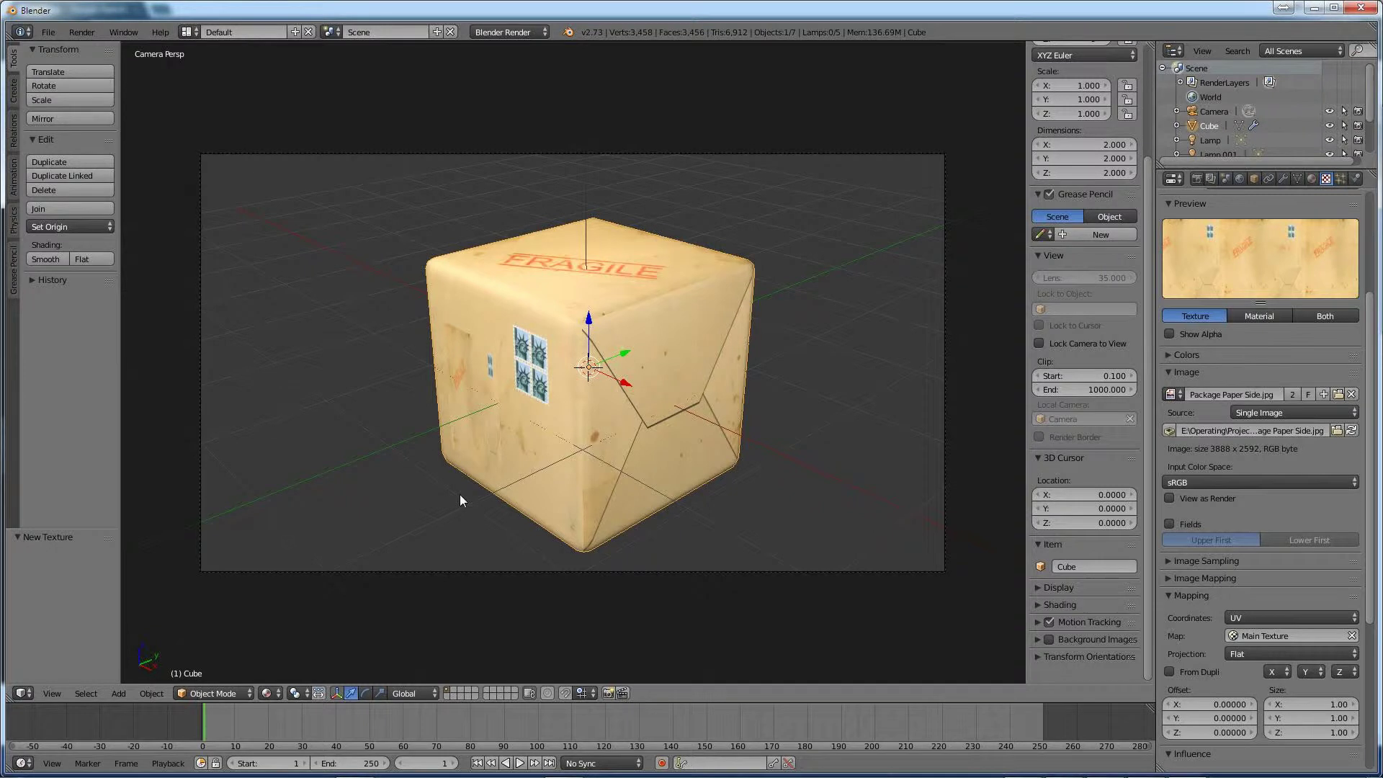
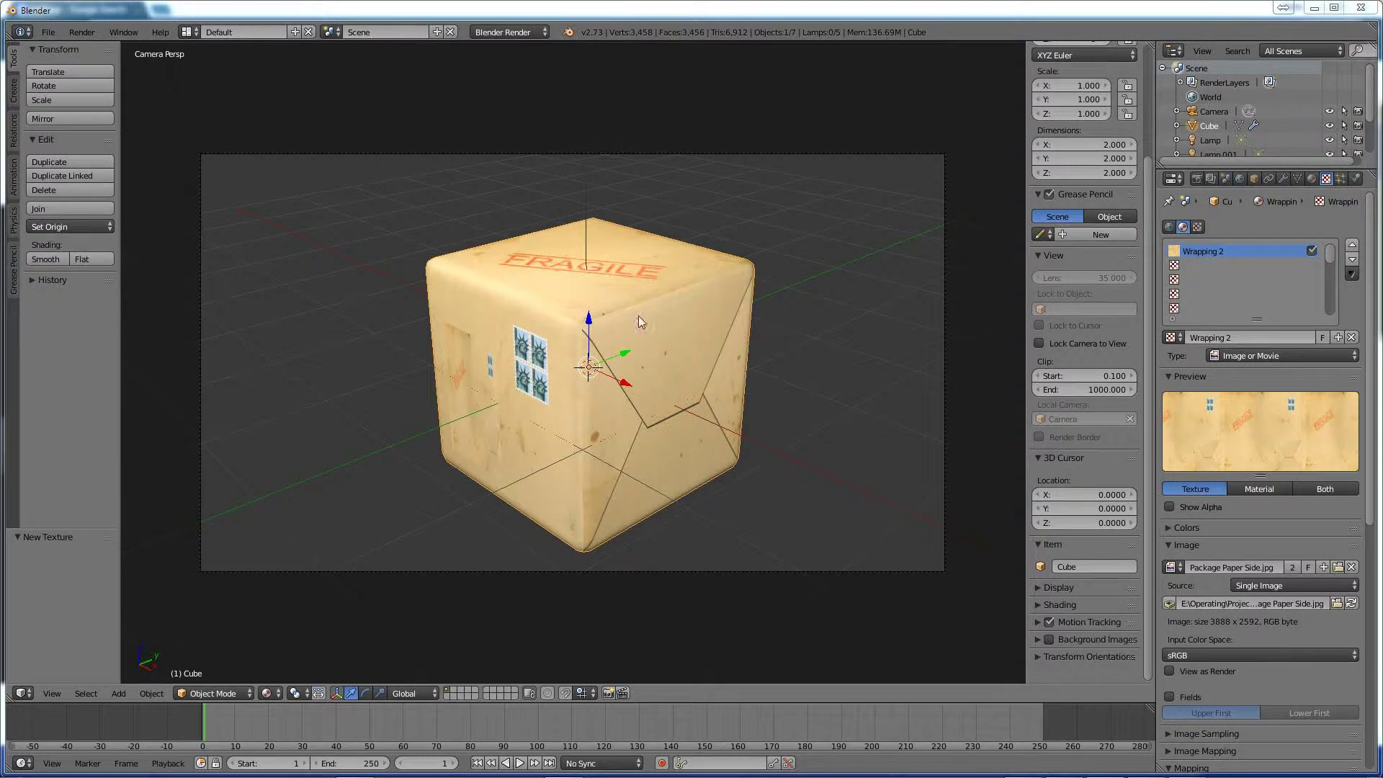
Add a second material slot to the cube with a new material named Shipping Label.
left_click(1311, 178)
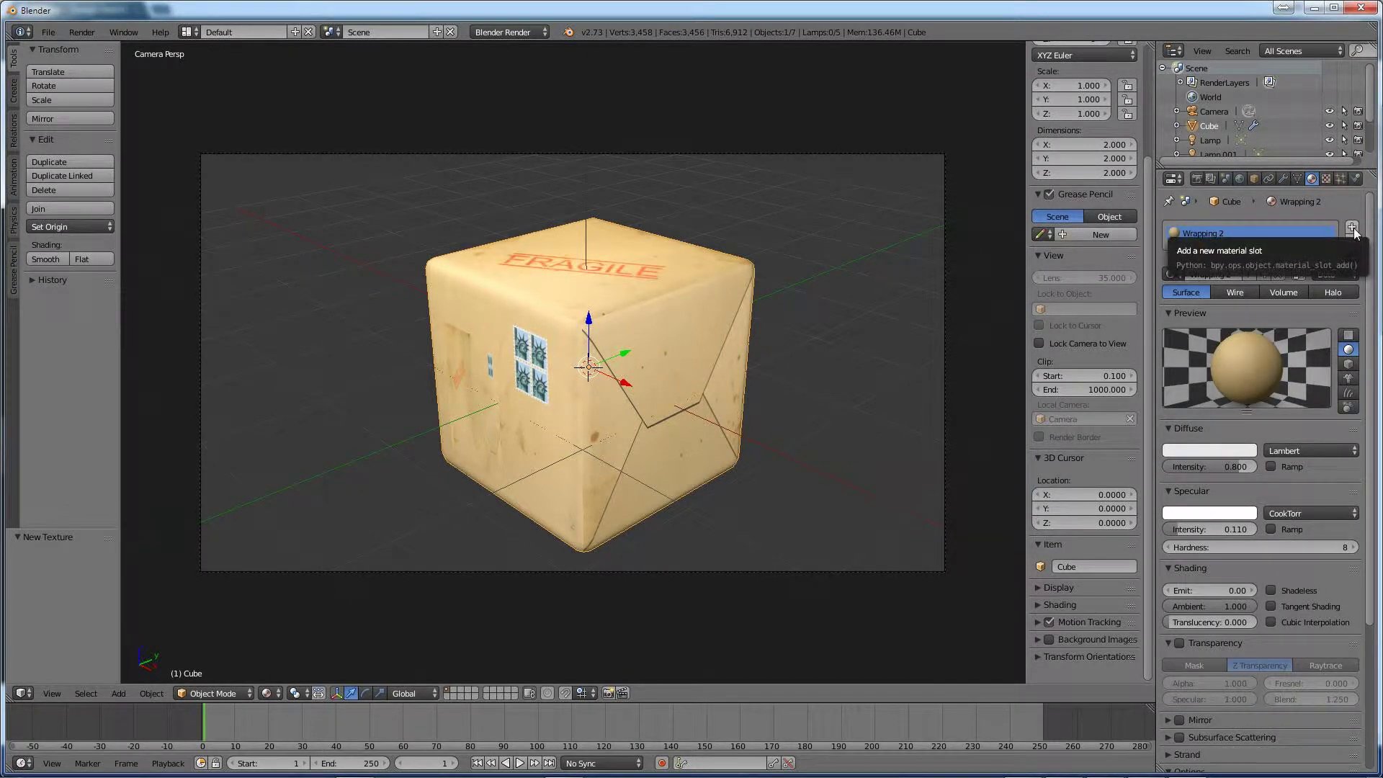
left_click(1352, 229)
left_click(1238, 275)
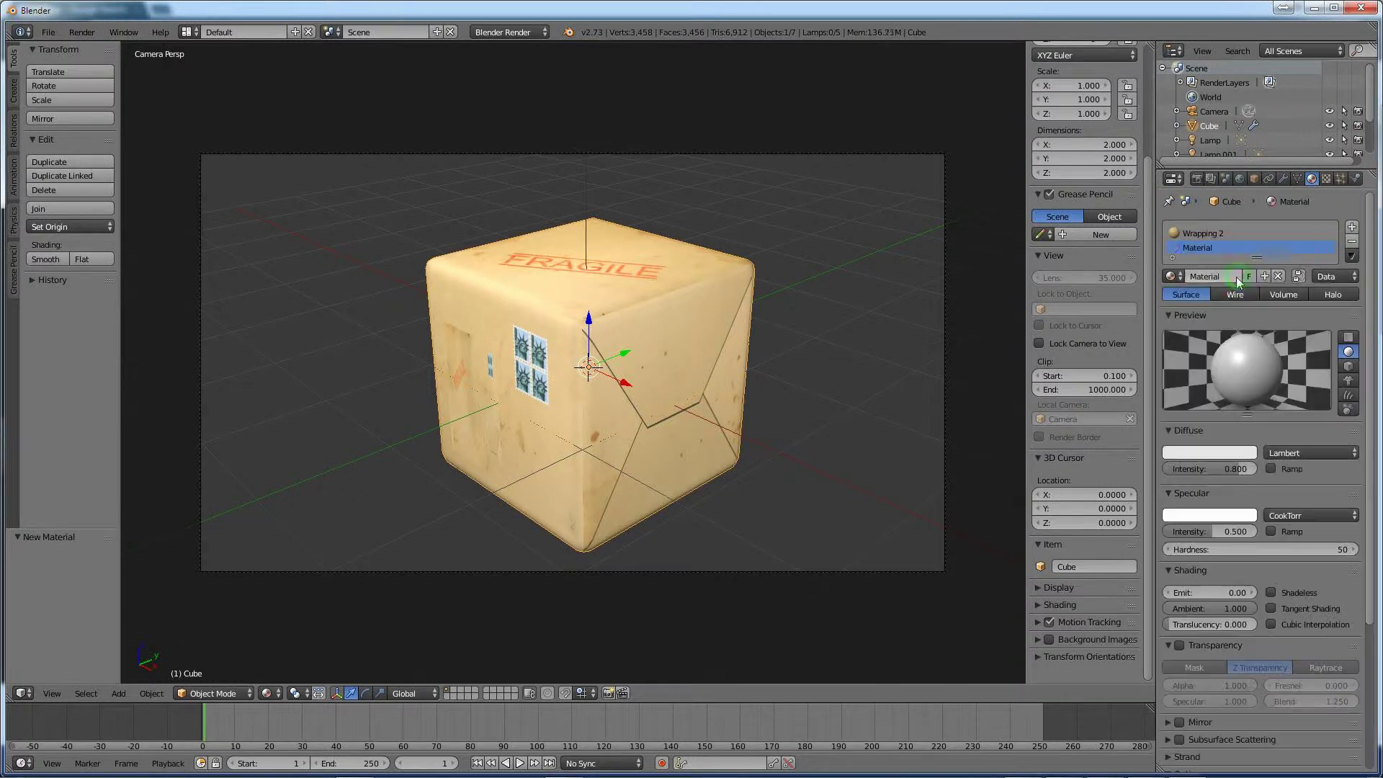
double_click(1196, 275)
type("Shipping Label")
key("Return")
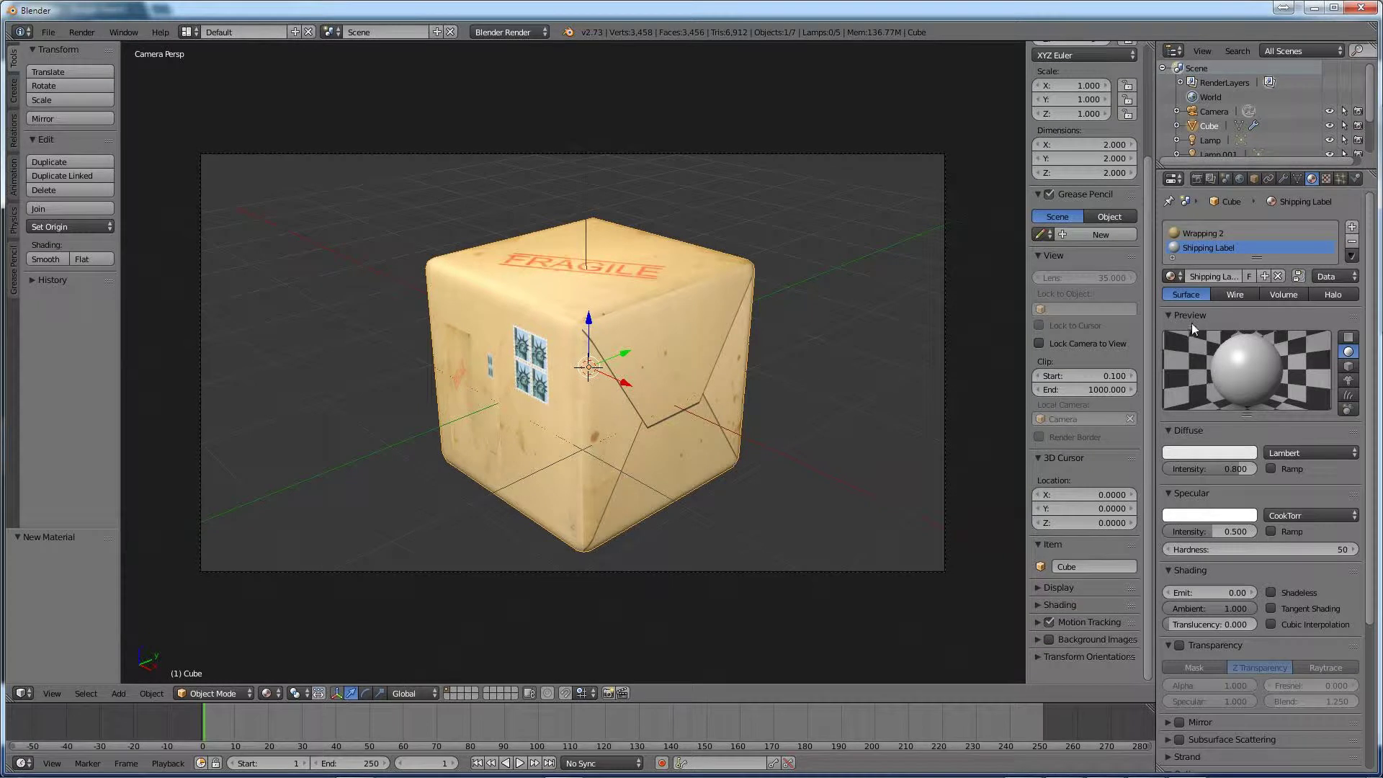
In Edit Mode, clear the selection and circle-select the three-by-five block of label faces beside the stamps.
key("Tab")
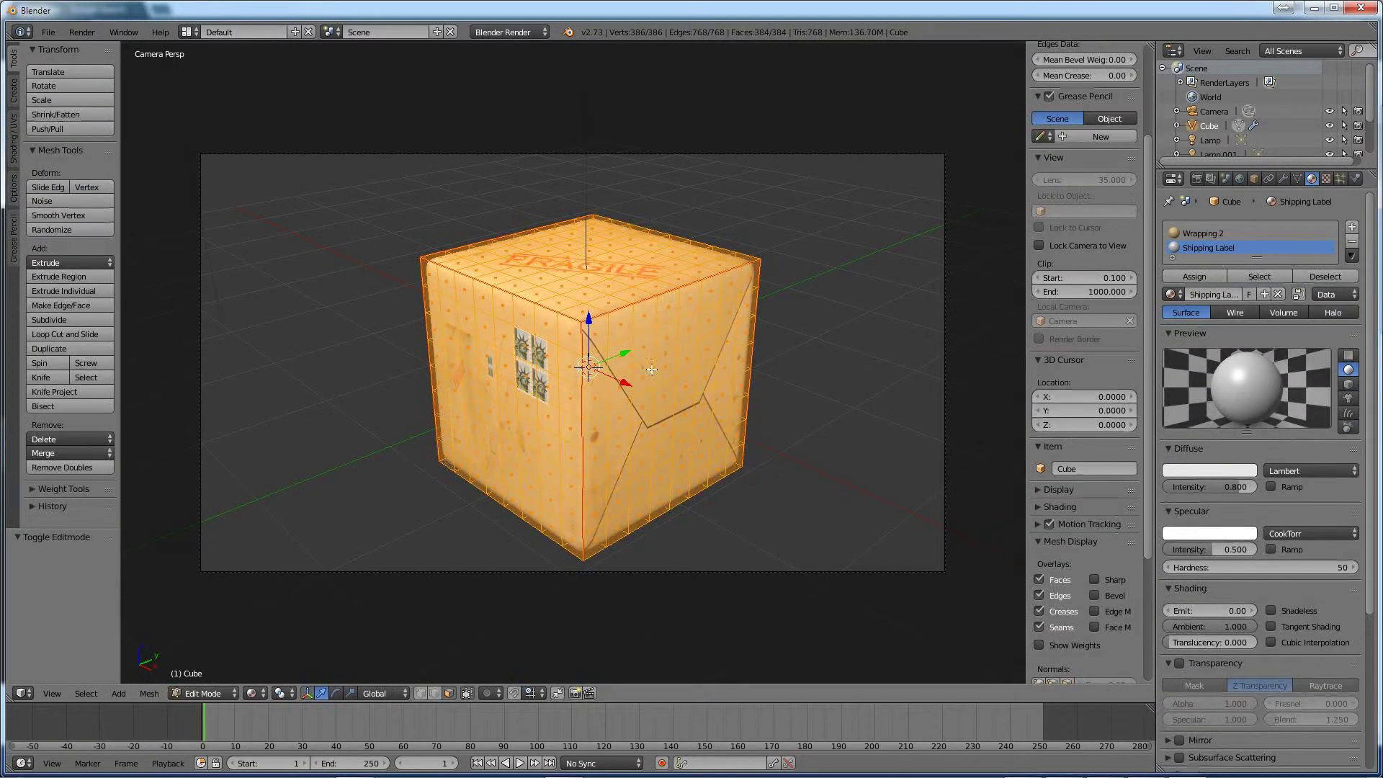
middle_click_drag(477, 396, 531, 390)
scroll(562, 371, "up", 4)
key("a")
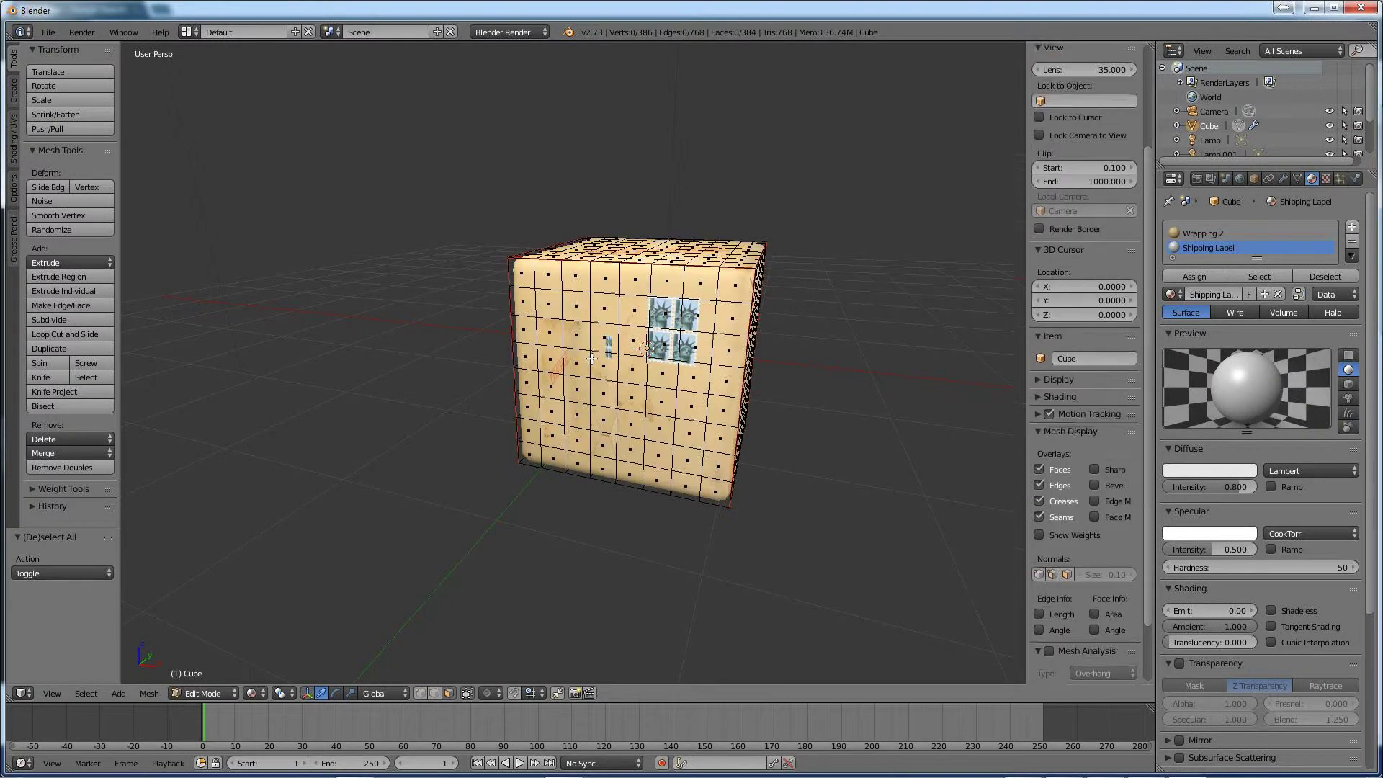
key("c")
left_click_drag(576, 348, 581, 418)
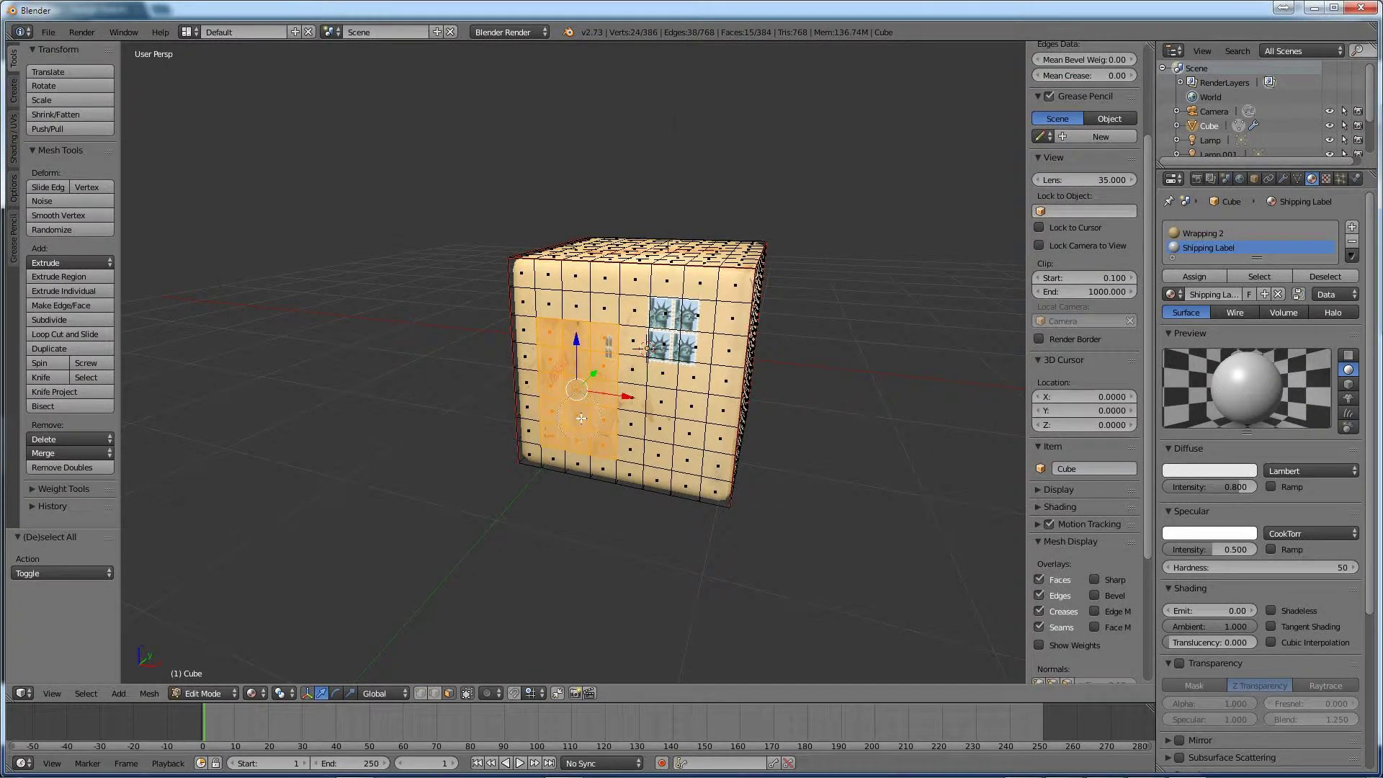
Finish the circle selection and assign the Shipping Label material to the selected label faces.
right_click(580, 402)
middle_click_drag(640, 433, 702, 490)
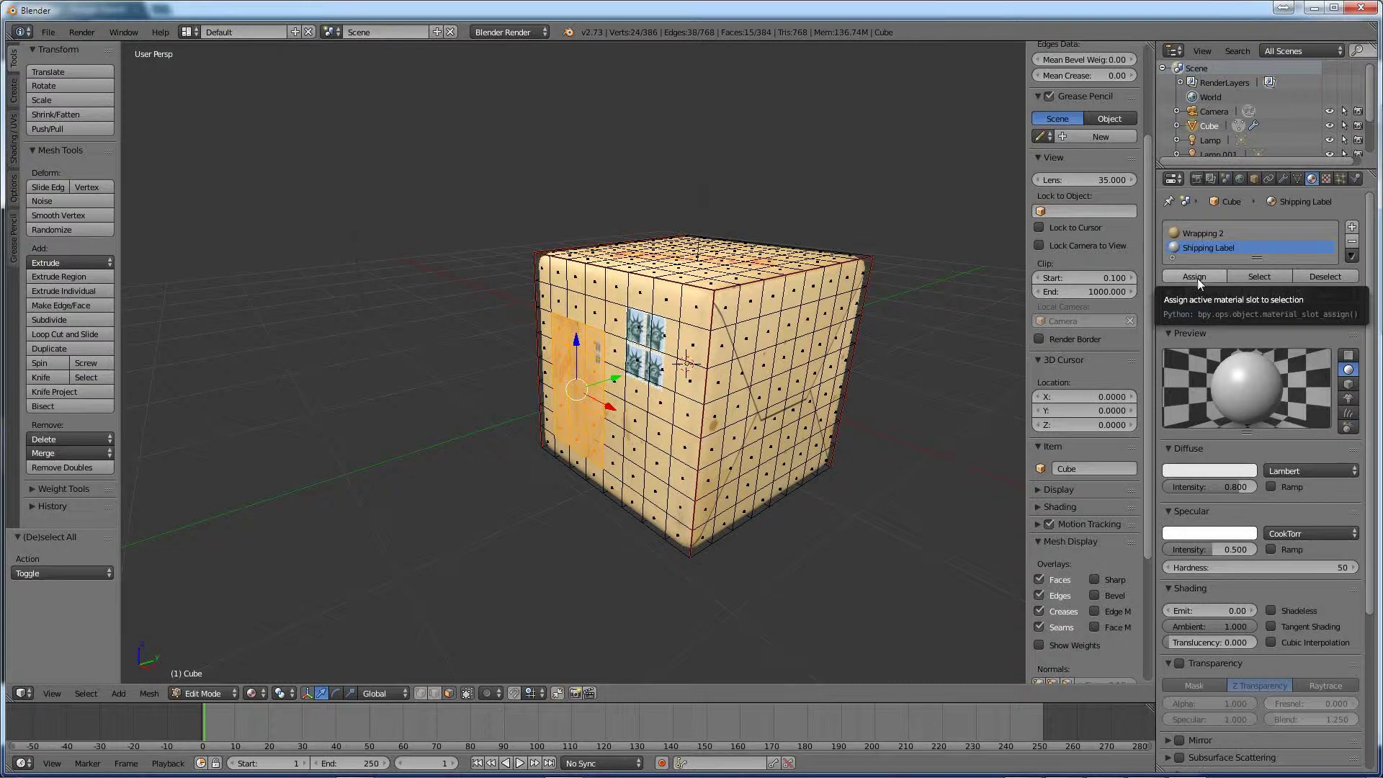
left_click(1198, 280)
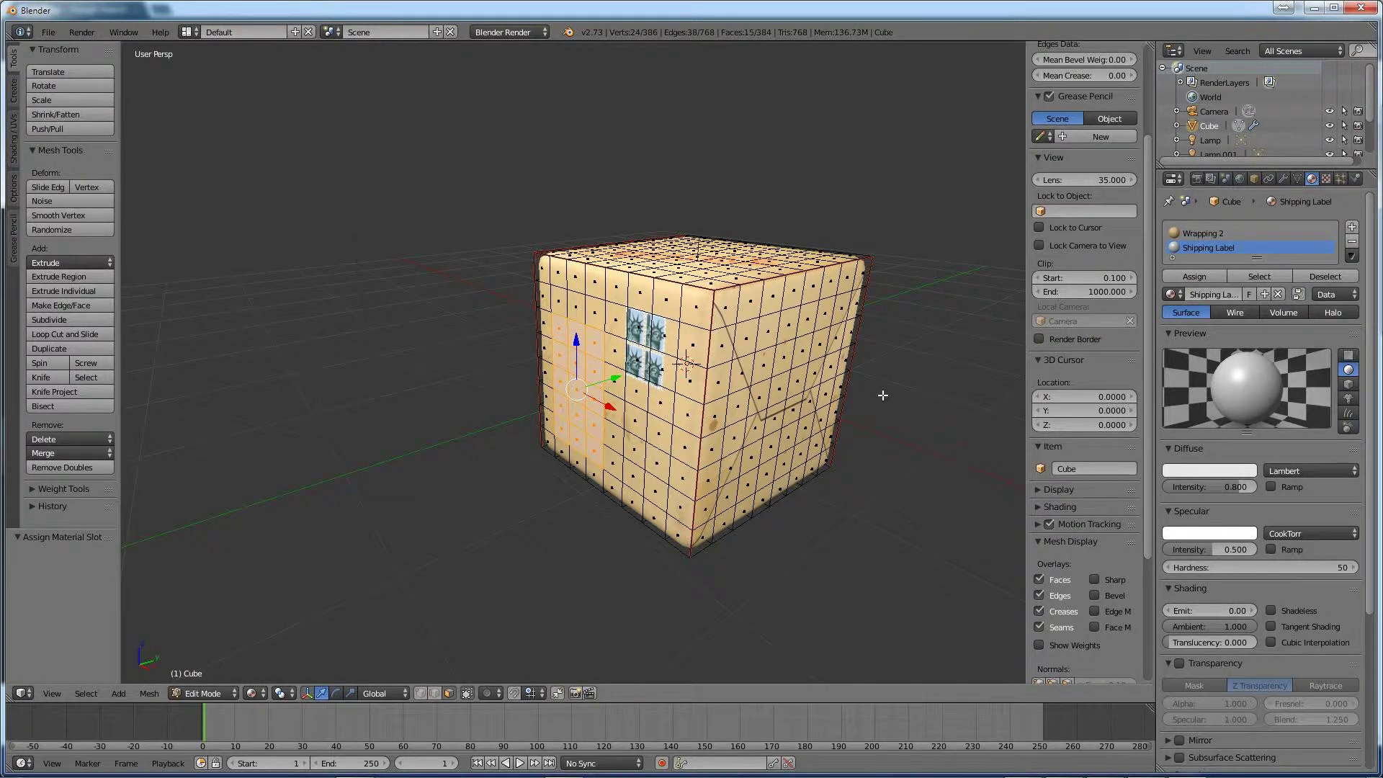
Add a new texture to the Shipping Label material, preview both texture and material, and load All-in-one-label.jpg from the Images folder.
left_click(1326, 179)
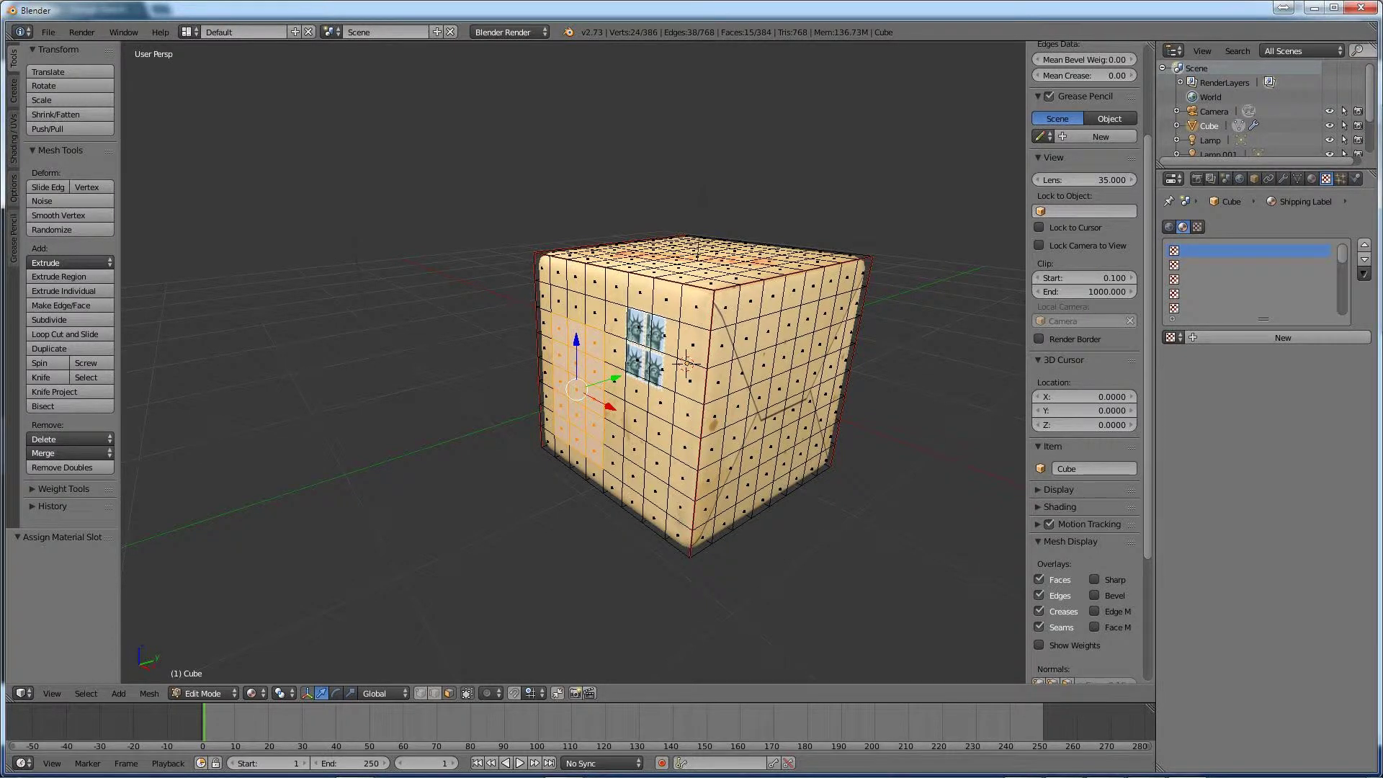
left_click(1277, 339)
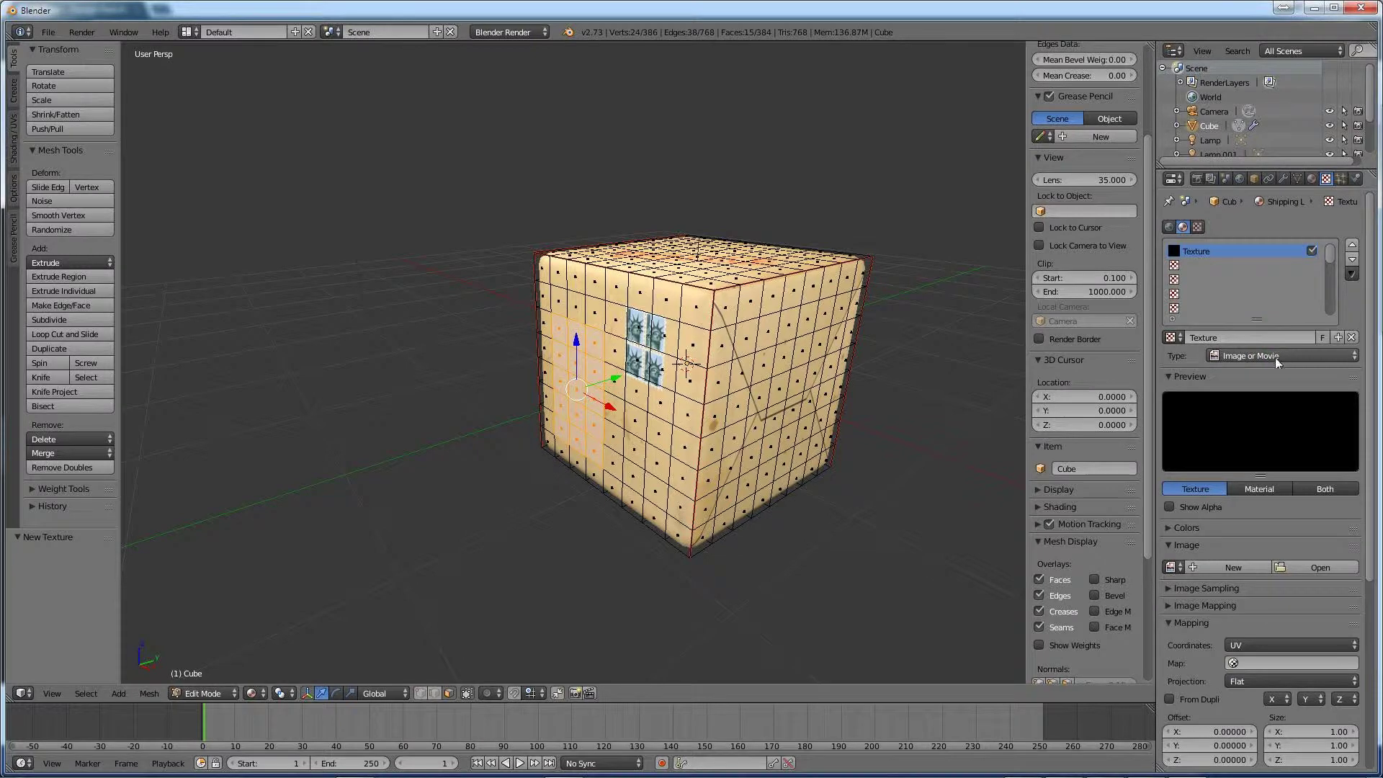
left_click(1327, 490)
left_click(1315, 567)
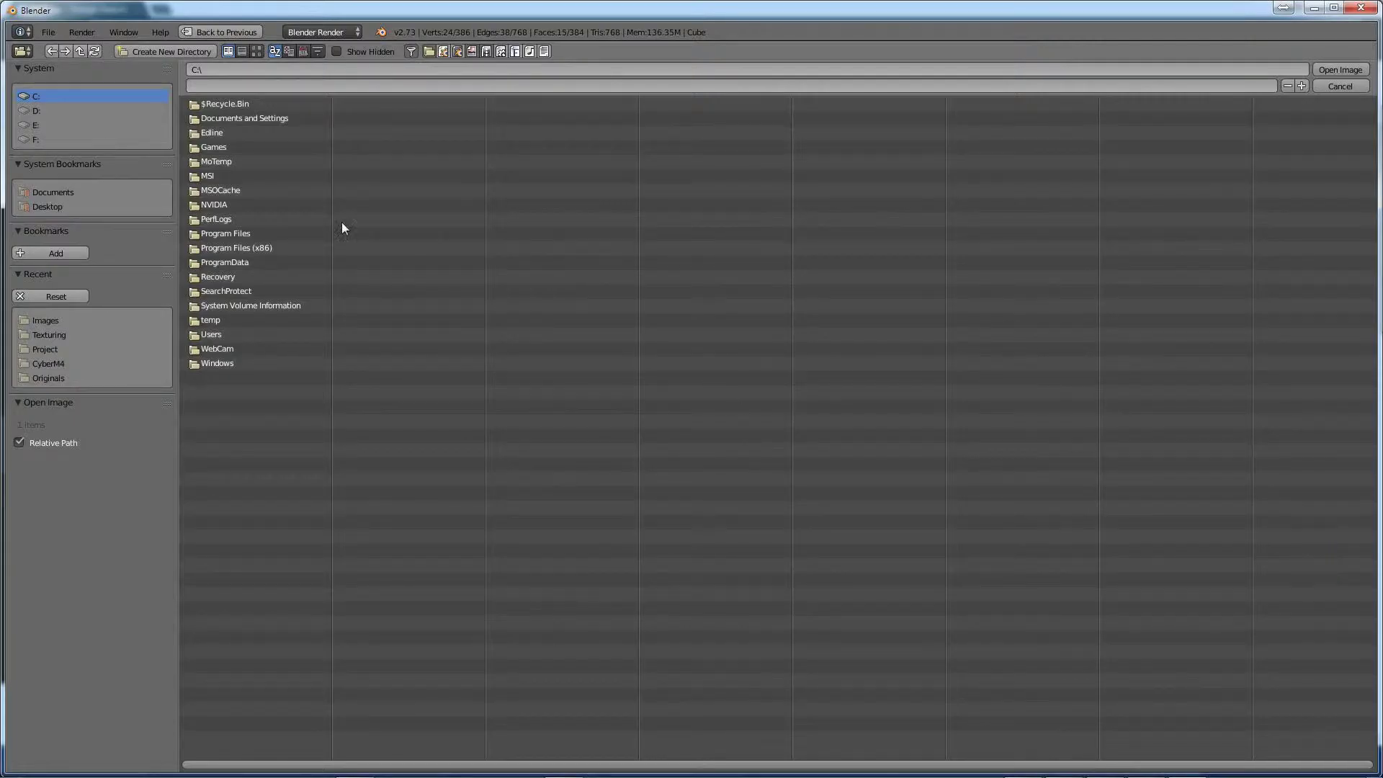
left_click(257, 52)
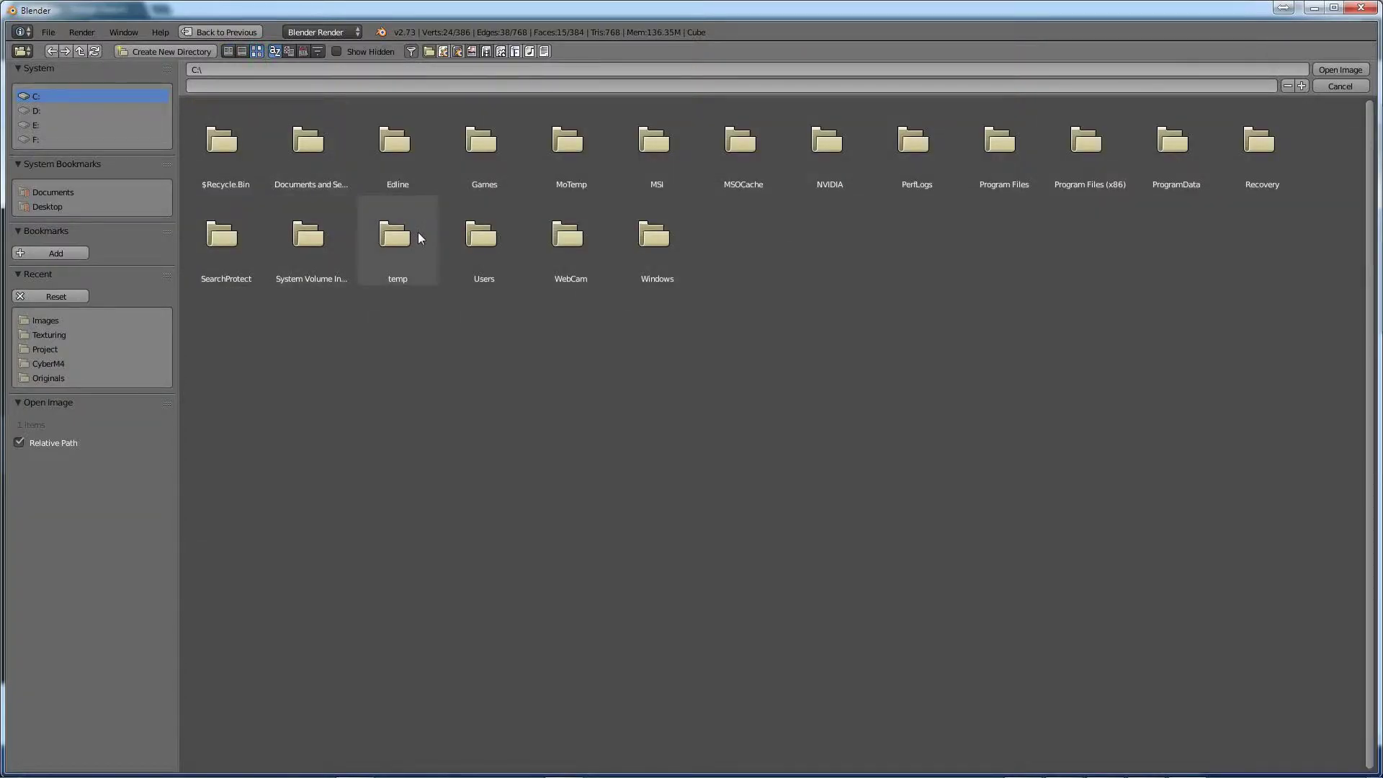
left_click(53, 325)
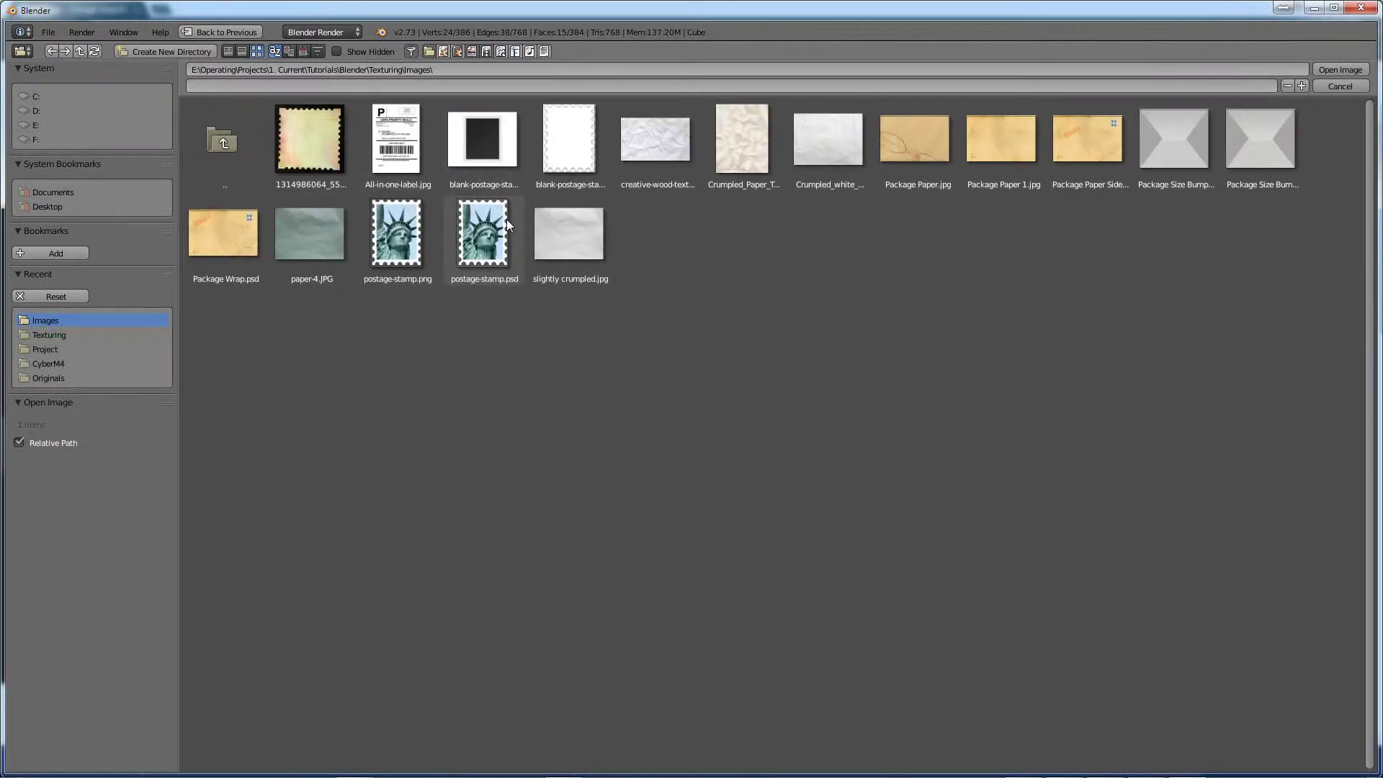
left_click(397, 144)
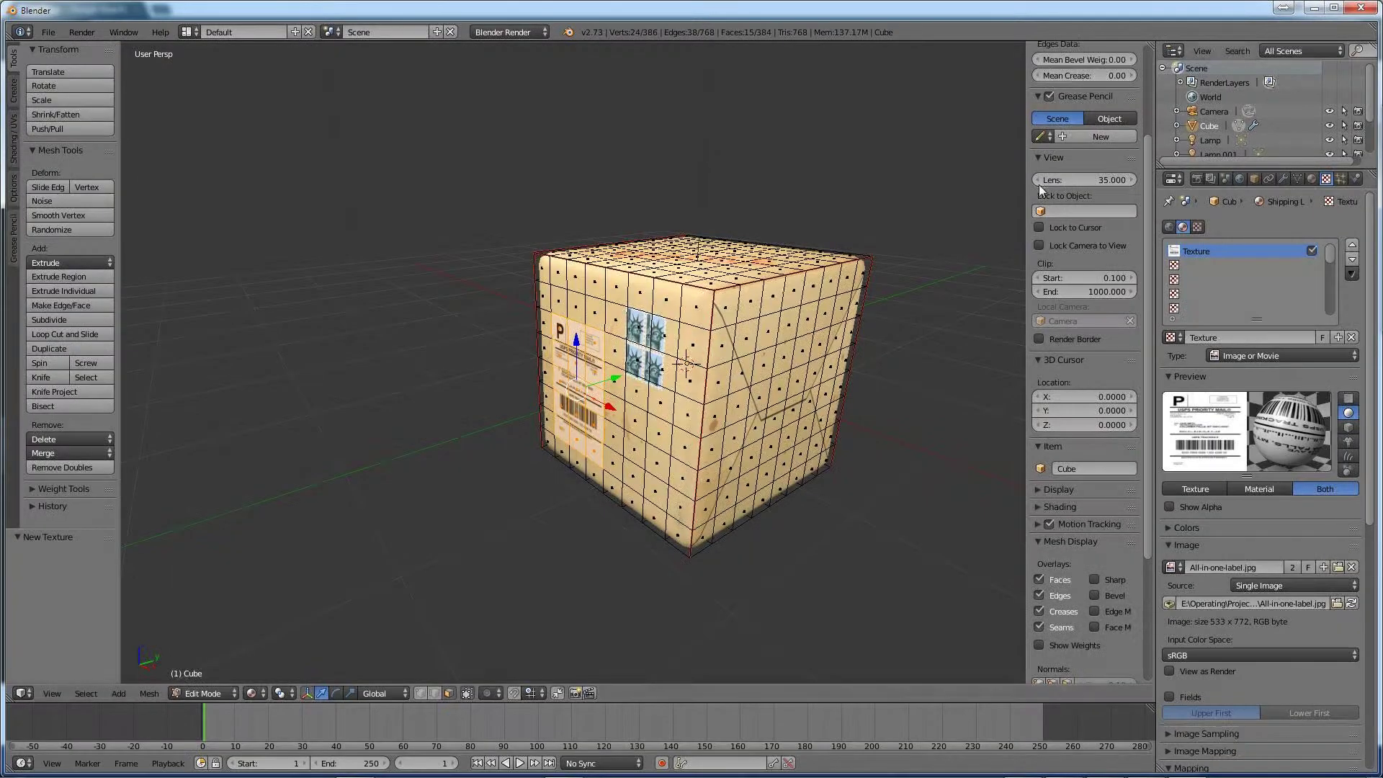
left_click(1336, 72)
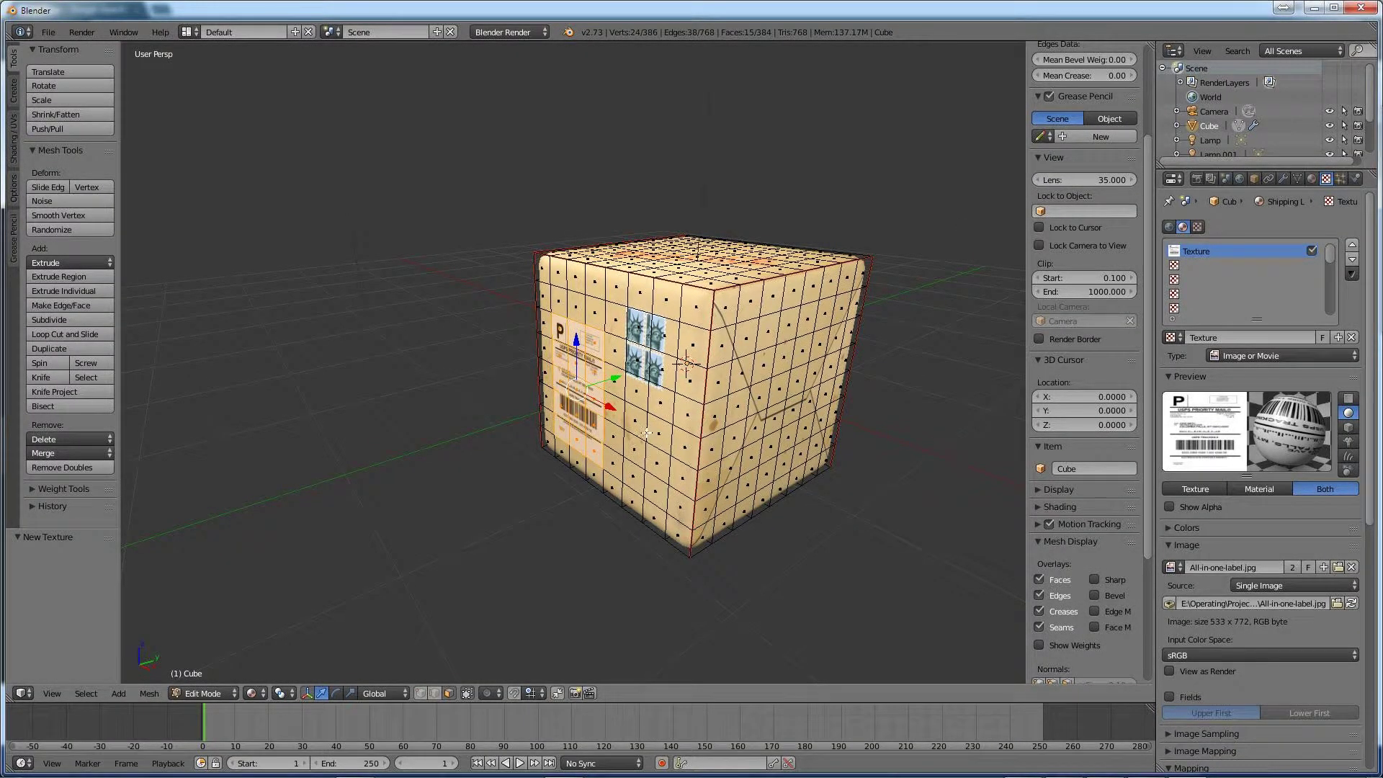
Return to Object Mode and render the package with its shipping label.
key("Tab")
middle_click_drag(645, 437, 772, 382)
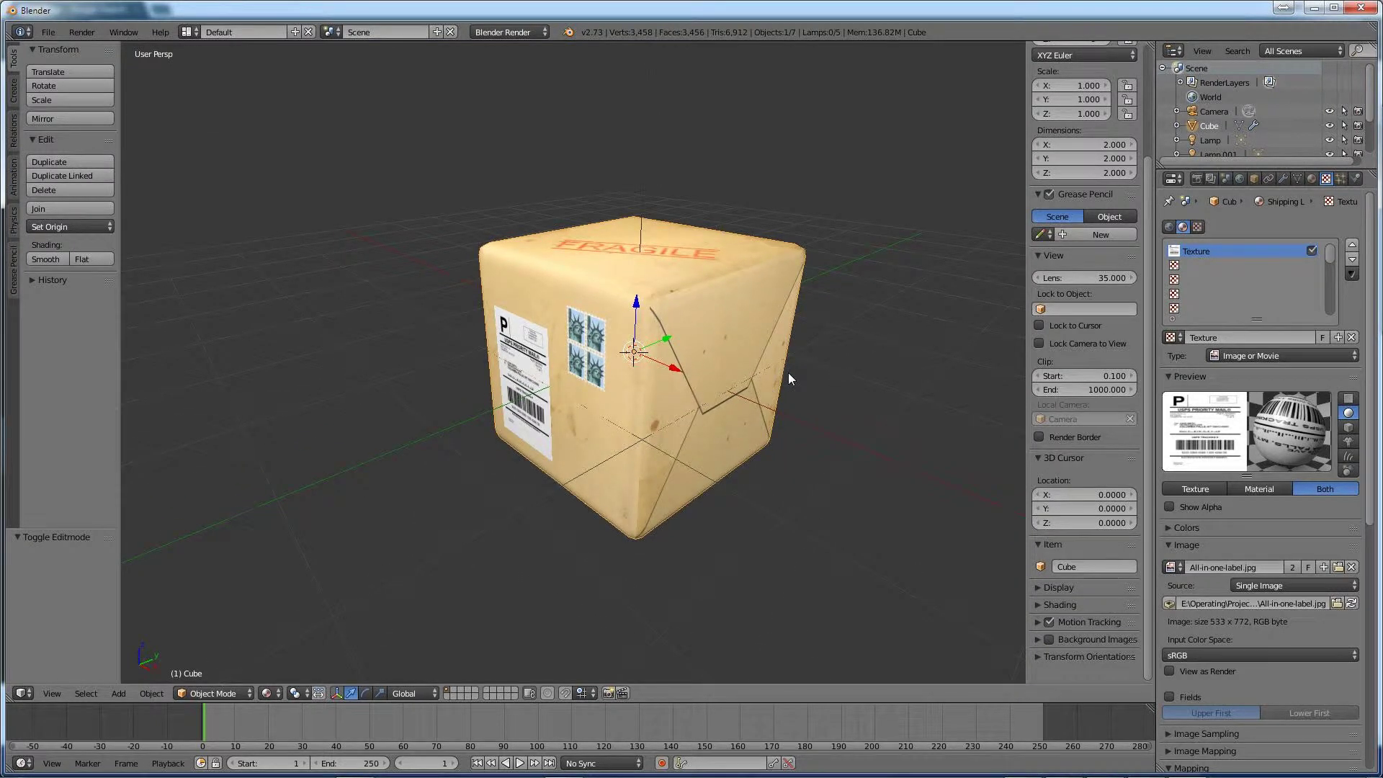
key("F12")
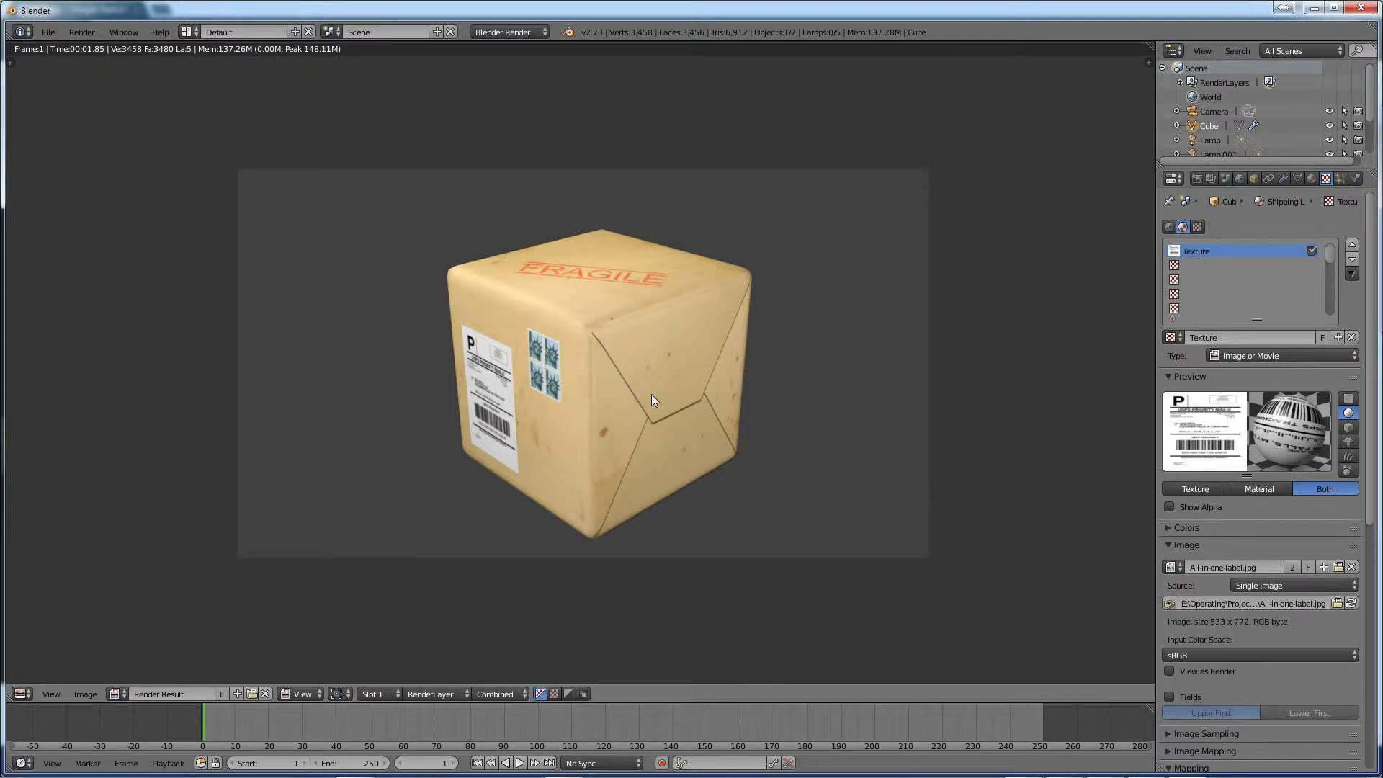
Switch to Chrome, examine the folded side flaps of the wrapped packages in the reference photo, and return to Blender.
key("alt+Tab")
key("alt+Tab")
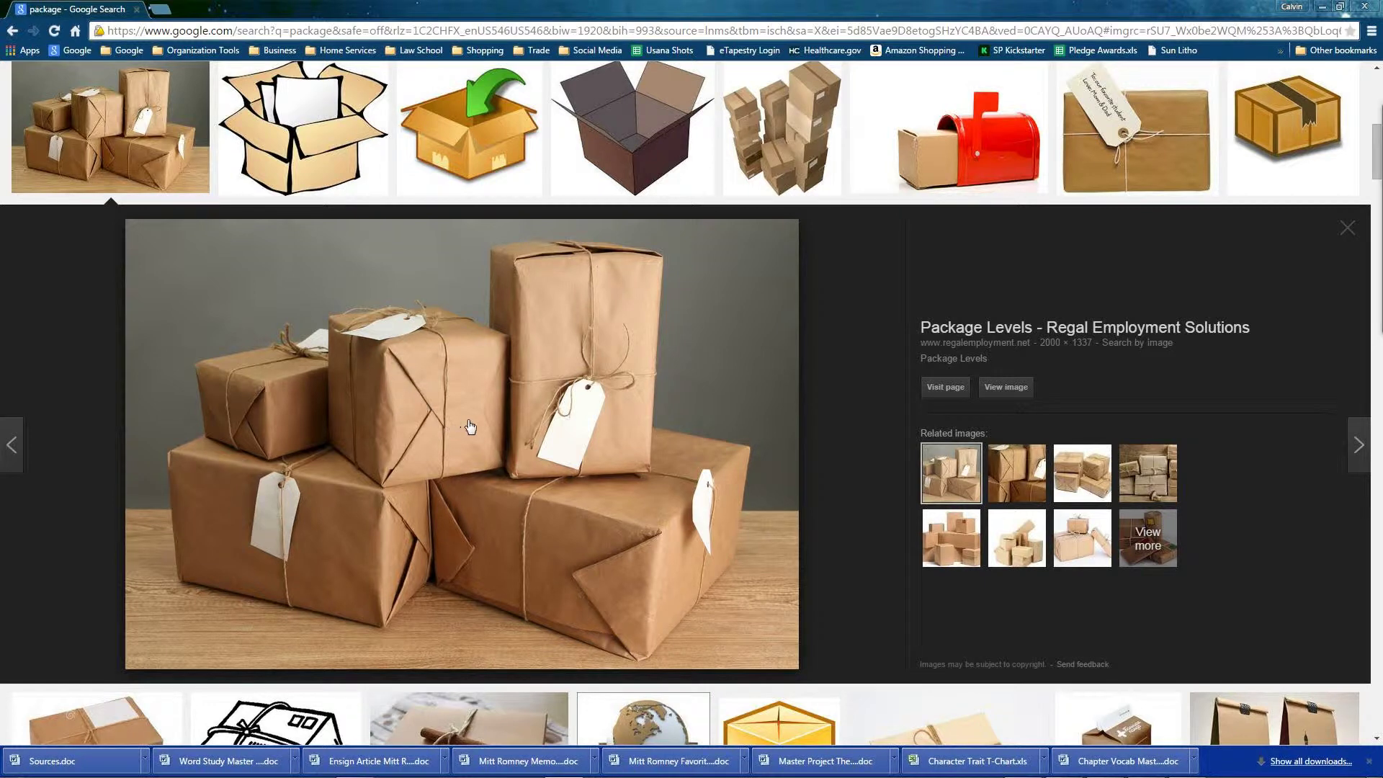
left_click_drag(497, 380, 488, 400)
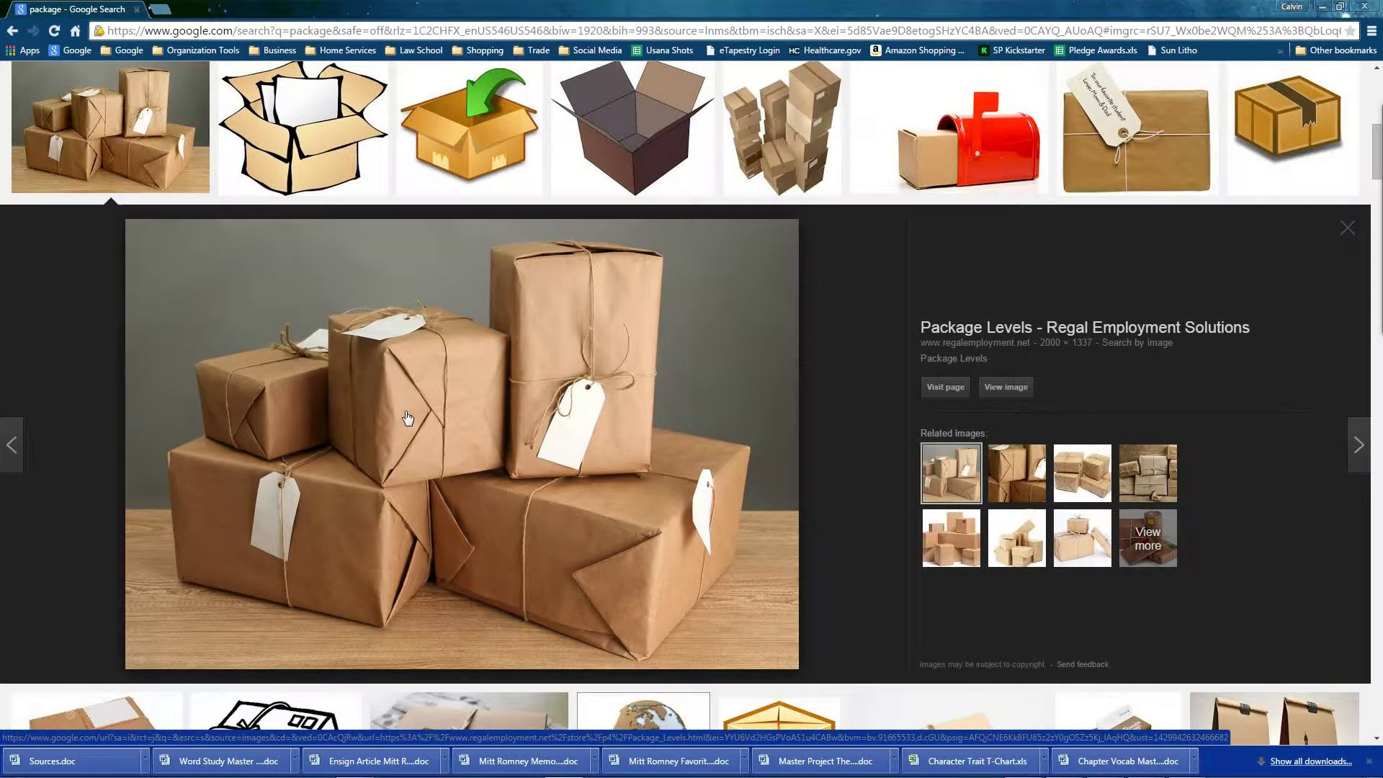
key("alt+Tab")
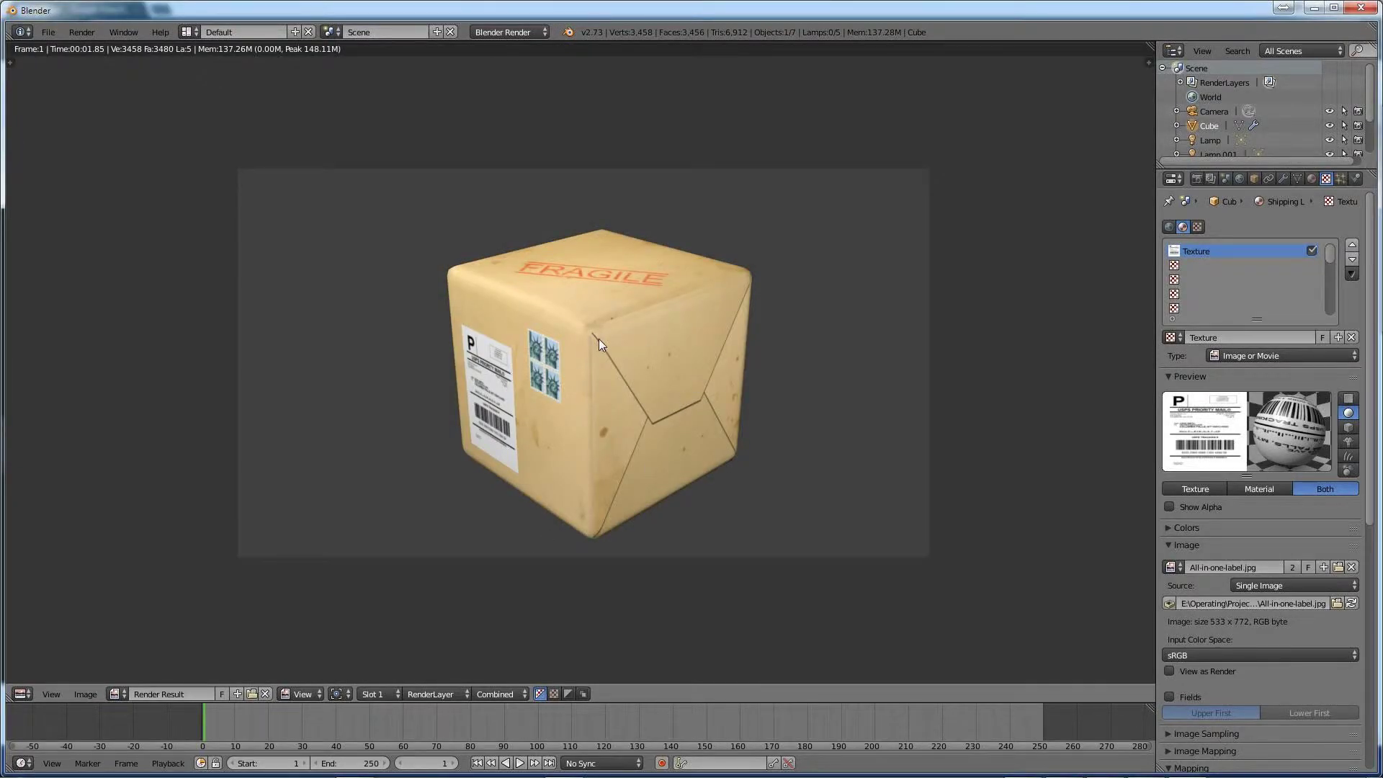
Switch to Windows Photo Viewer, examine the creases and side folds in USPS Package.png, and return to Blender.
key("alt+Tab")
key("alt+Tab")
key("alt+Tab")
key("alt+Tab")
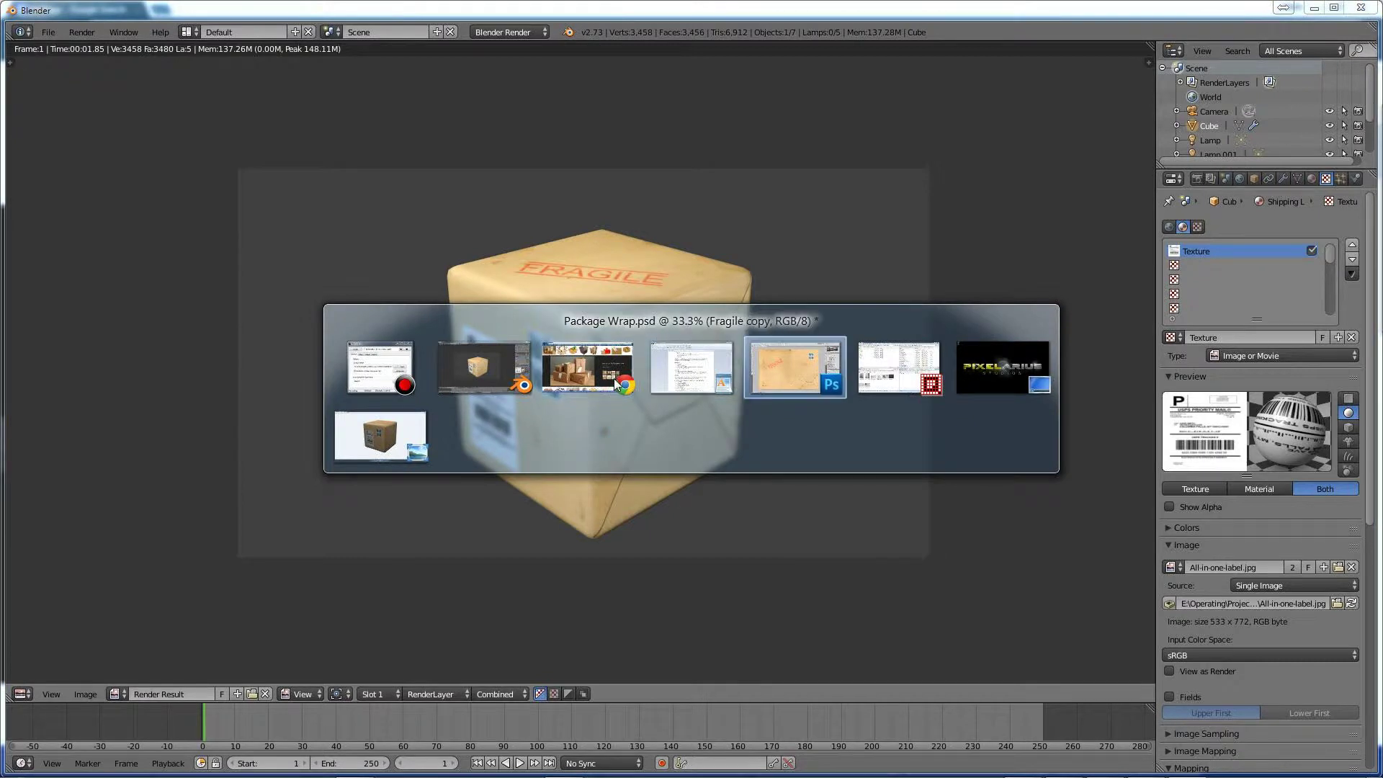
key("alt+Tab")
key("alt+Tab")
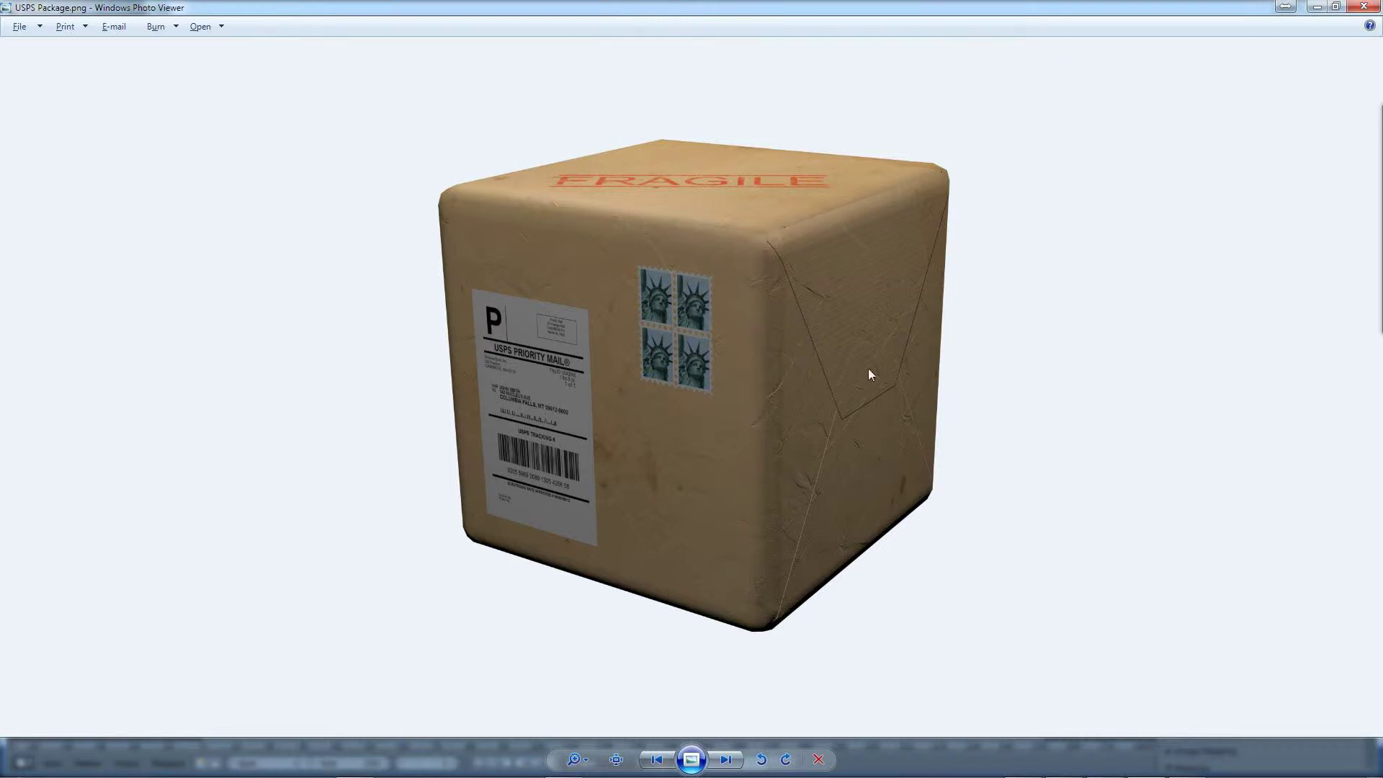
key("alt+Tab")
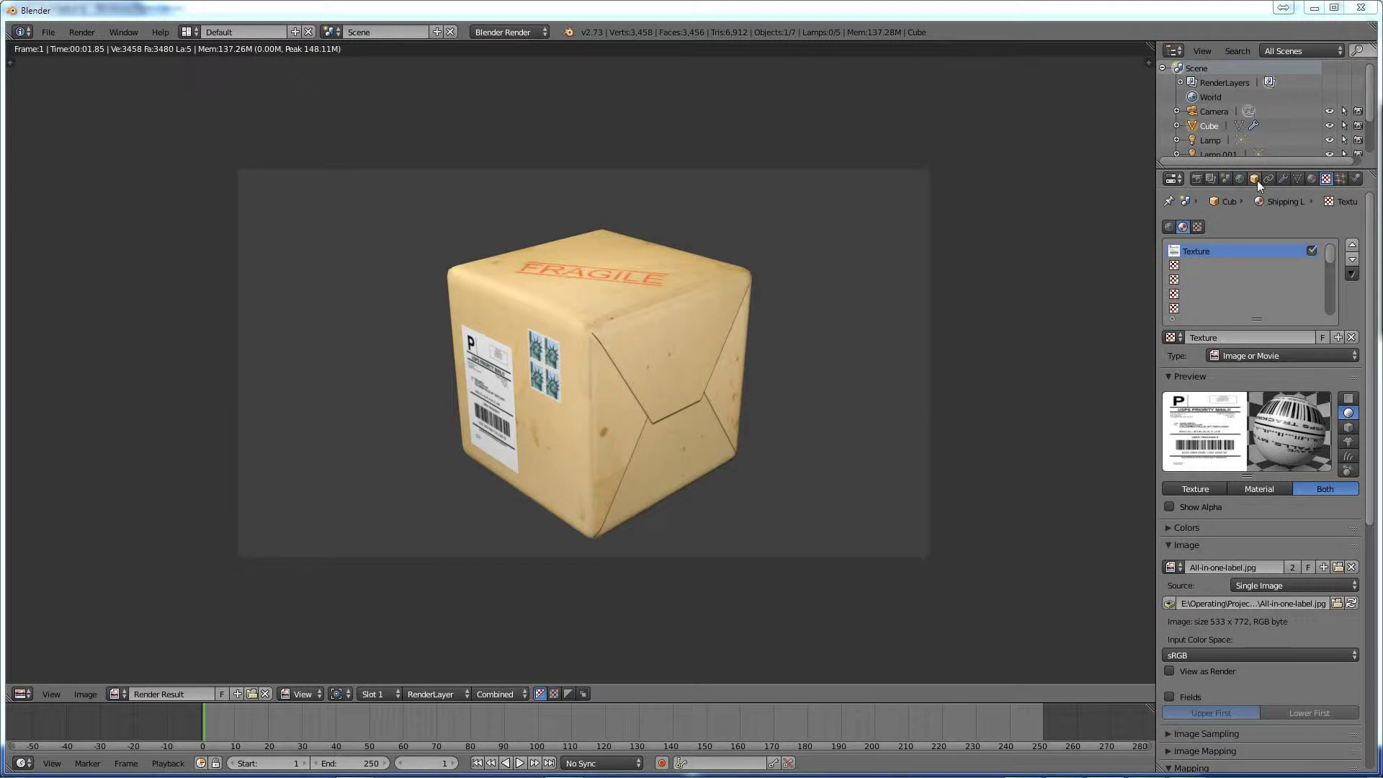
Close the render view and add a second UV map named Sidefolds to the cube's mesh data.
left_click(1297, 178)
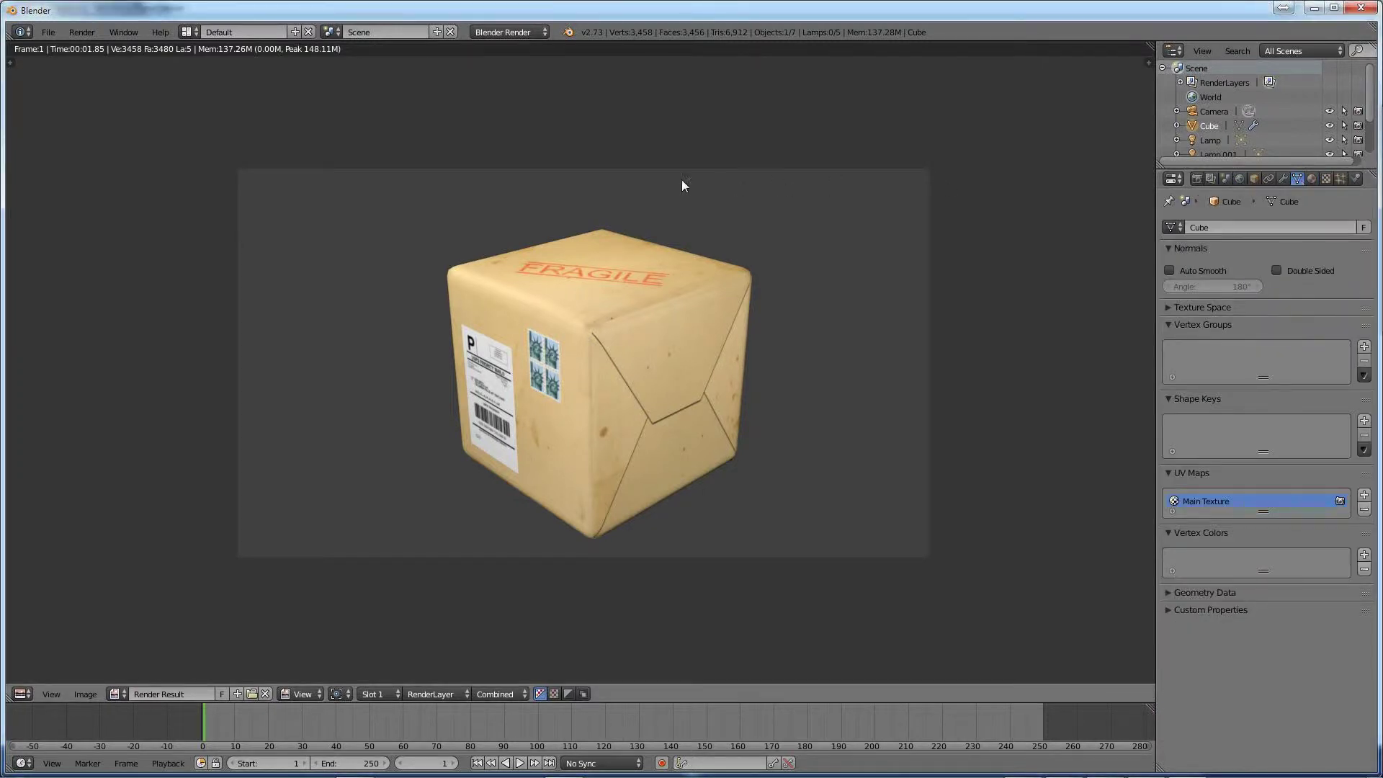
left_click(428, 113)
key("Escape")
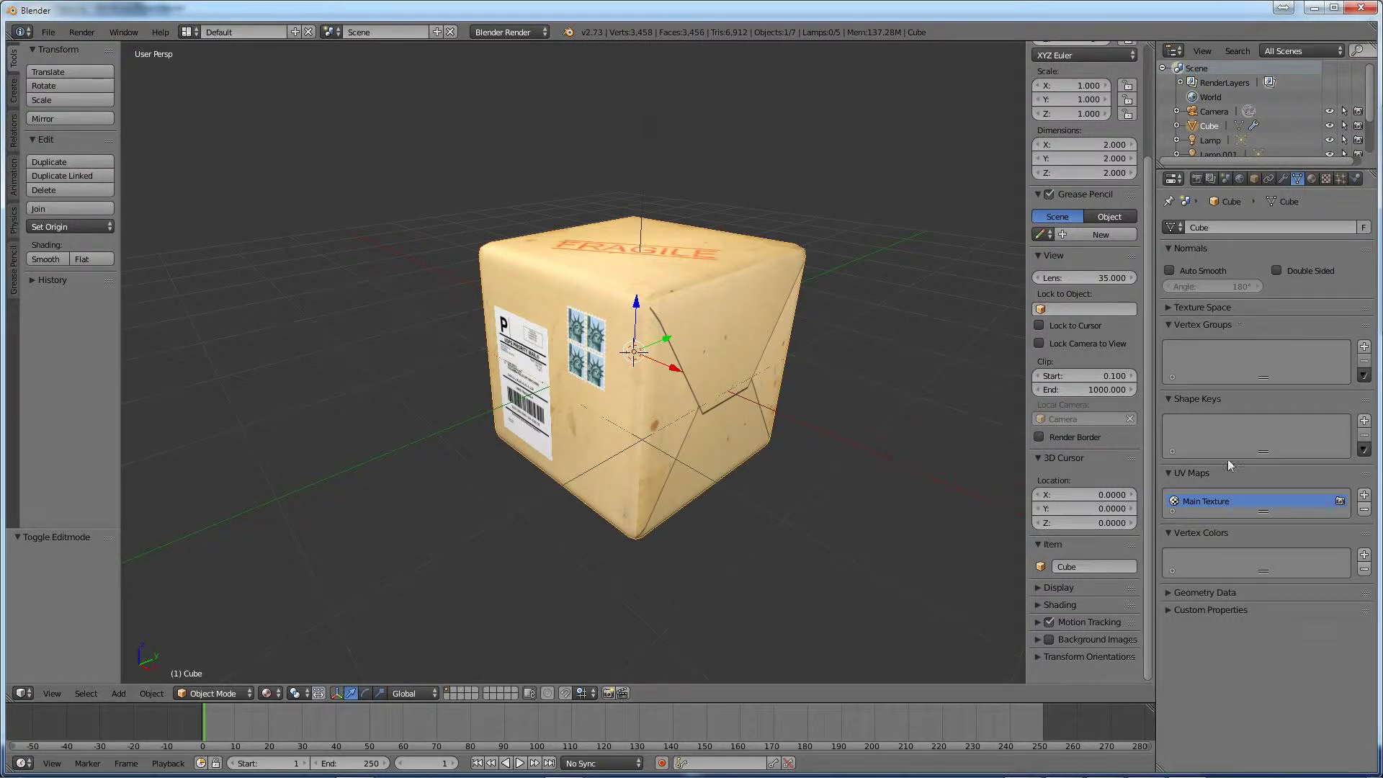
left_click(1364, 496)
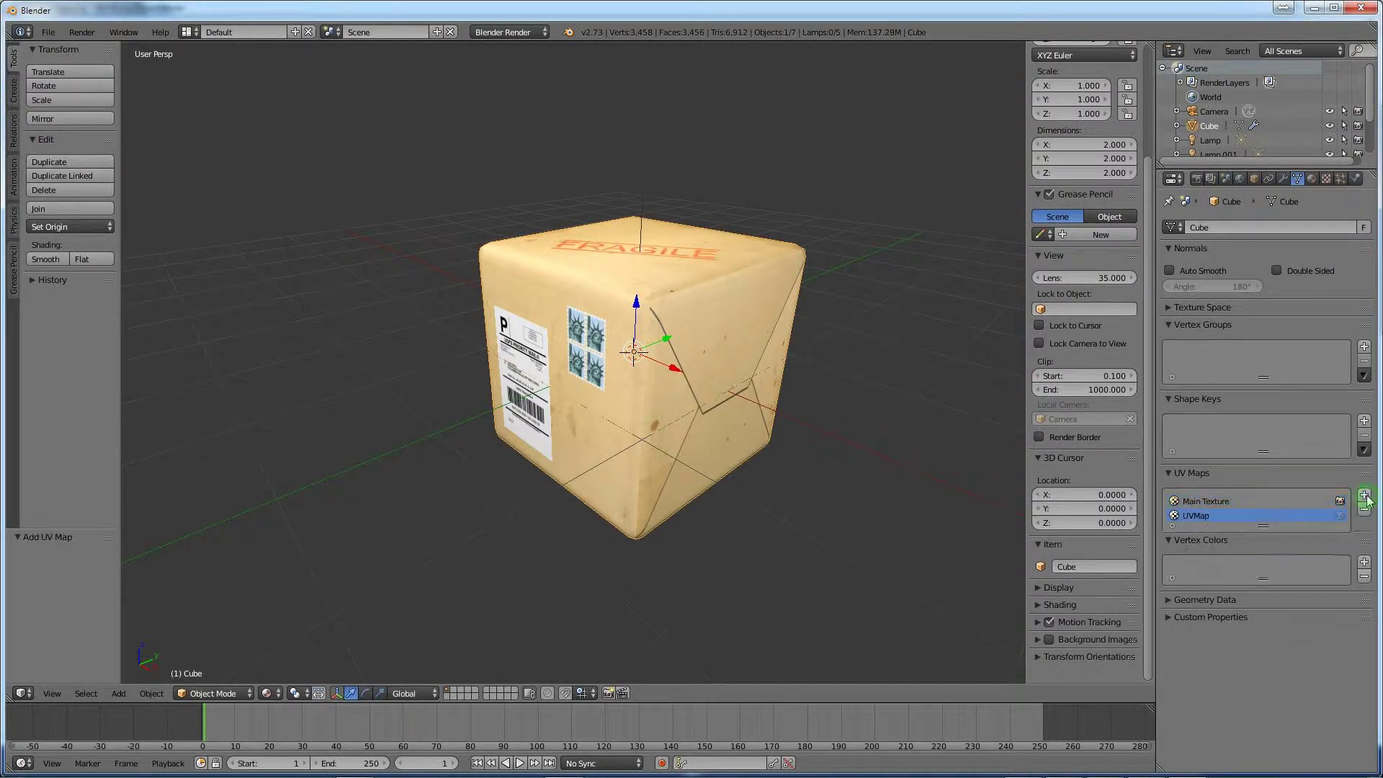
double_click(1200, 516)
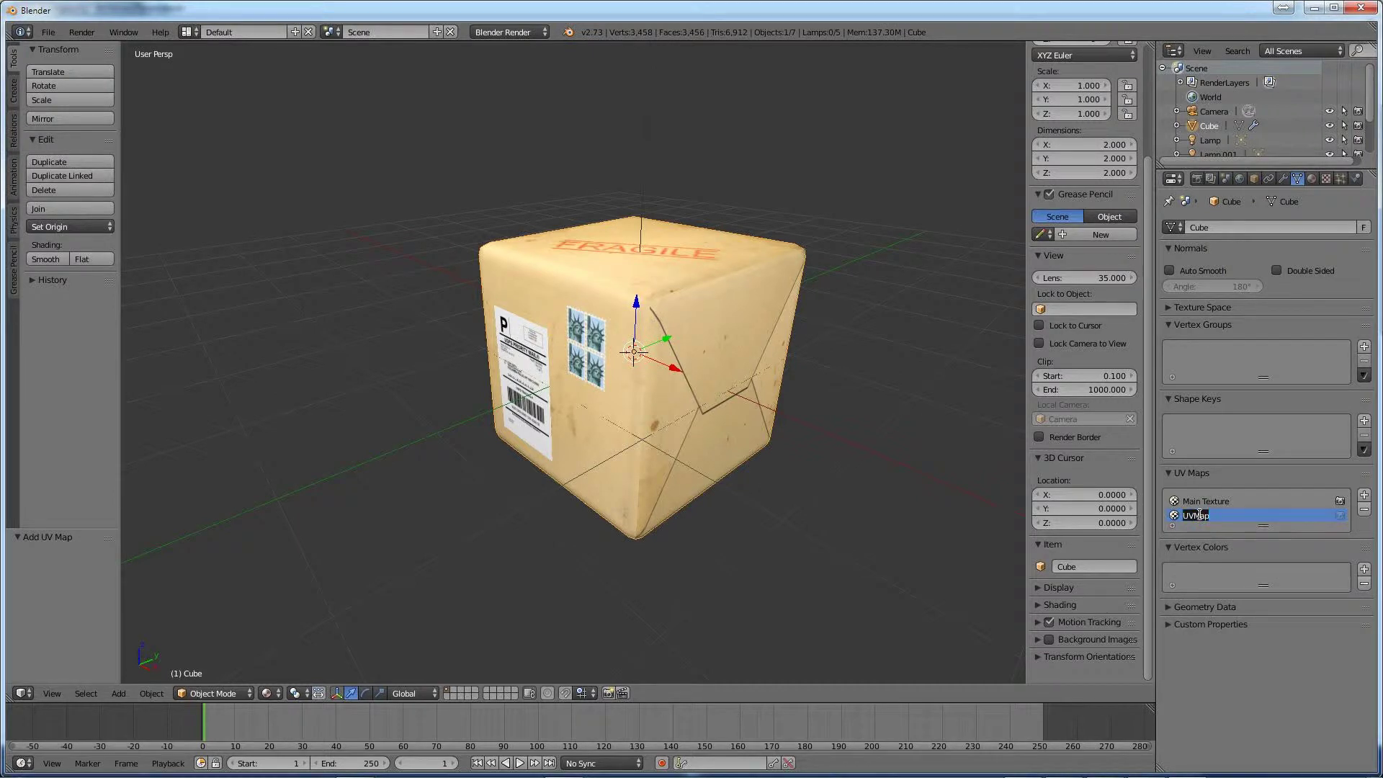
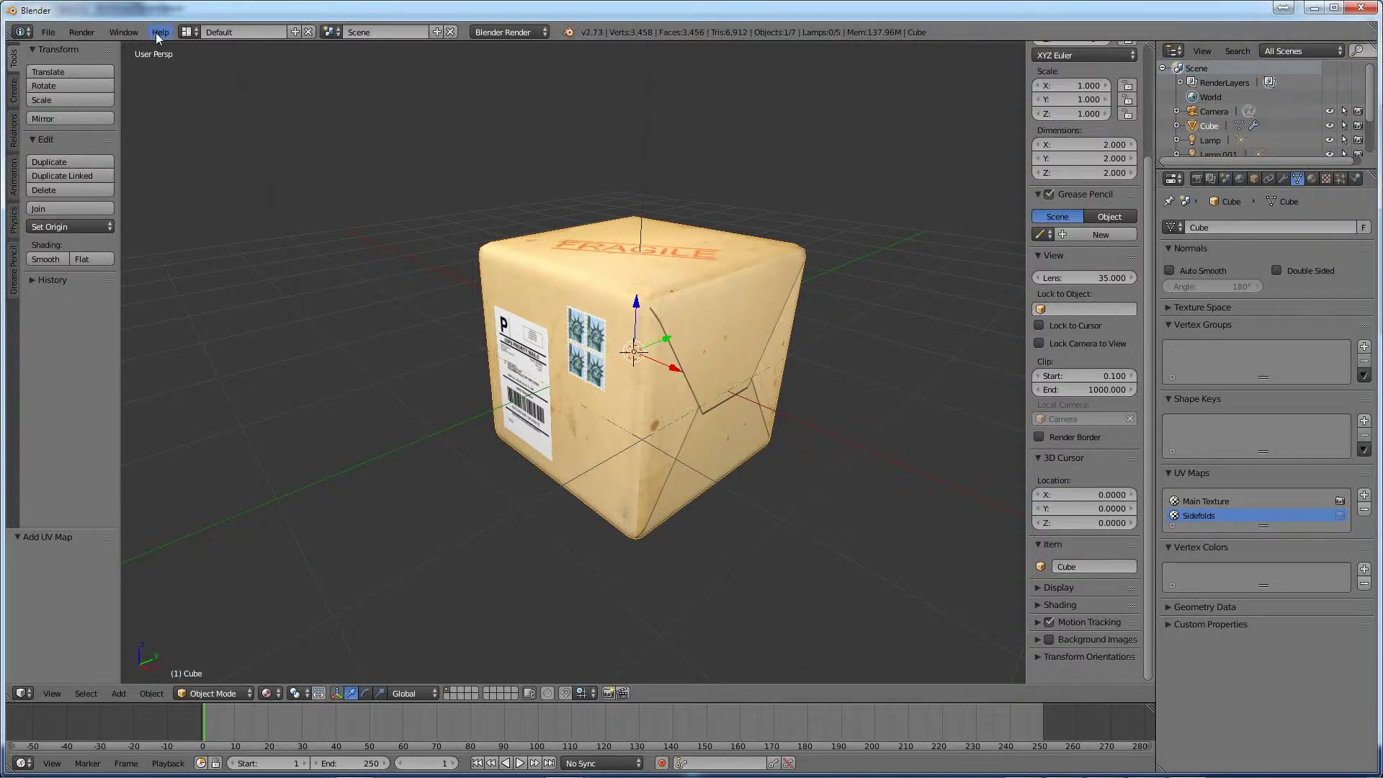
Switch to the UV Editing layout, enter Edit Mode on the cube, and choose Sidefolds as the active UV map.
left_click(189, 32)
left_click(207, 157)
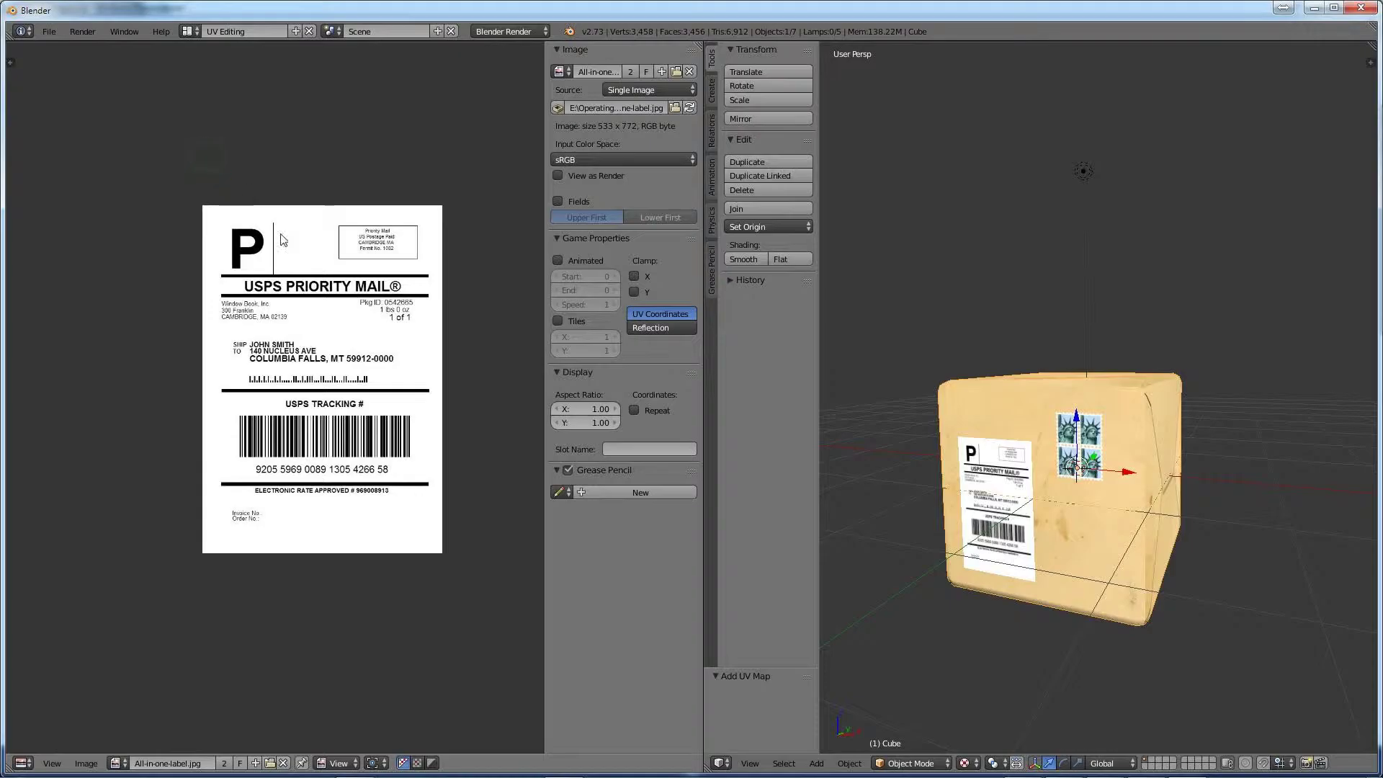
middle_click_drag(969, 467, 1060, 495)
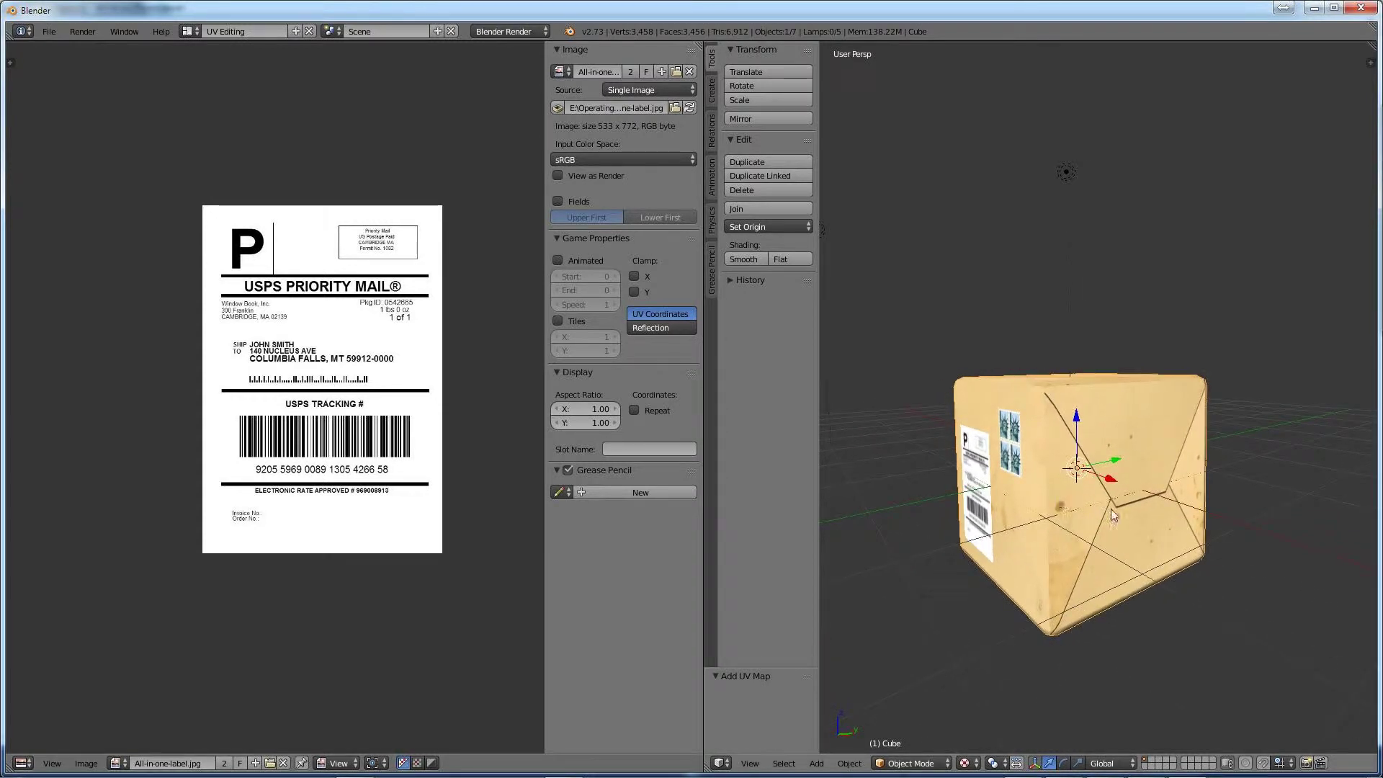
key("Tab")
middle_click_drag(1089, 534, 1069, 549)
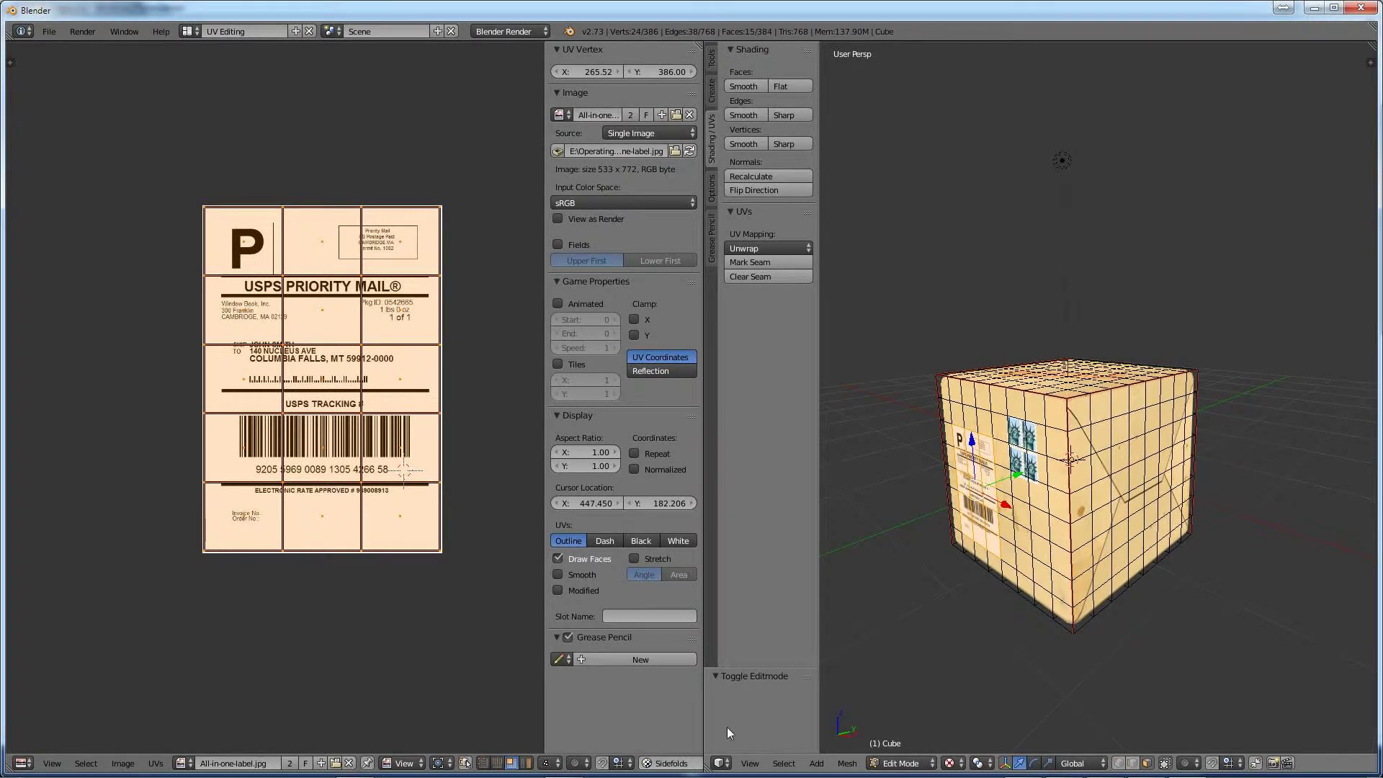
left_click(659, 765)
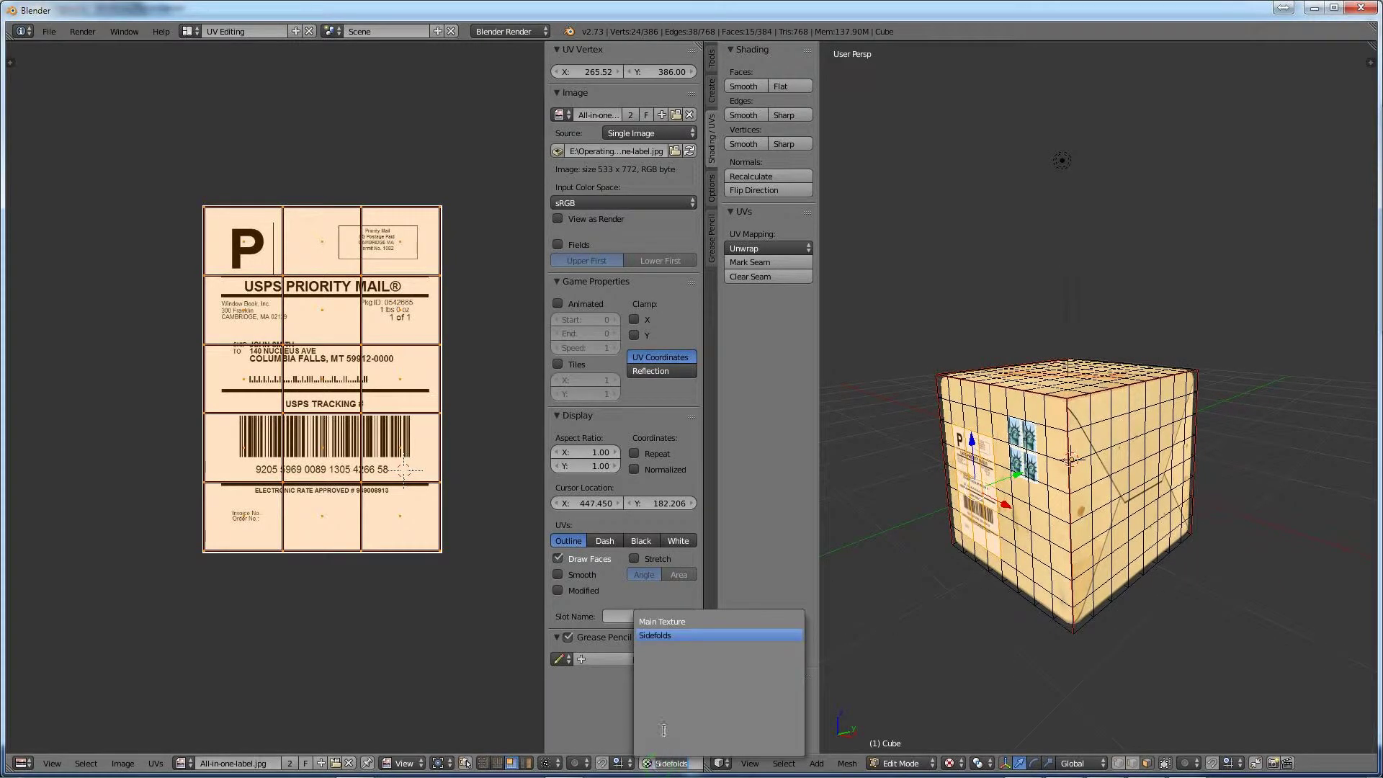
left_click(667, 636)
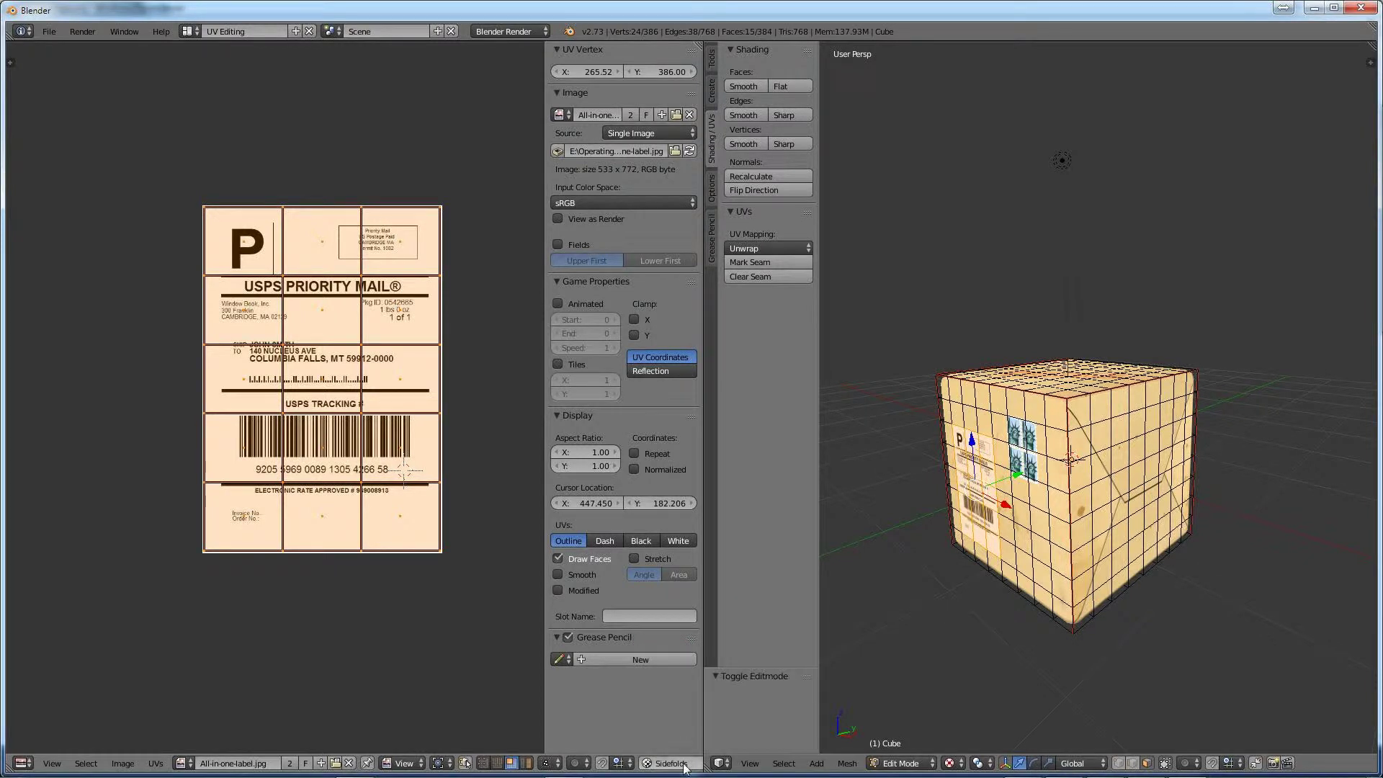
Add all faces of the cube side with the folded wrapping flaps to the selection.
middle_click_drag(1031, 509, 1025, 511)
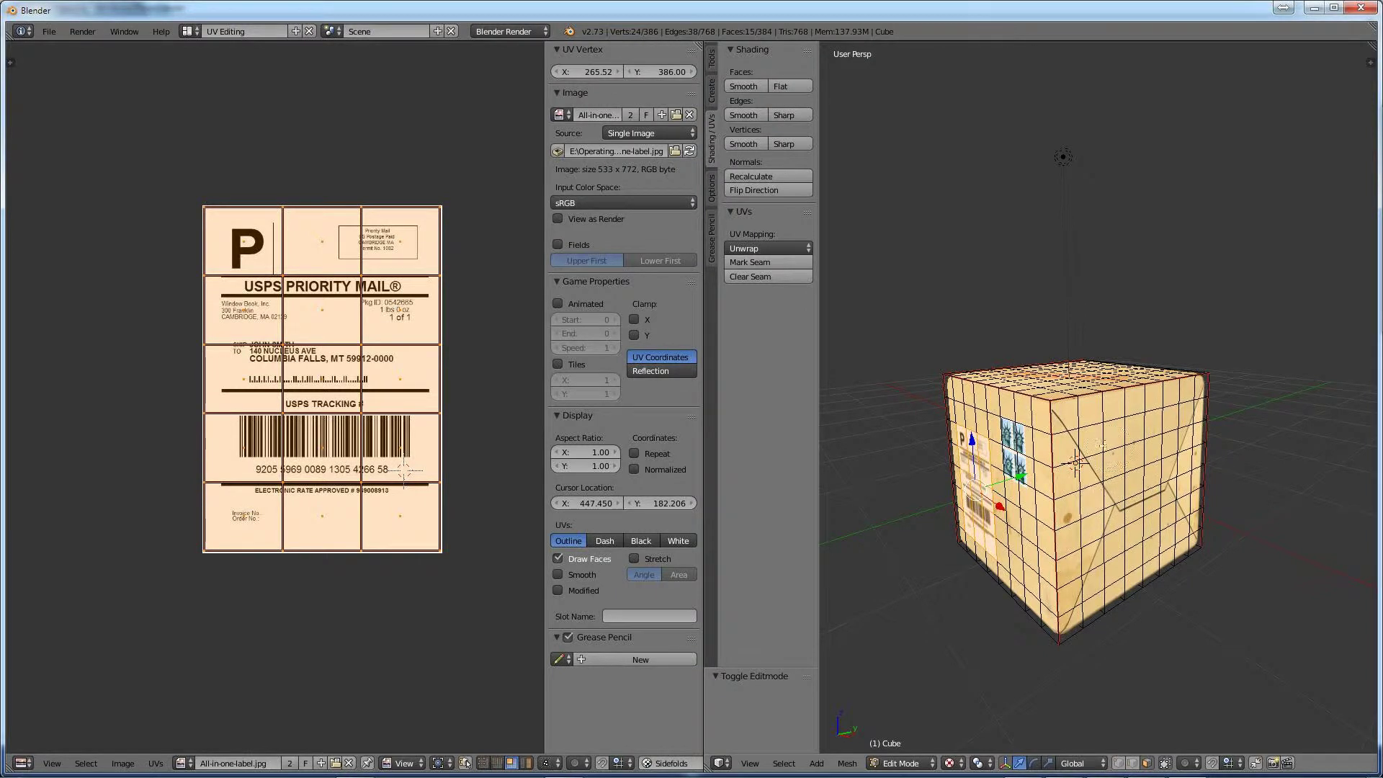
mouse_move(1092, 440)
left_mouse_down()
mouse_move(1199, 418)
mouse_move(1179, 426)
mouse_move(1172, 558)
mouse_move(1098, 519)
mouse_move(1109, 594)
mouse_move(1089, 493)
left_mouse_up()
key("Escape")
mouse_move(1080, 532)
middle_mouse_down()
mouse_move(1225, 534)
mouse_move(1111, 551)
mouse_move(910, 454)
mouse_move(1087, 454)
mouse_move(1123, 497)
mouse_move(1096, 522)
mouse_move(1115, 513)
middle_mouse_up()
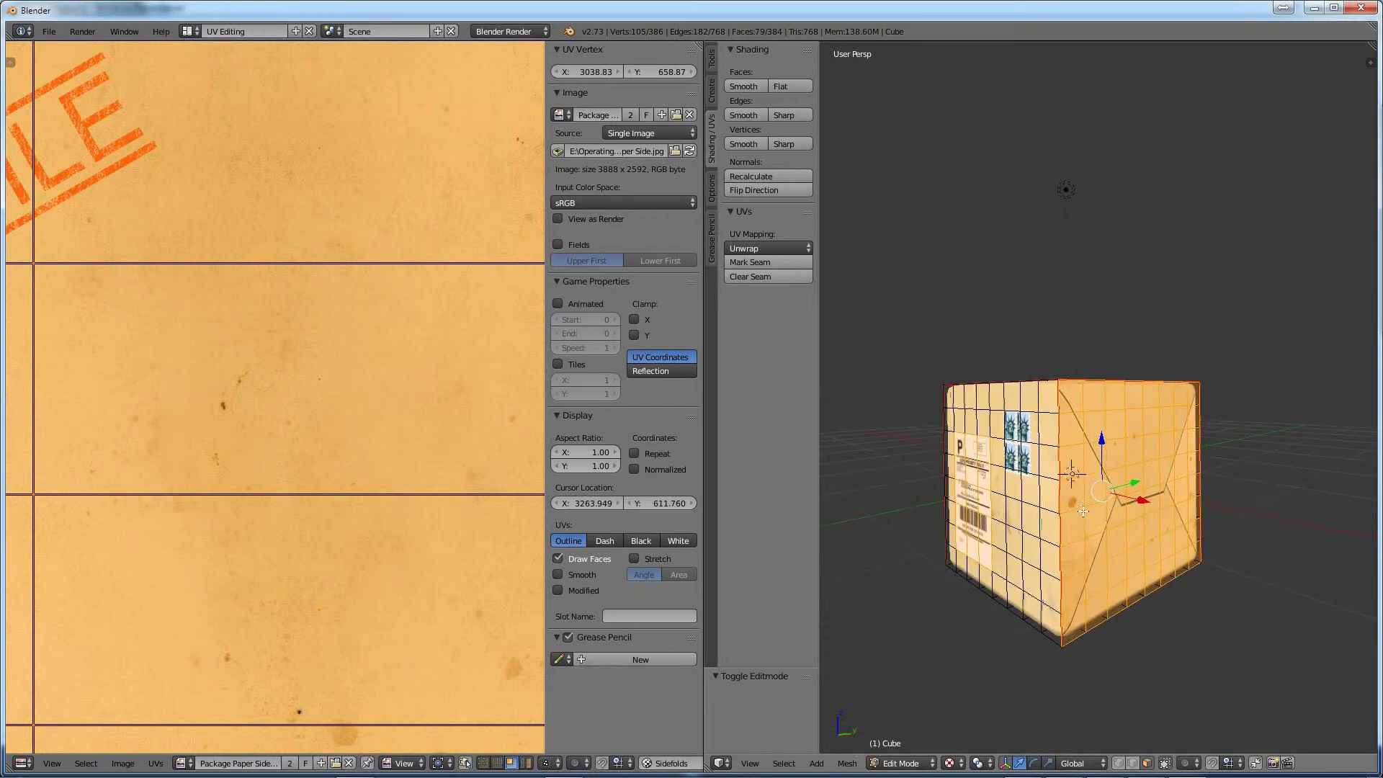
Open Package Size Bump.jpg from the Images folder as the image for the selected faces' UVs.
scroll(310, 462, "down", 7)
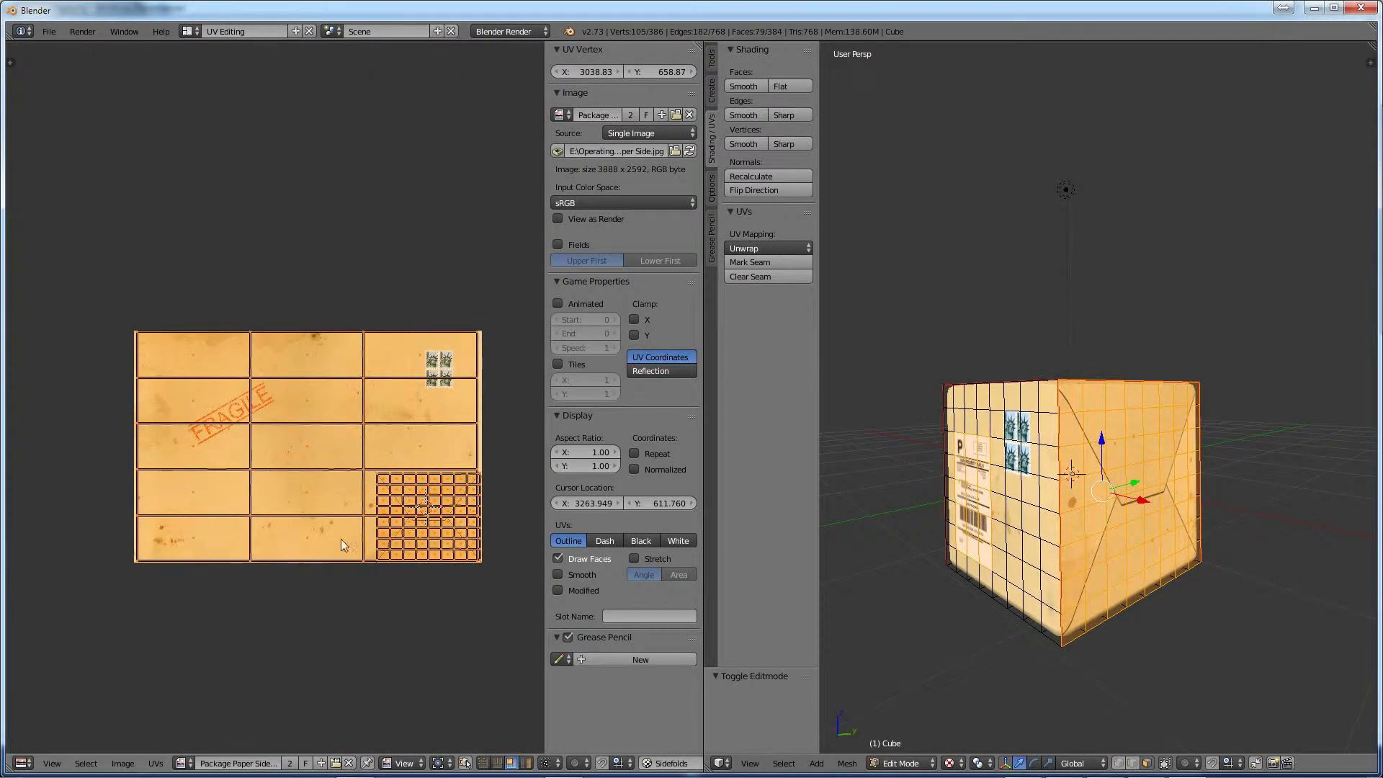
left_click(335, 765)
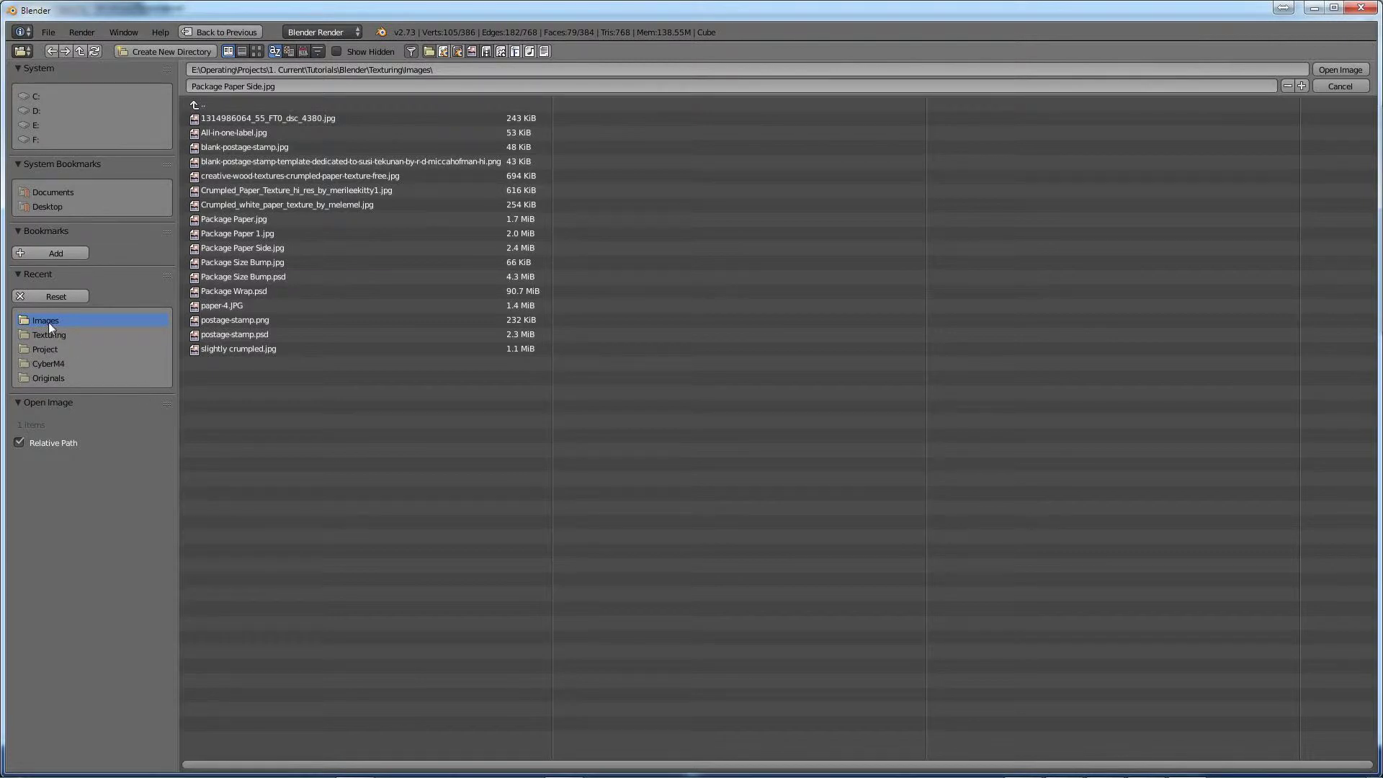
left_click(257, 51)
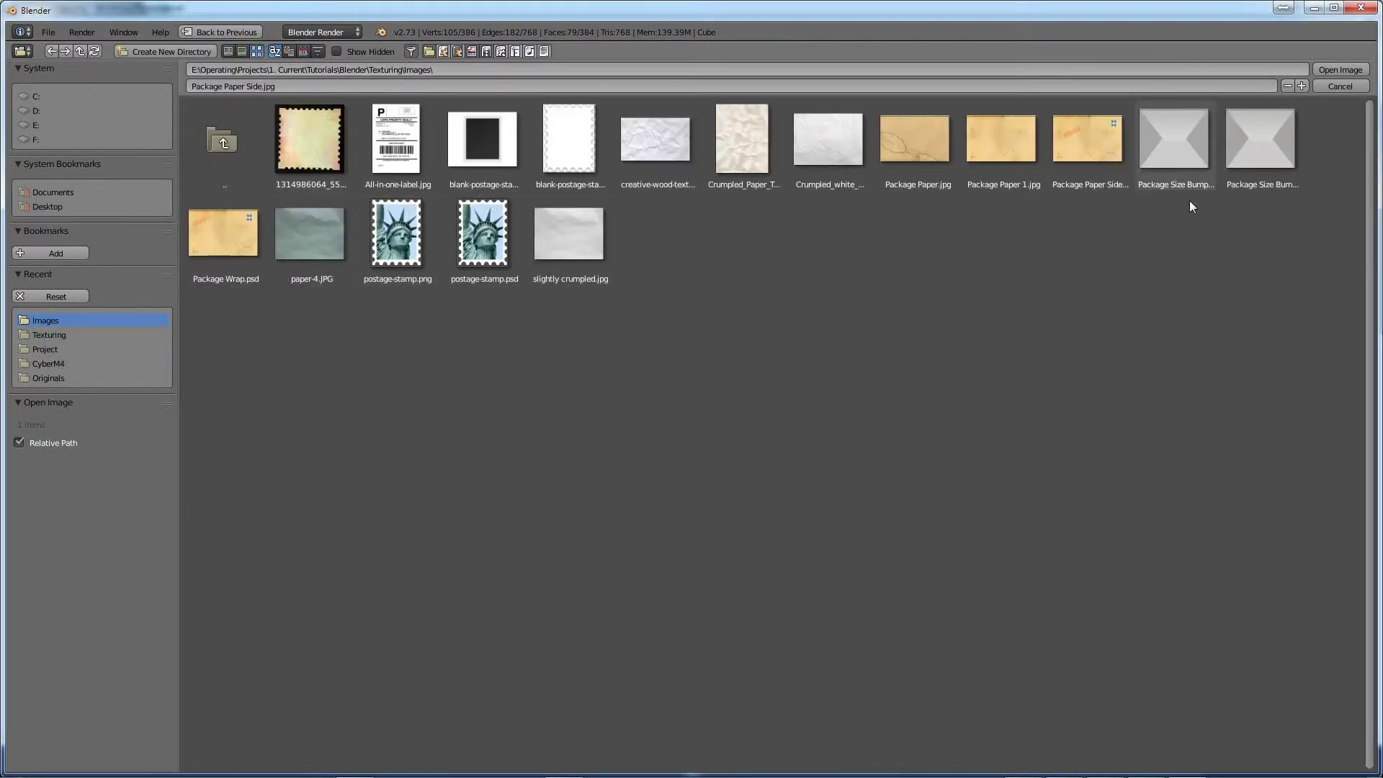
left_click(1174, 150)
left_click(1338, 70)
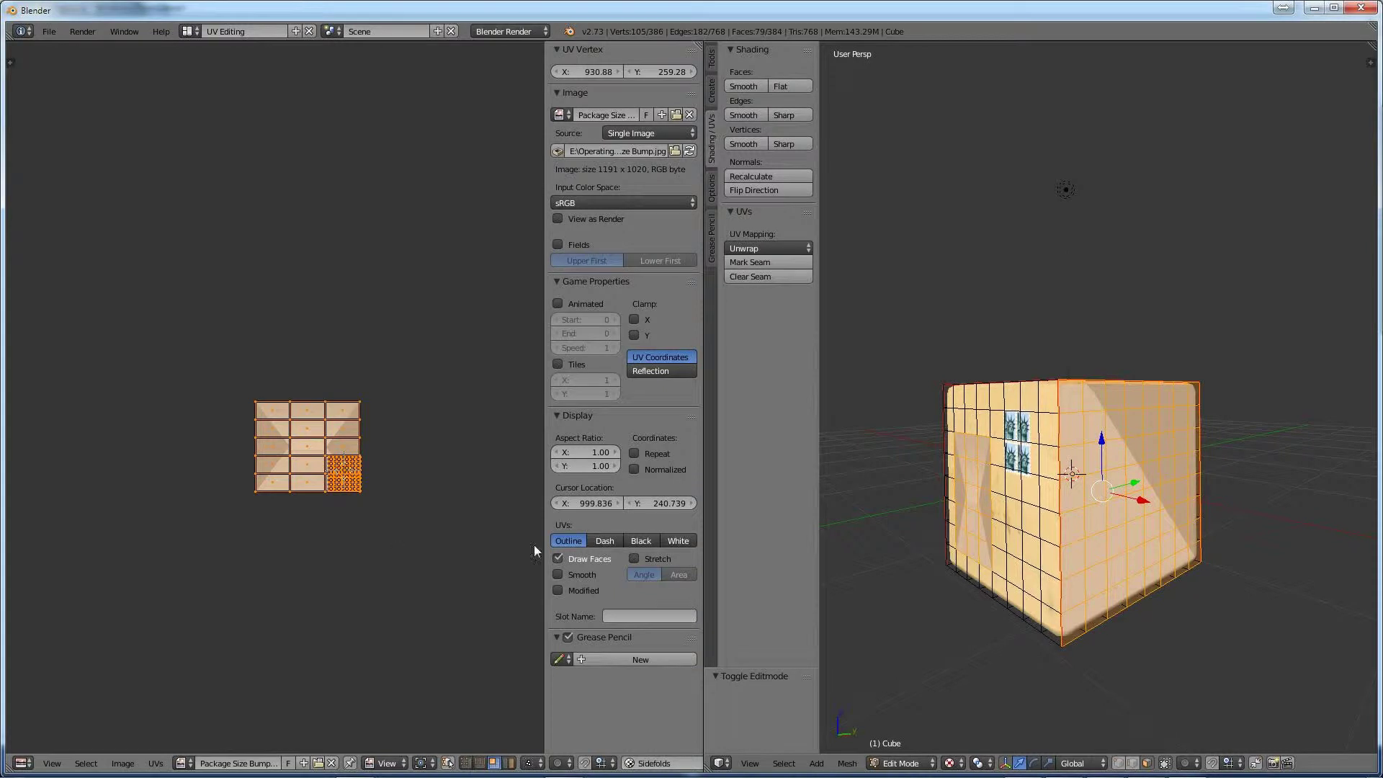
Circle-deselect the shipping label faces so only the folded side's faces stay selected.
middle_click_drag(906, 566, 949, 573)
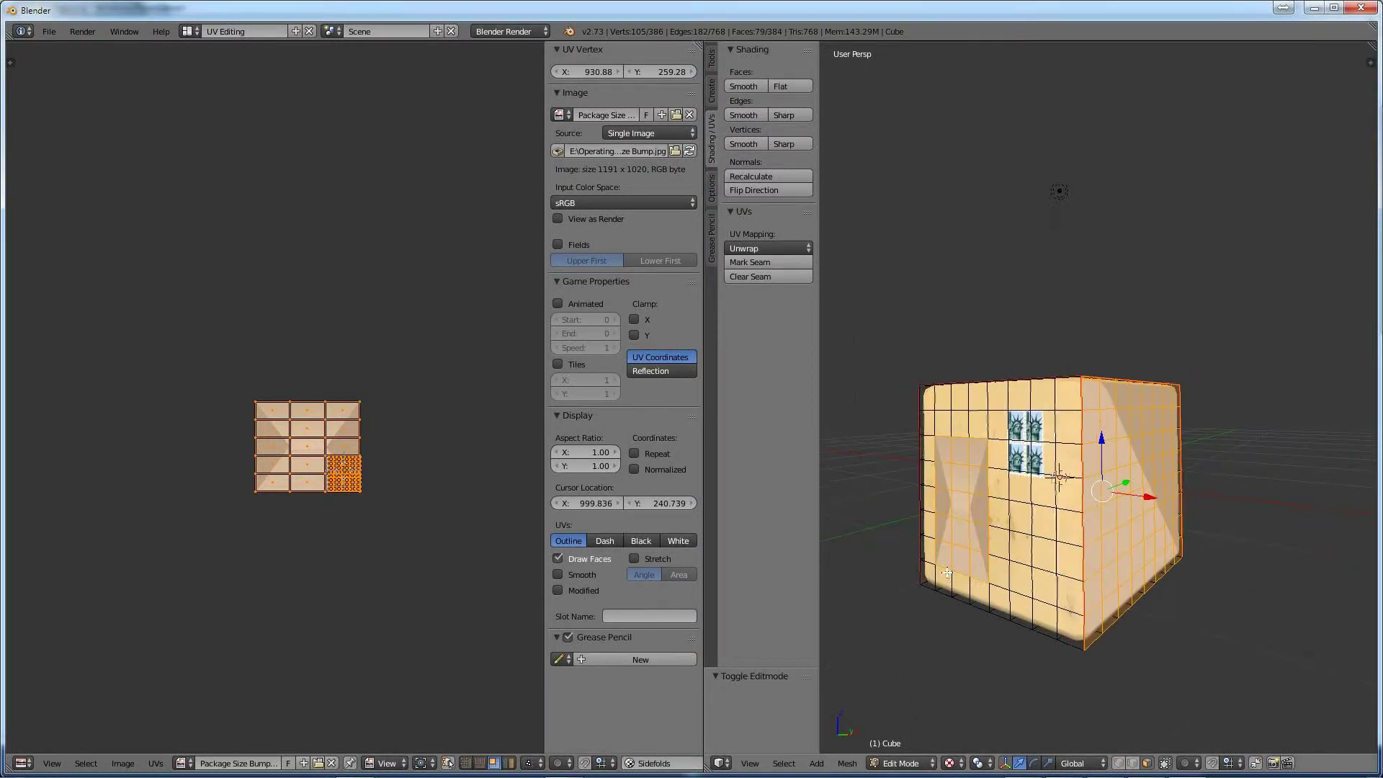
key("c")
mouse_move(960, 461)
middle_mouse_down()
mouse_move(960, 557)
mouse_move(986, 621)
mouse_move(954, 625)
mouse_move(1045, 653)
middle_mouse_up()
right_click(965, 560)
scroll(317, 508, "up", 5)
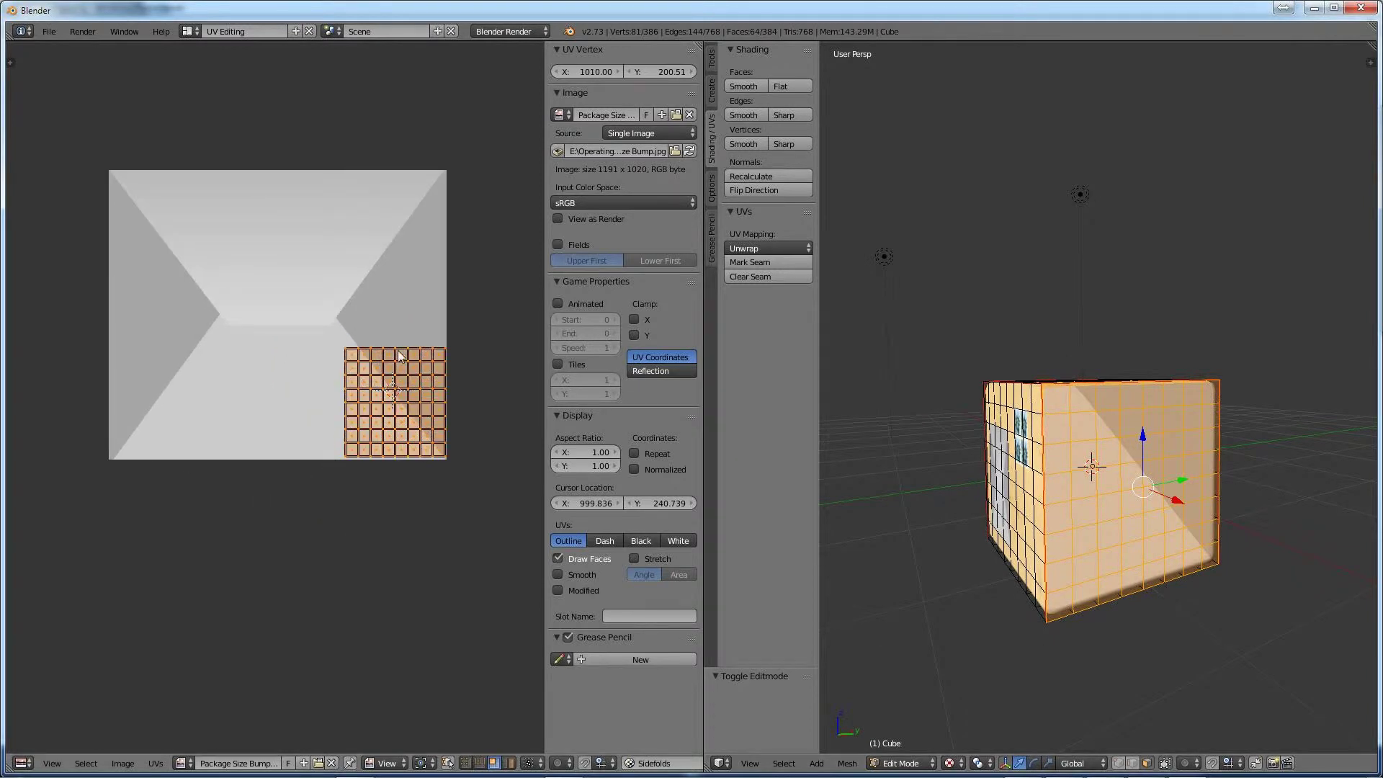
Move the folded side's UVs to the center of the bump image and scale them up about 2.64 times to fill its height.
key("g")
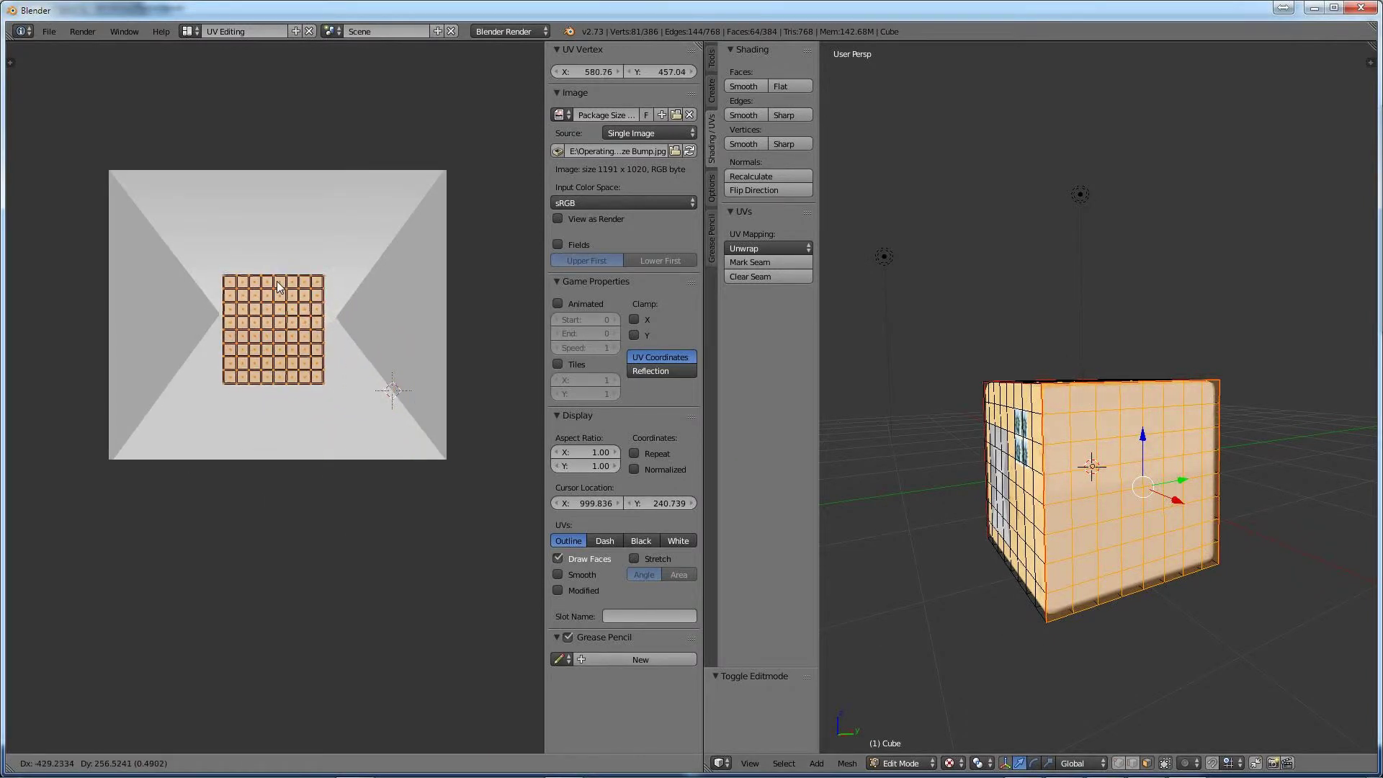
left_click(281, 268)
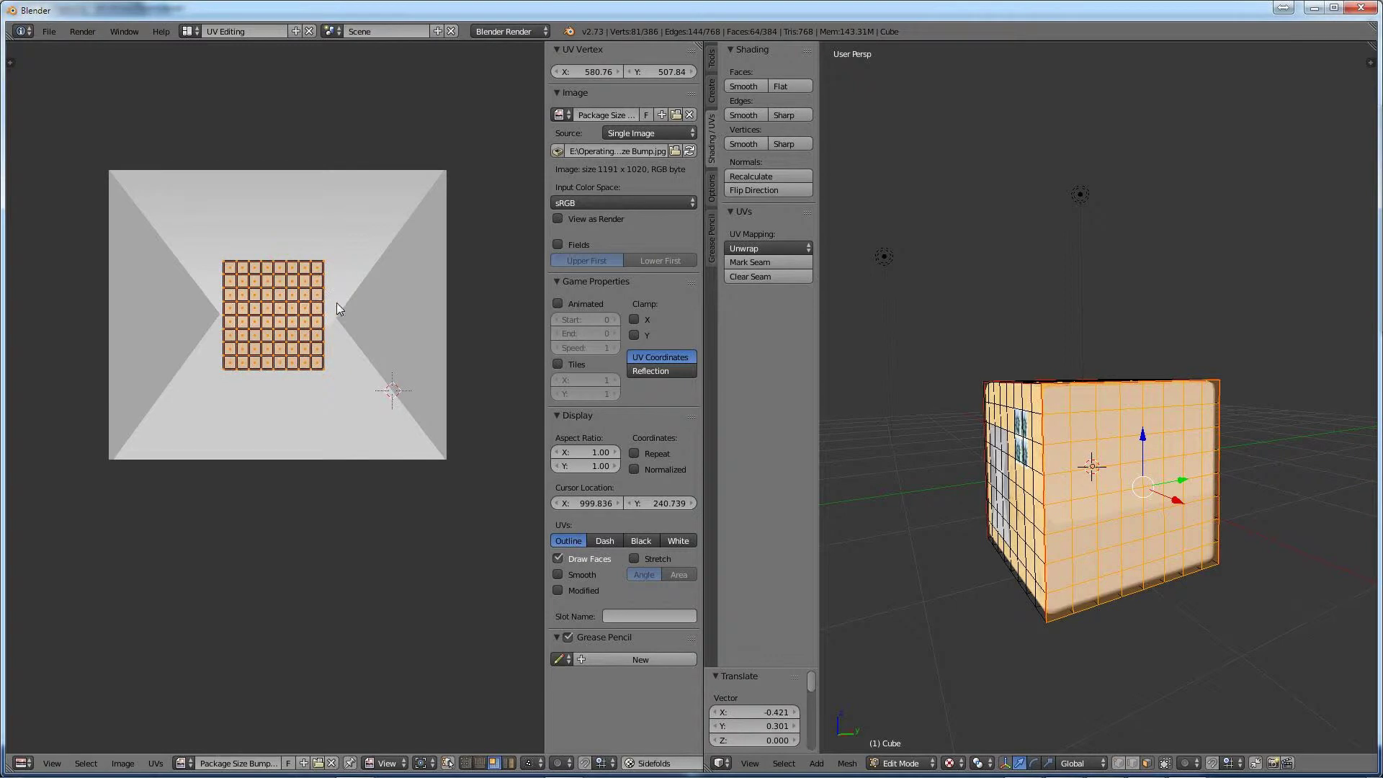
key("s")
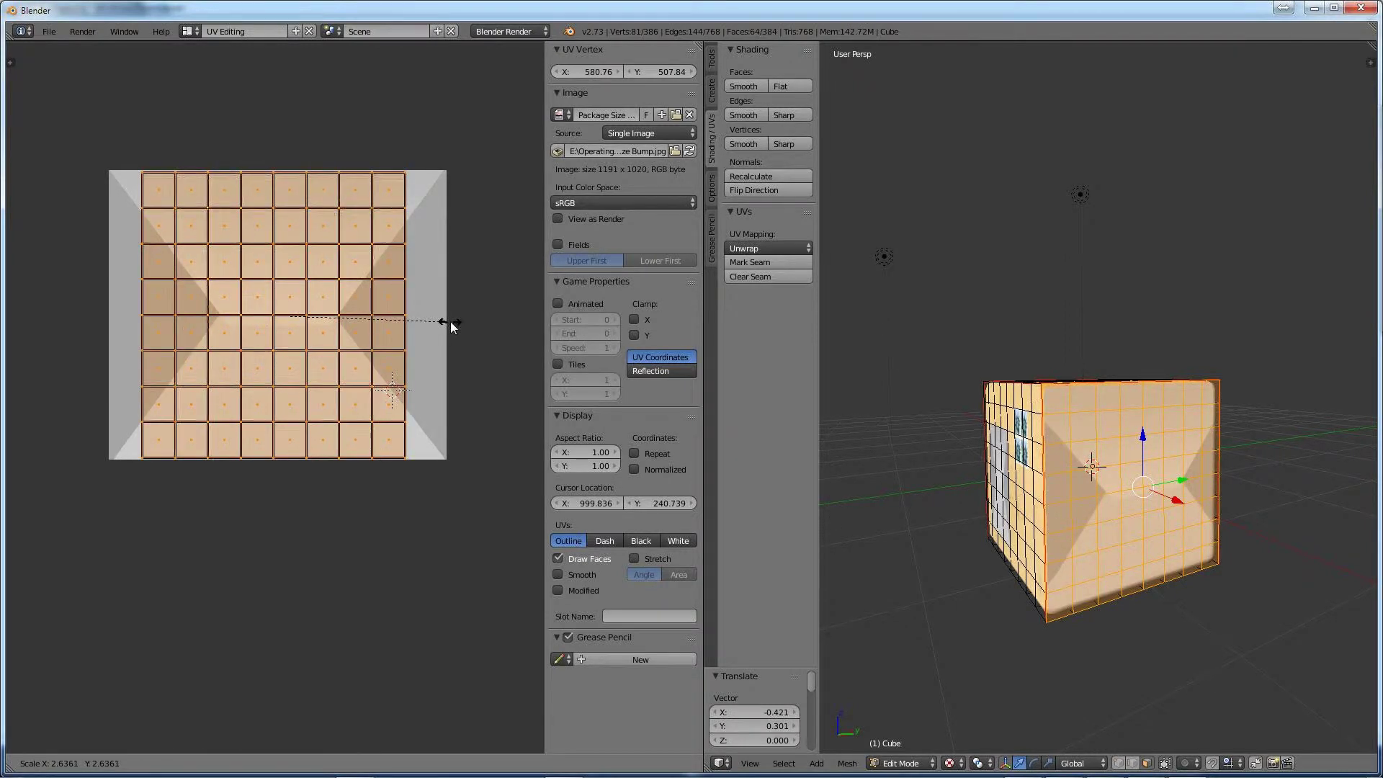
left_click(451, 321)
Stretch the UVs along X by about 1.21 and 1.06, shifting them slightly between scalings, to span the bump image's full width.
key("s")
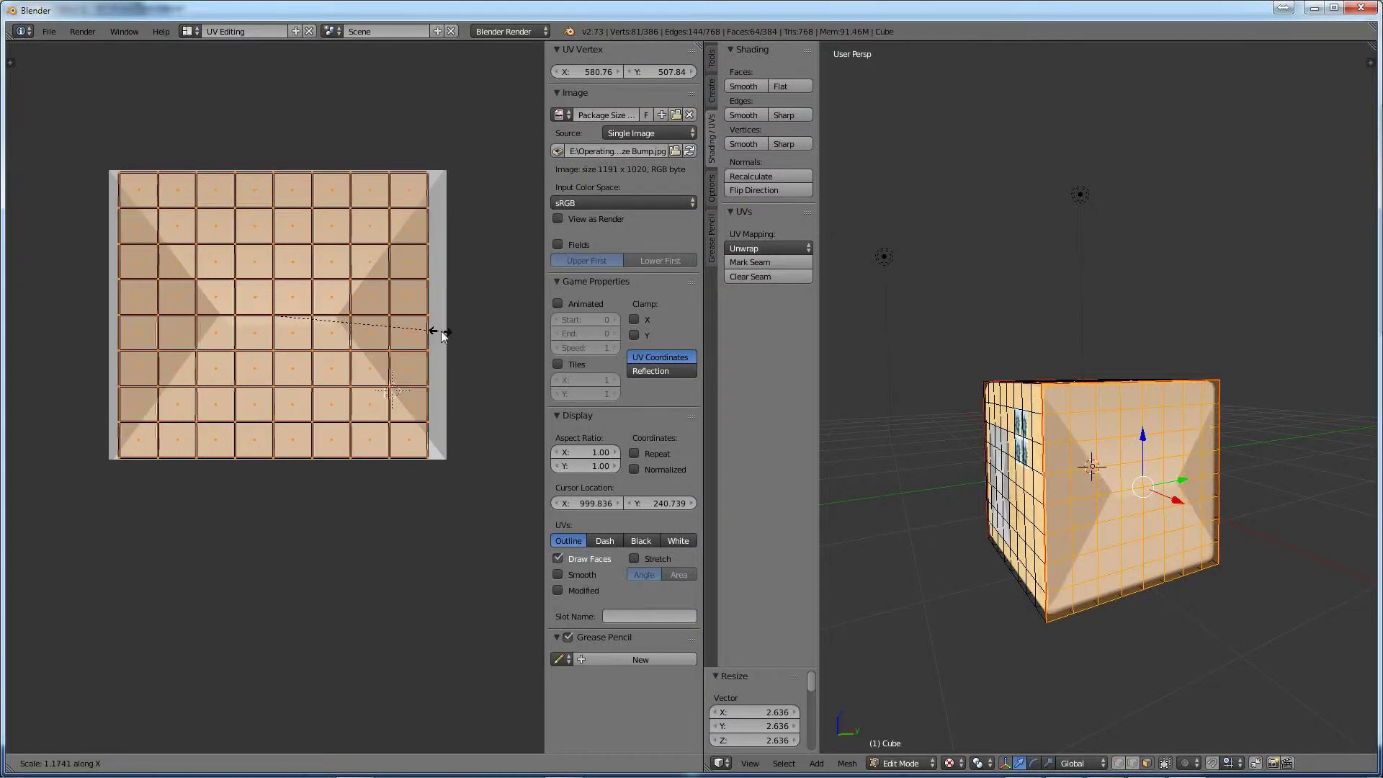
left_click(447, 334)
key("g")
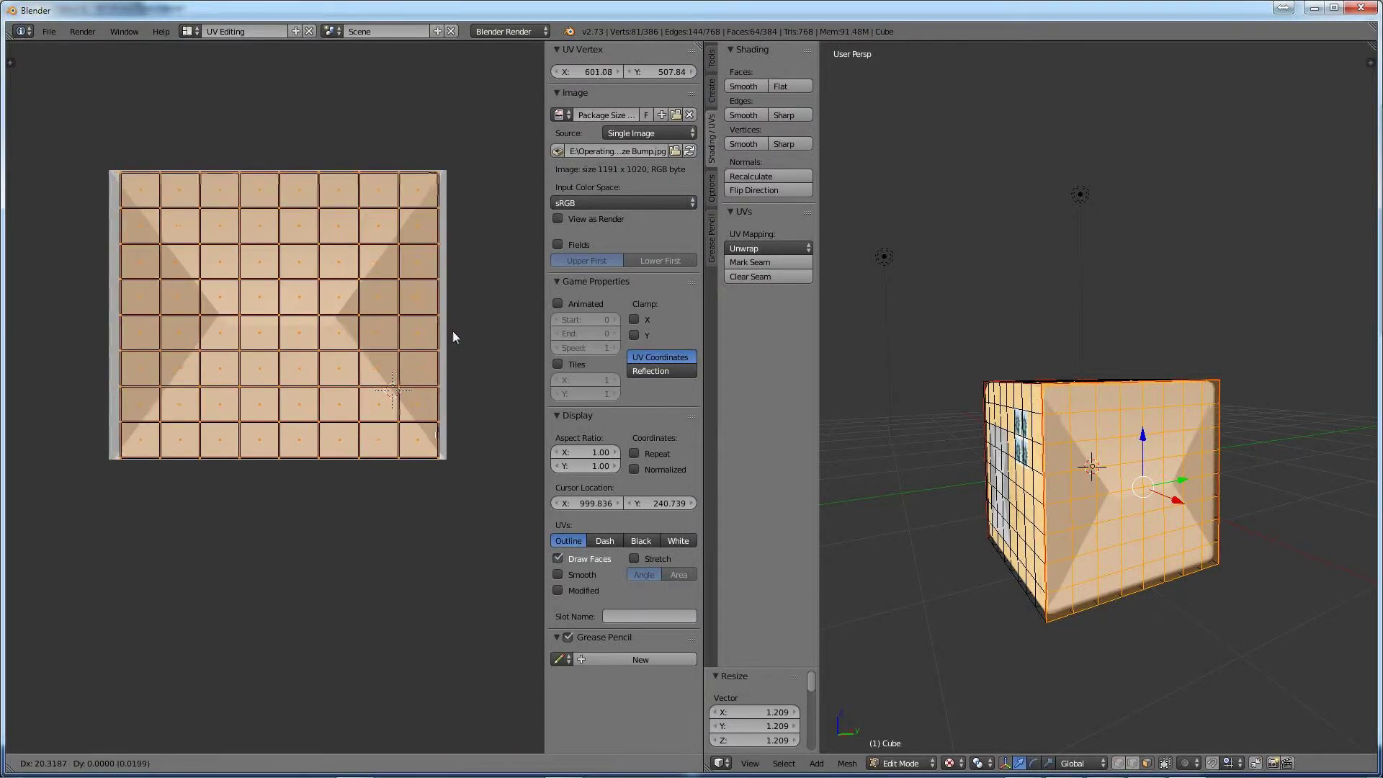
left_click(451, 334)
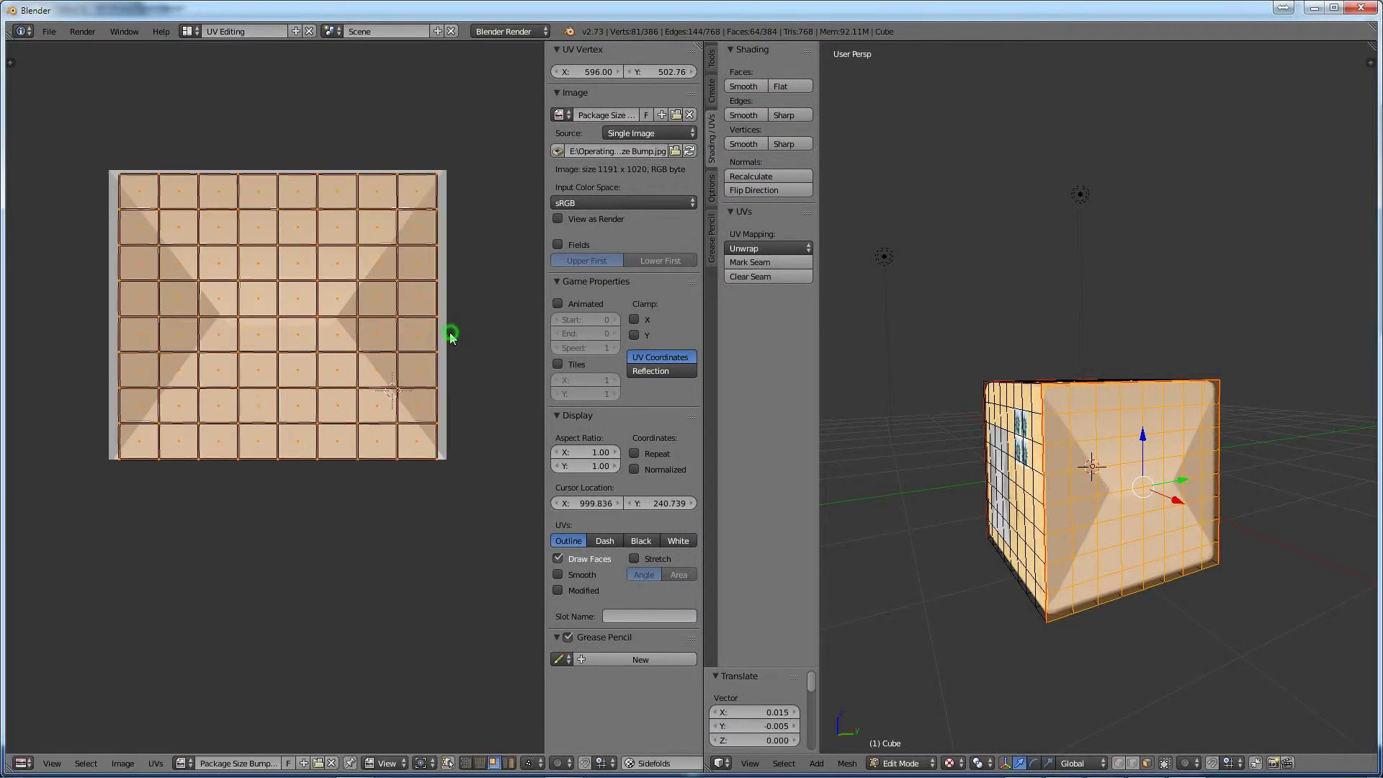
key("s")
key("x")
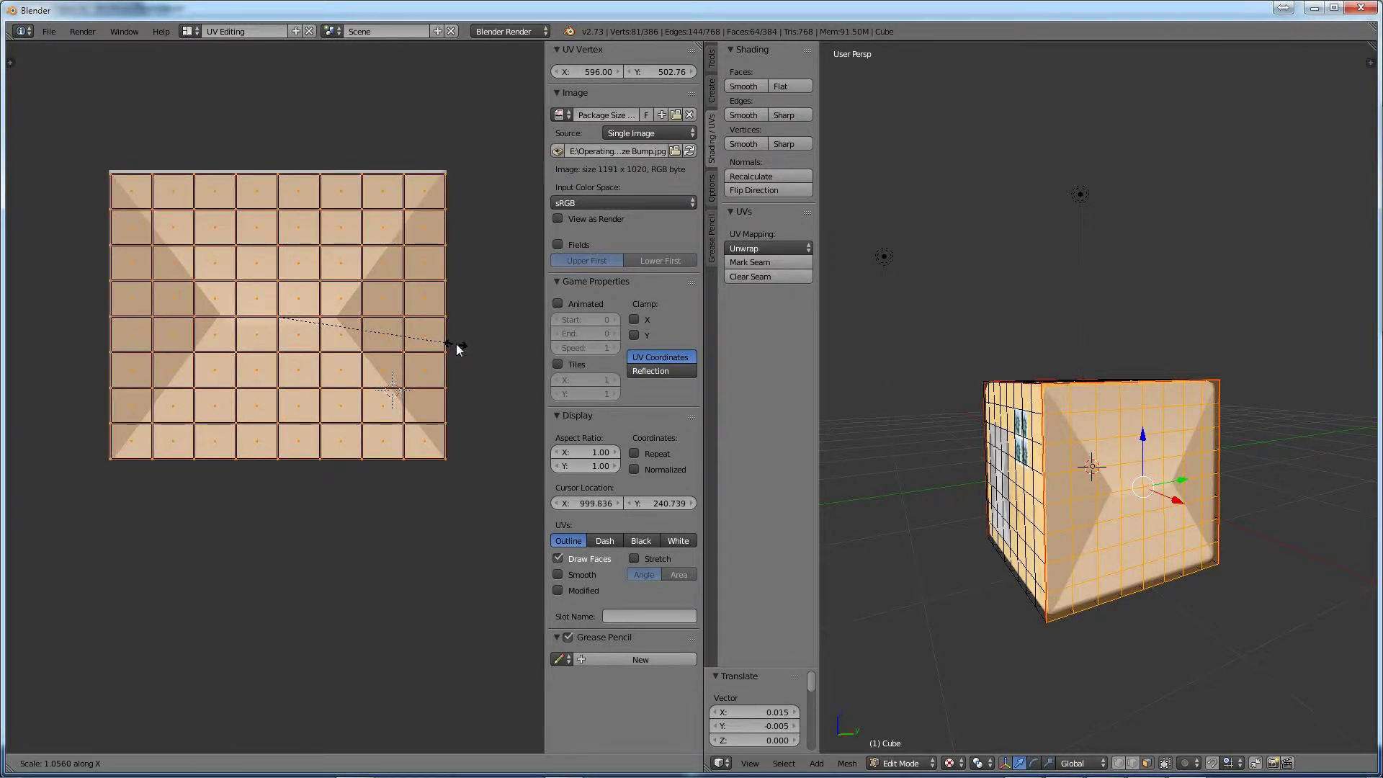
left_click(458, 348)
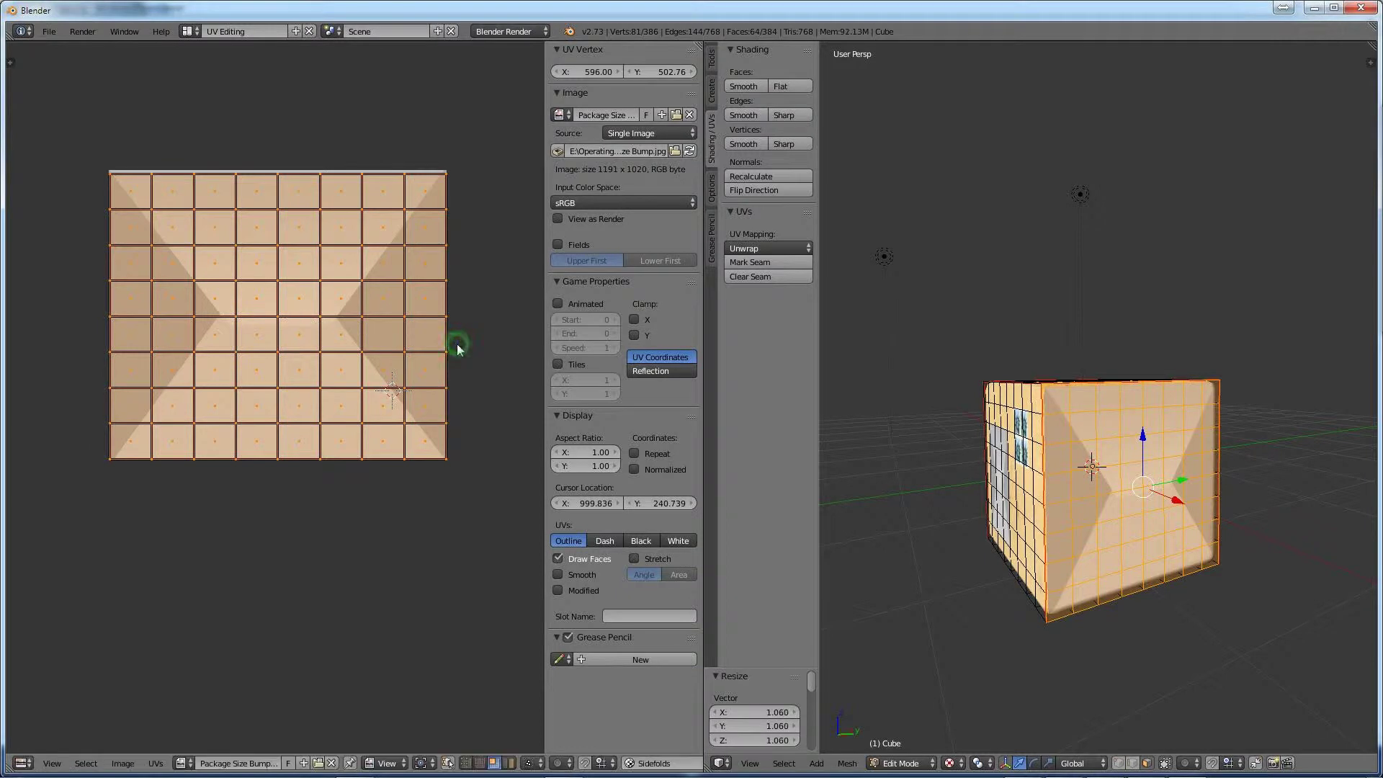
Scale the UVs along Y by about 1.01 and move them up about 7.6 pixels to line up with the image edges.
key("s")
key("y")
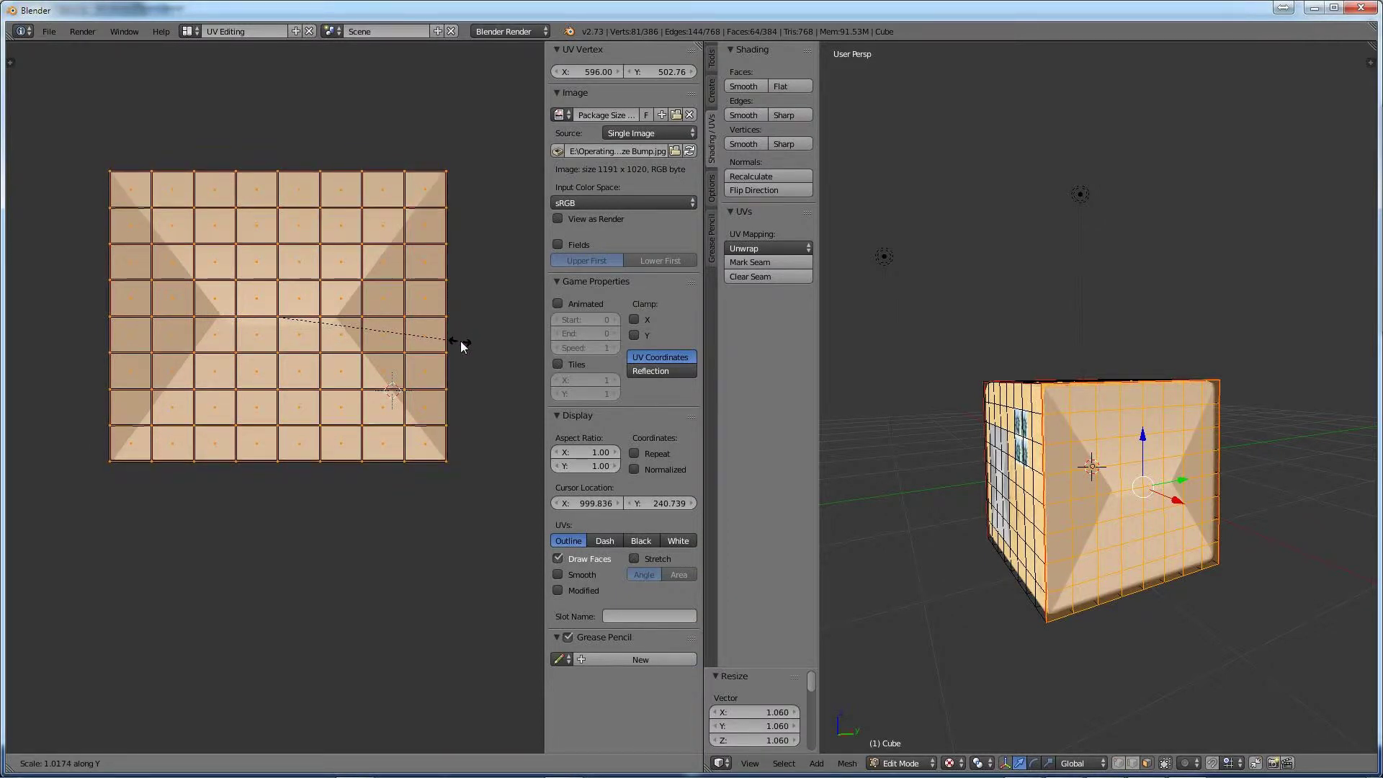
left_click(459, 344)
key("g")
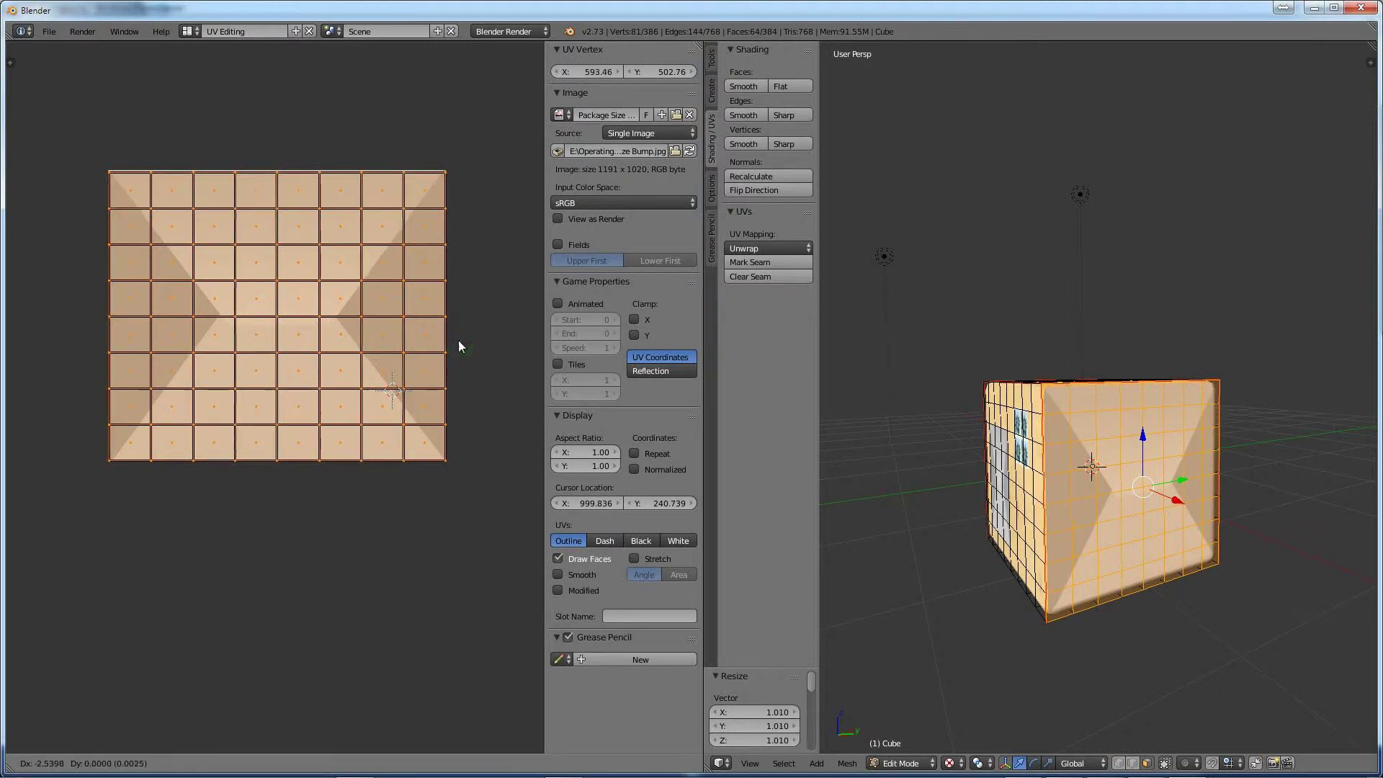
key("y")
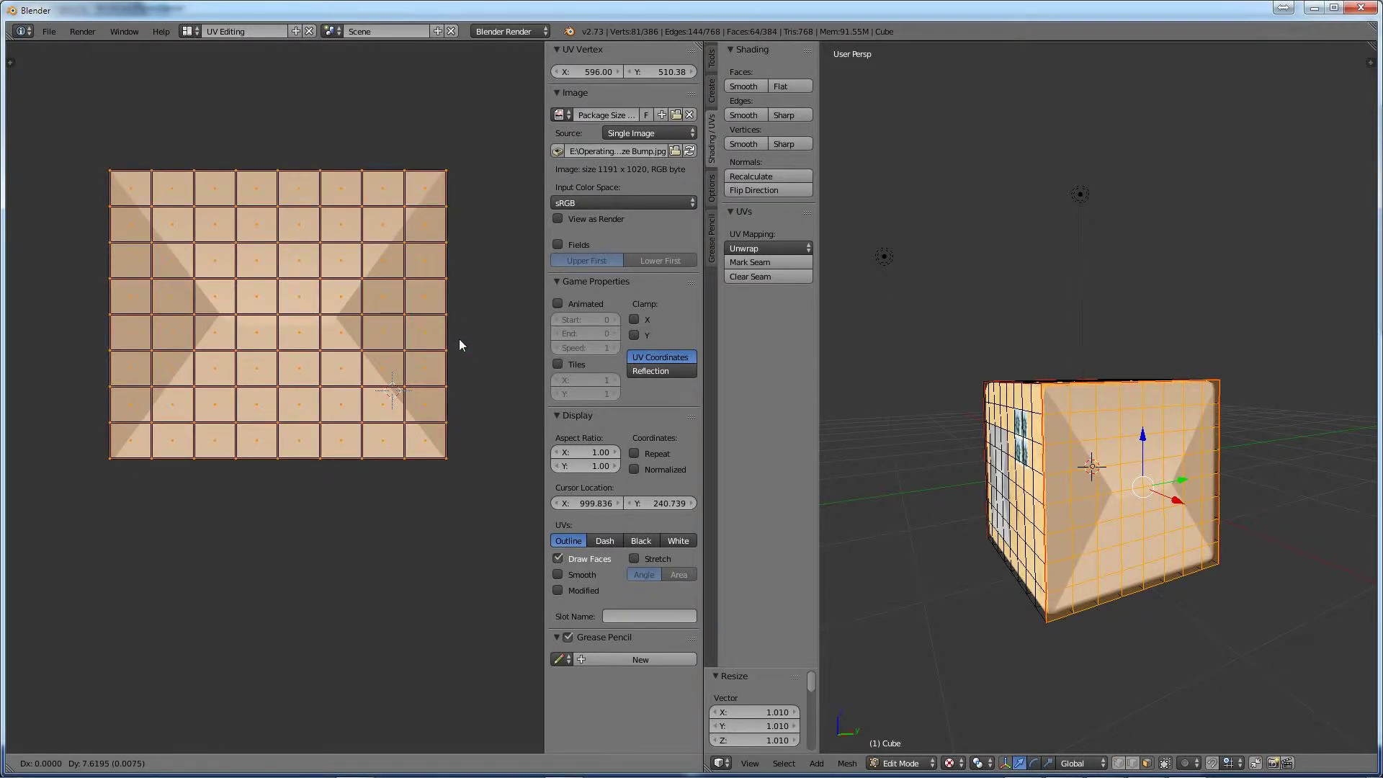
left_click(459, 344)
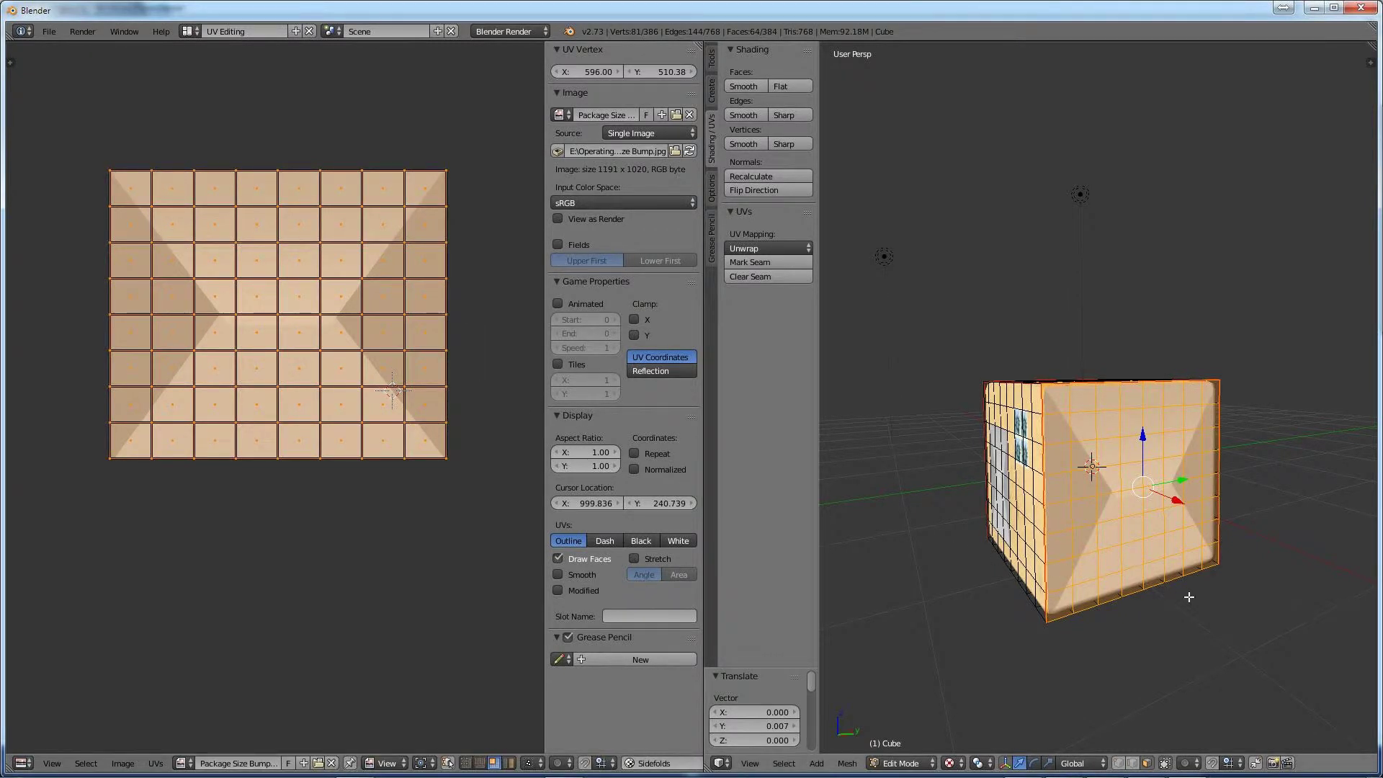
Clear the selection and circle-select all faces of the opposite folded side of the cube in Edit Mode.
key("Tab")
middle_click_drag(1108, 568, 1351, 570)
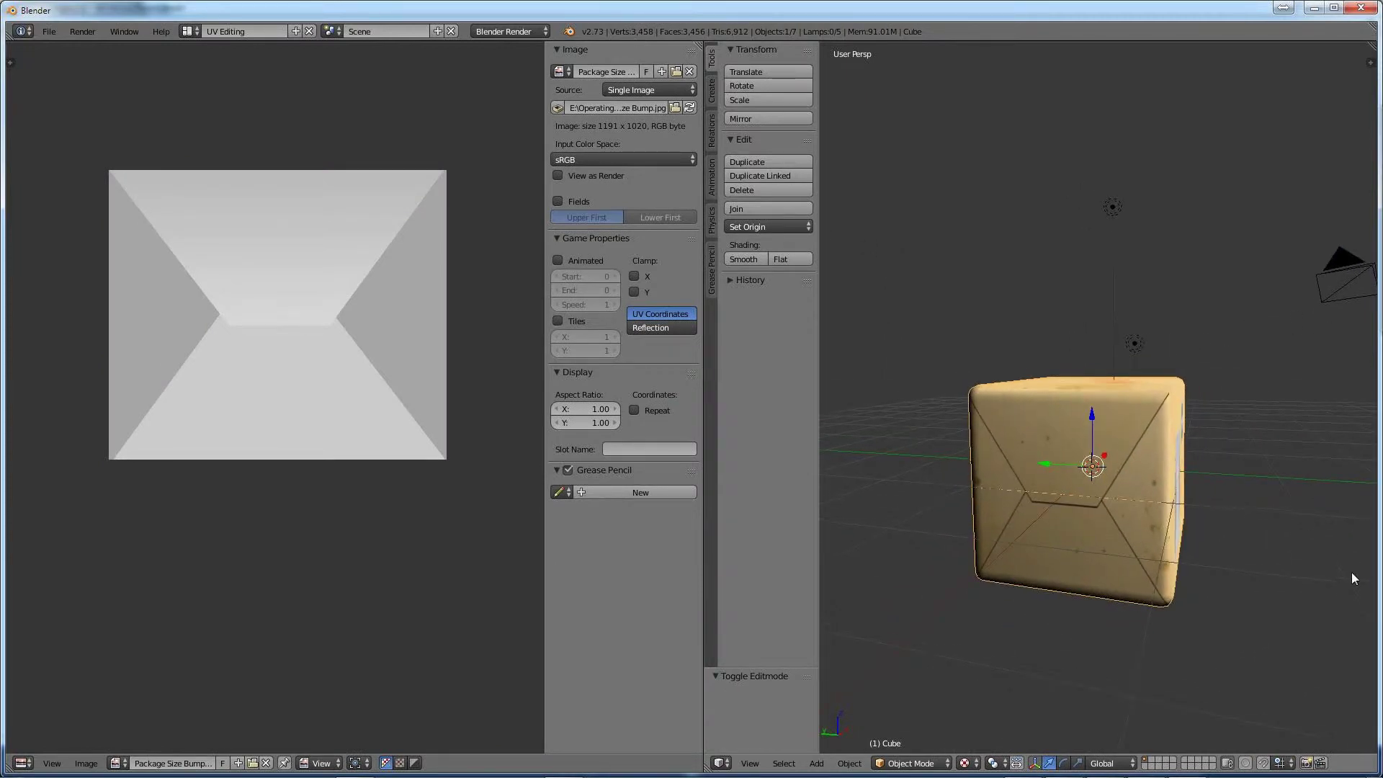
key("Tab")
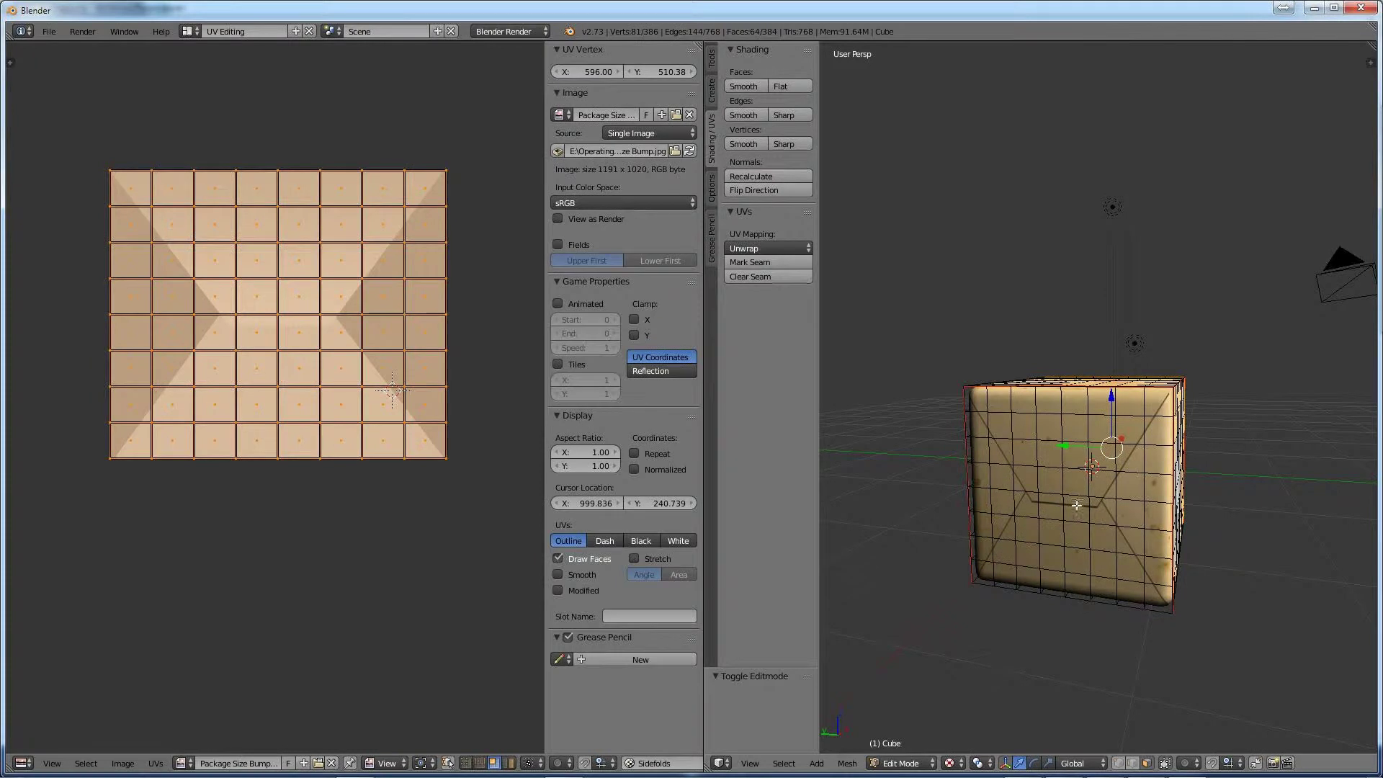
key("a")
key("c")
mouse_move(1009, 450)
left_mouse_down()
mouse_move(1019, 433)
mouse_move(1119, 445)
mouse_move(1127, 547)
mouse_move(1081, 590)
mouse_move(1008, 533)
mouse_move(1066, 581)
left_mouse_up()
mouse_move(1066, 580)
middle_mouse_down()
mouse_move(997, 641)
mouse_move(1020, 551)
mouse_move(1066, 577)
middle_mouse_up()
scroll(343, 483, "down", 6)
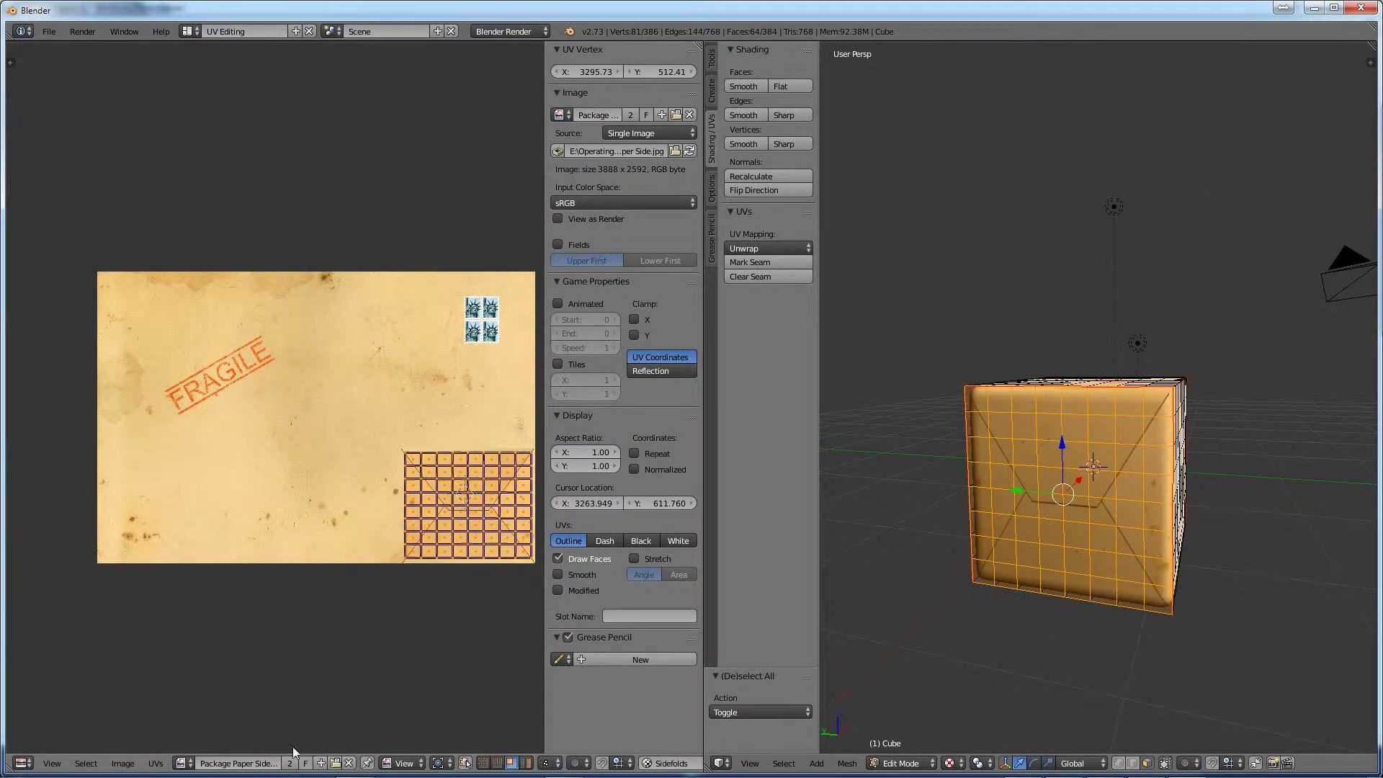
Open Package Size Bump.jpg from the Images folder as the image for the opposite folded side's UVs.
left_click(333, 762)
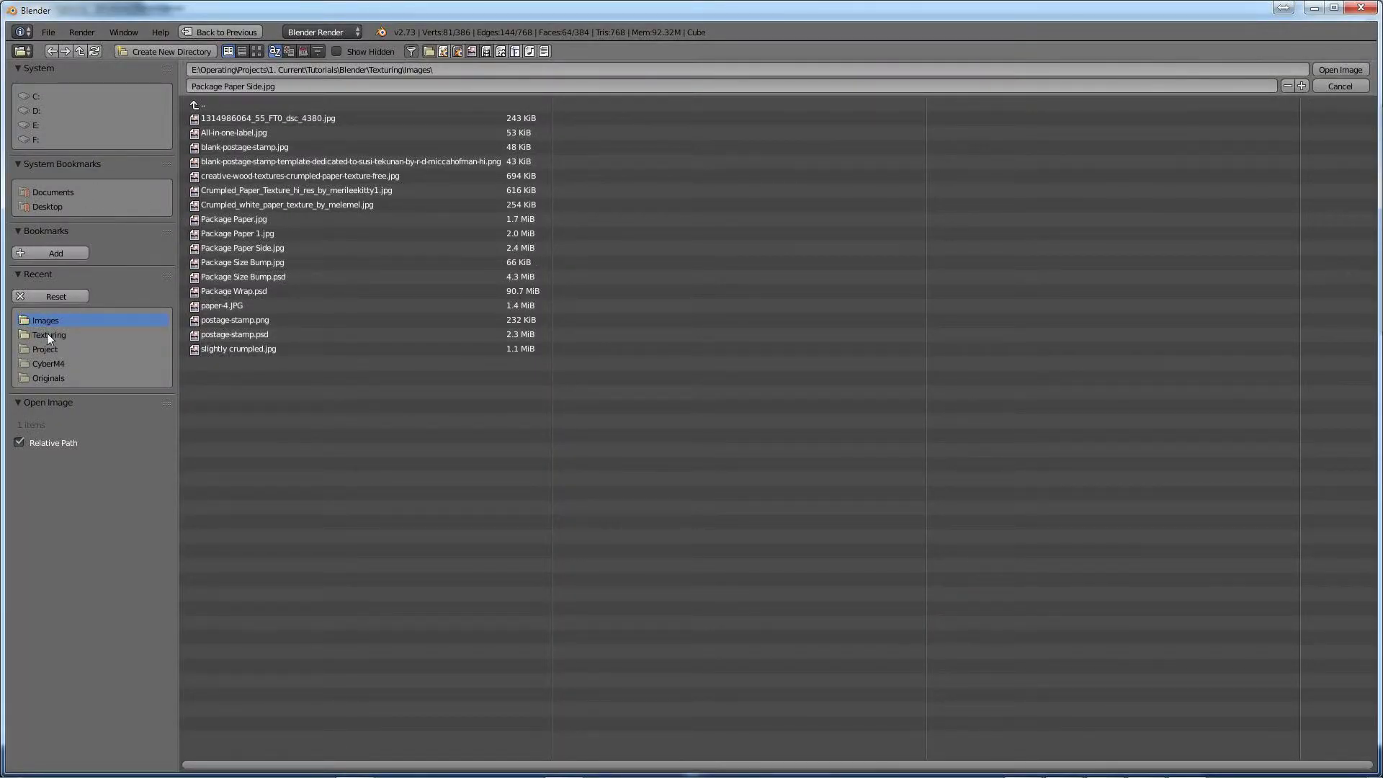
left_click(256, 51)
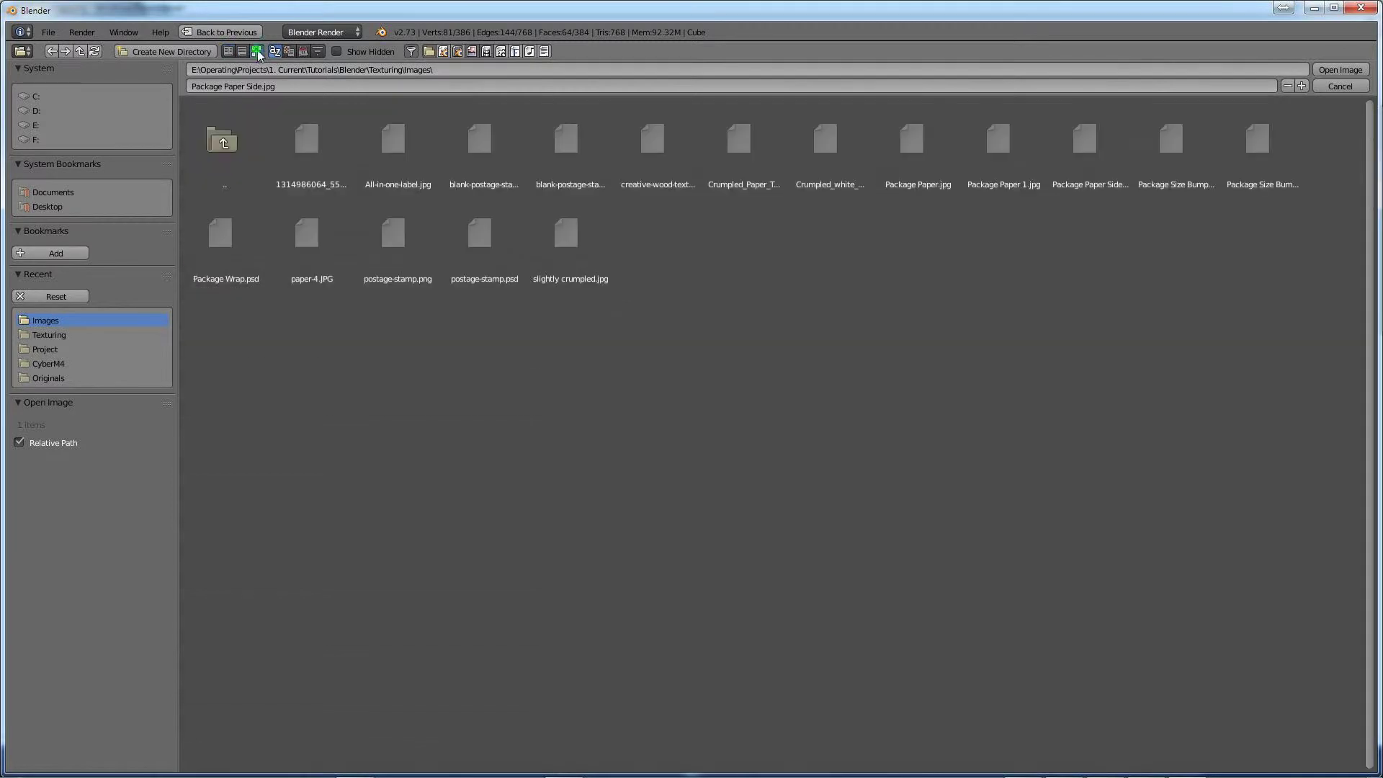
left_click(1160, 155)
left_click(1330, 70)
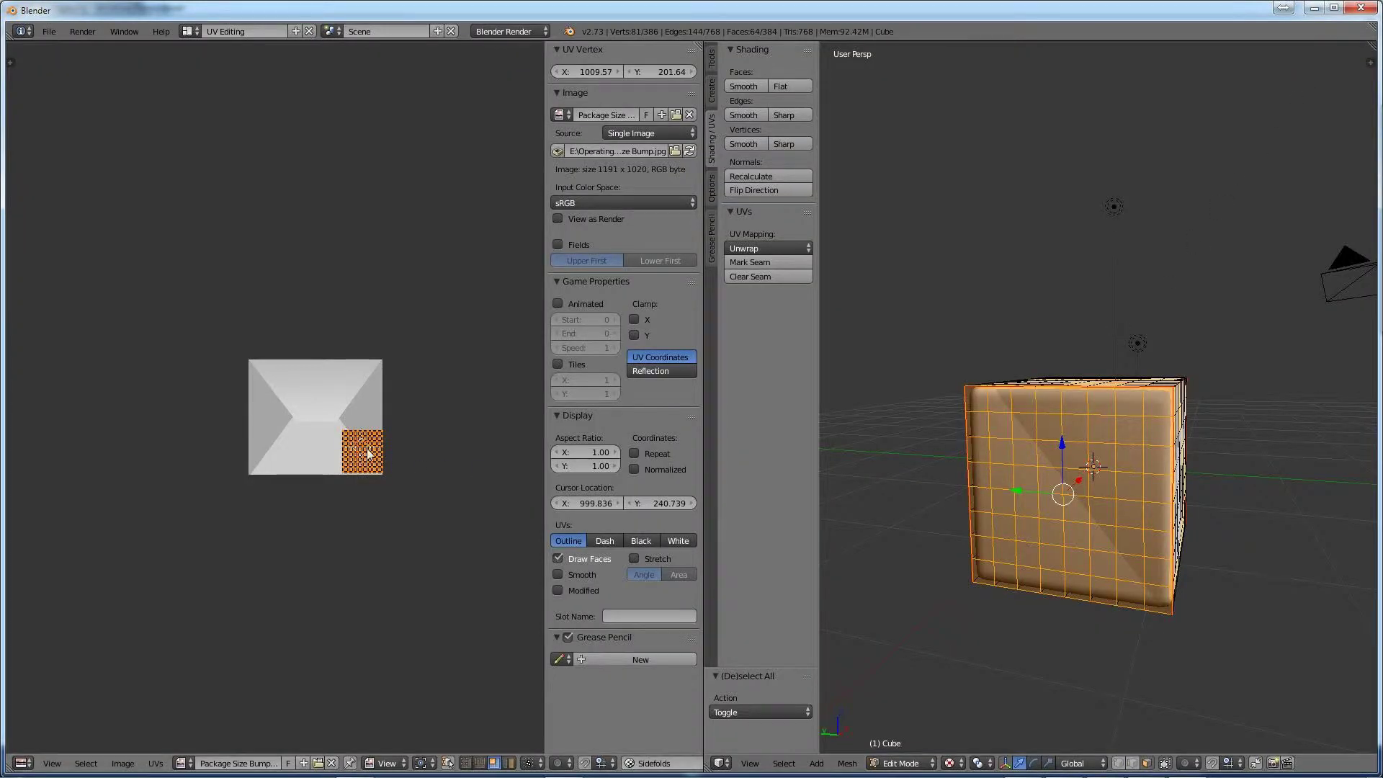
Move the opposite side's UVs to the center of the bump image and scale them up about 2.7 times.
key("g")
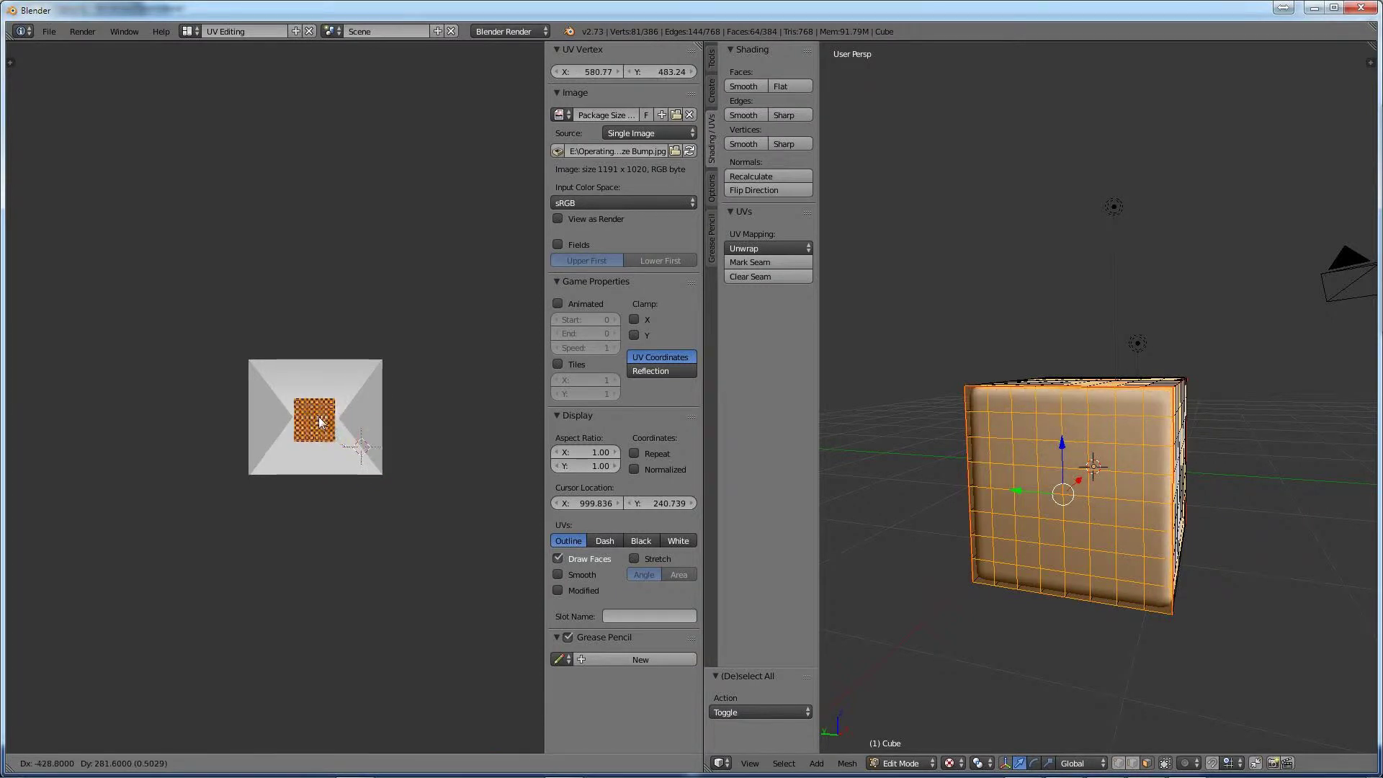
left_click(319, 421)
key("s")
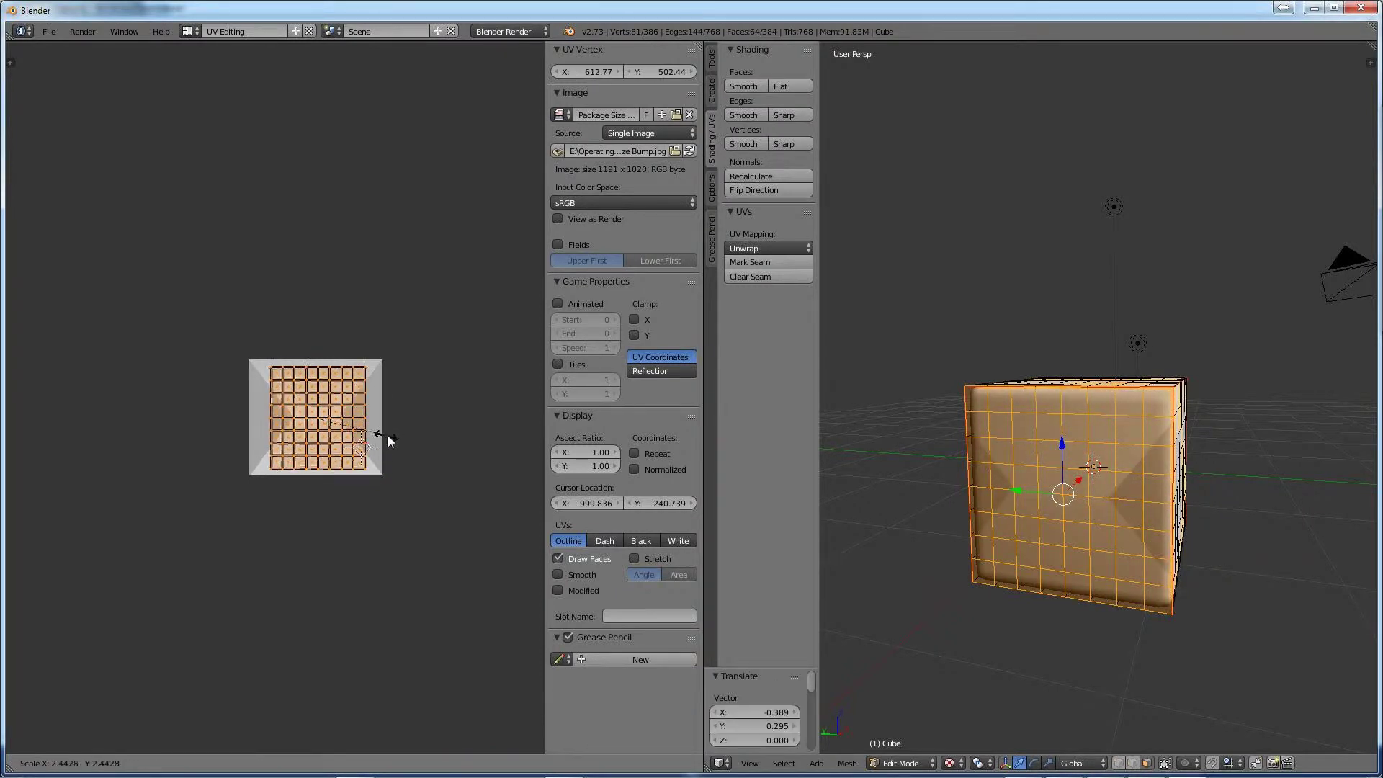
left_click(393, 438)
Stretch these UVs along X by about 1.24 and move them about 16 pixels left and 3 pixels up to center them.
scroll(393, 439, "up", 3)
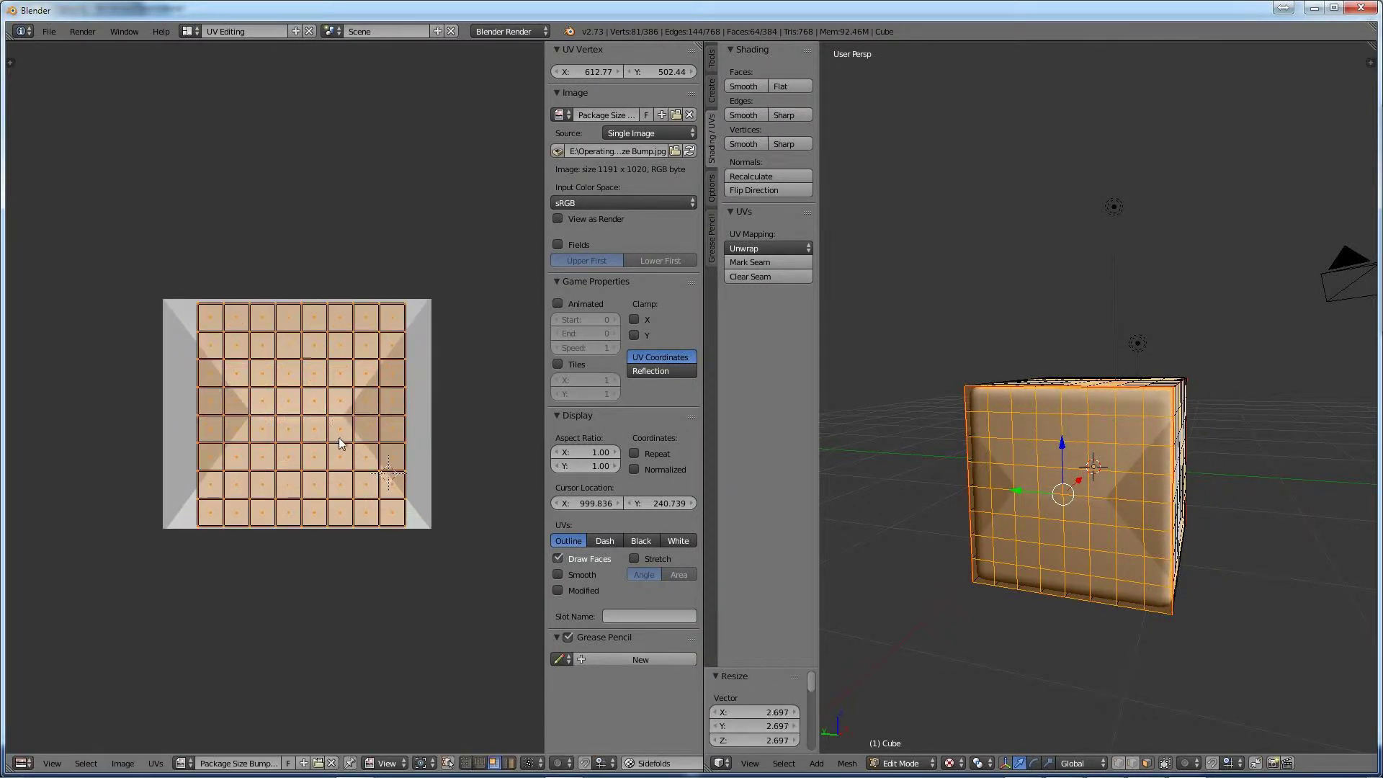
key("s")
left_click(375, 452)
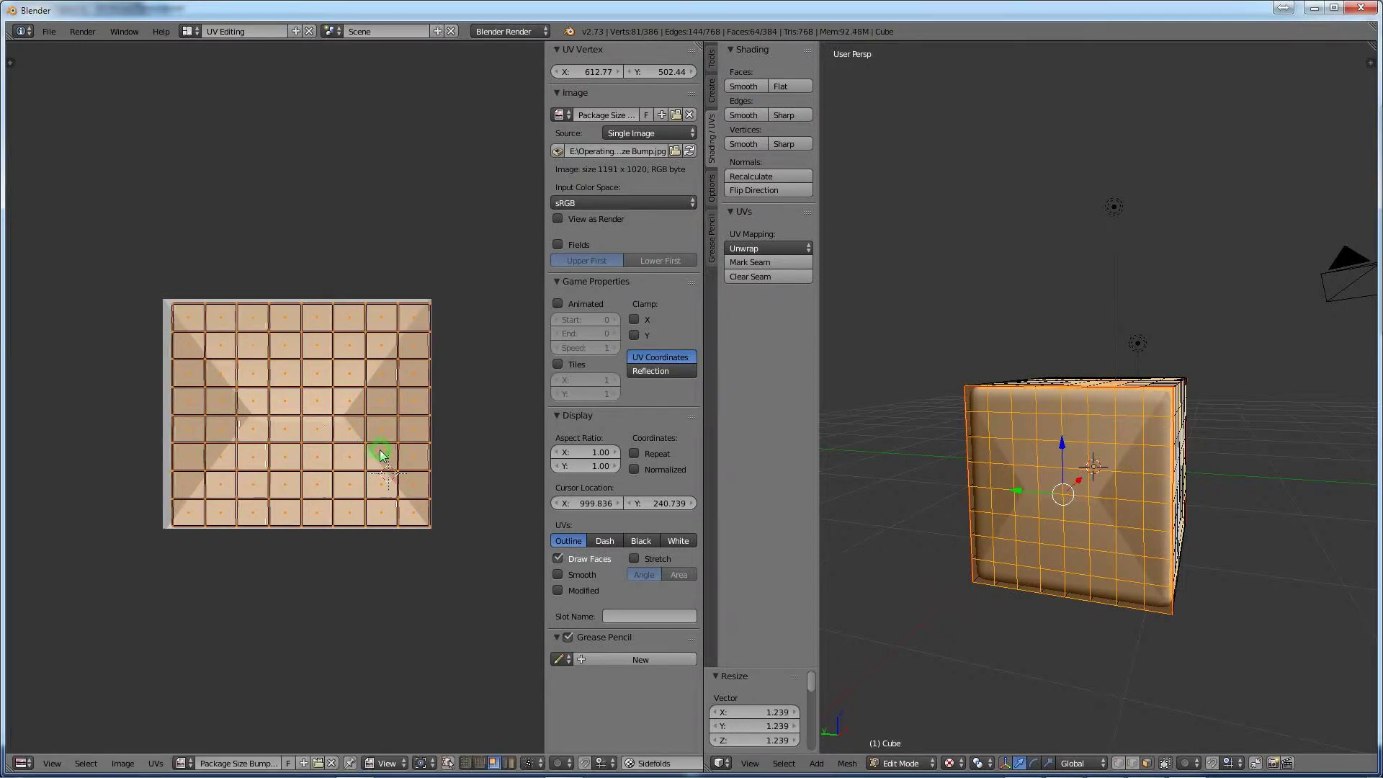
key("g")
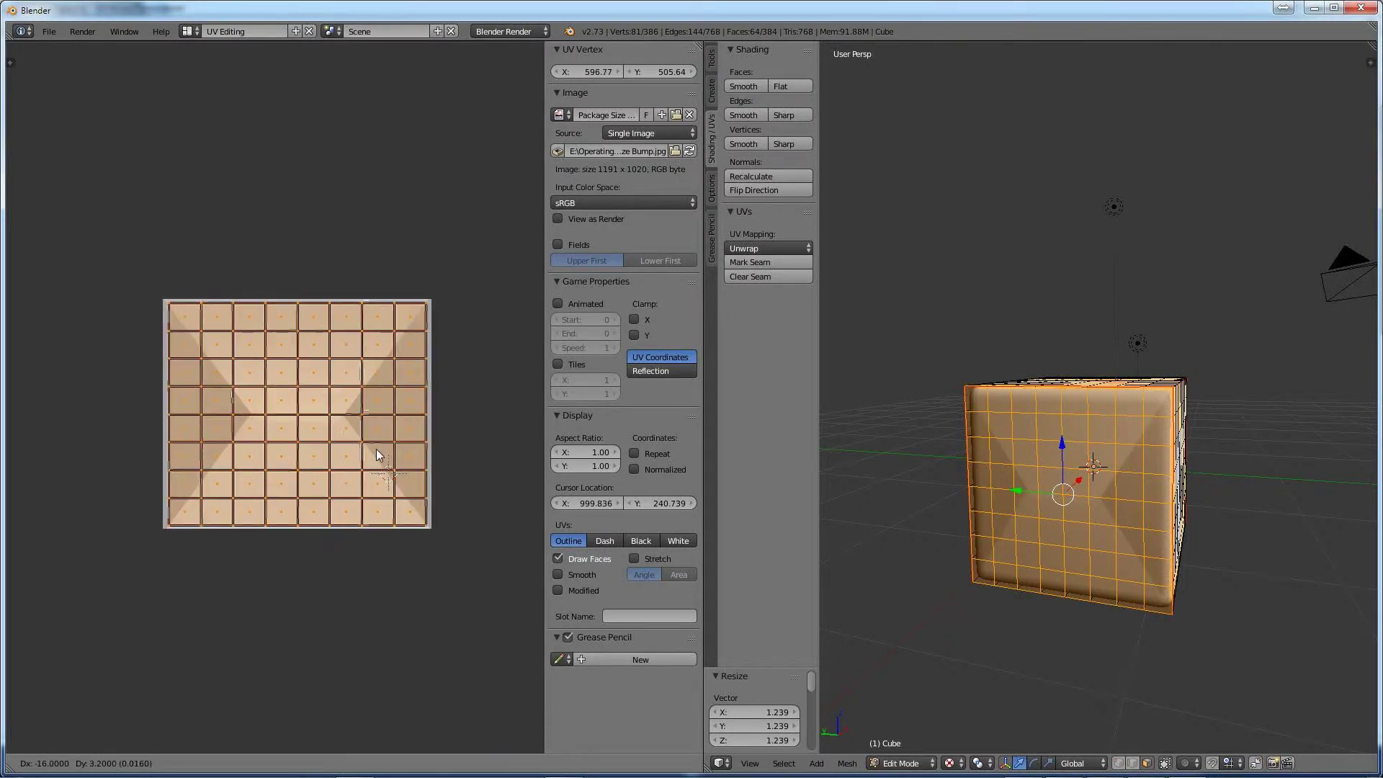
left_click(376, 449)
Scale the UVs uniformly by about 1.03 and nudge them about 2.5 pixels left to match the bump image's edges.
key("s")
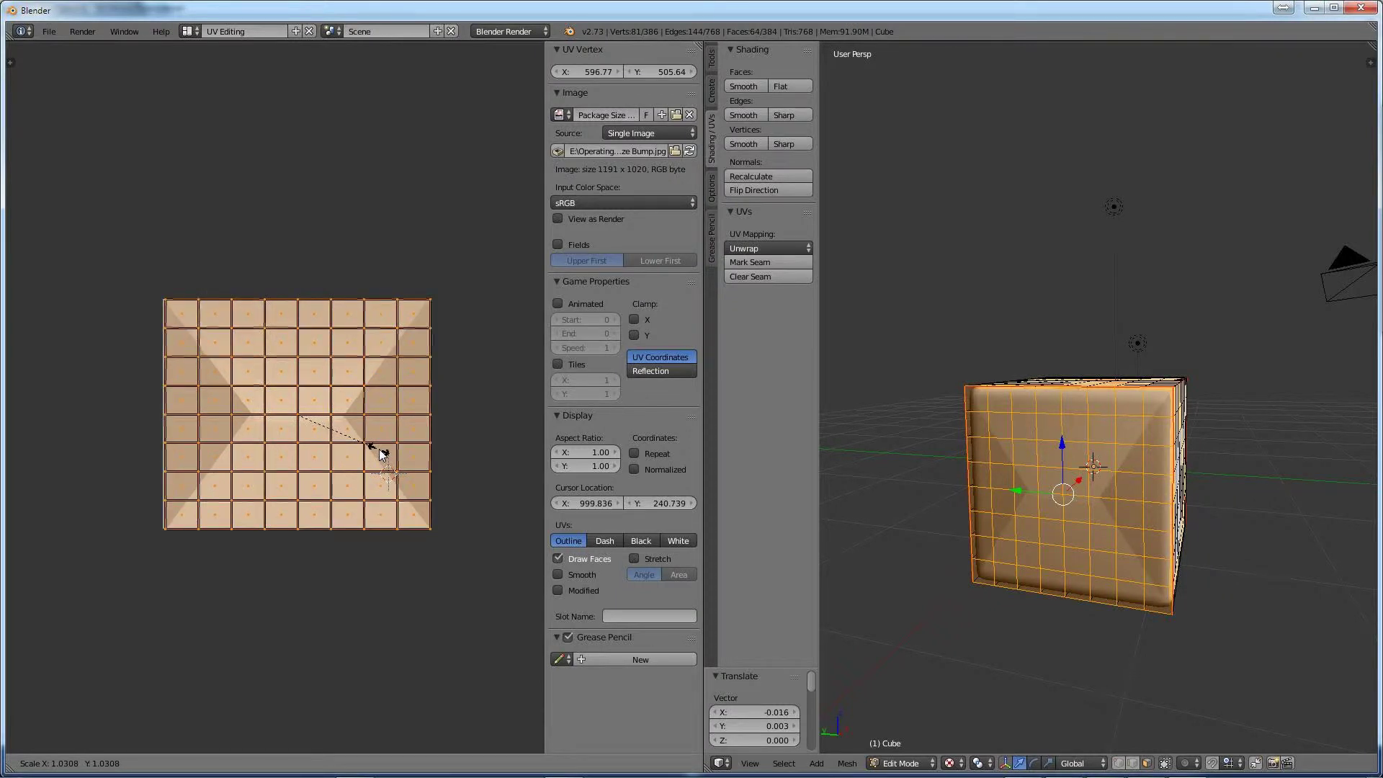
left_click(379, 452)
scroll(266, 435, "up", 1)
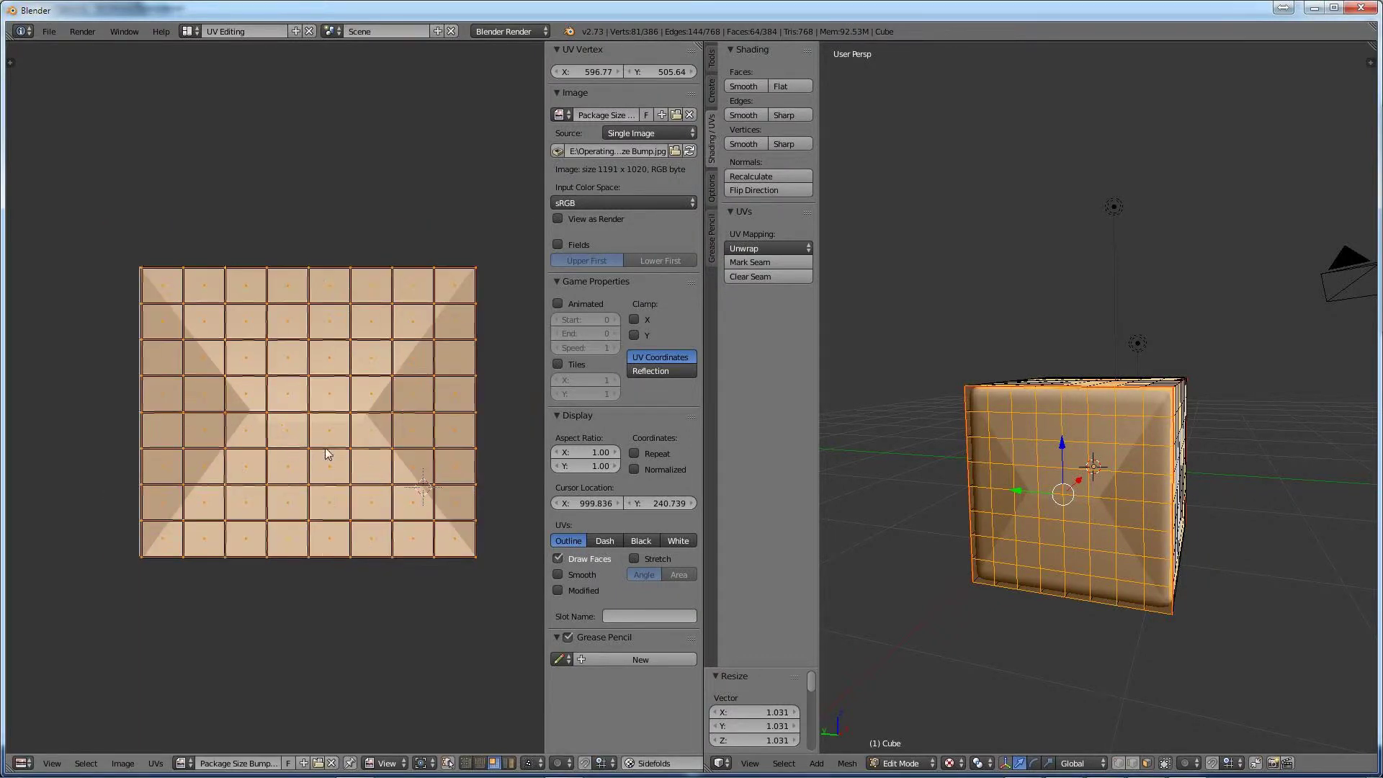
key("g")
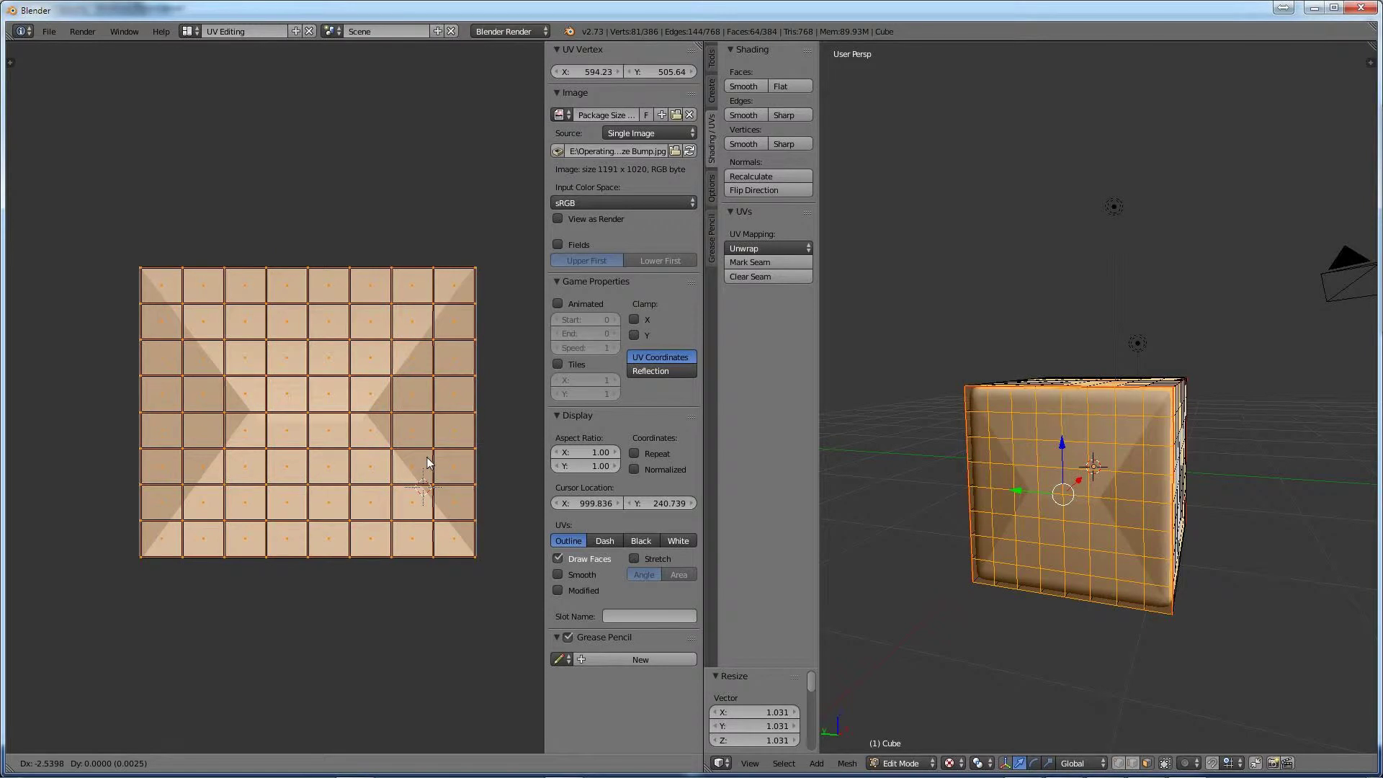
left_click(427, 461)
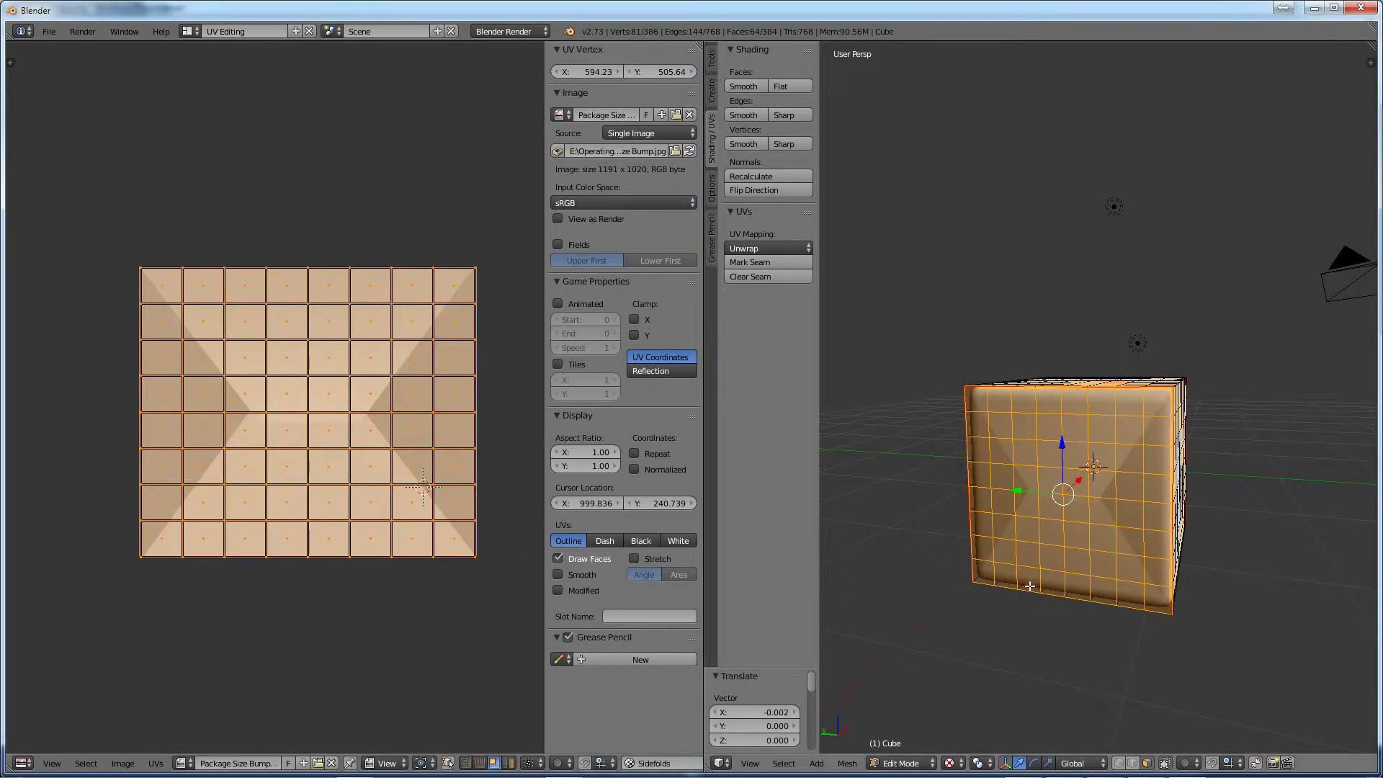
Clear the selection and select all faces of the cube side with the stamps and the shipping label area.
mouse_move(1104, 641)
middle_mouse_down()
mouse_move(1035, 635)
mouse_move(1092, 625)
mouse_move(1030, 614)
mouse_move(1200, 640)
mouse_move(1142, 625)
mouse_move(1133, 485)
mouse_move(1125, 551)
mouse_move(1207, 662)
mouse_move(1229, 646)
mouse_move(1250, 669)
middle_mouse_up()
key("a")
key("c")
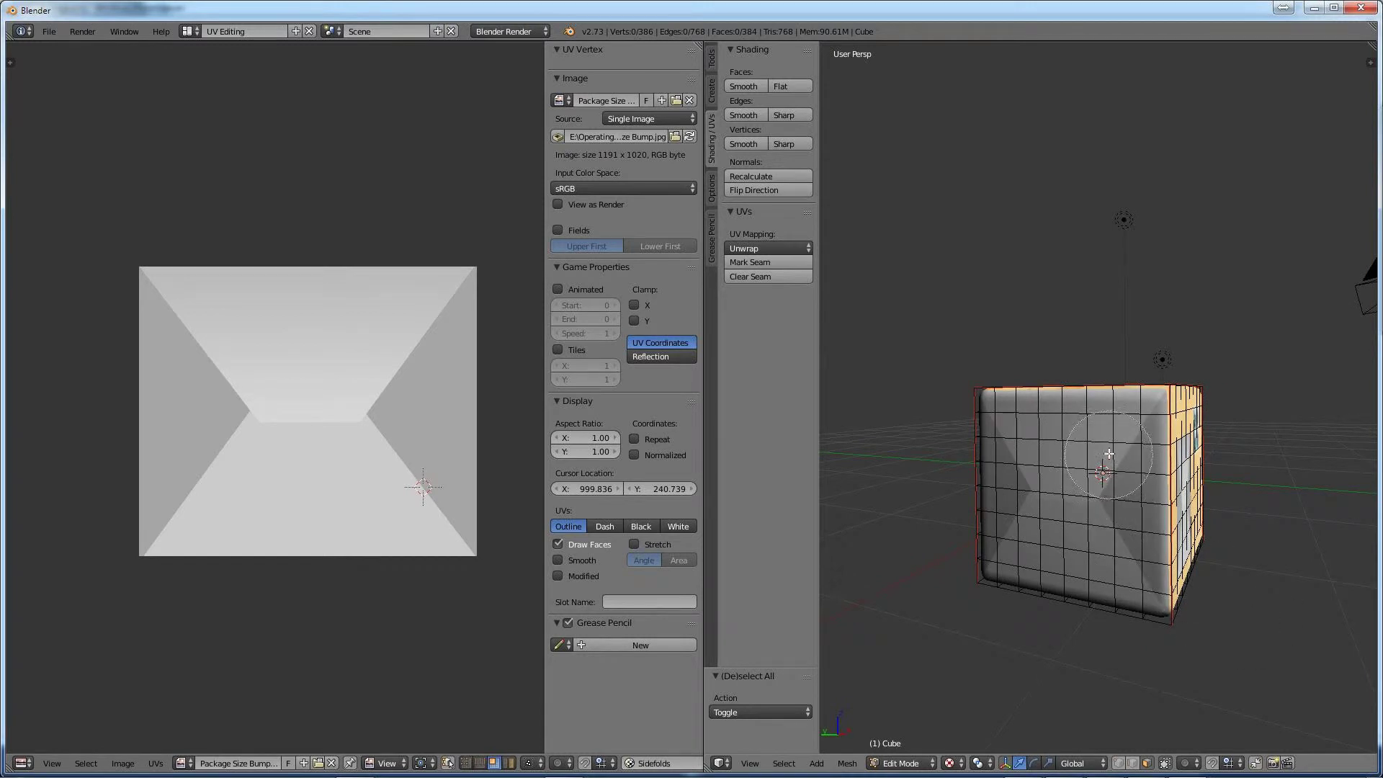
key("Escape")
middle_click_drag(1176, 507, 1103, 533)
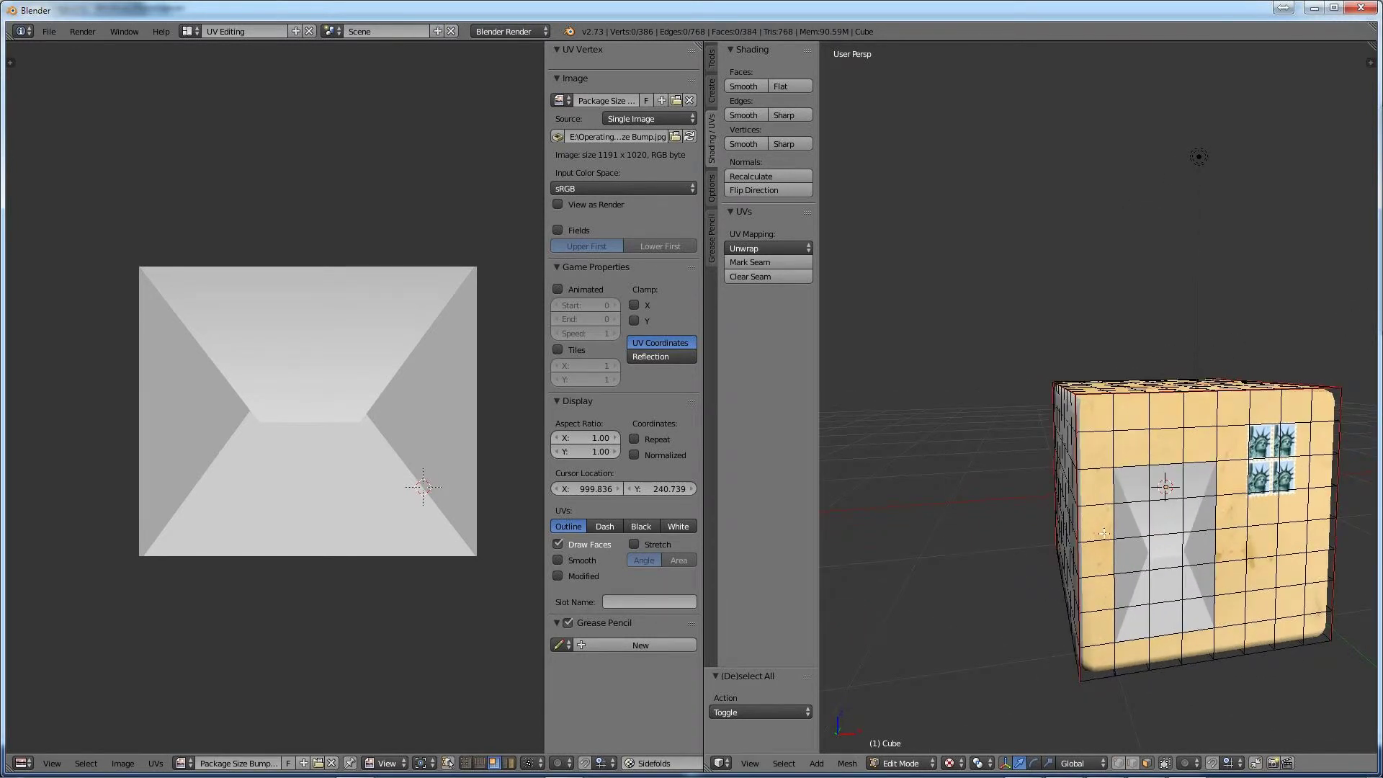
key("l")
mouse_move(1223, 446)
left_mouse_down()
mouse_move(1276, 445)
mouse_move(1266, 541)
mouse_move(1282, 605)
mouse_move(1240, 636)
mouse_move(1148, 638)
mouse_move(1162, 531)
left_mouse_up()
right_click(1188, 527)
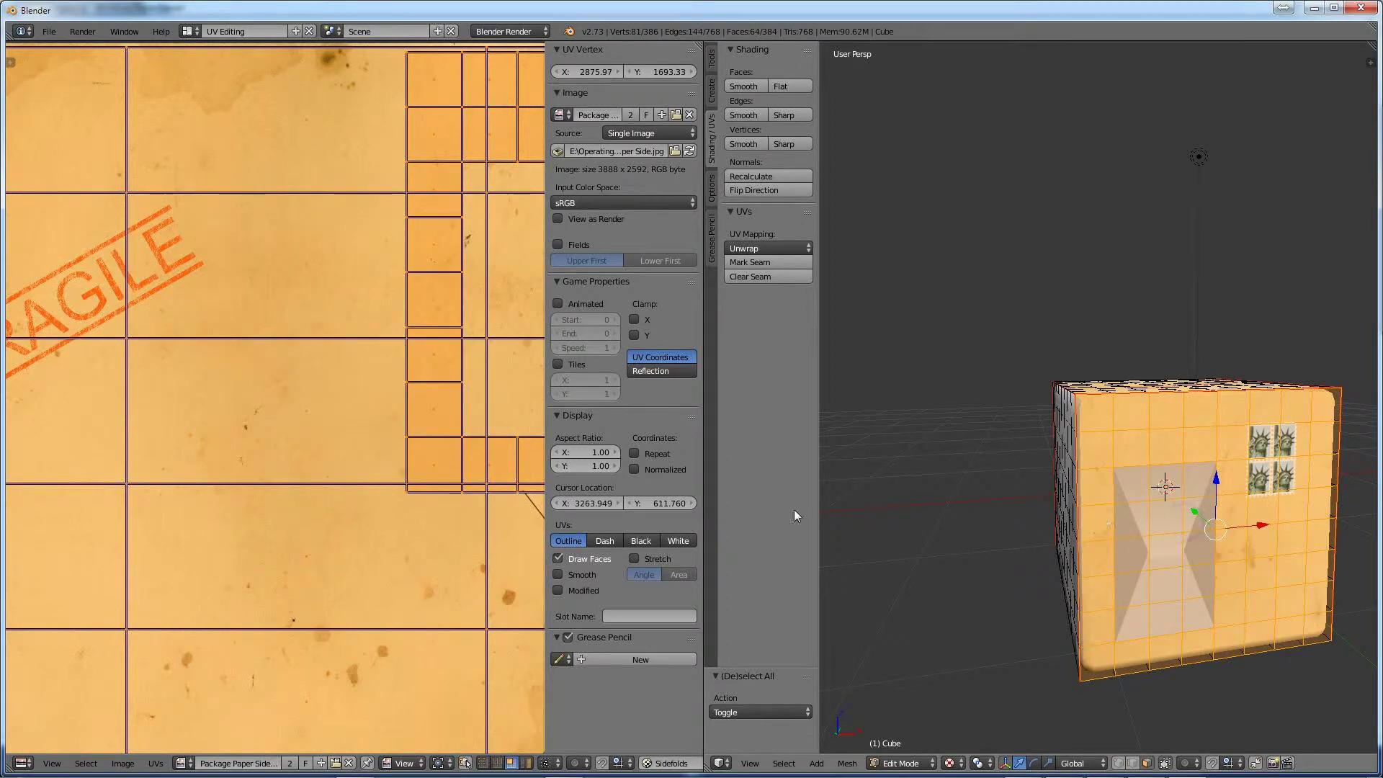
middle_click_drag(959, 502, 1099, 543)
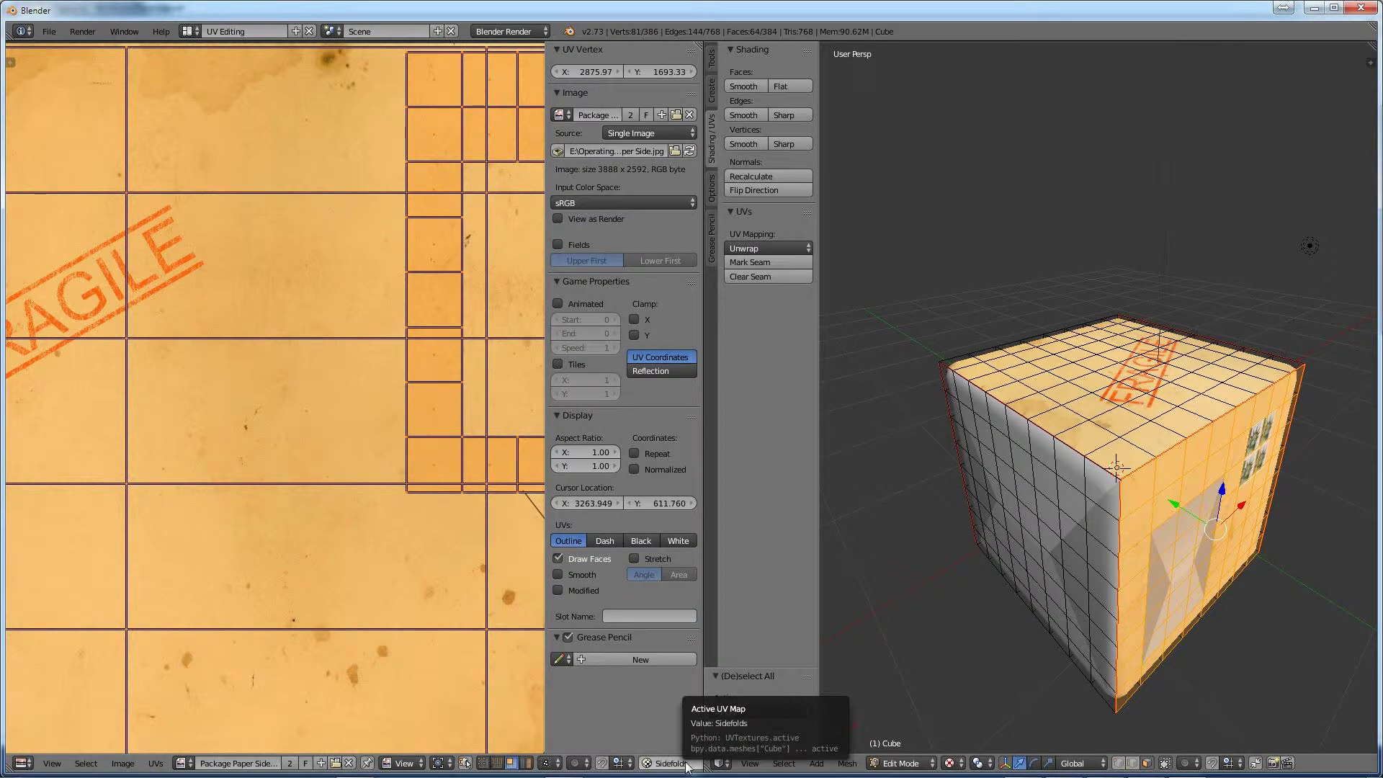
middle_click_drag(1092, 569, 1088, 540)
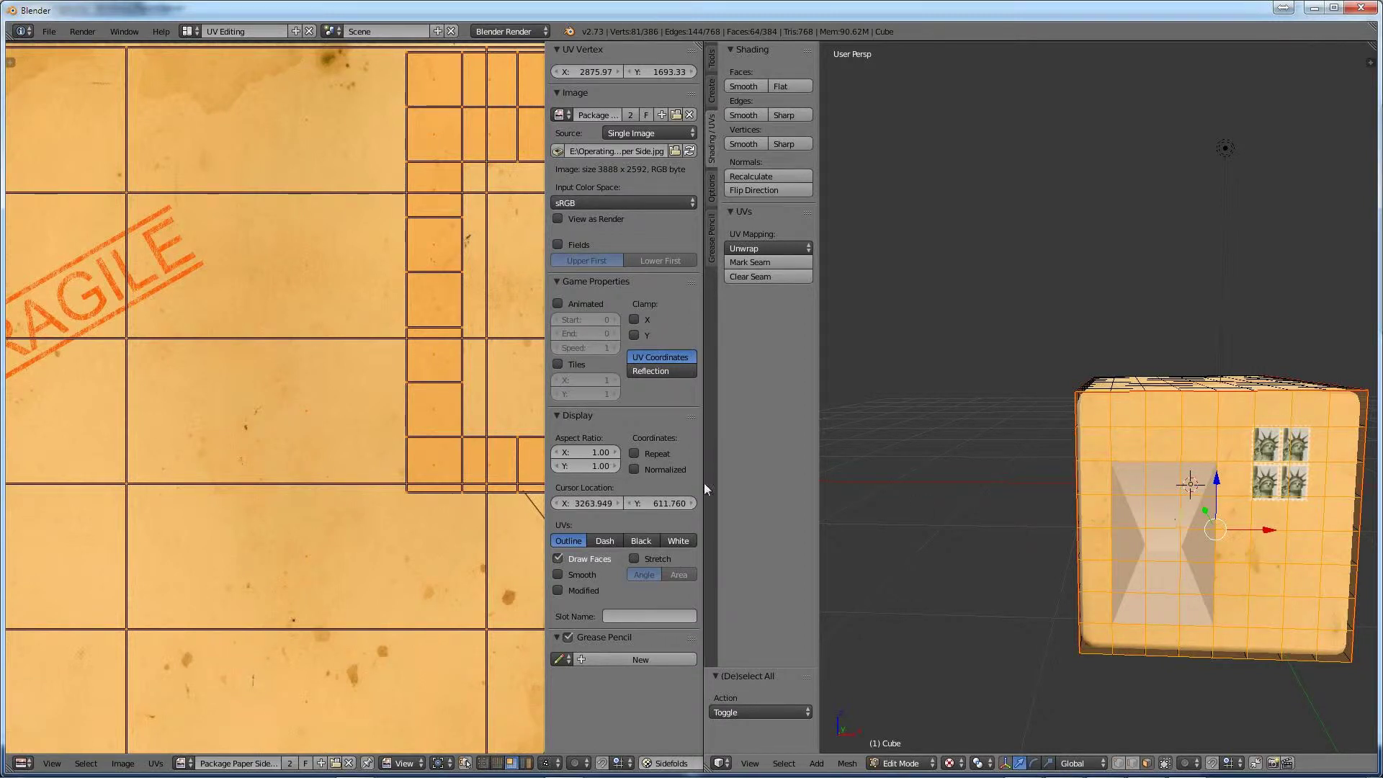
scroll(340, 465, "down", 5)
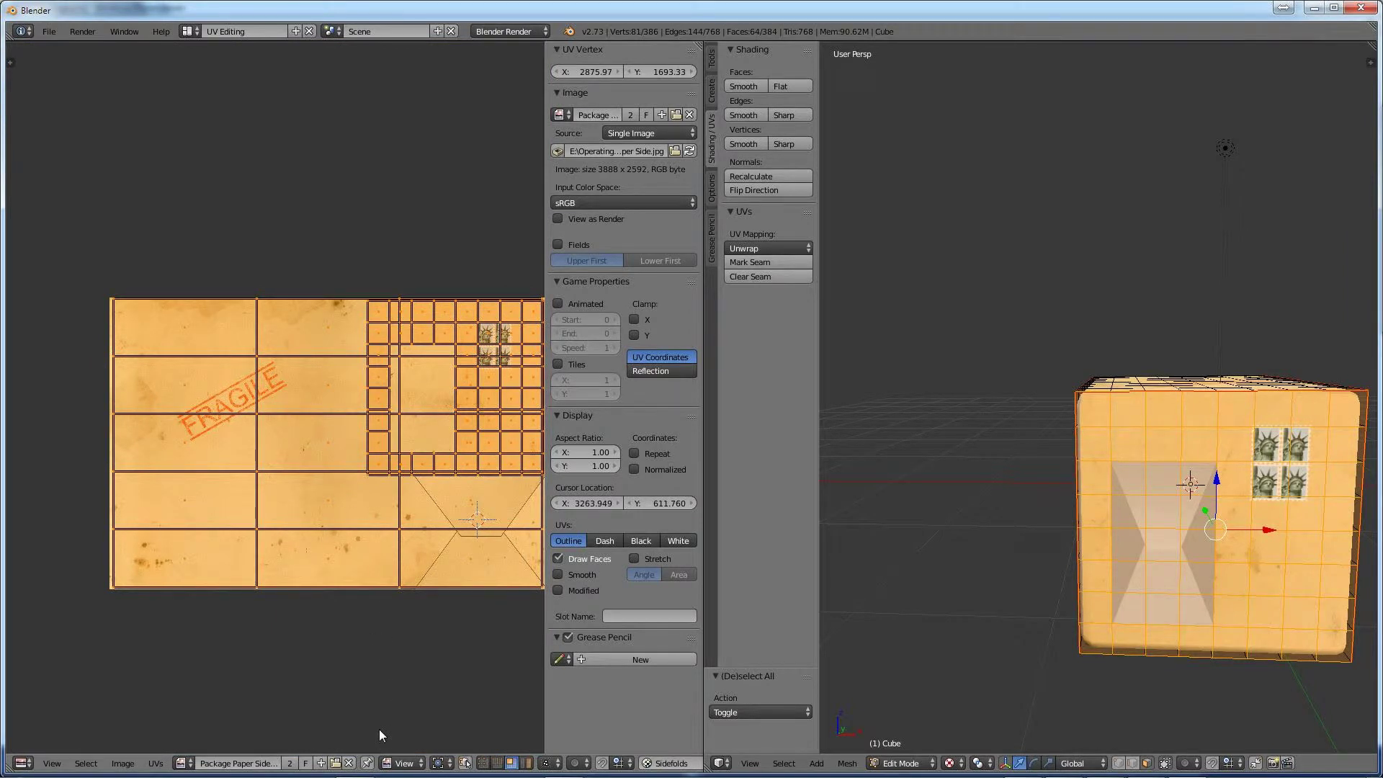
left_click(336, 763)
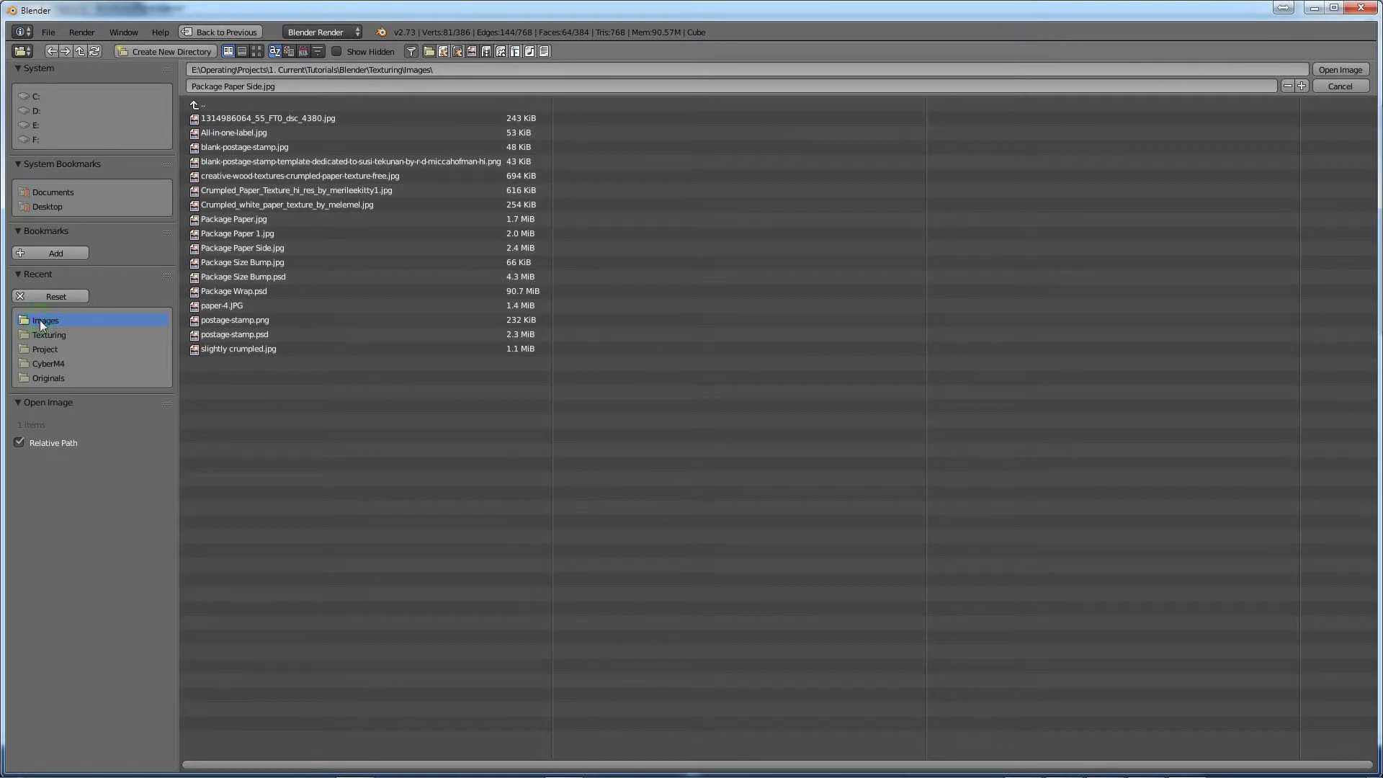
left_click(1329, 72)
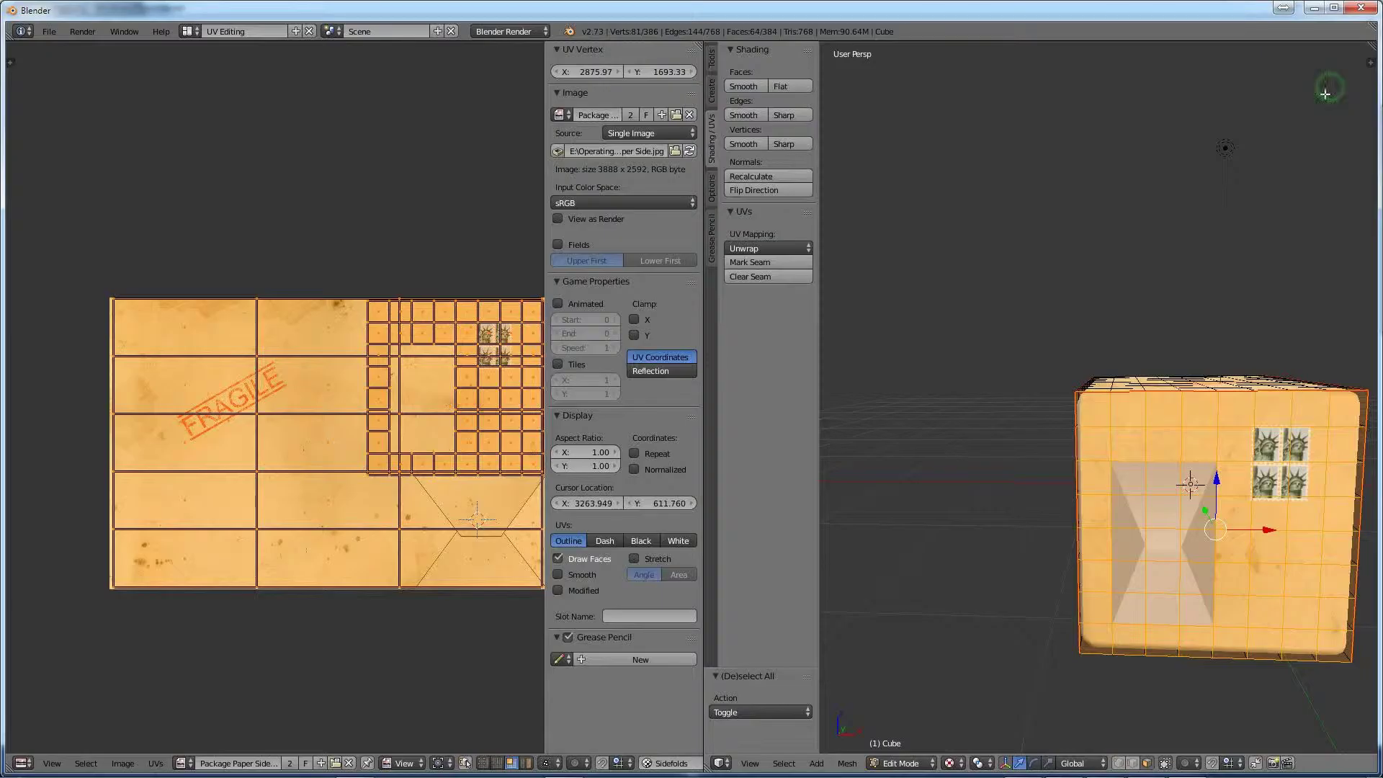
Assign Package Size Bump.jpg to the selected cube side and unwrap its faces with the standard Unwrap method.
left_click(181, 763)
left_click(217, 659)
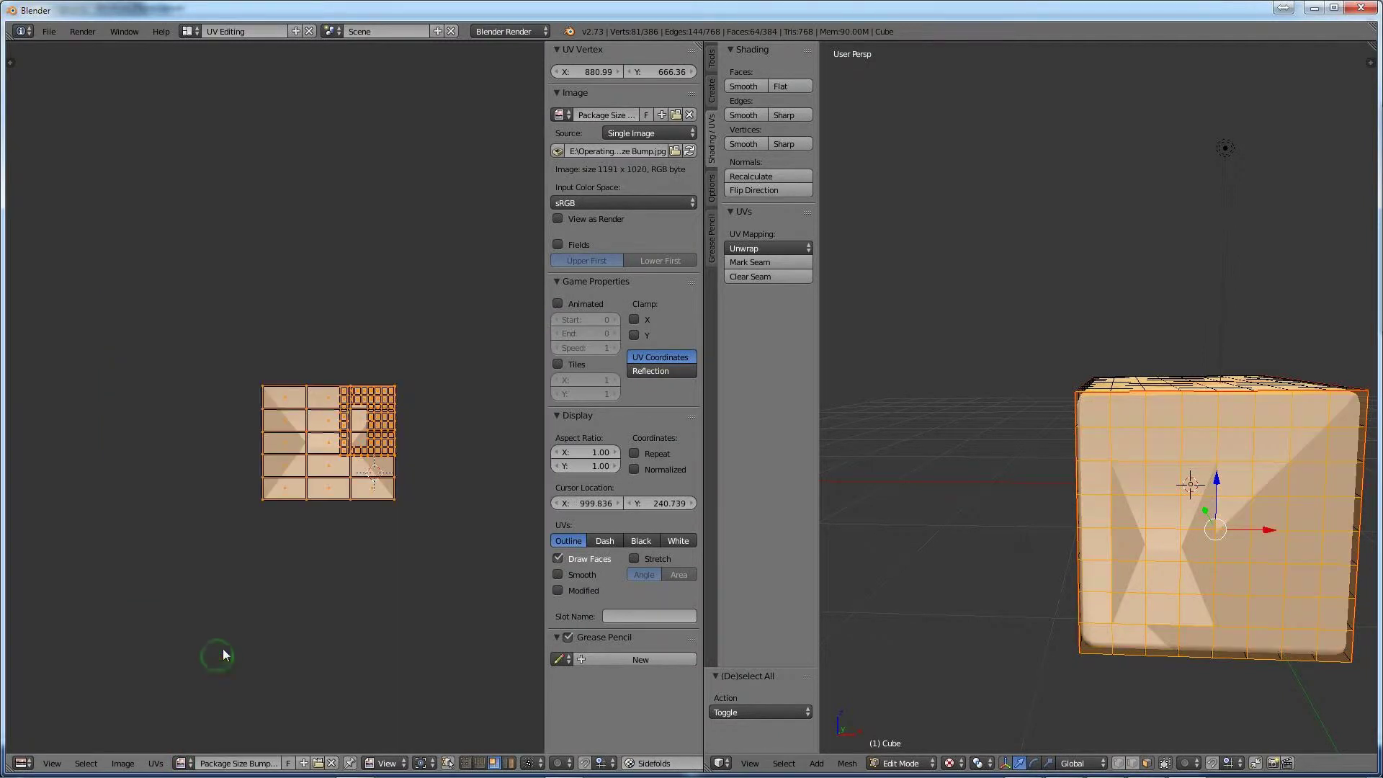
mouse_move(975, 543)
middle_mouse_down()
mouse_move(889, 559)
mouse_move(1033, 559)
mouse_move(1059, 574)
mouse_move(975, 565)
middle_mouse_up()
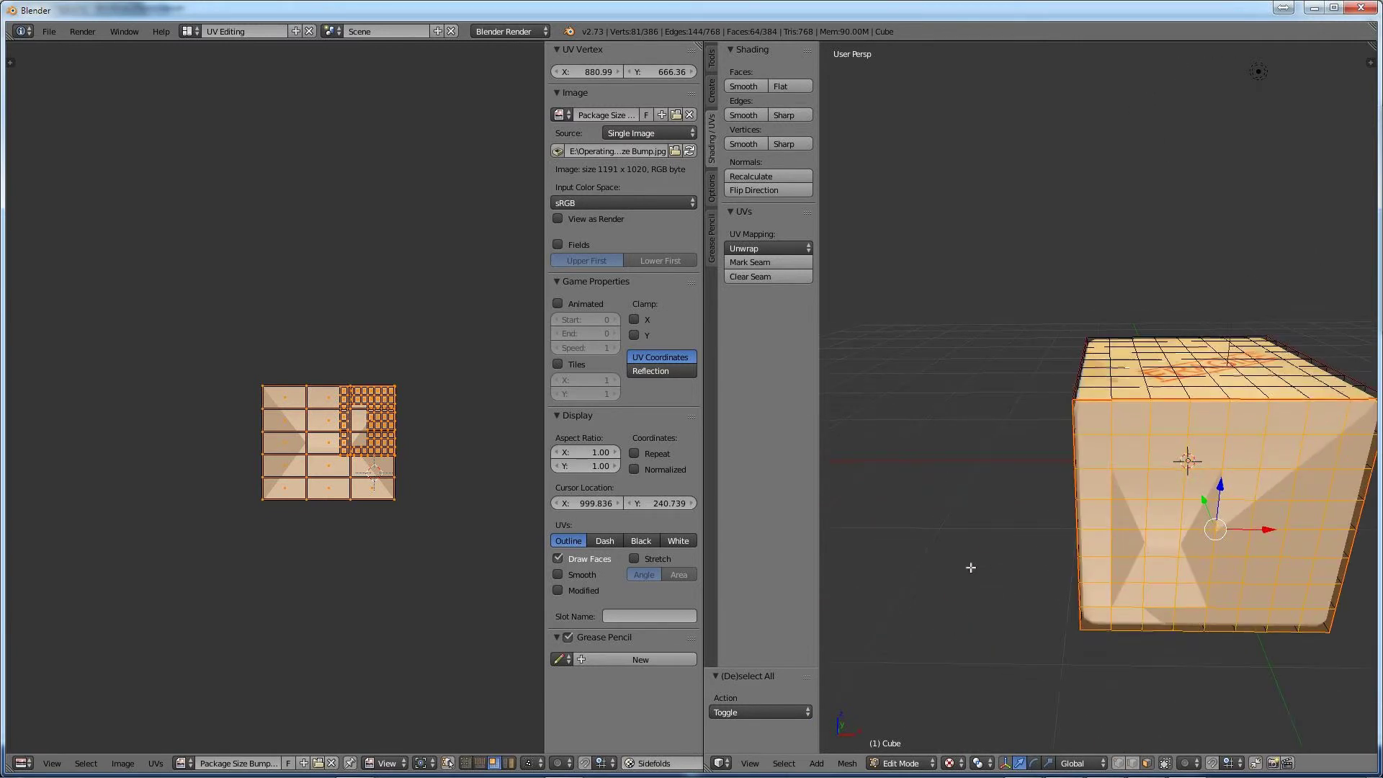
scroll(1004, 564, "down", 3)
middle_click_drag(1138, 589, 877, 559)
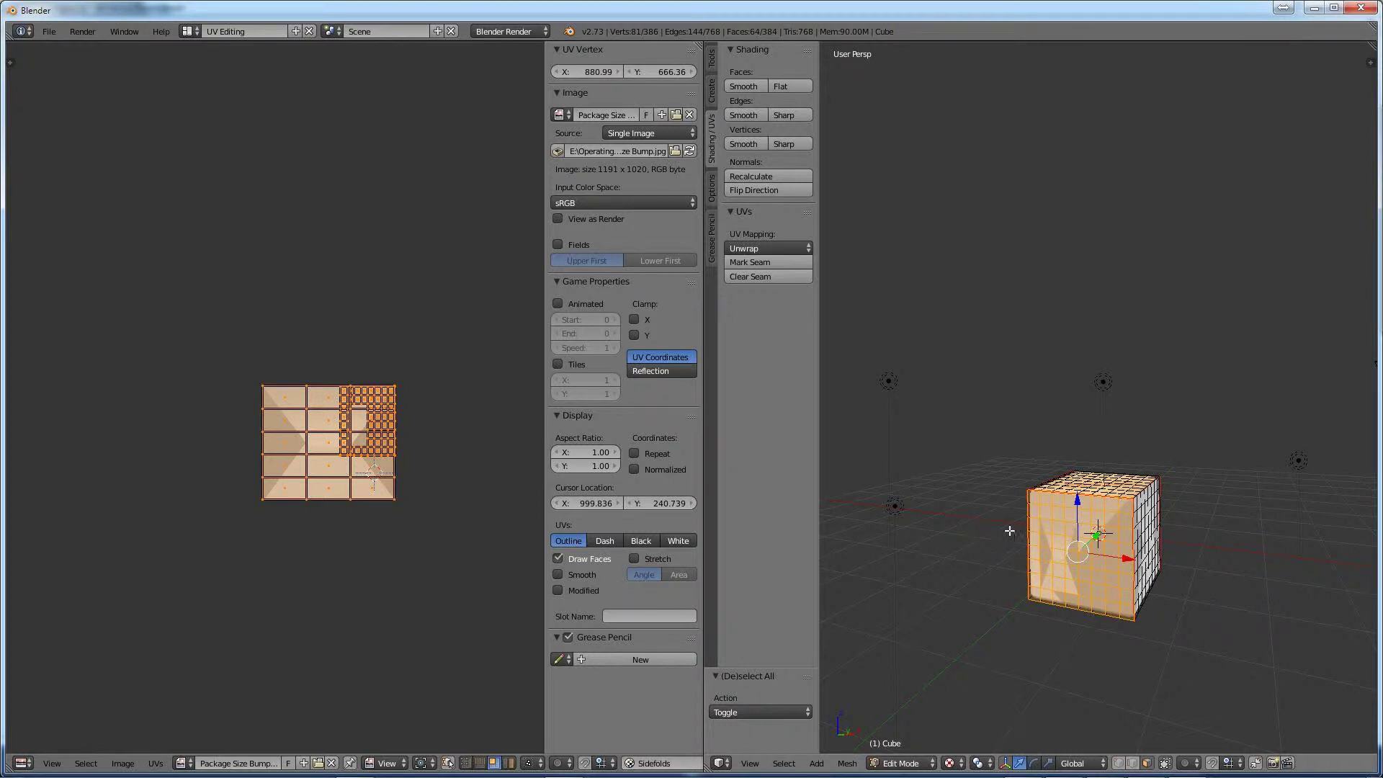
left_click(780, 250)
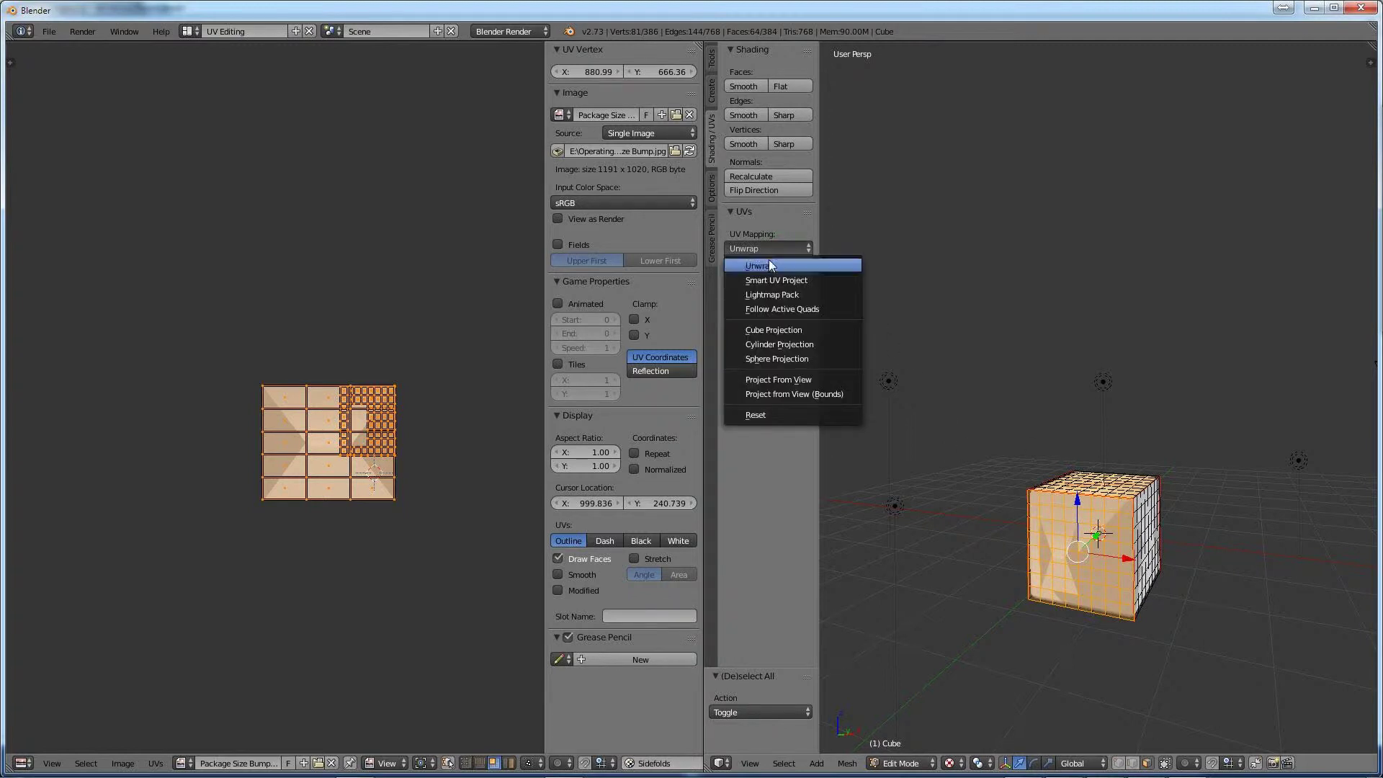
left_click(768, 266)
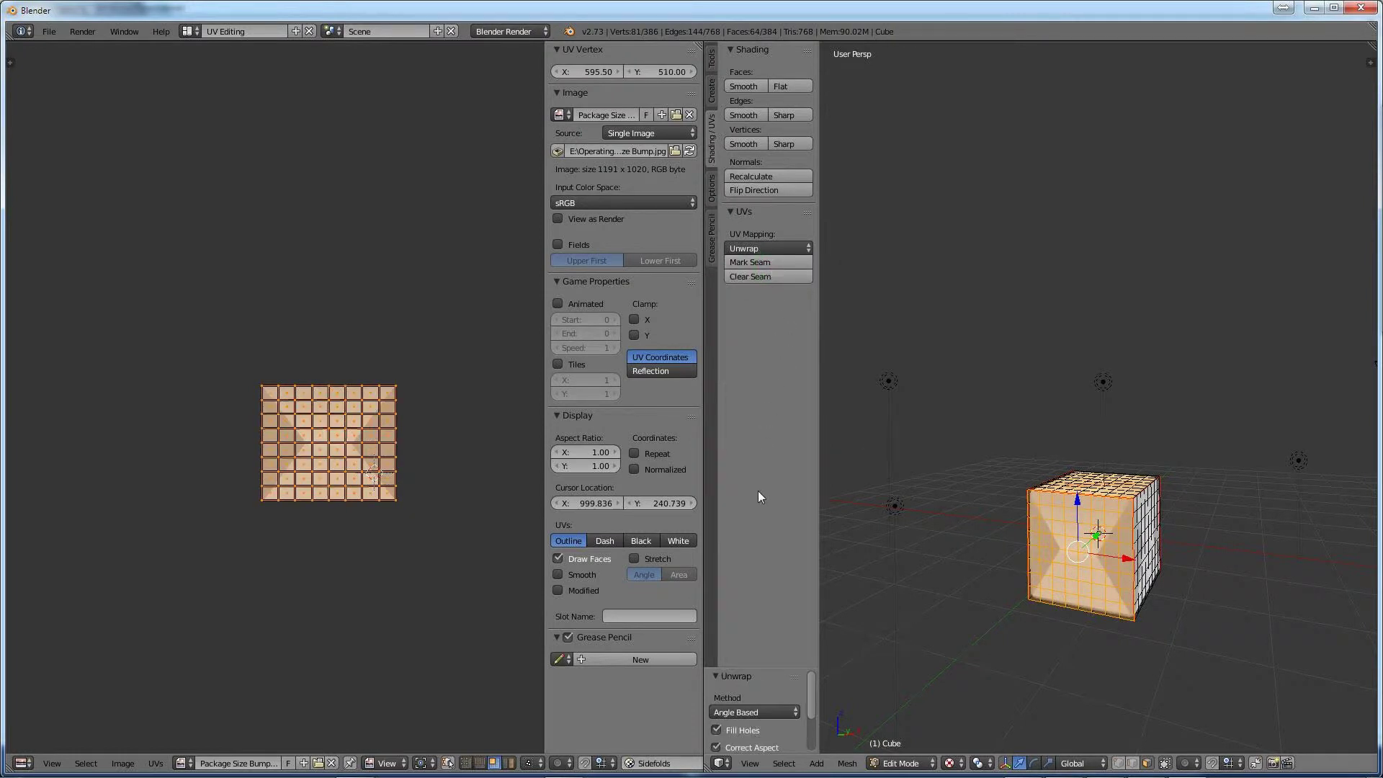
Scale the unwrapped UVs to about 0.25 and move them about 422 pixels right and 13 pixels up, onto the bump image's right-hand gray triangle.
scroll(315, 475, "up", 2)
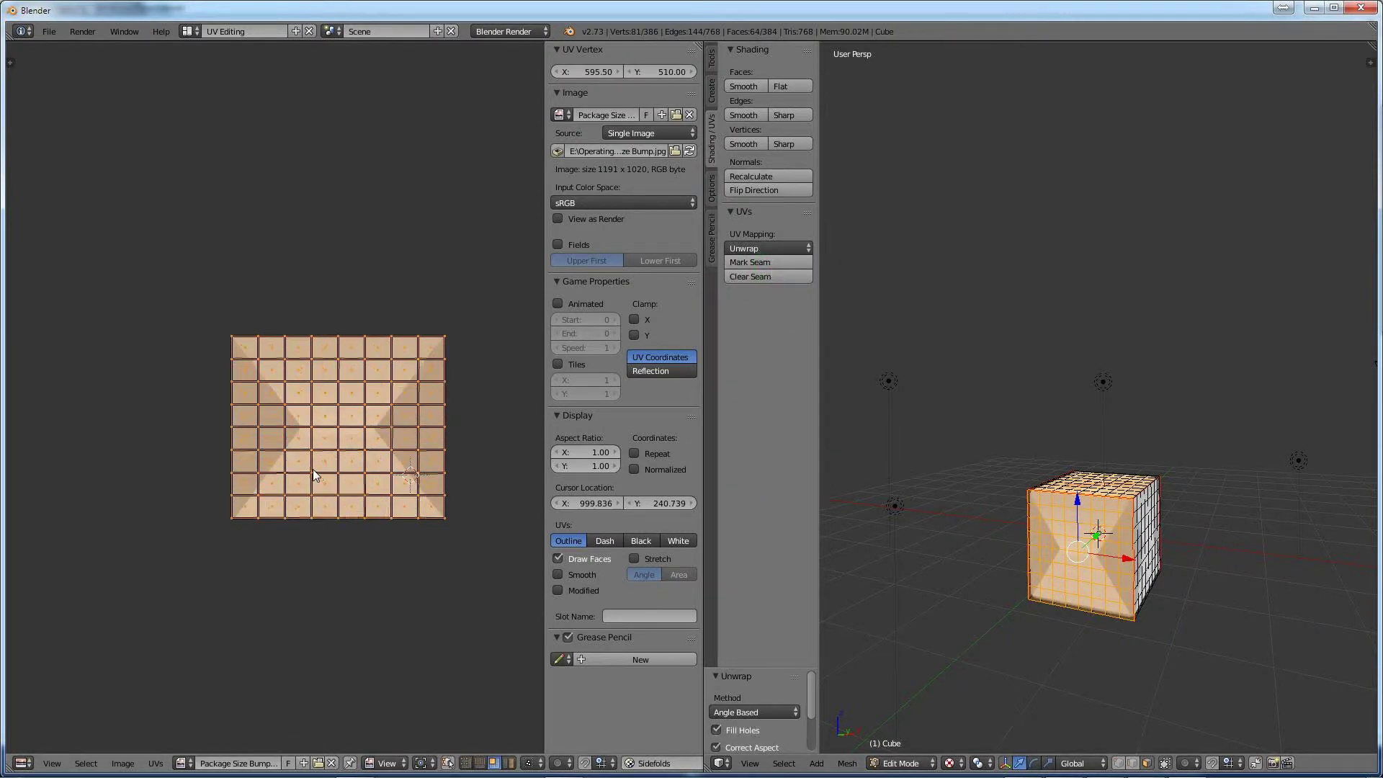
scroll(315, 475, "up", 1)
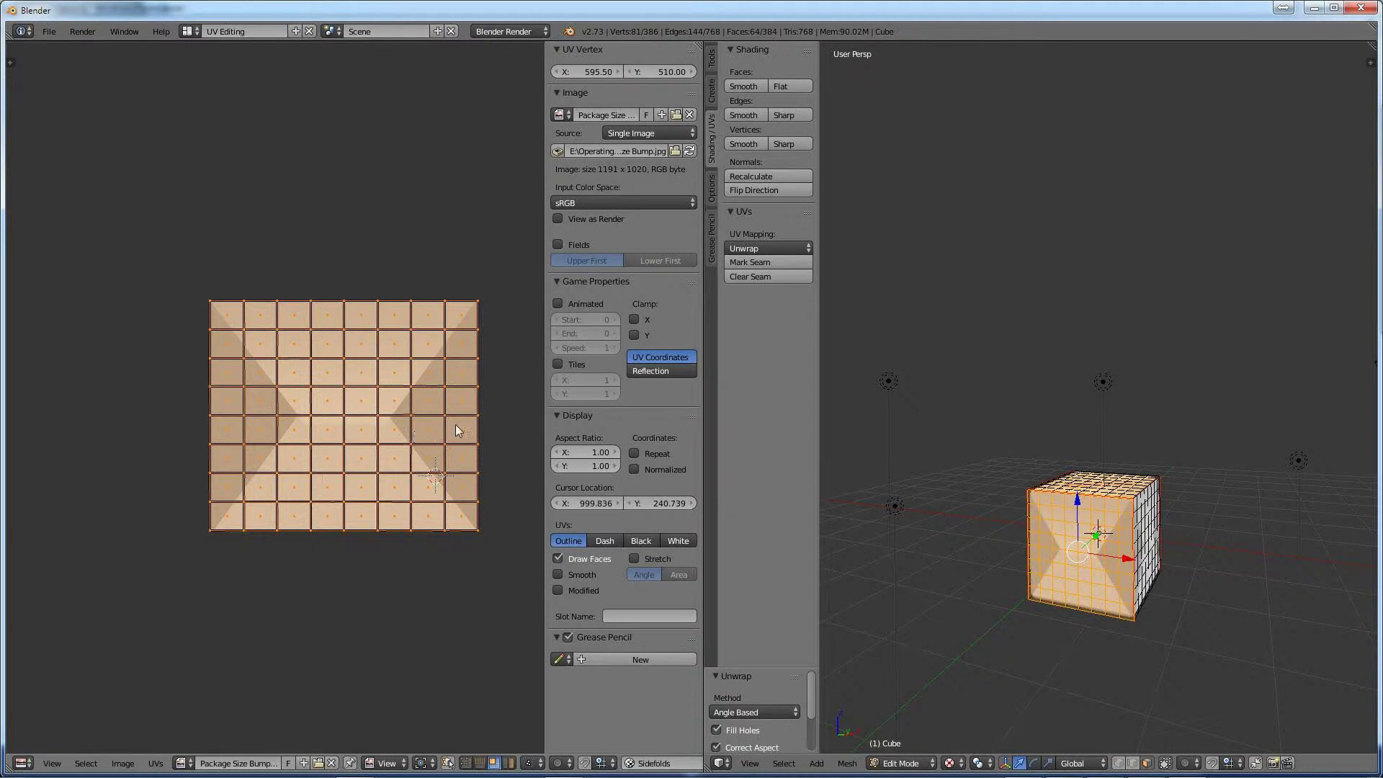
key("s")
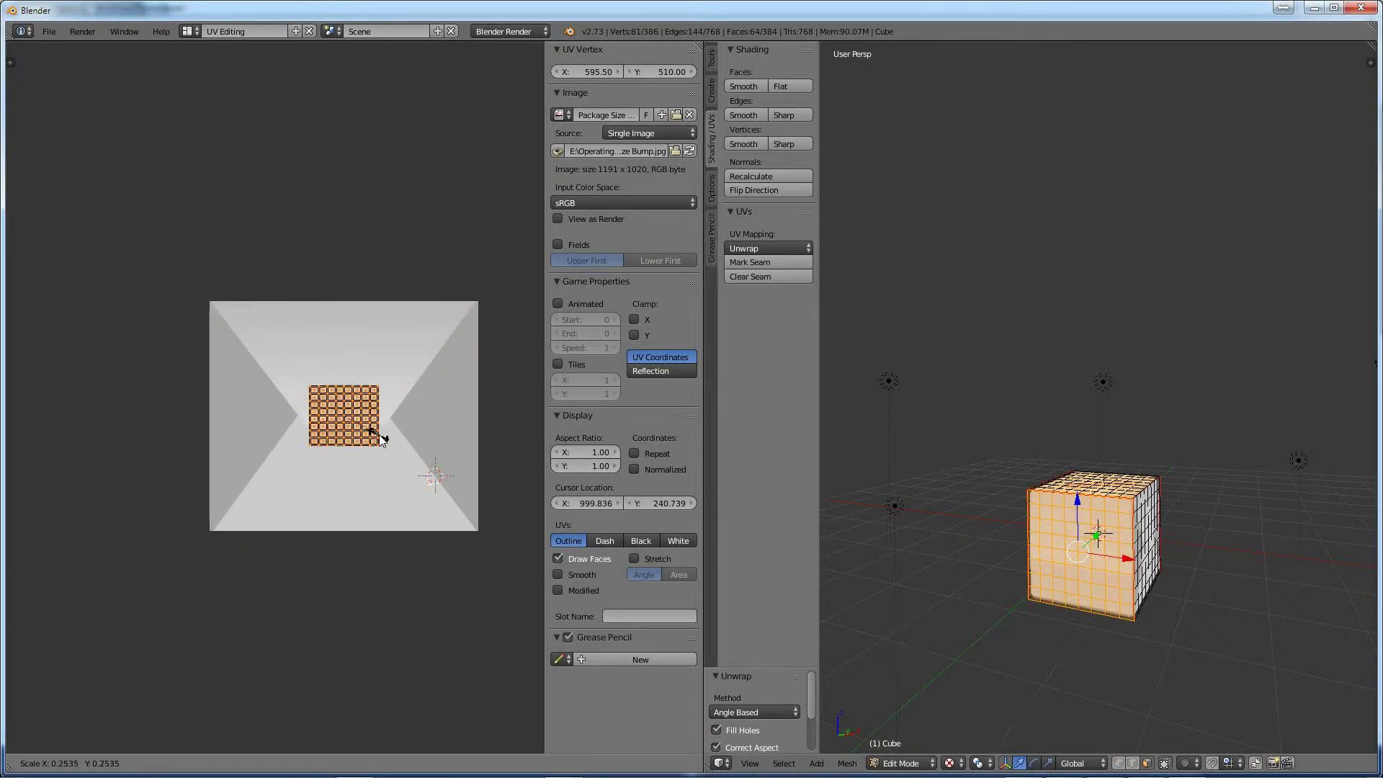
left_click(379, 436)
key("g")
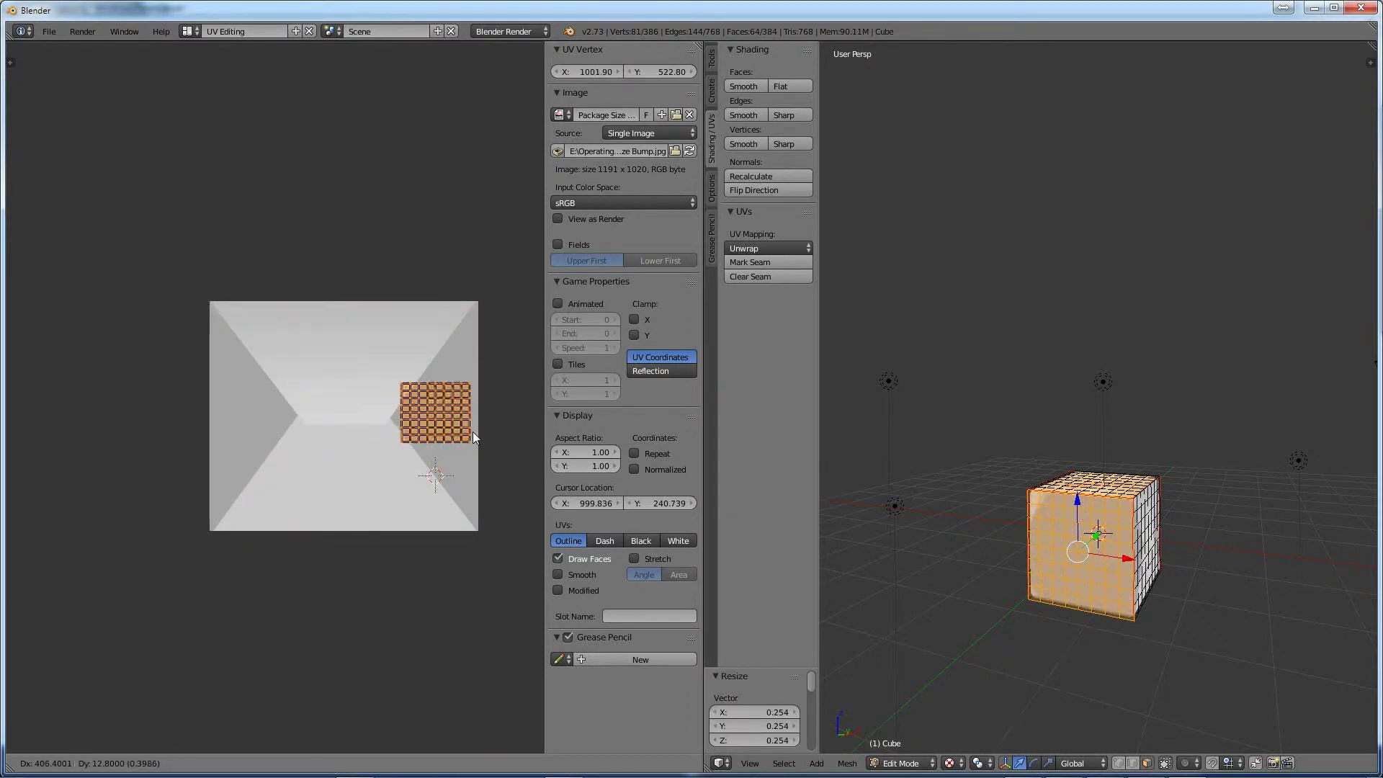
left_click(474, 430)
Shrink the UVs by 0.8 along X and about 0.87 uniformly, and move them about 16 pixels right and 6 pixels down inside the gray triangle.
key("s")
key("x")
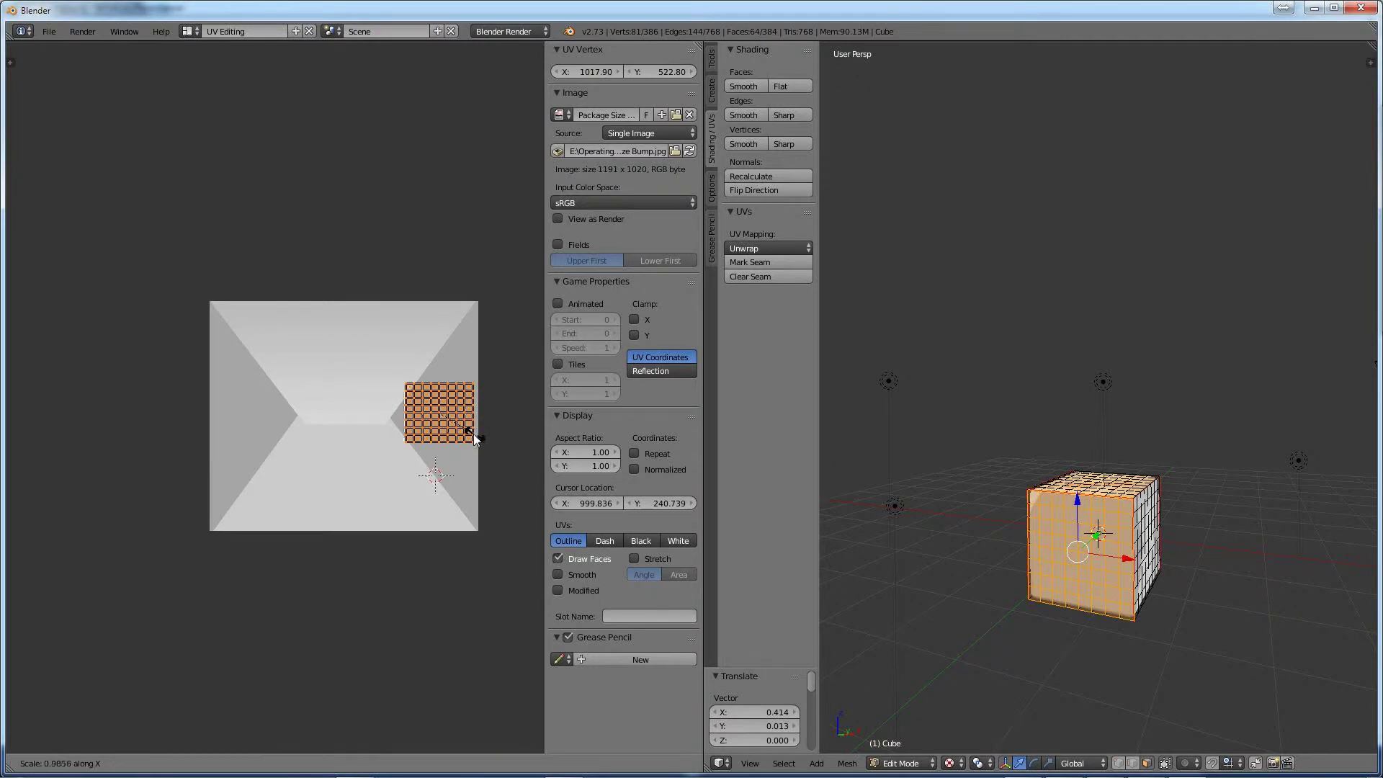
left_click(467, 436)
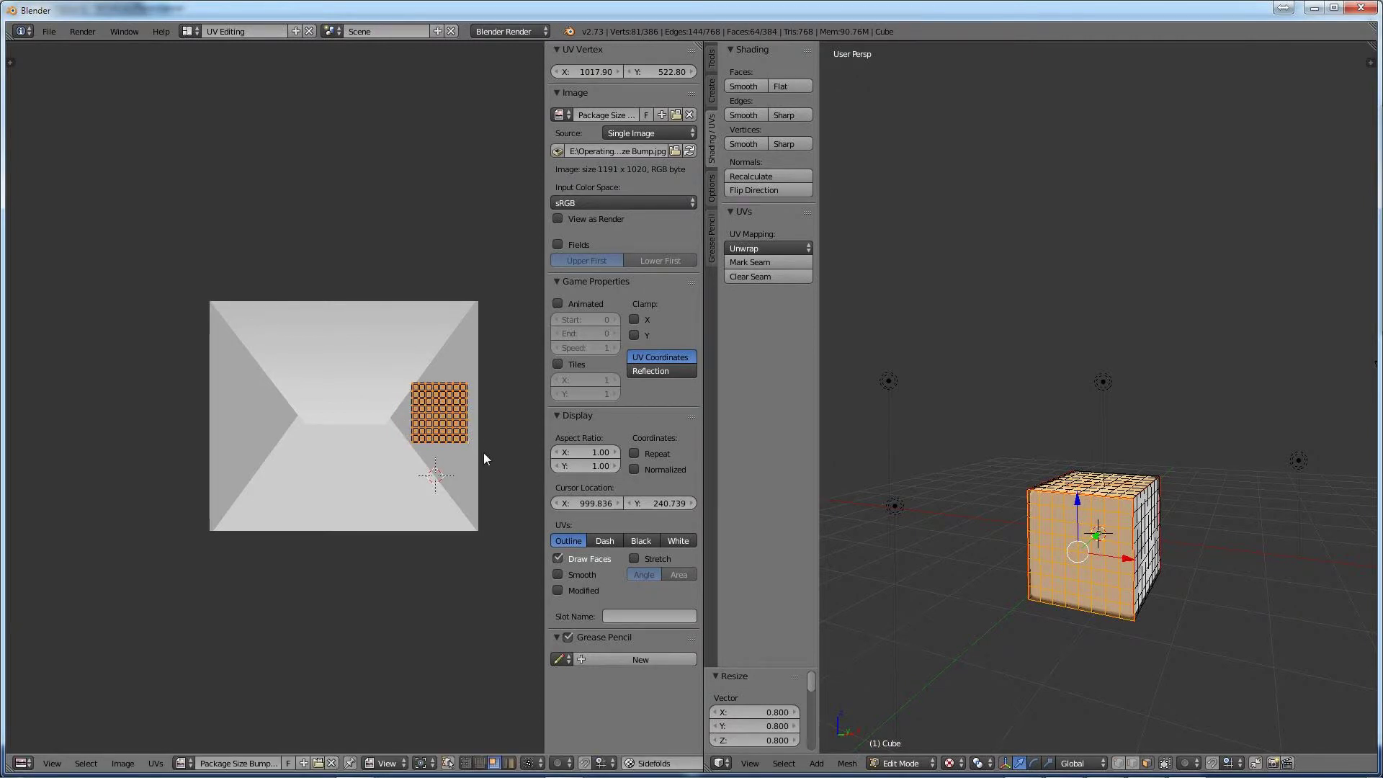
key("s")
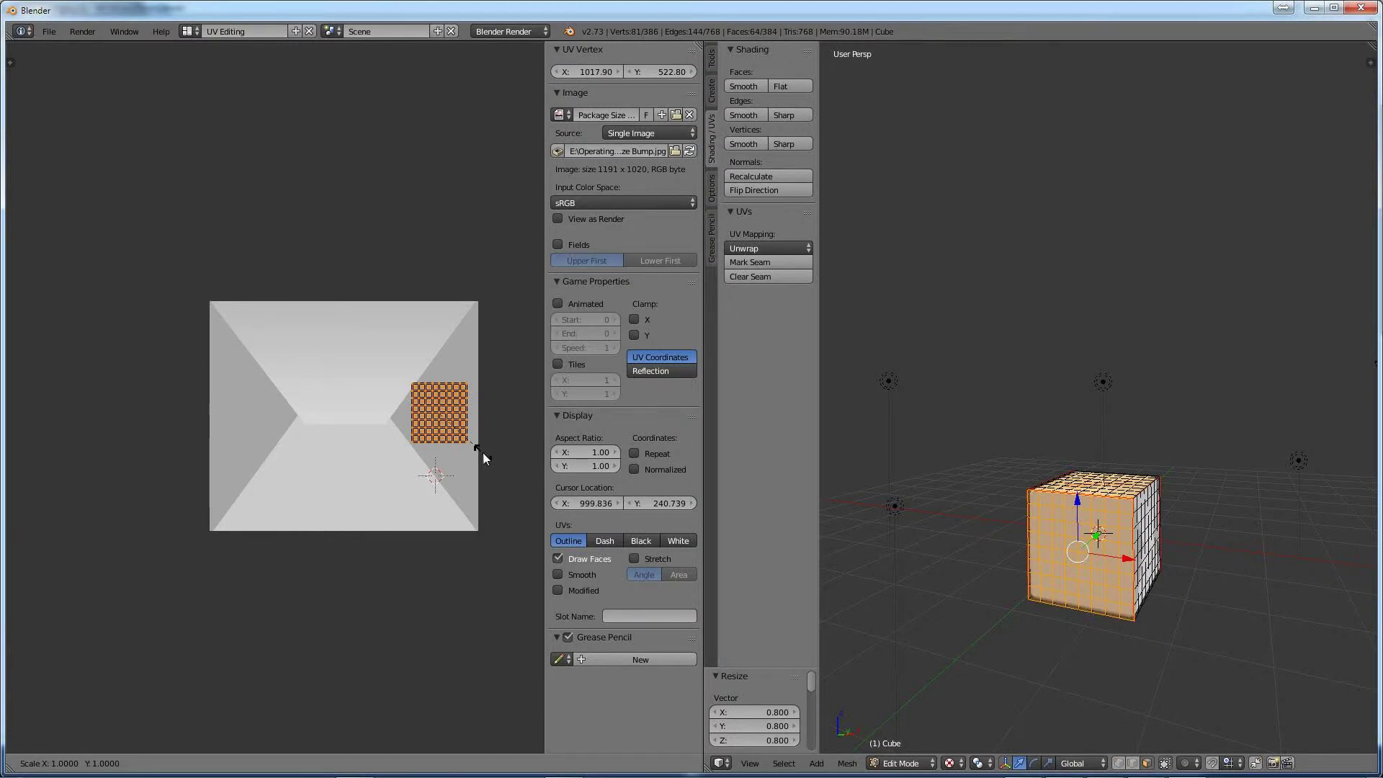
left_click(474, 451)
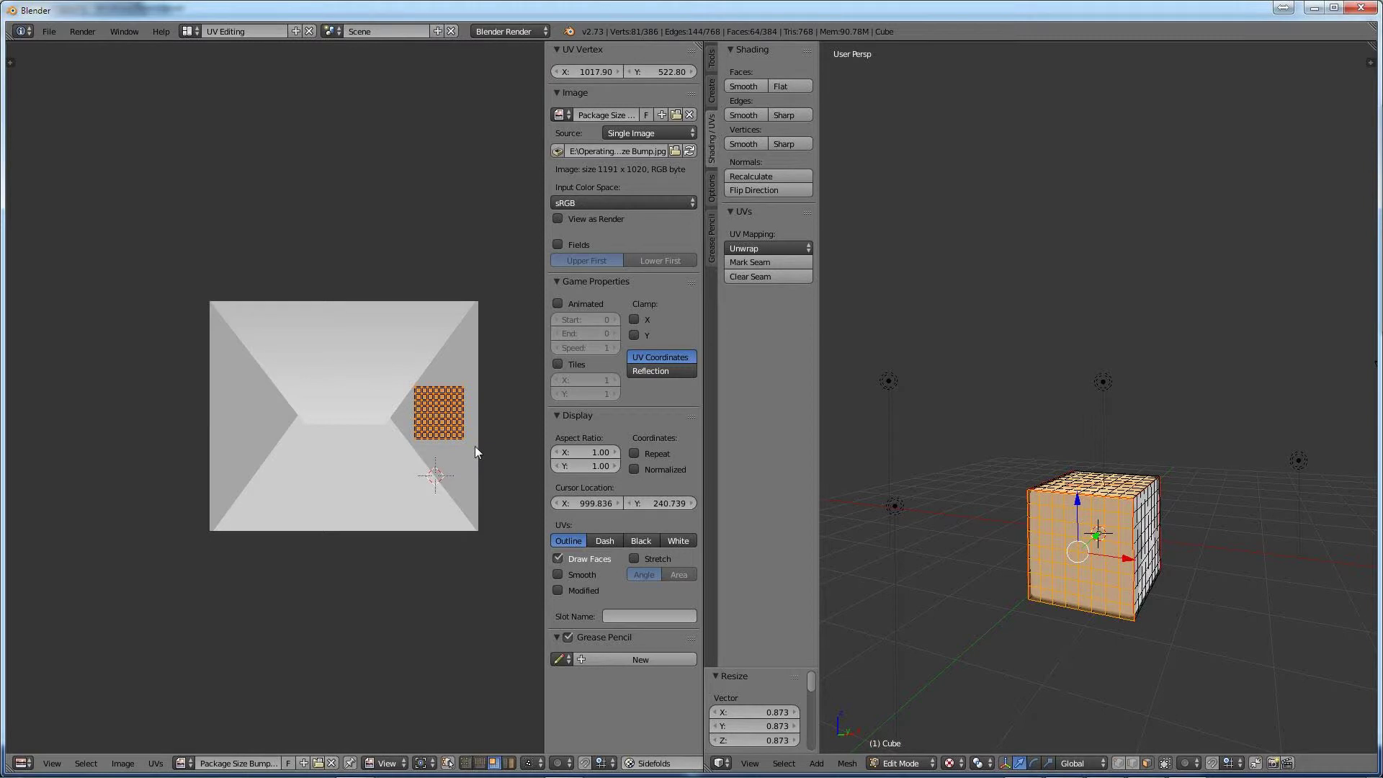
key("g")
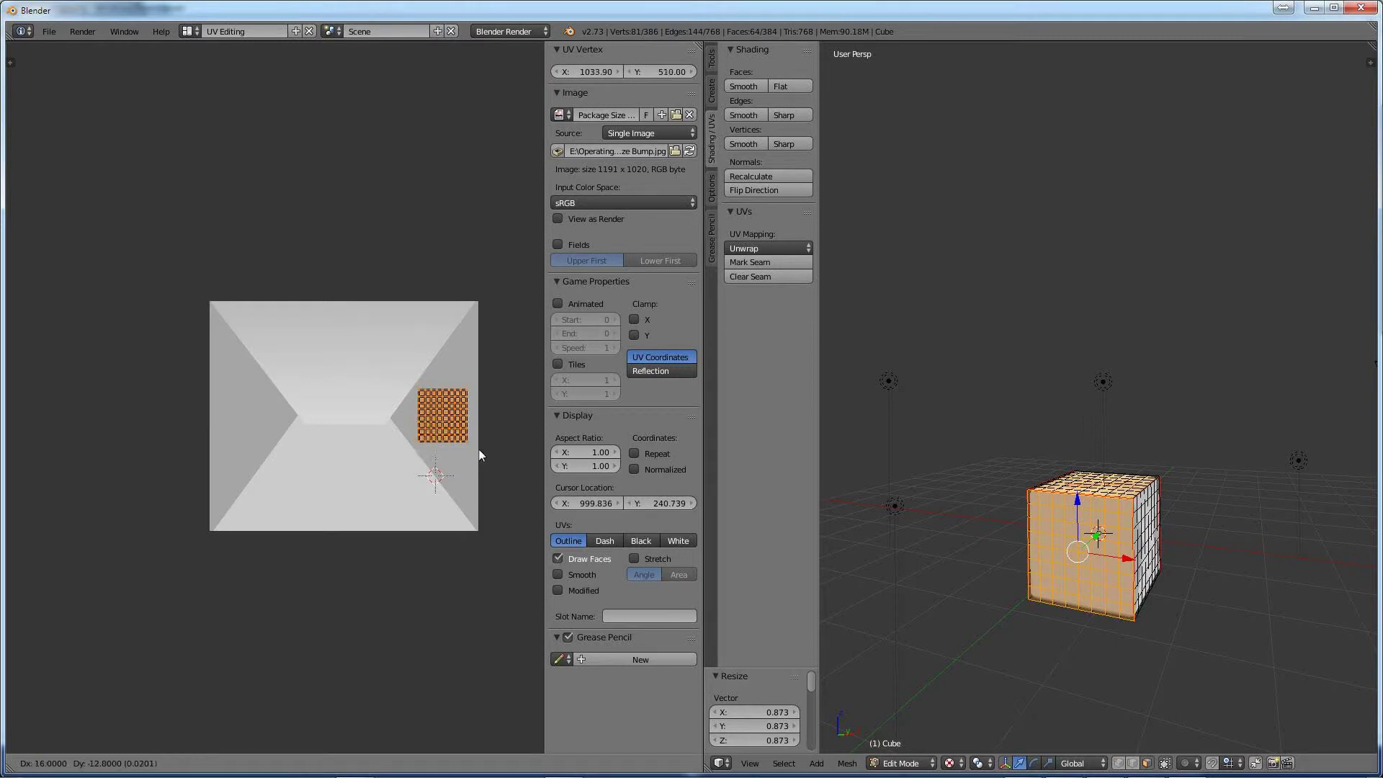
left_click(478, 447)
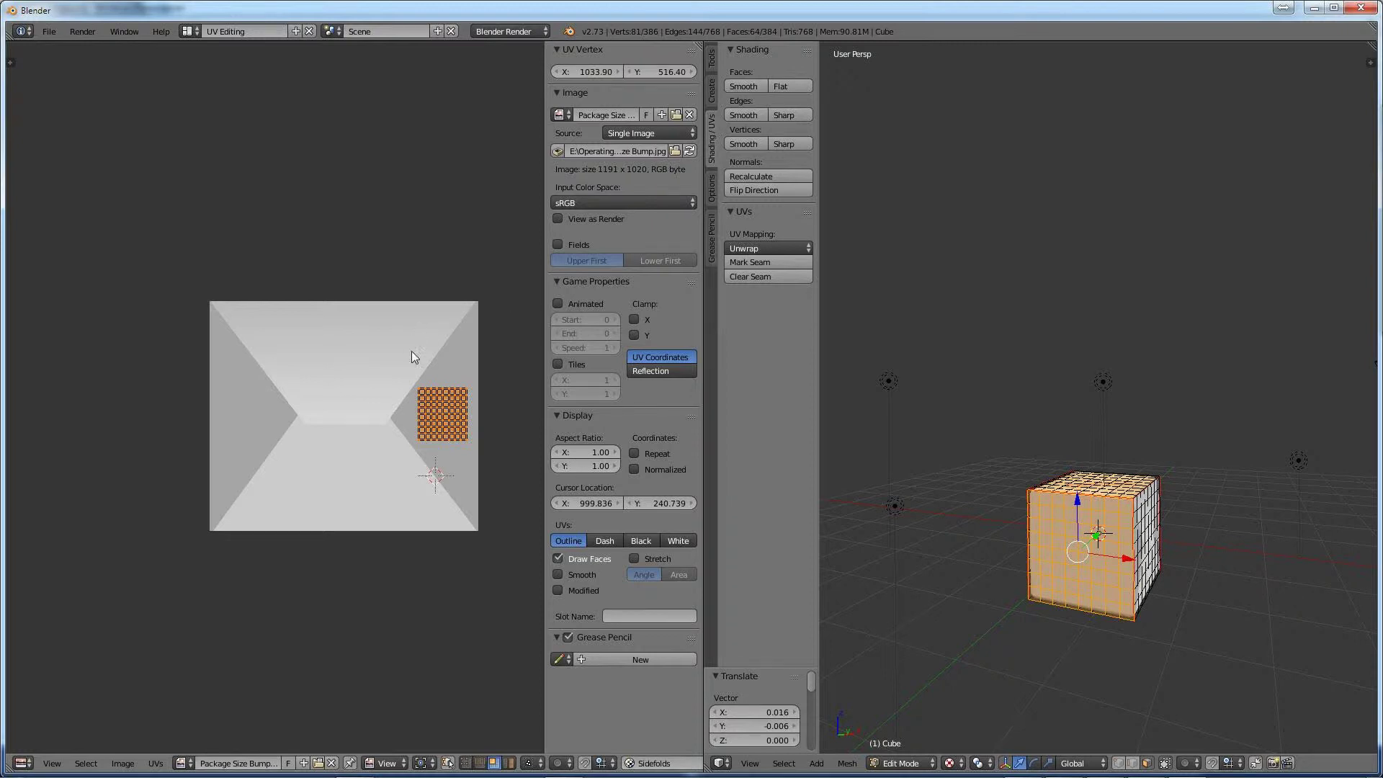
Clear the selection and select all faces of the cube's top side with the FRAGILE stamp.
mouse_move(1085, 617)
middle_mouse_down()
mouse_move(1145, 601)
mouse_move(1078, 612)
middle_mouse_up()
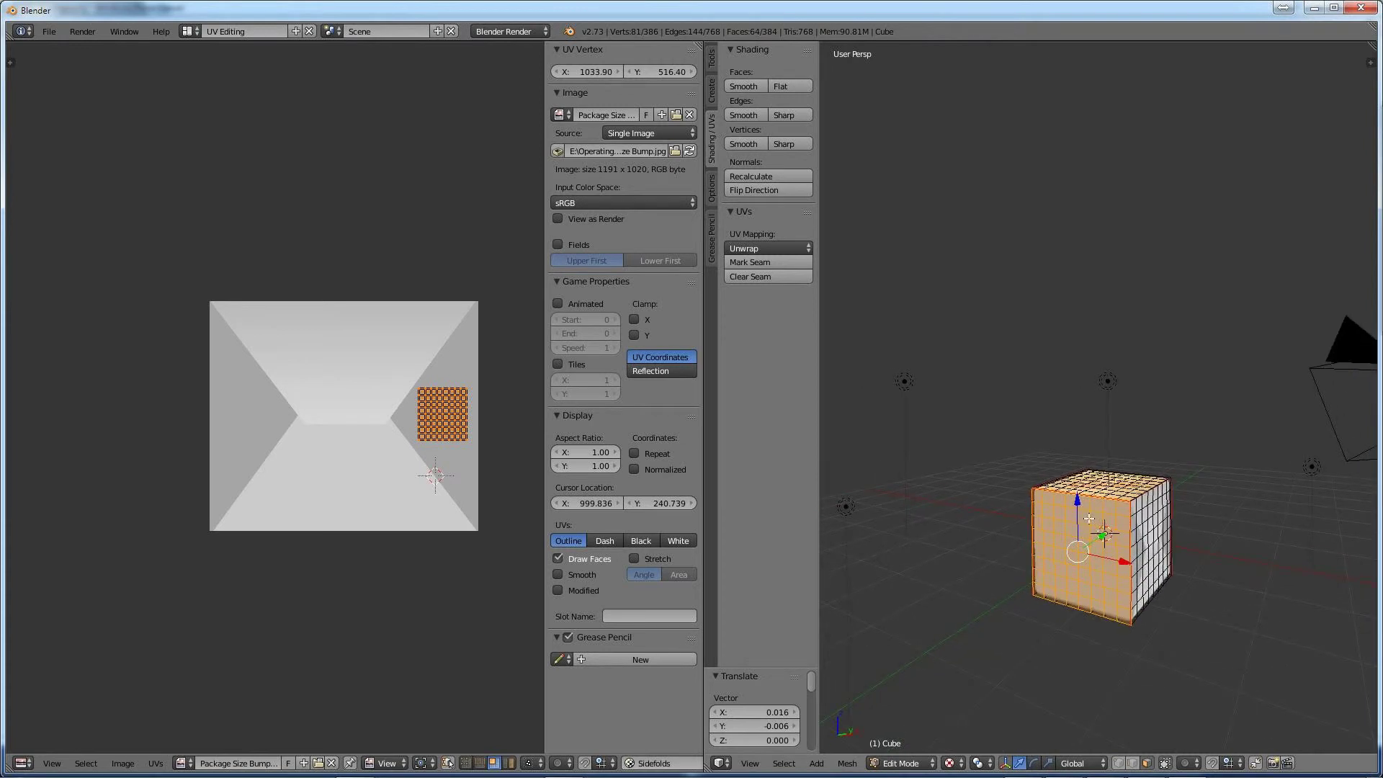
middle_click_drag(1077, 561, 1087, 633)
key("a")
key("c")
mouse_move(1133, 463)
left_mouse_down()
mouse_move(1059, 479)
mouse_move(1048, 497)
mouse_move(1091, 513)
mouse_move(1116, 495)
left_mouse_up()
right_click(1040, 531)
scroll(371, 494, "down", 3)
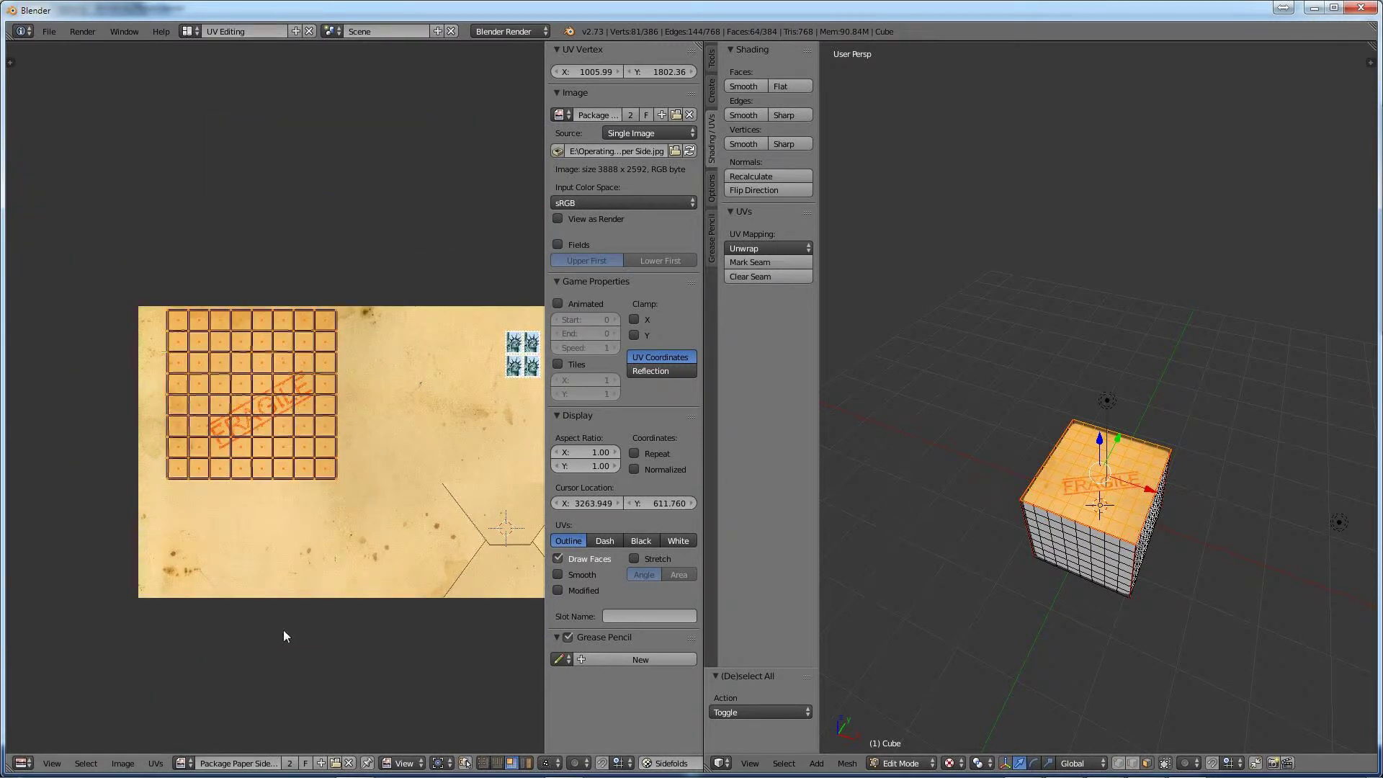
Assign Package Size Bump.jpg to the top side, scale its UVs to about 0.4 and move them onto the image's left-hand gray triangle.
left_click(182, 762)
left_click(209, 652)
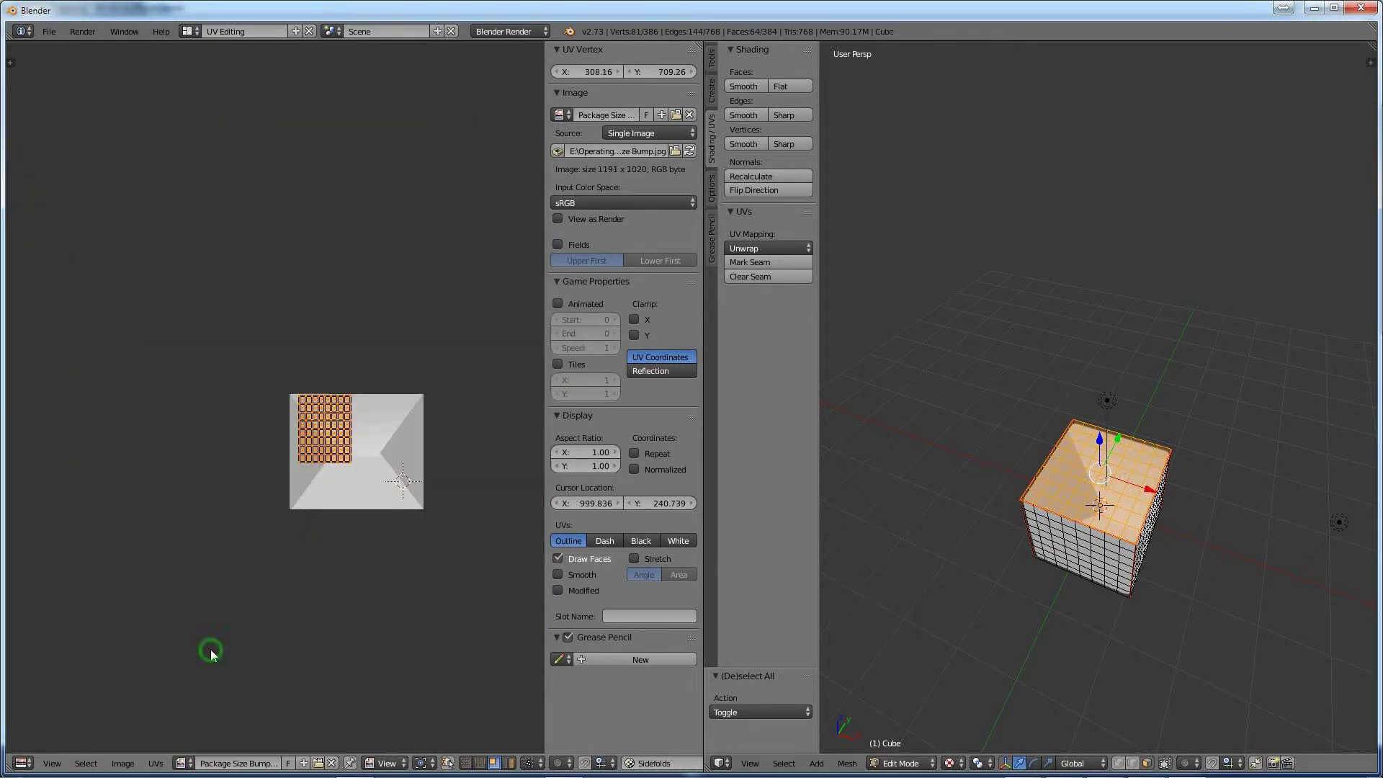
key("s")
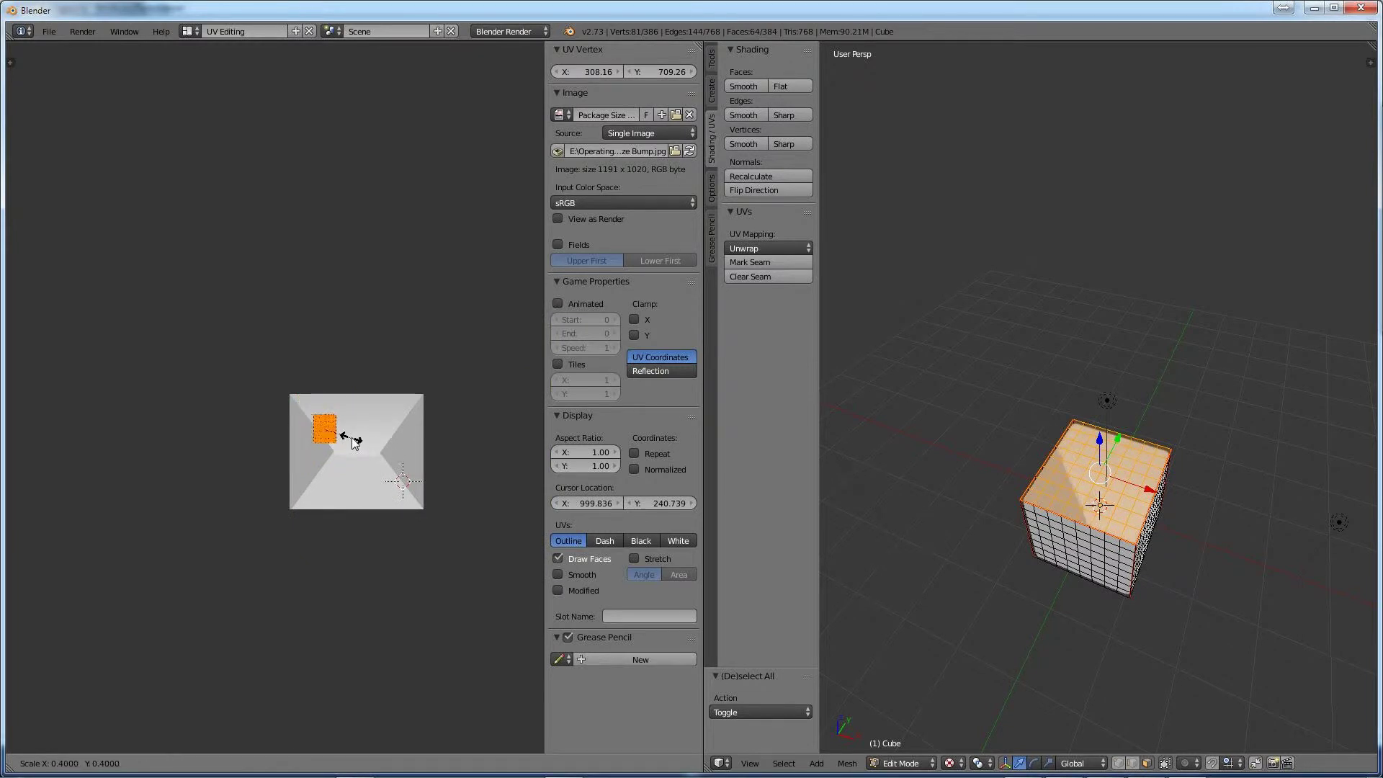
left_click(351, 438)
key("g")
left_click(334, 459)
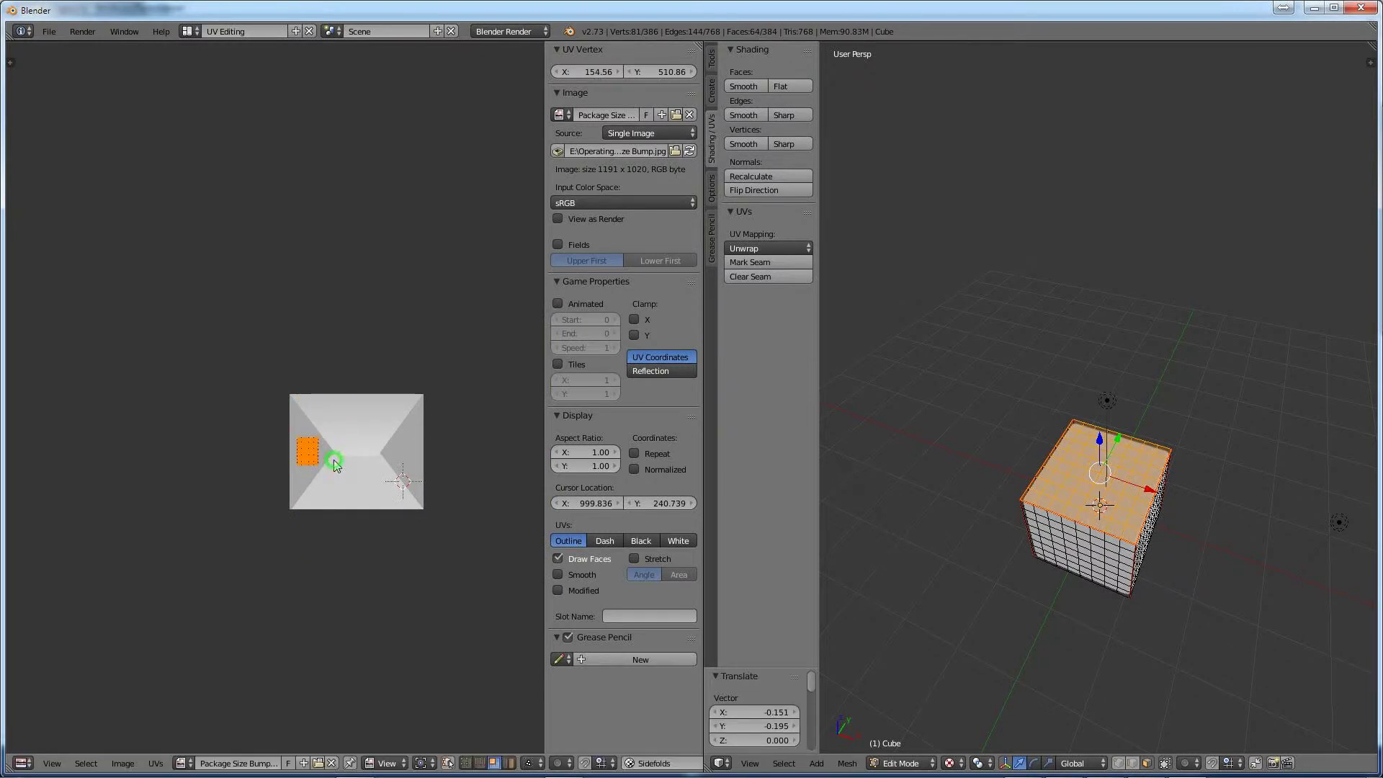
Clear the selection and select all faces of the cube's unlit back side.
scroll(353, 461, "up", 6)
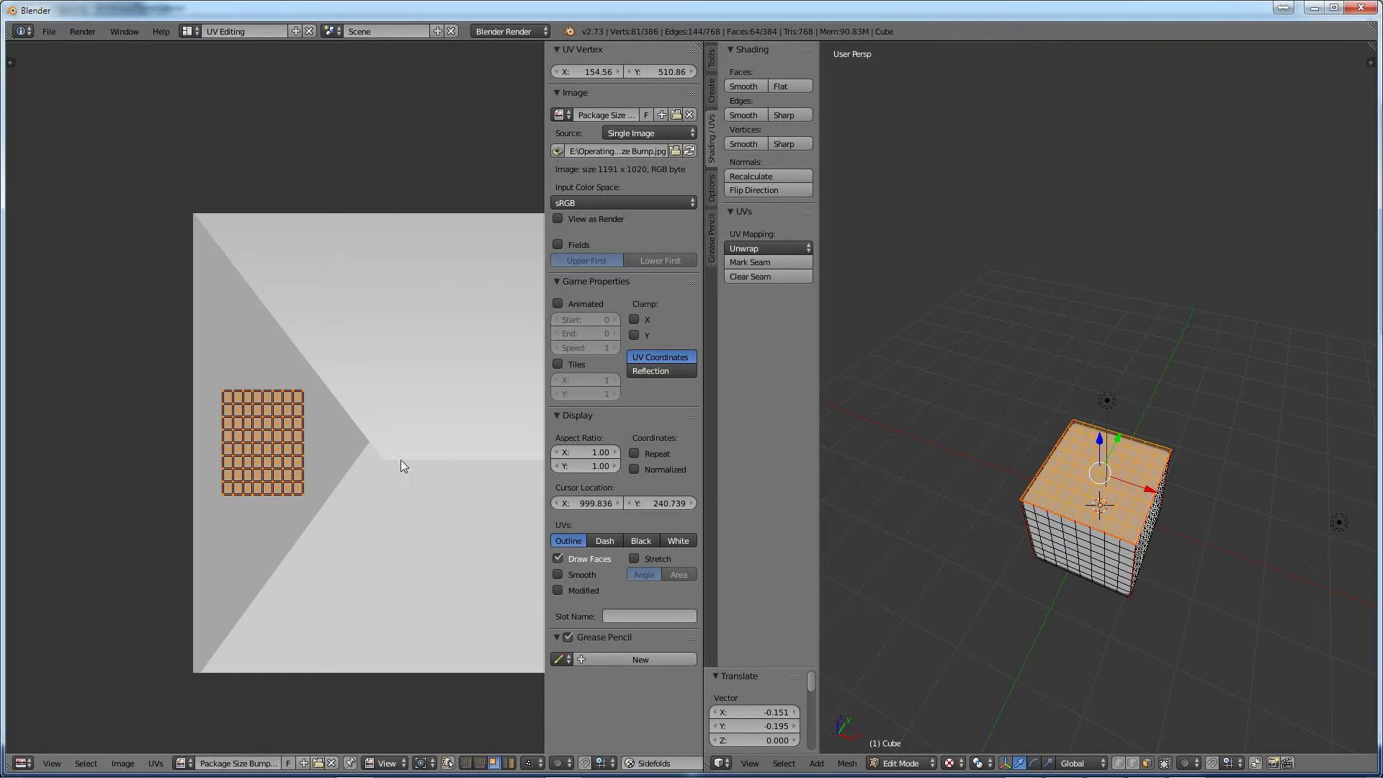
middle_click_drag(429, 481, 267, 450)
scroll(267, 451, "down", 1)
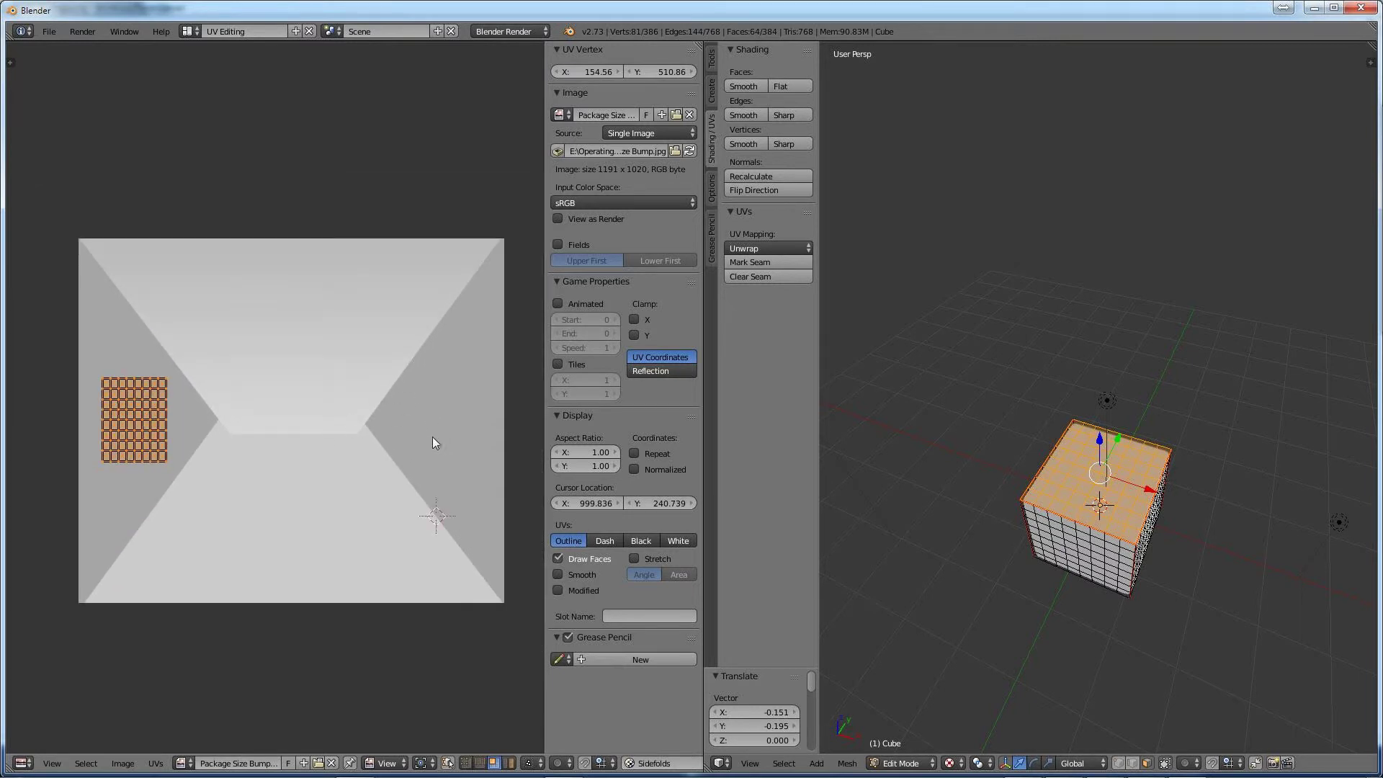
middle_click_drag(1054, 567, 833, 473)
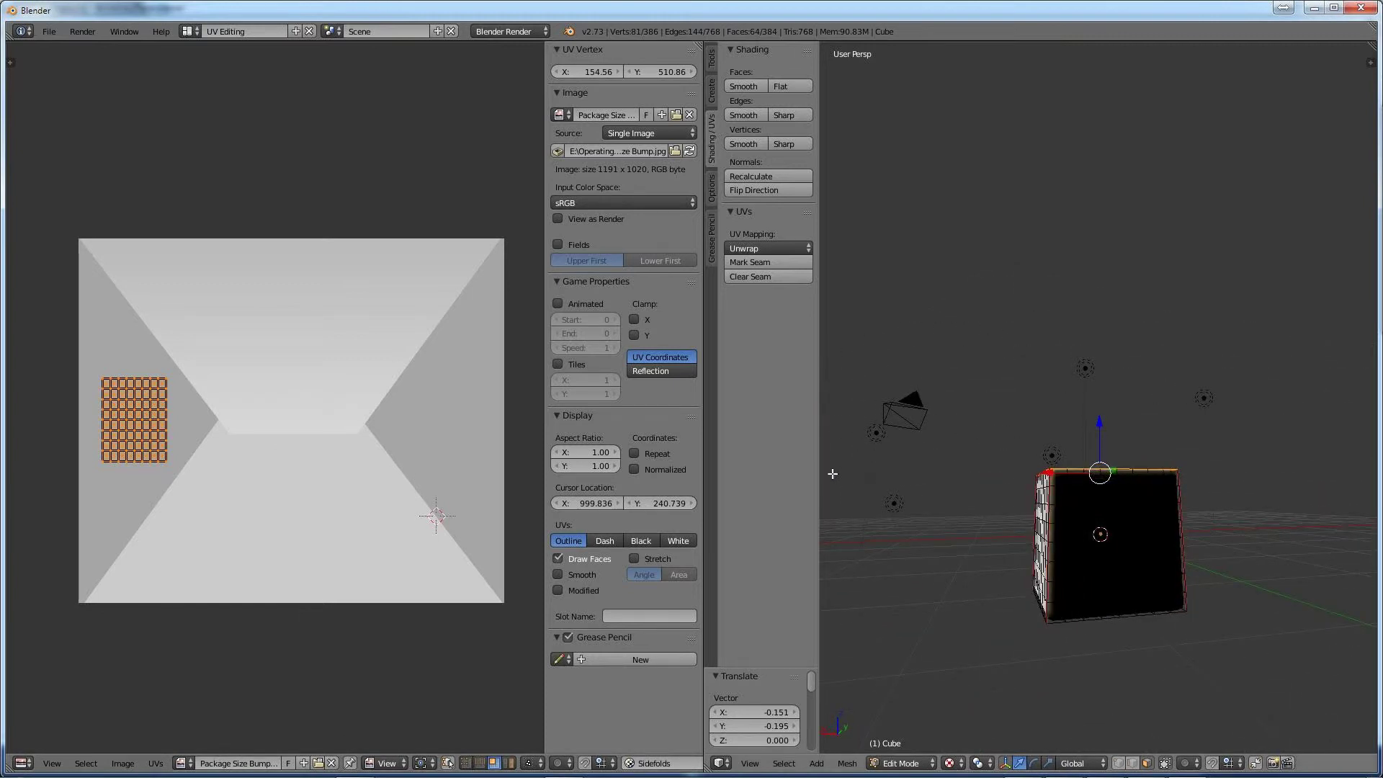
key("a")
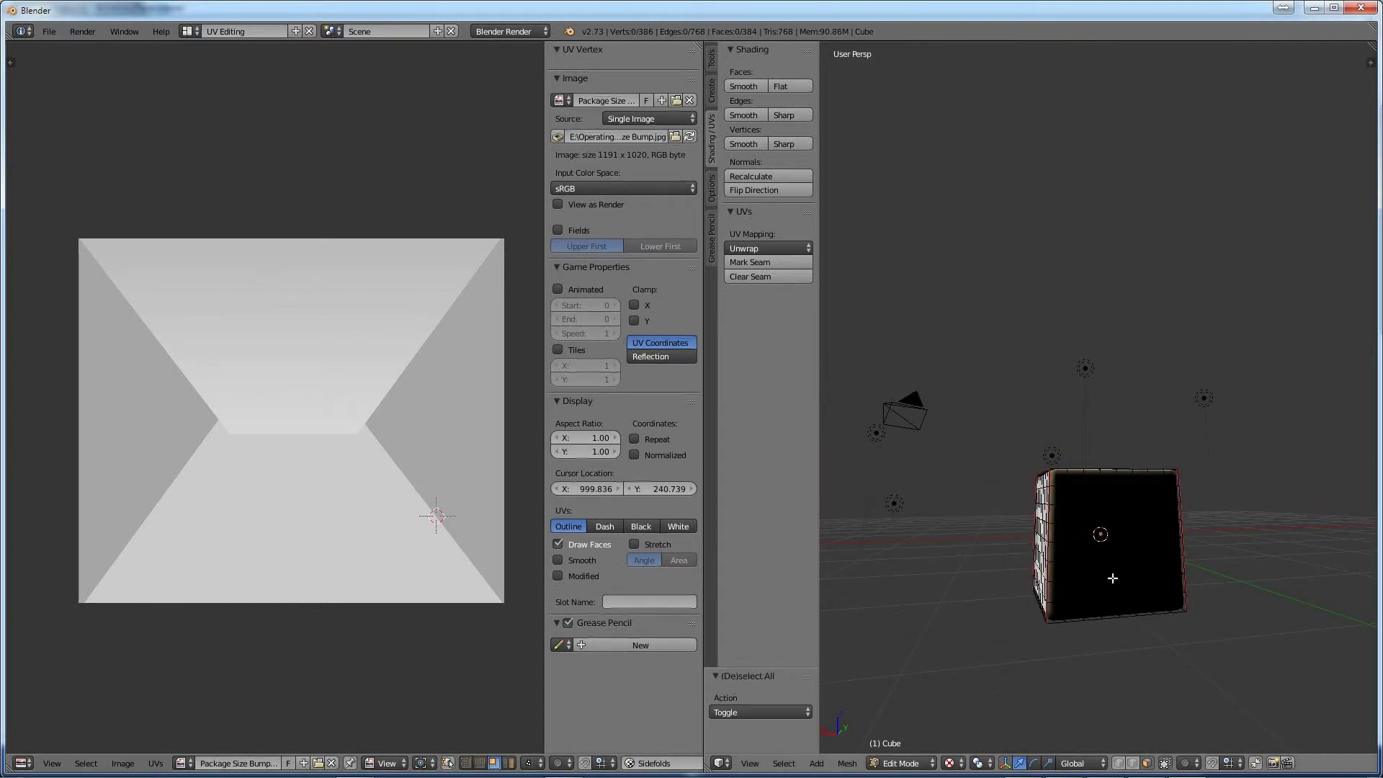
right_click(1077, 493)
mouse_move(1078, 493)
left_mouse_down()
mouse_move(1152, 490)
mouse_move(1154, 594)
mouse_move(1104, 572)
mouse_move(1098, 523)
mouse_move(1086, 567)
mouse_move(1078, 543)
mouse_move(1082, 530)
mouse_move(1073, 587)
left_mouse_up()
key("Escape")
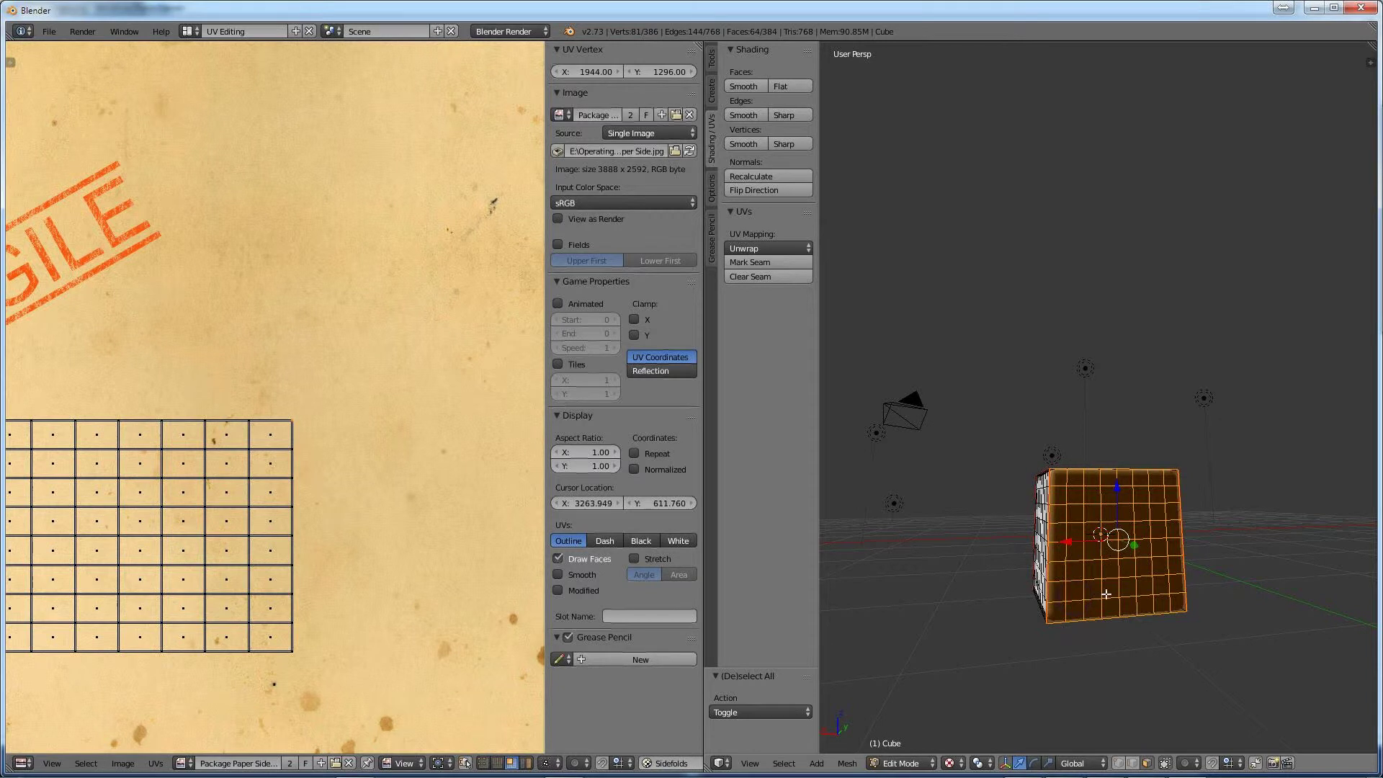
Assign Package Size Bump.jpg to the back side, scale all its UVs to 0.62 and move them onto the left-hand gray triangle.
left_click(184, 762)
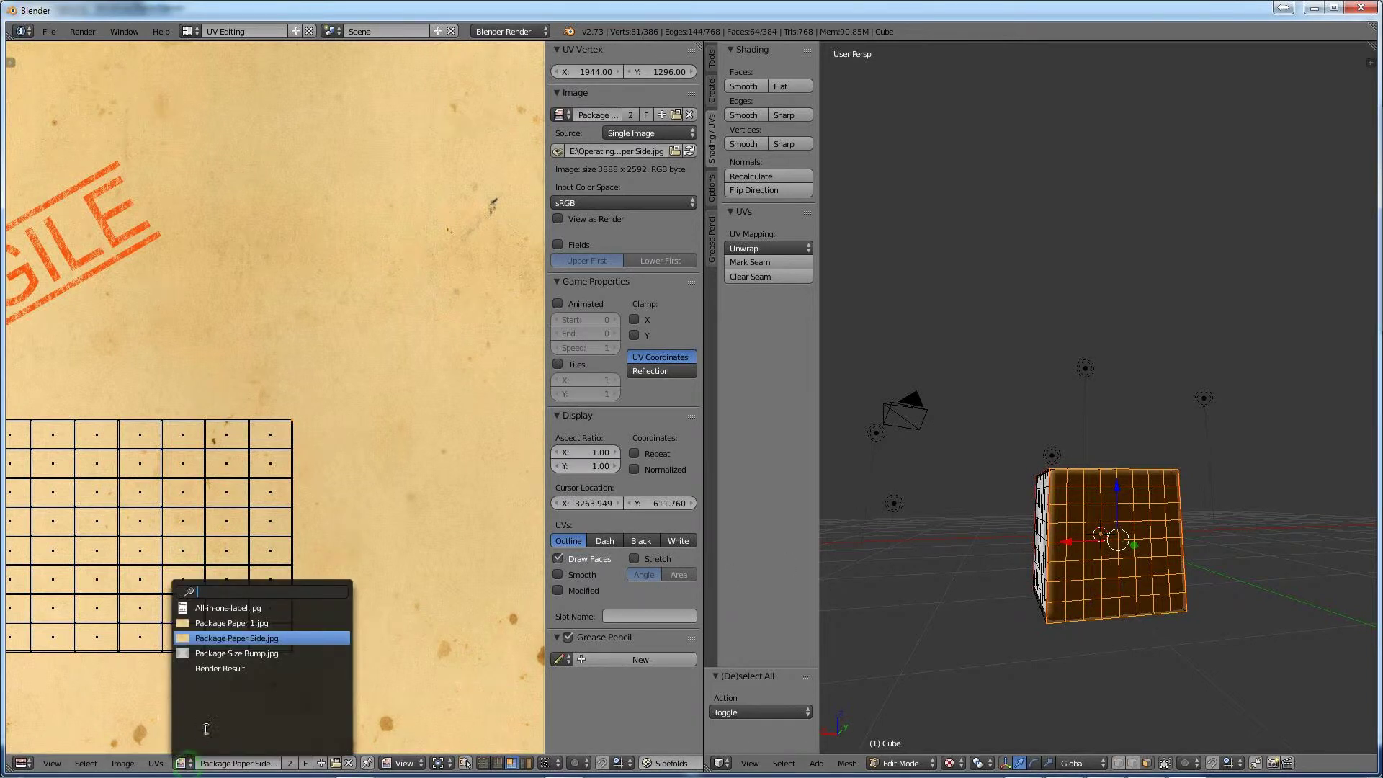
left_click(214, 653)
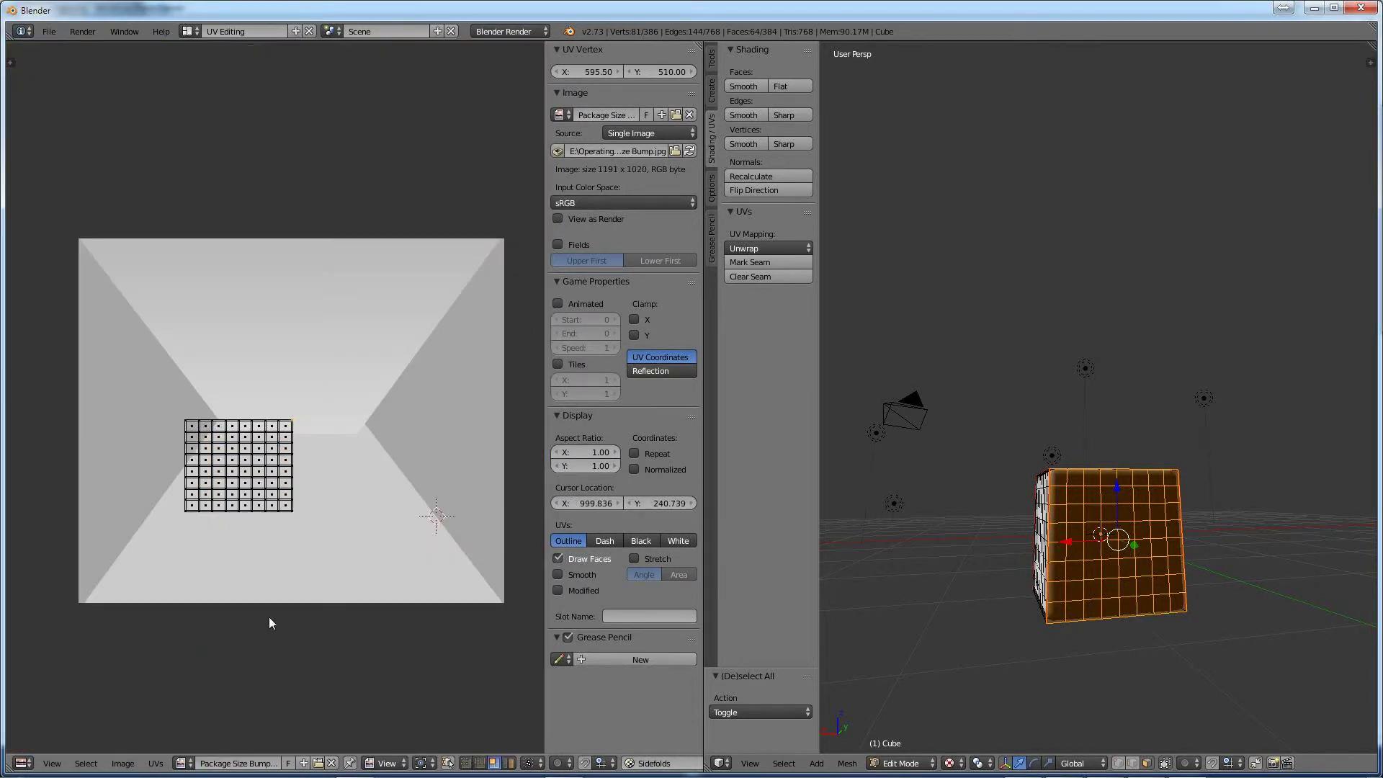
key("a")
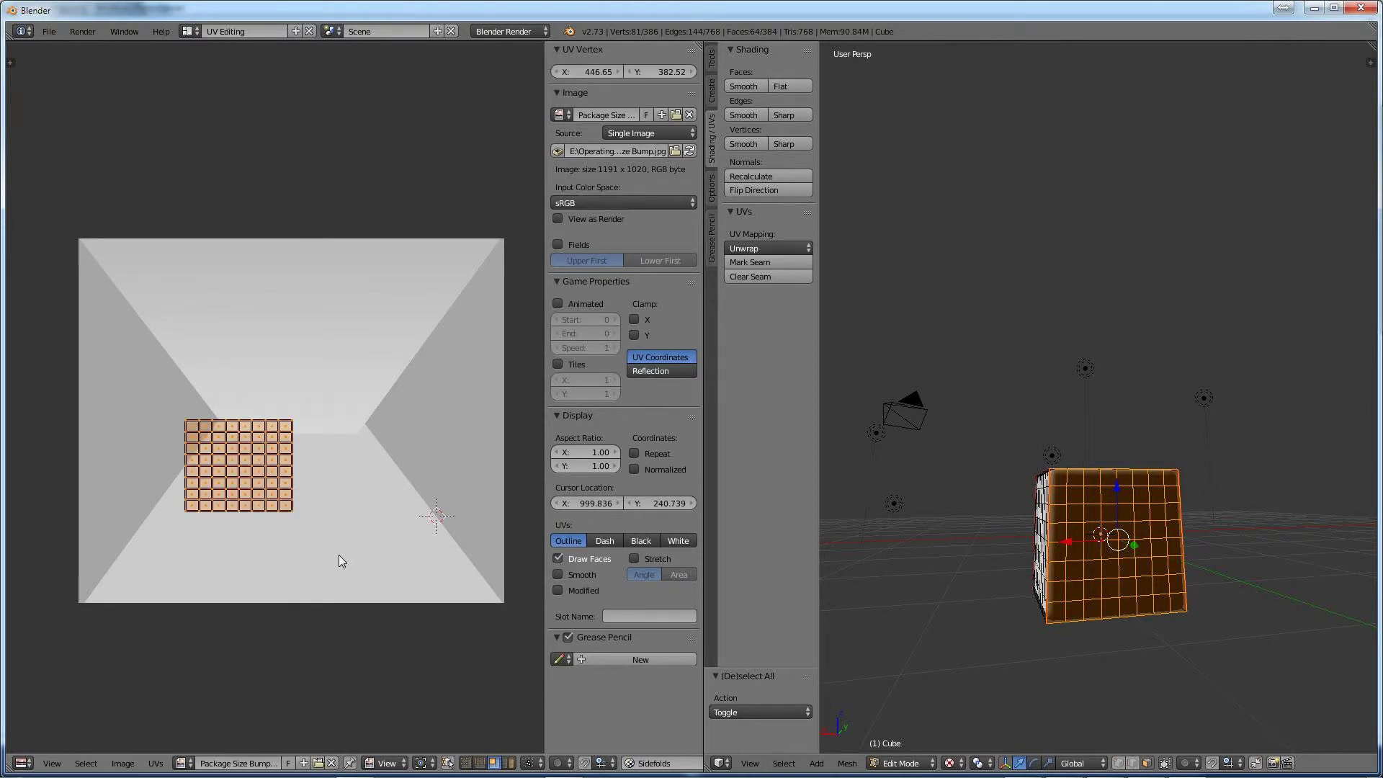
key("s")
left_click(287, 525)
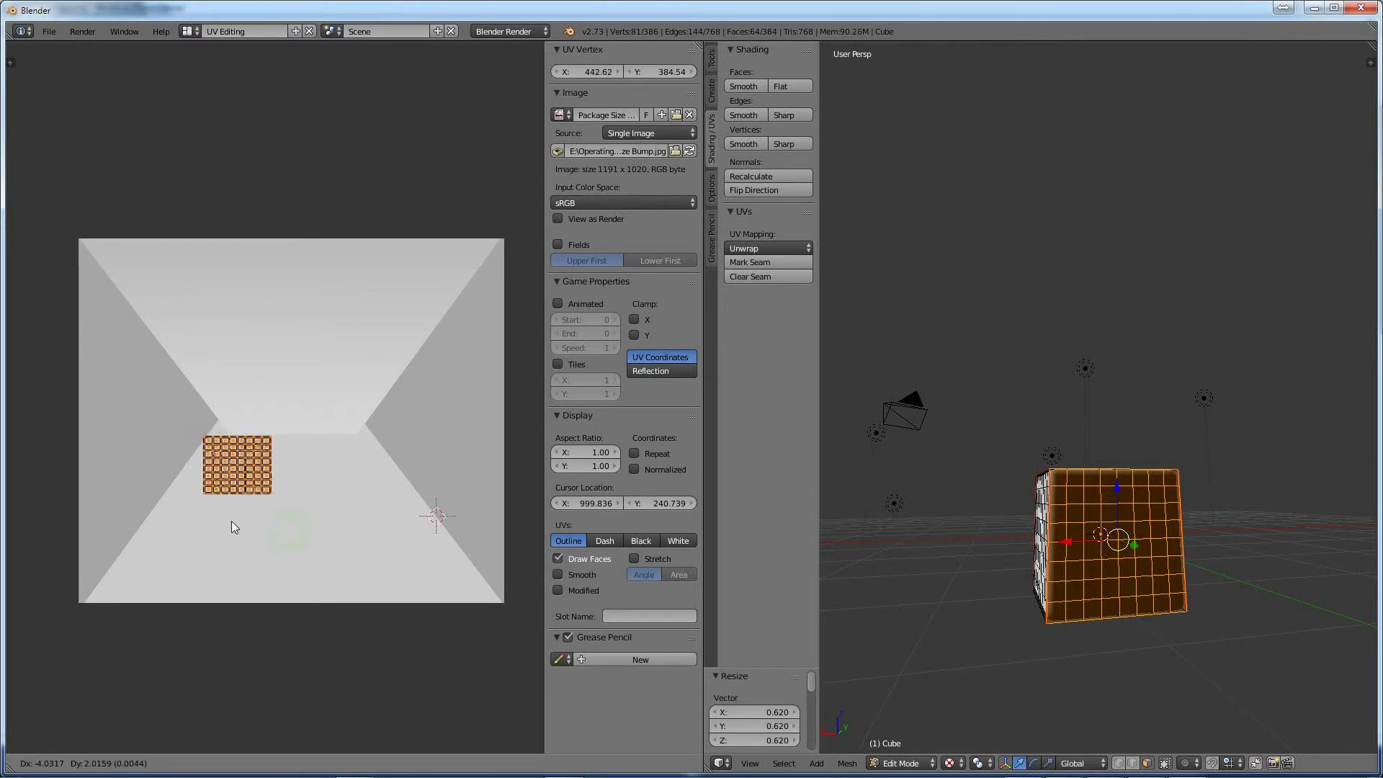
key("g")
left_click(186, 484)
Clear the selection and select all faces of the cube's underside.
mouse_move(1123, 547)
middle_mouse_down()
mouse_move(1091, 542)
mouse_move(1105, 546)
middle_mouse_up()
key("a")
key("c")
mouse_move(1065, 624)
left_mouse_down()
mouse_move(1164, 630)
mouse_move(1131, 677)
mouse_move(1147, 685)
mouse_move(1058, 681)
left_mouse_up()
right_click(1057, 682)
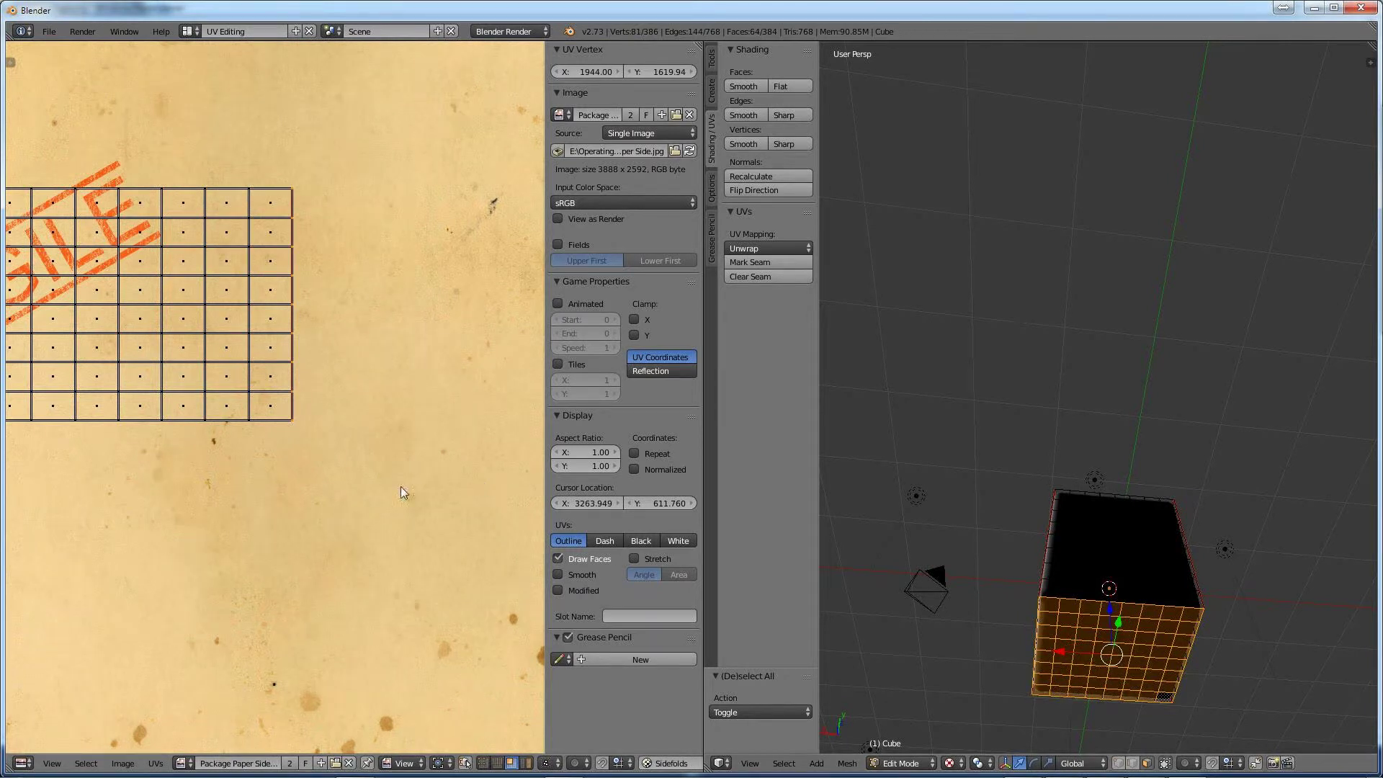
Assign Package Size Bump.jpg to the underside, scale all its UVs to 0.35 and move them about 252 pixels left and 153 pixels down onto flat gray.
left_click(181, 762)
left_click(228, 653)
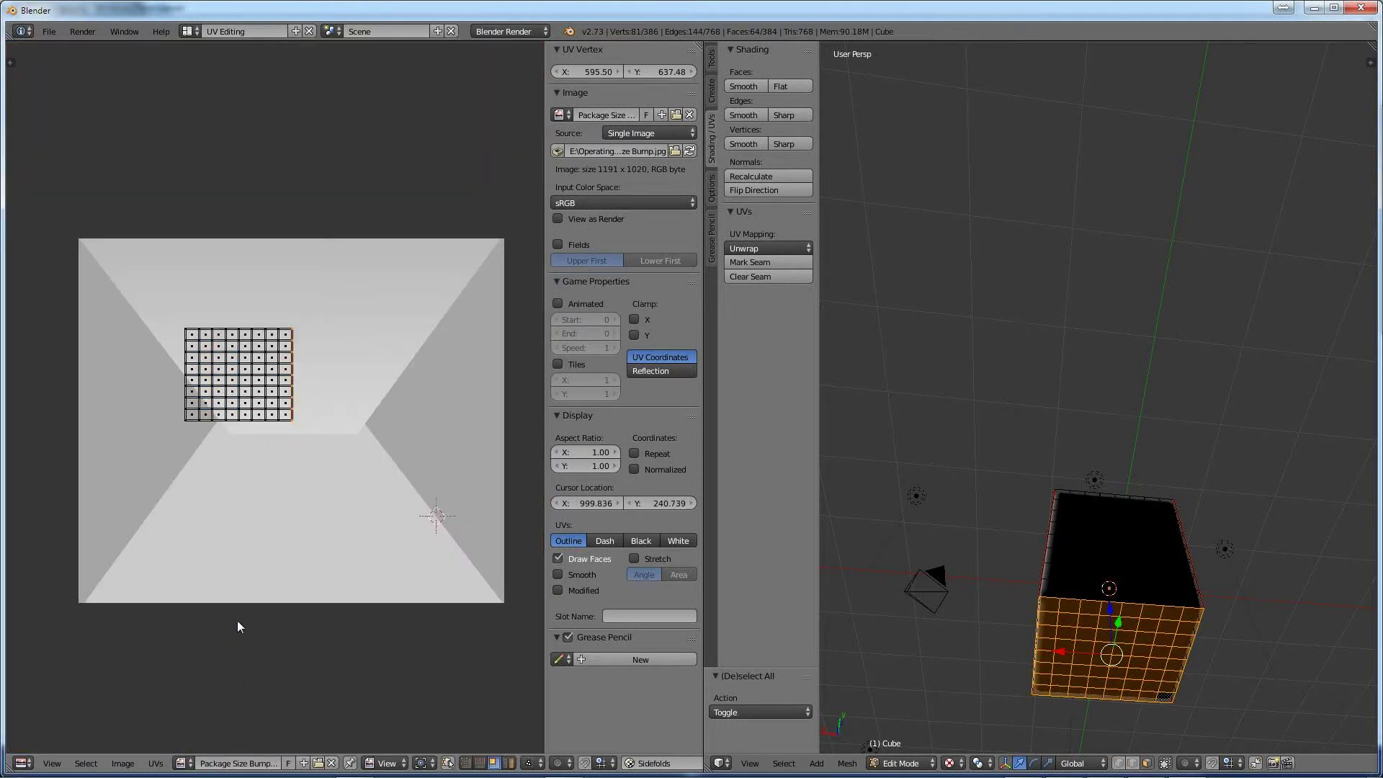
key("a")
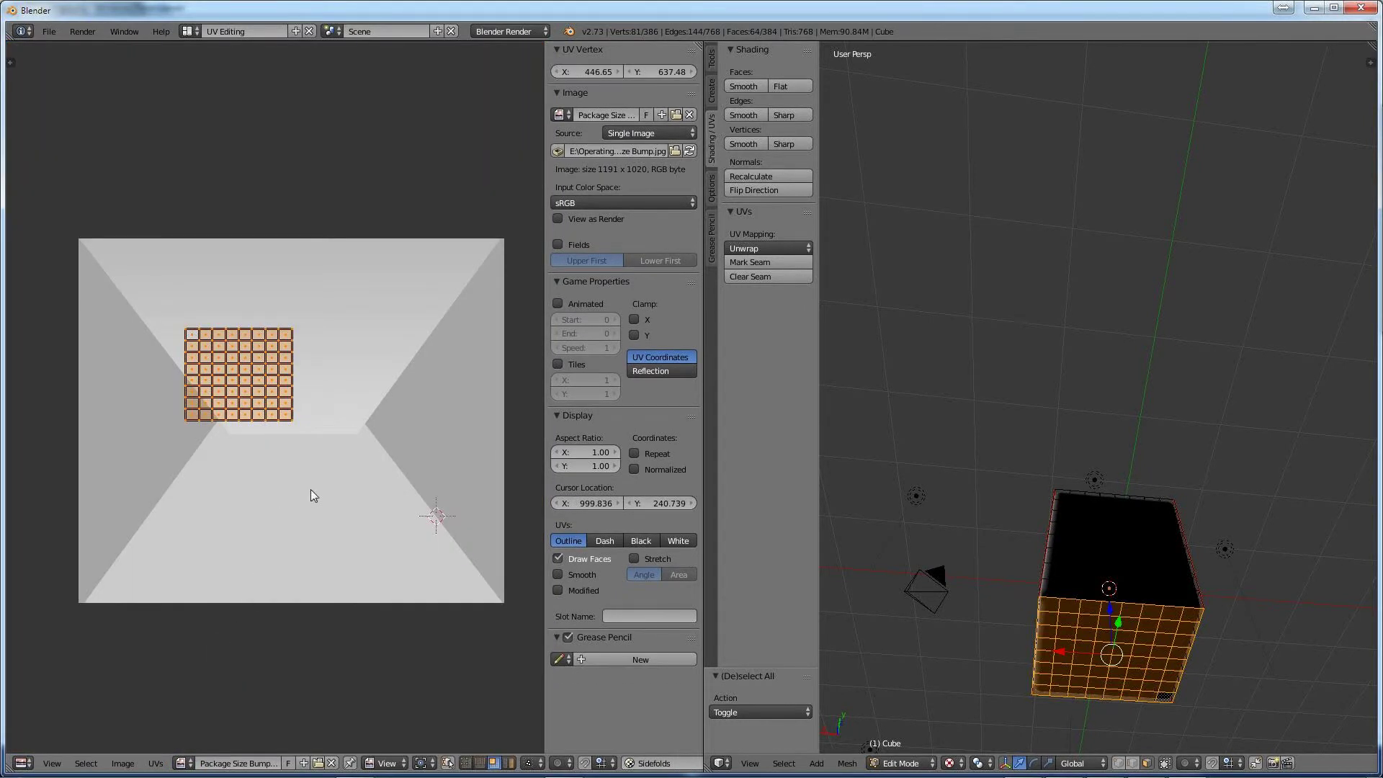
key("s")
left_click(213, 425)
key("g")
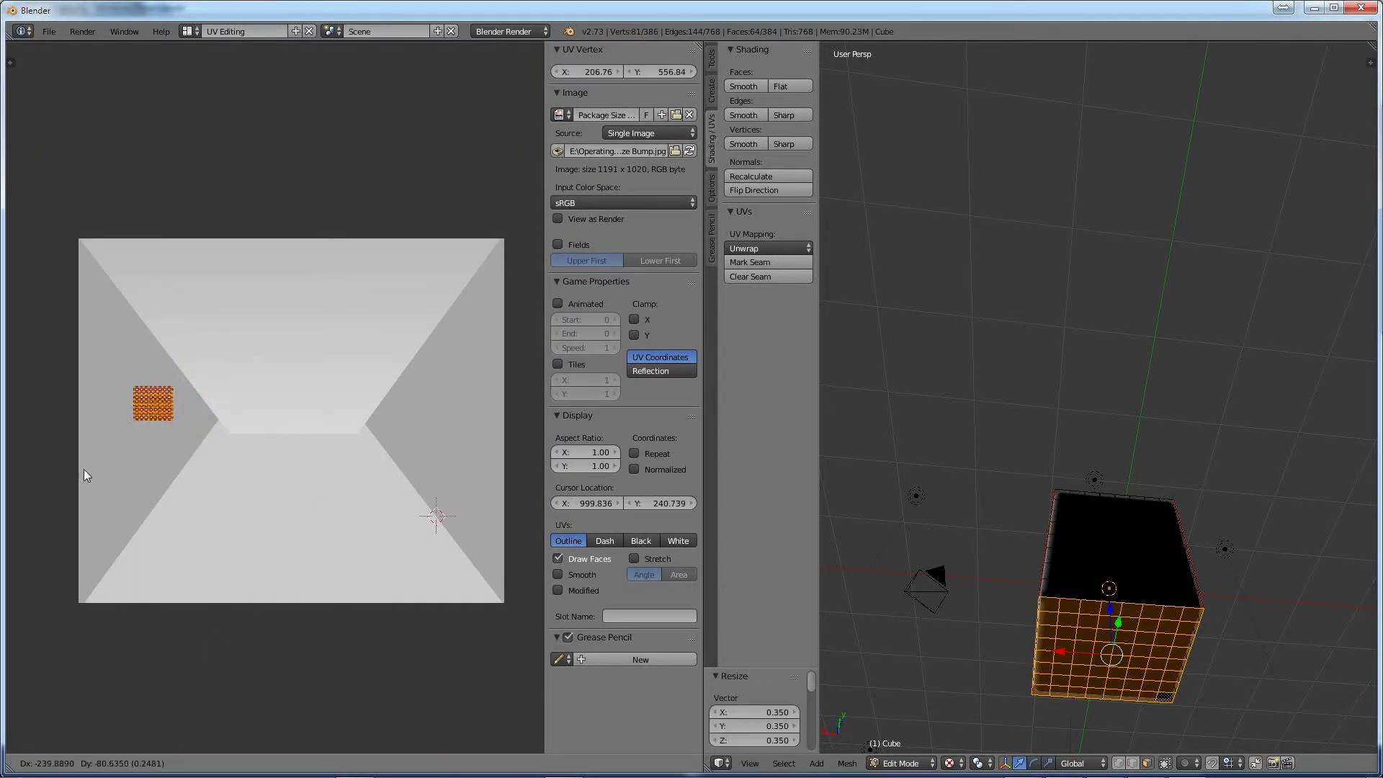
left_click(130, 472)
Return to the Default screen layout and Object Mode, keeping the Sidefolds UV map active on the cube.
middle_click_drag(1181, 634, 1144, 662)
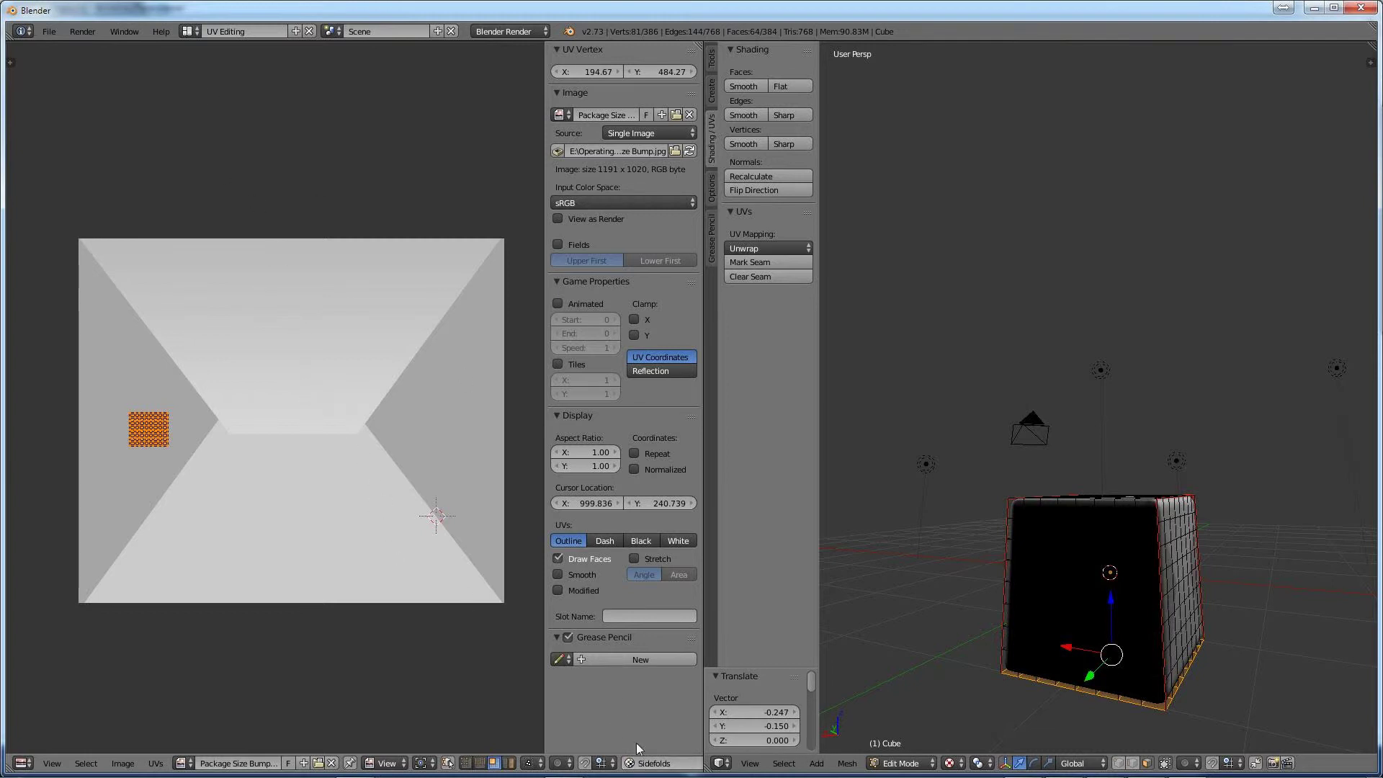
left_click(658, 765)
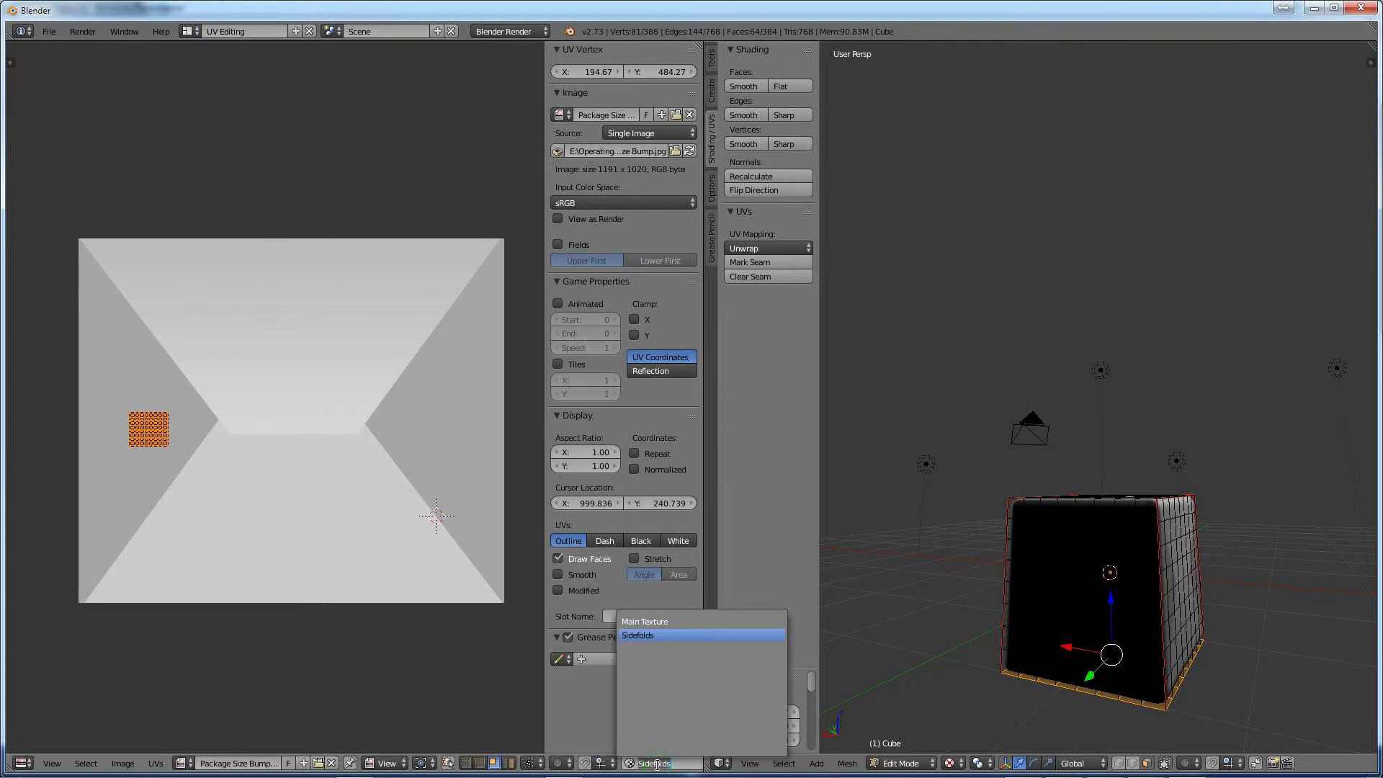
left_click(651, 637)
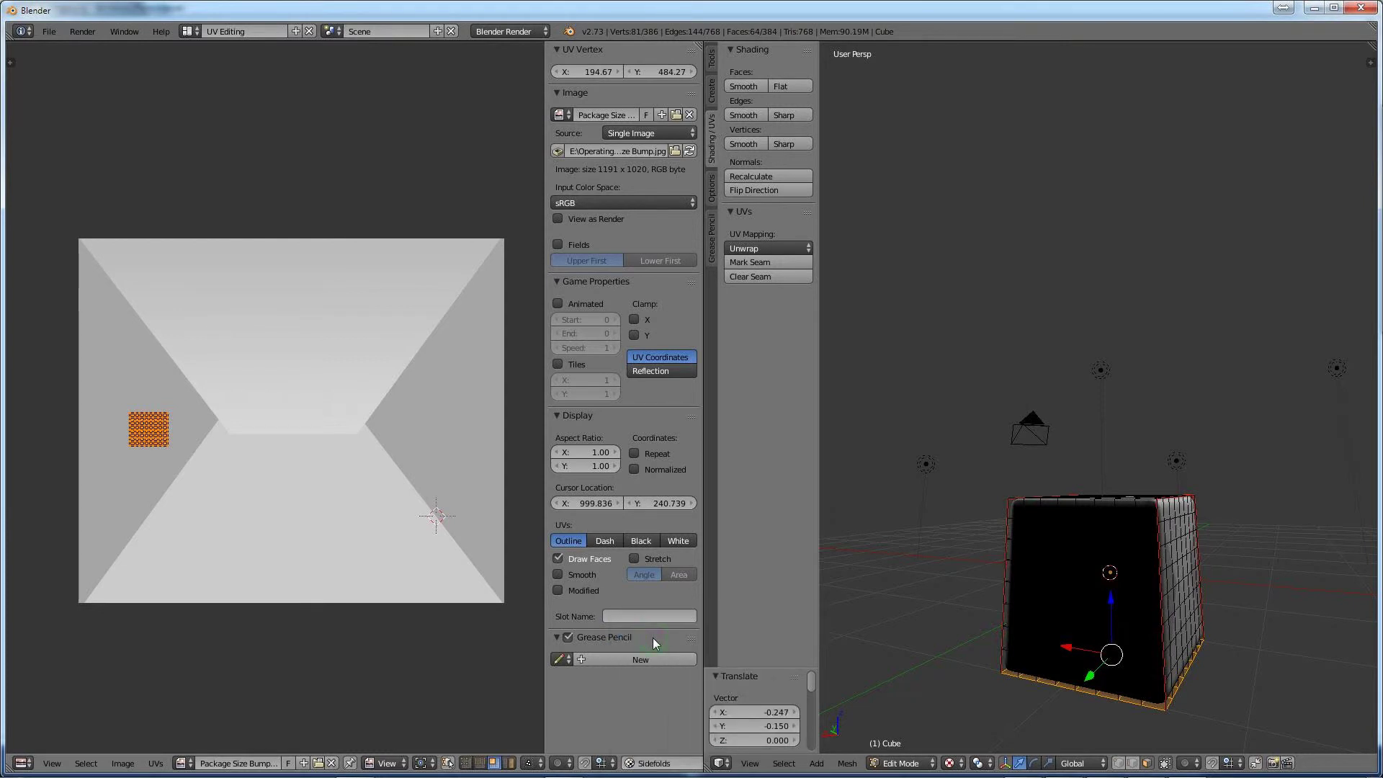
left_click(191, 32)
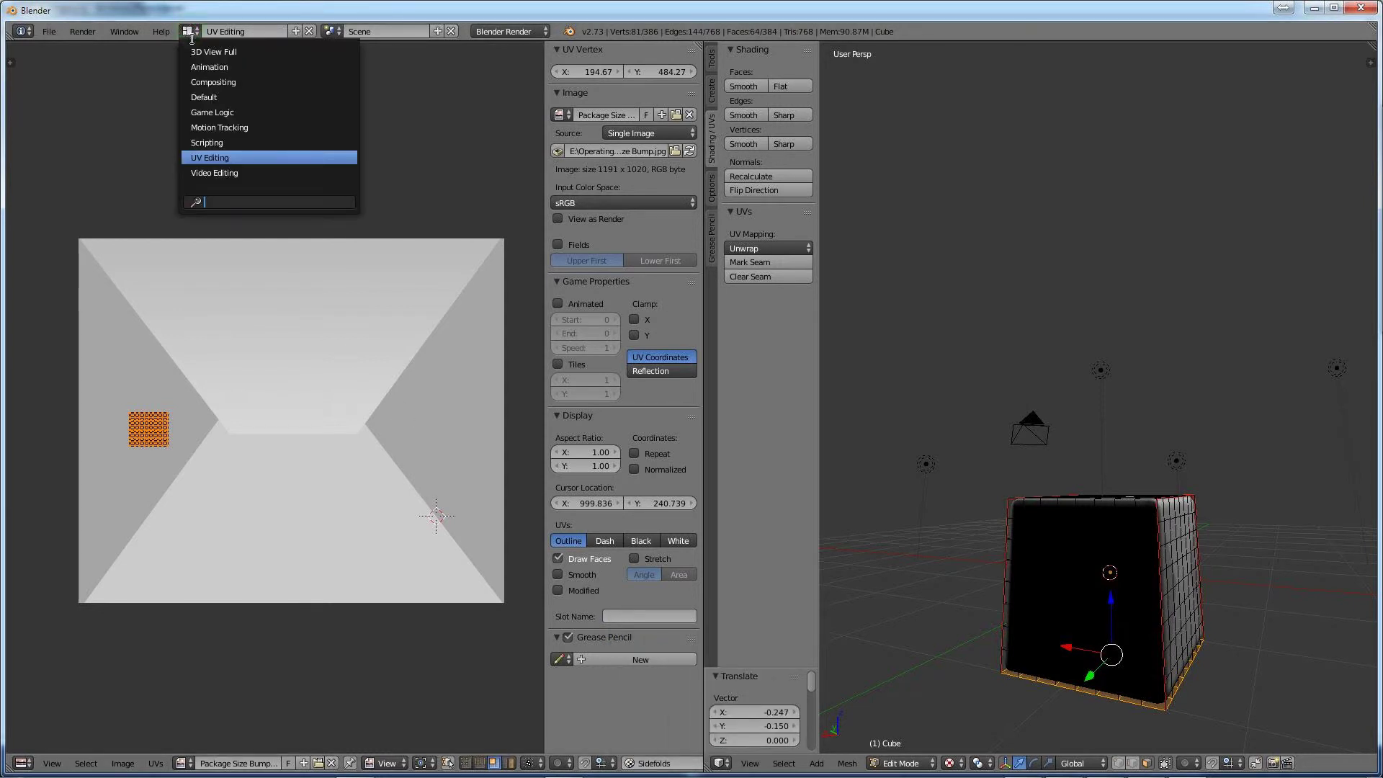
left_click(204, 97)
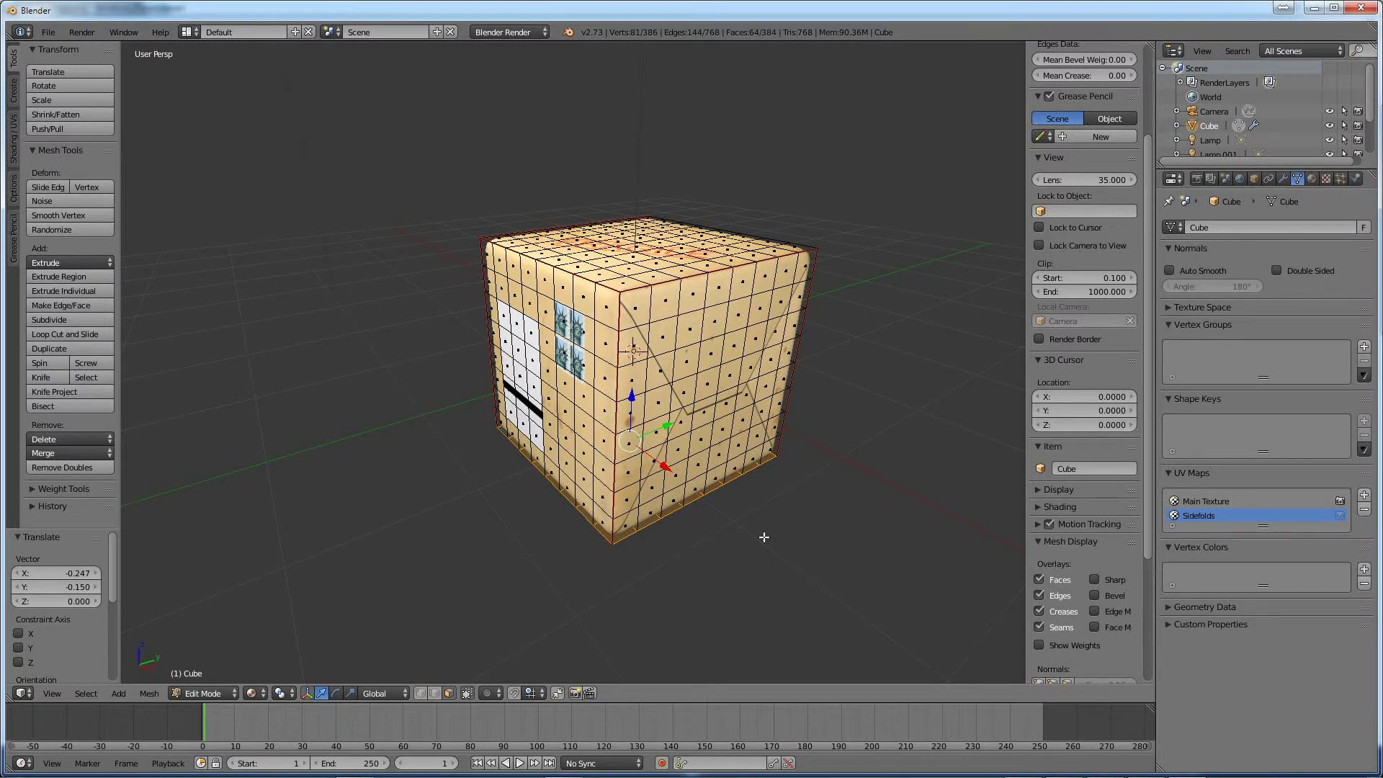
key("Tab")
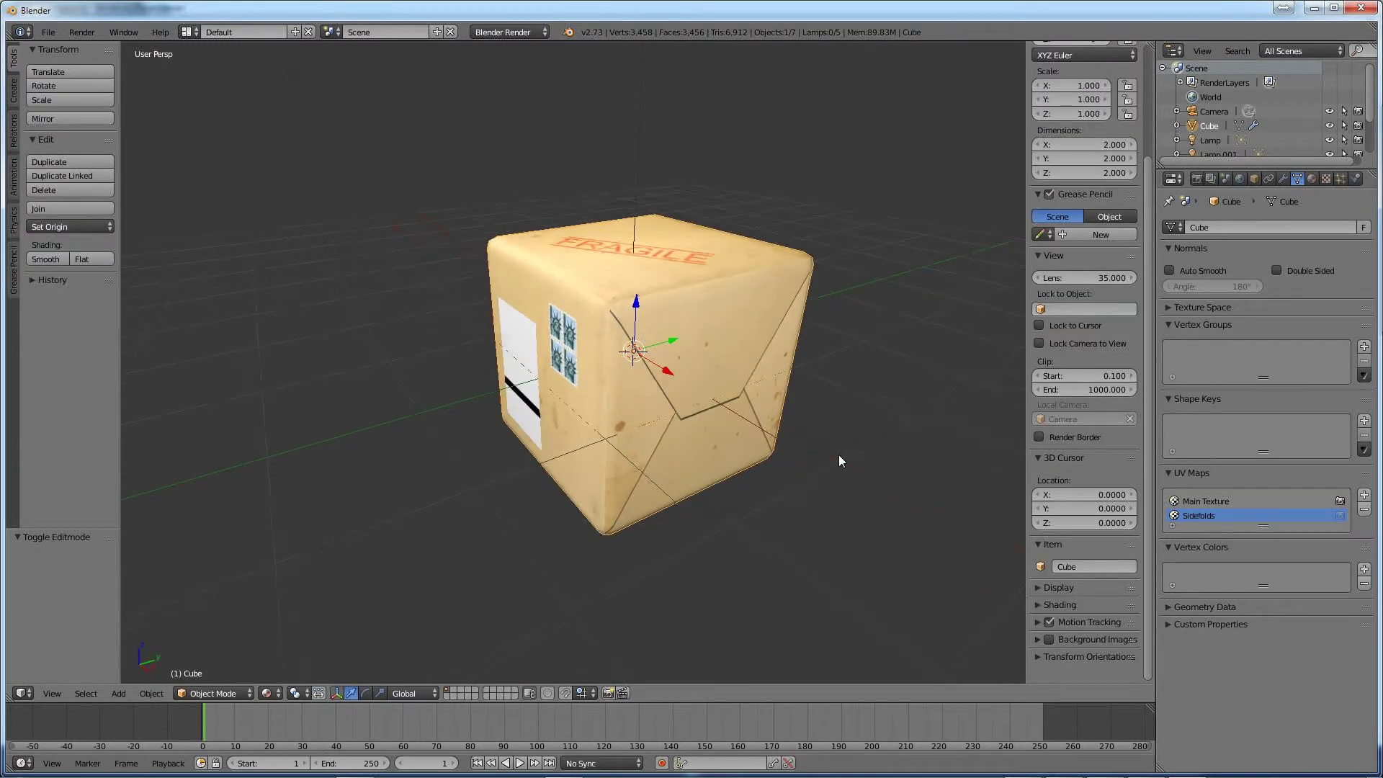
Add a new texture named Side Folds Bump in the second texture slot of the Wrapping 2 material.
left_click(1312, 178)
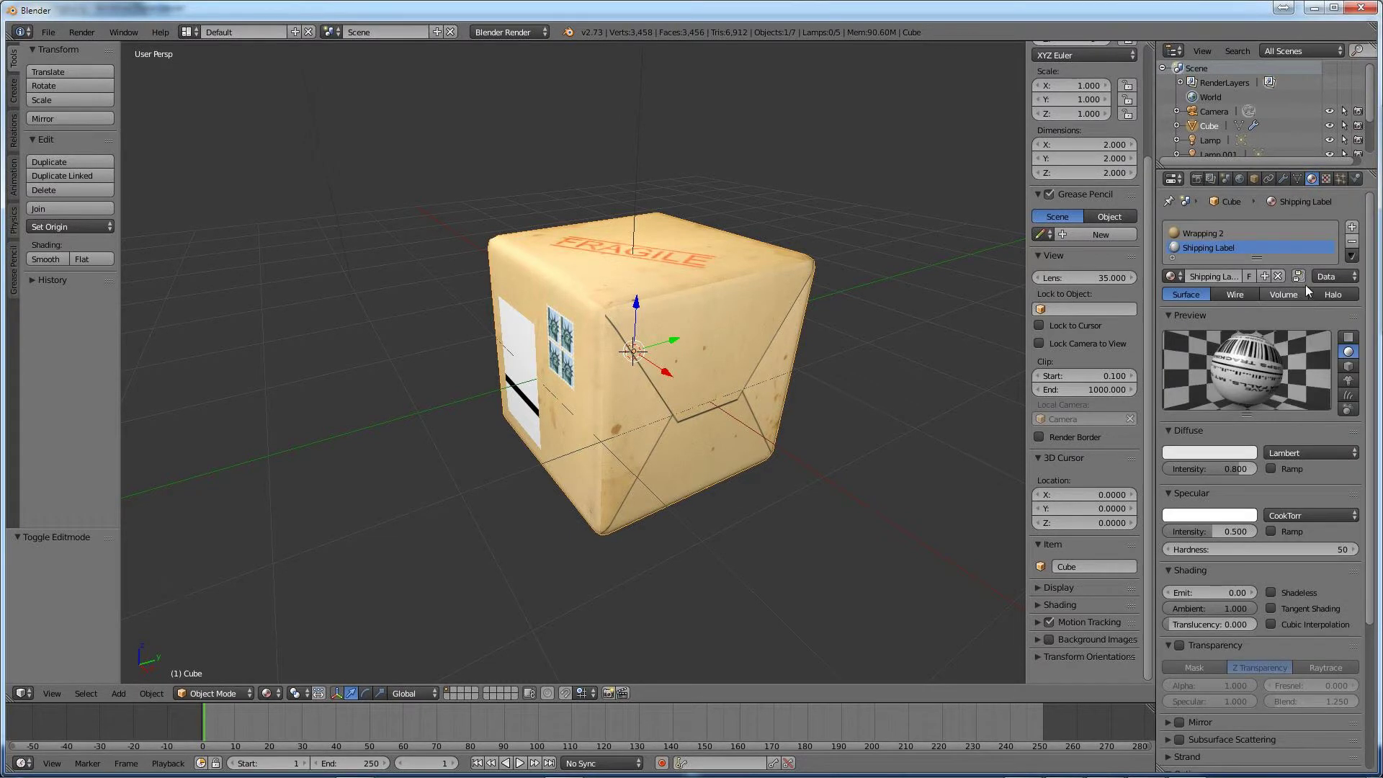
left_click(1208, 234)
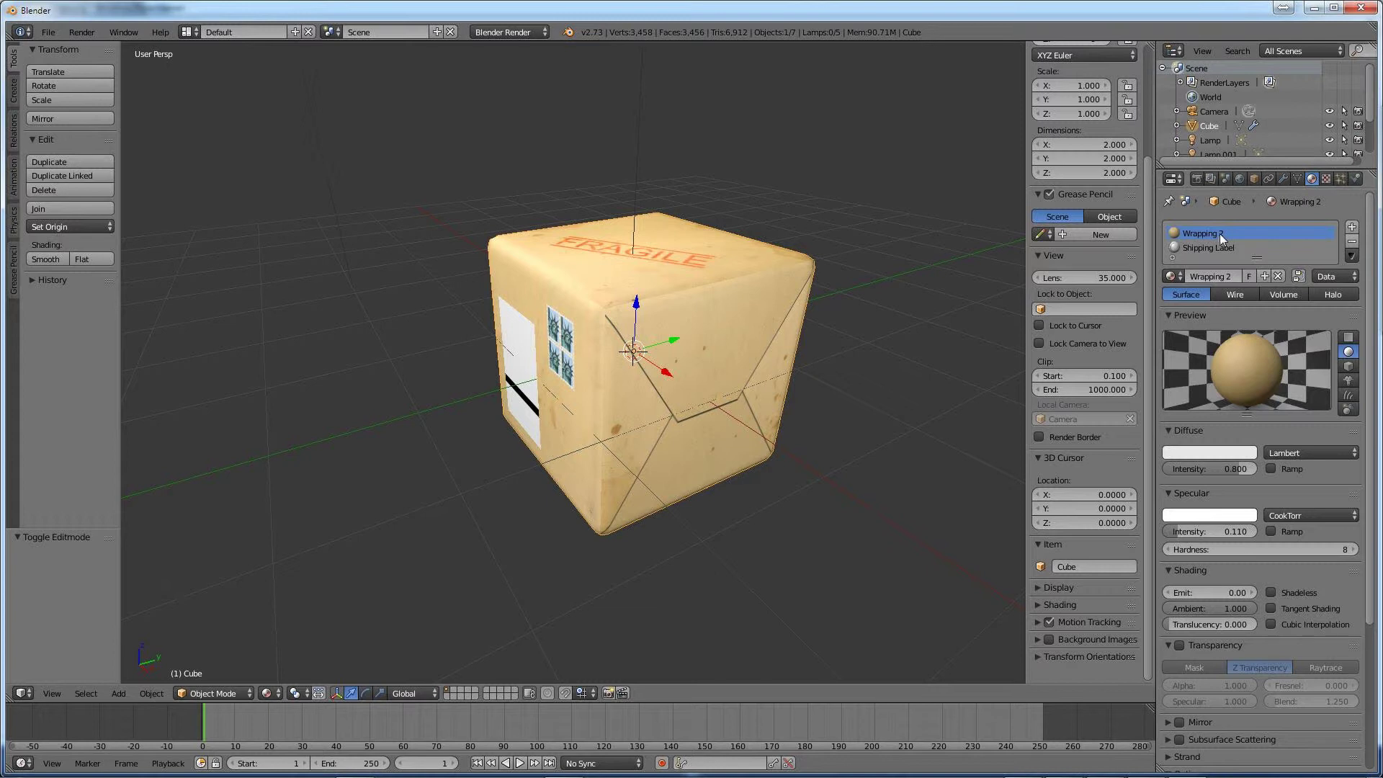
left_click(1325, 179)
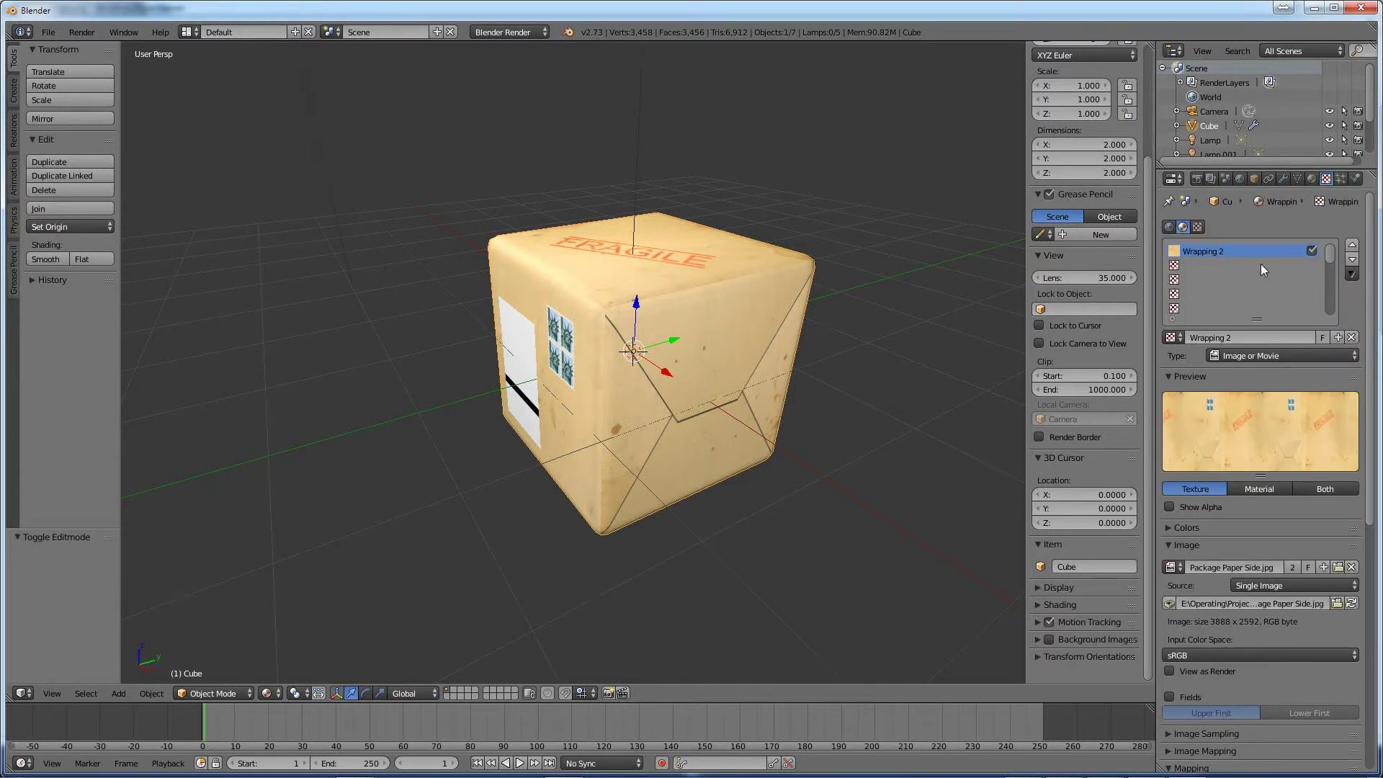
left_click(1190, 265)
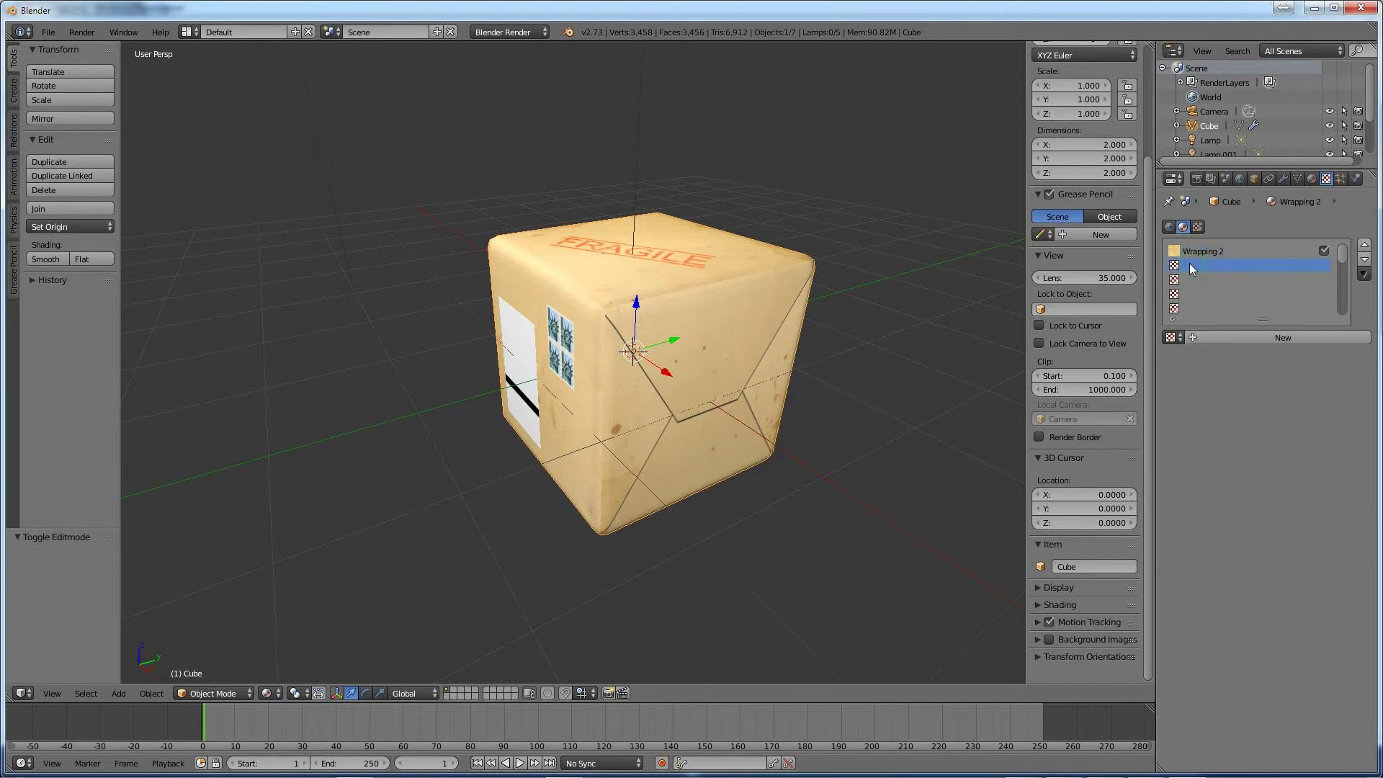
left_click(1266, 337)
left_click(1272, 336)
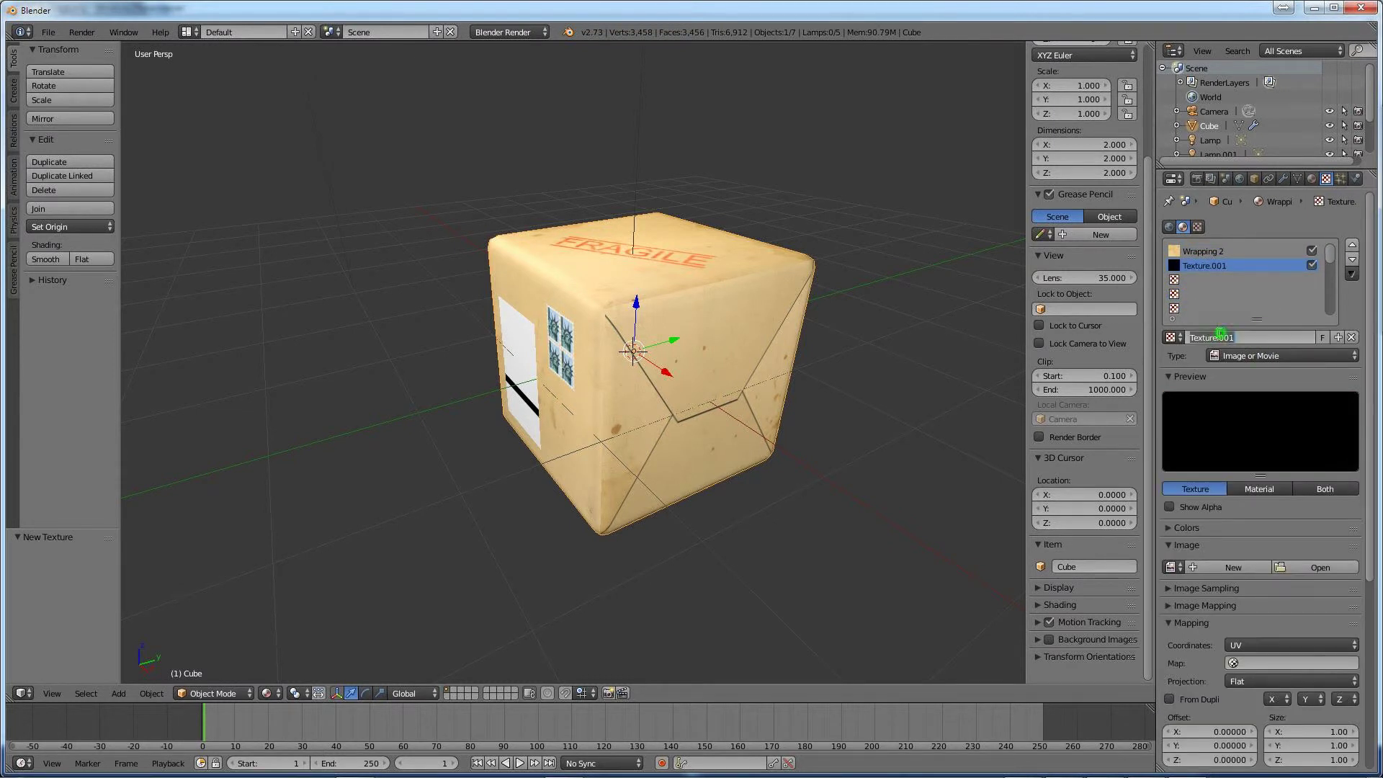
type("Side Folds Bumpm")
key("Return")
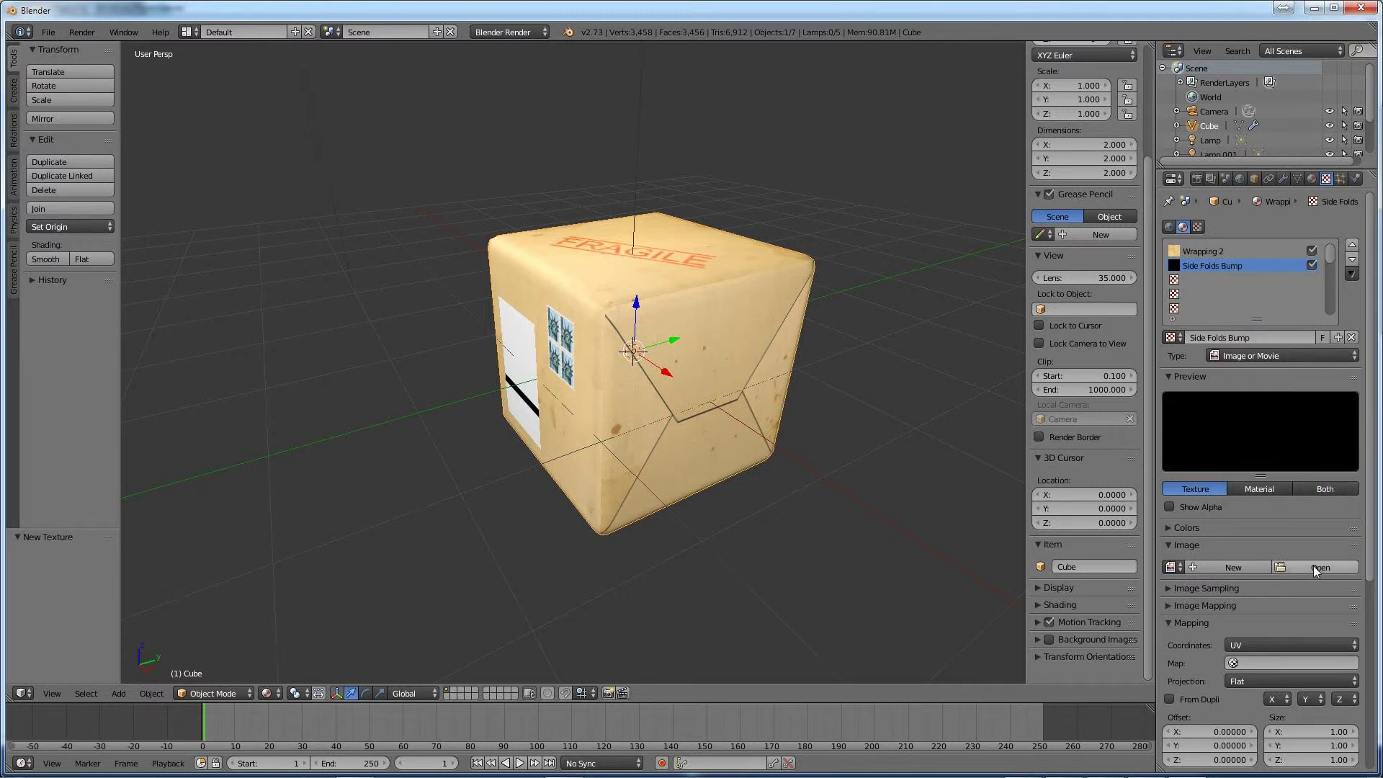
Load Package Size Bump.jpg from the Images folder into the Side Folds Bump texture.
left_click(1316, 569)
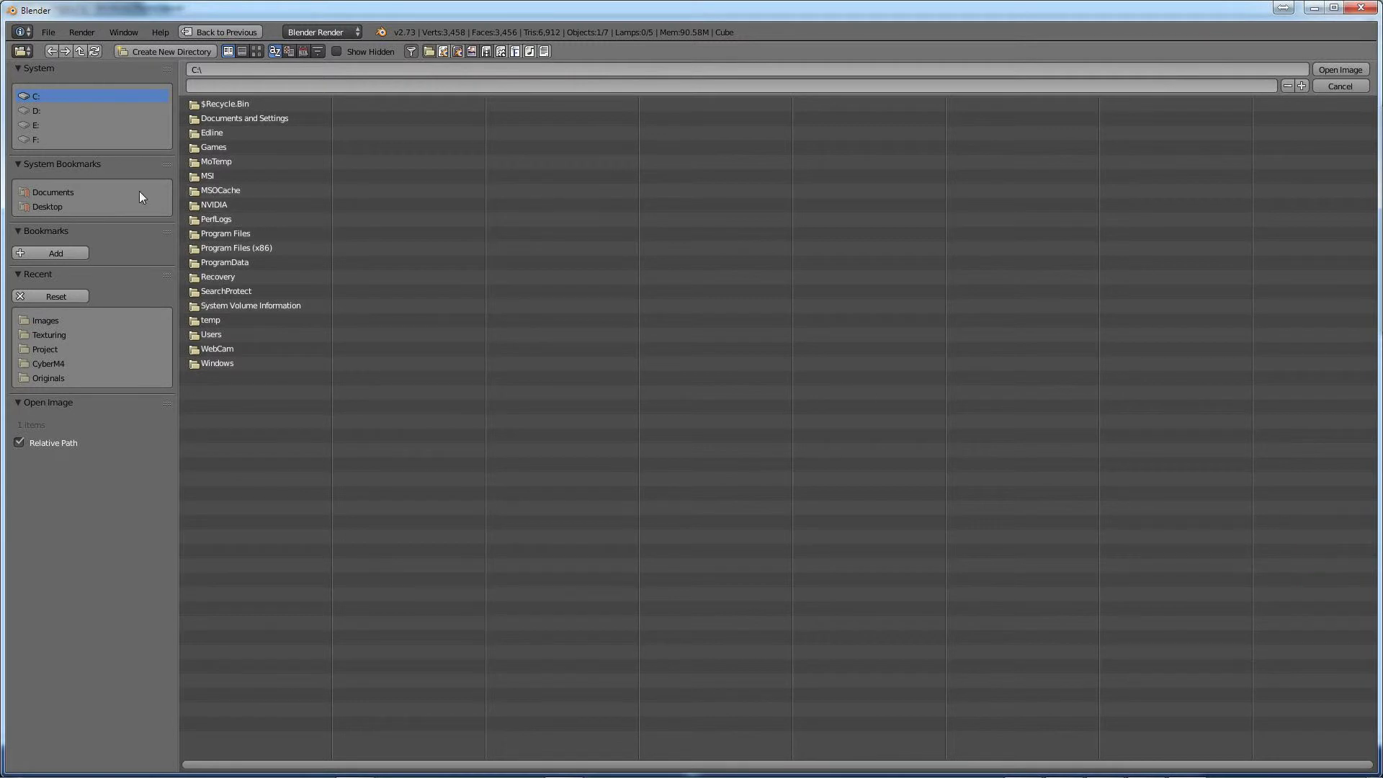
left_click(62, 320)
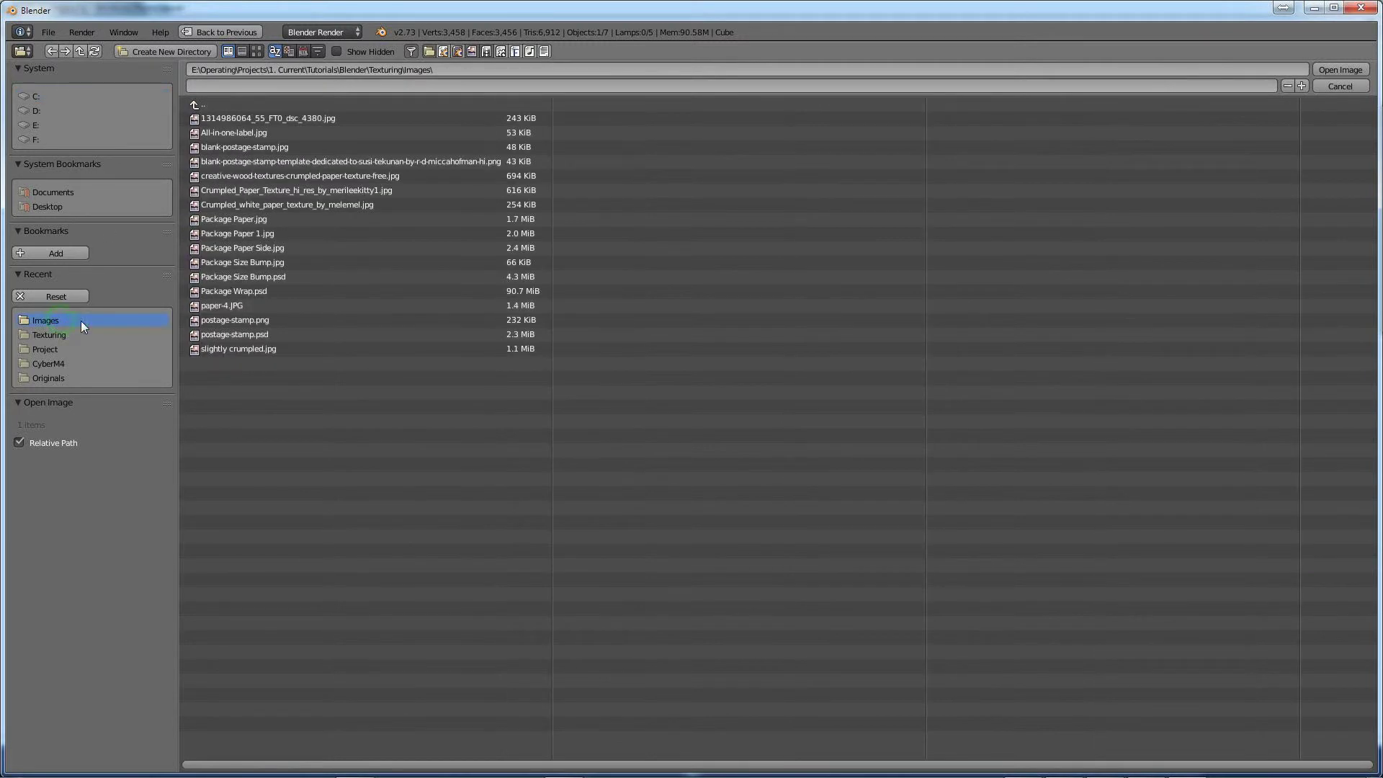
left_click(257, 51)
left_click(1170, 140)
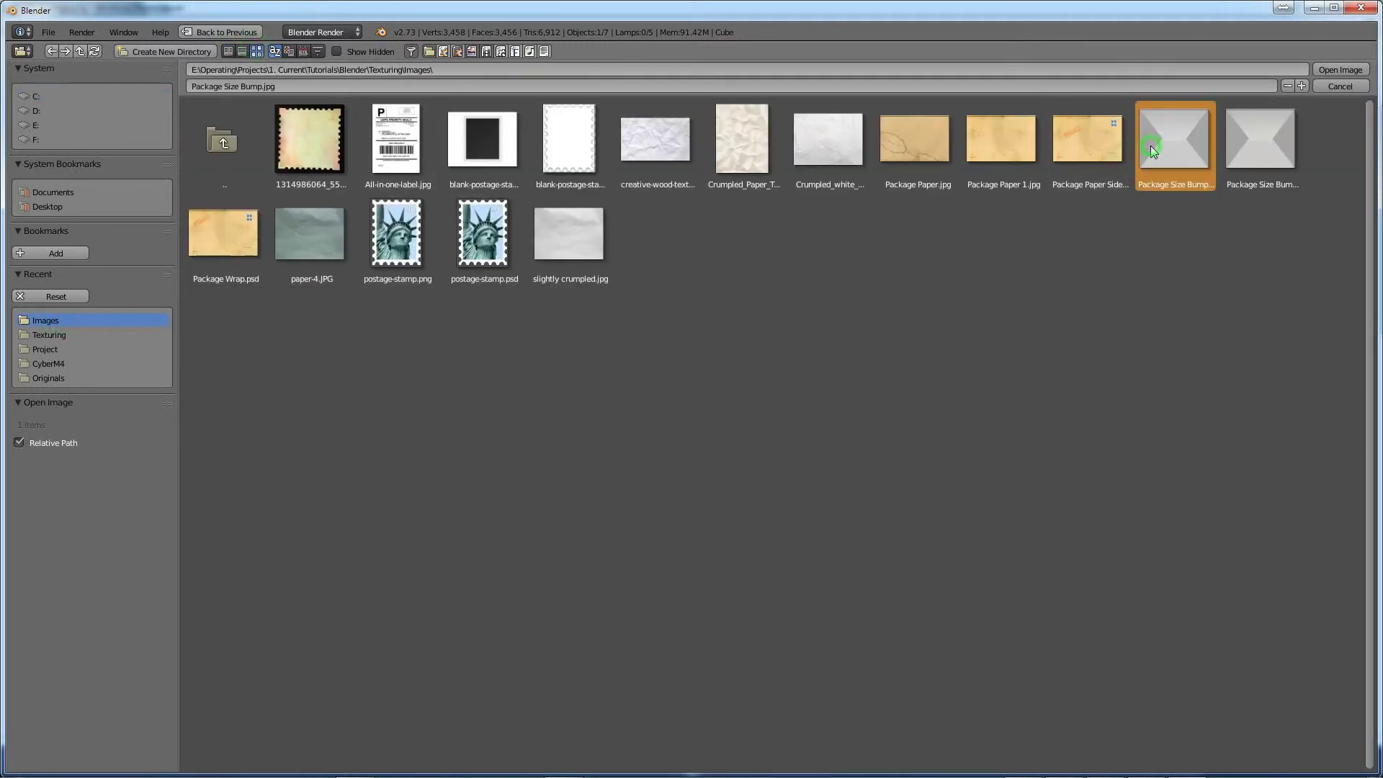
left_click(1332, 69)
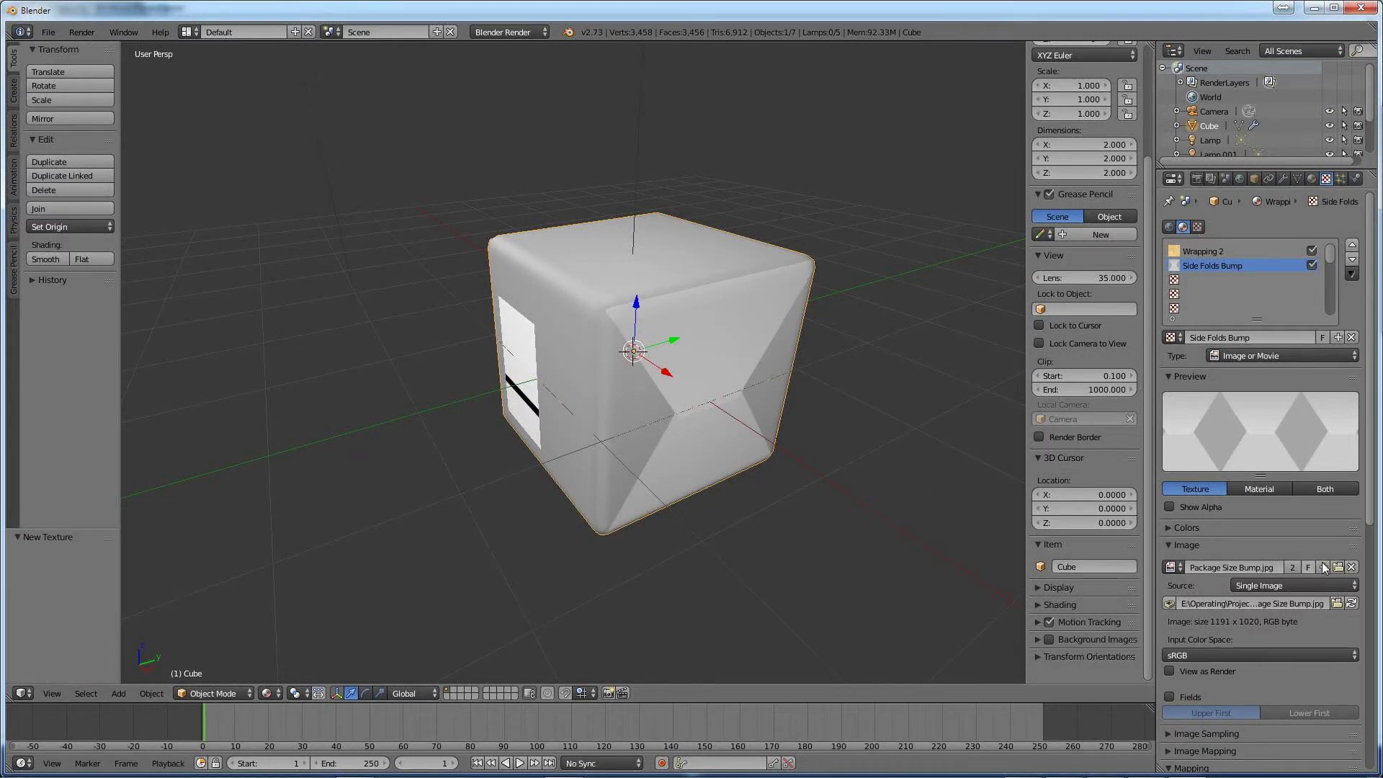
Map the Side Folds Bump texture to the Sidefolds UV map.
scroll(1289, 573, "down", 4)
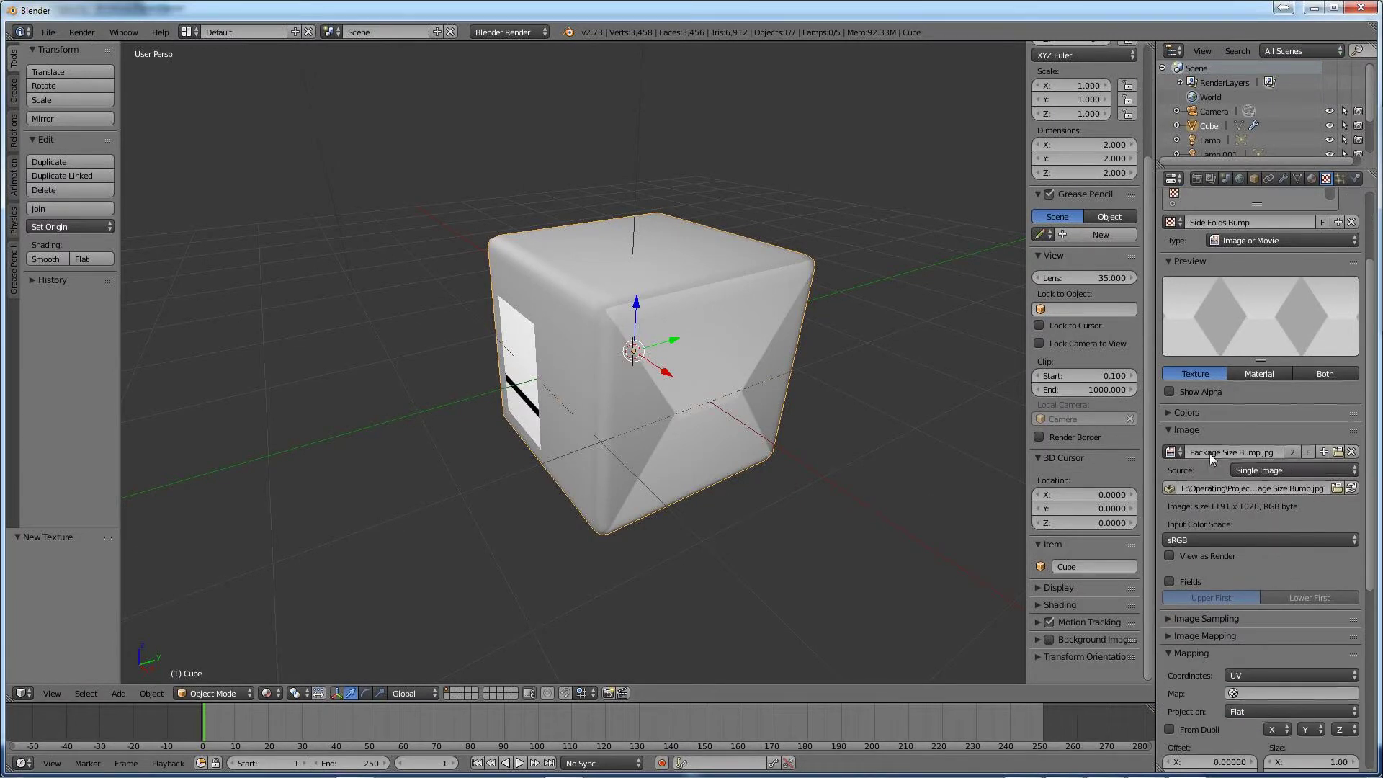
left_click(1172, 428)
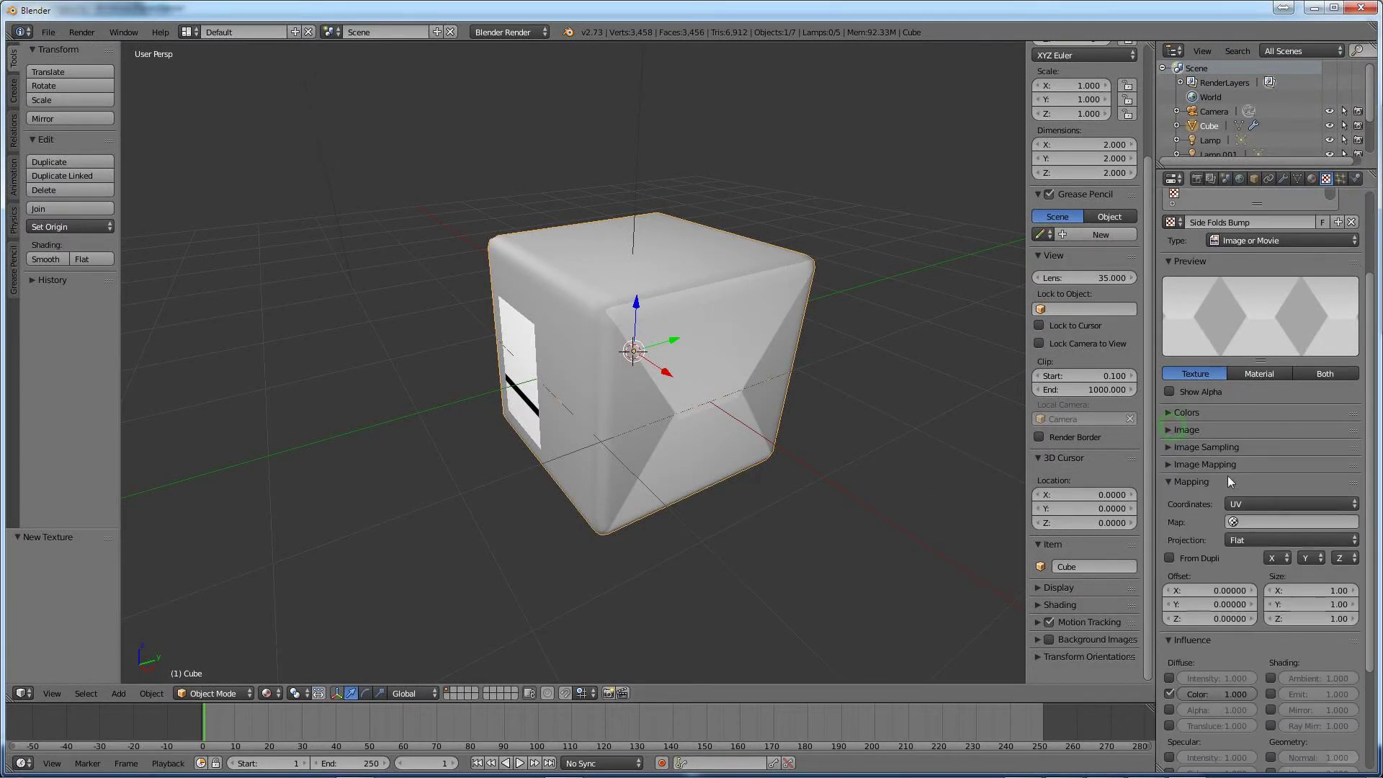
left_click(1257, 520)
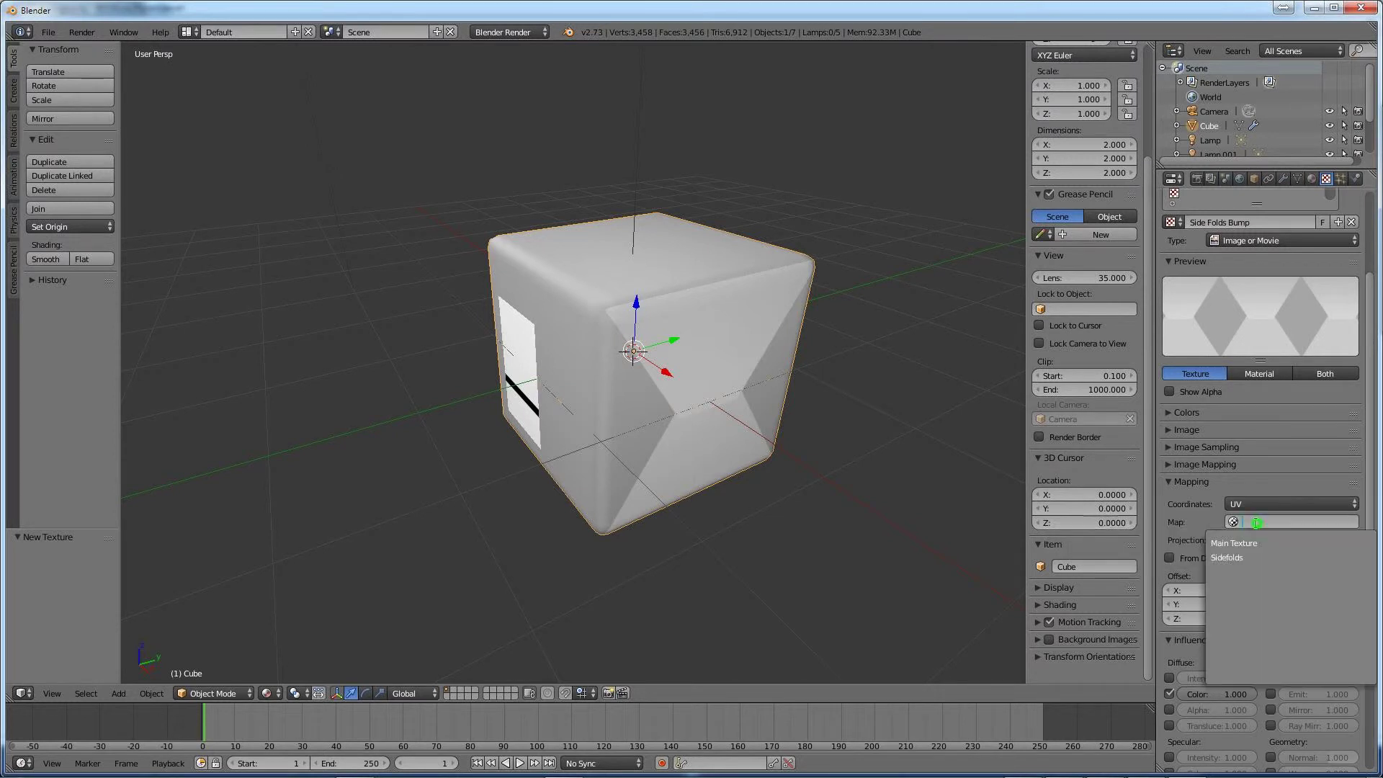
left_click(1242, 558)
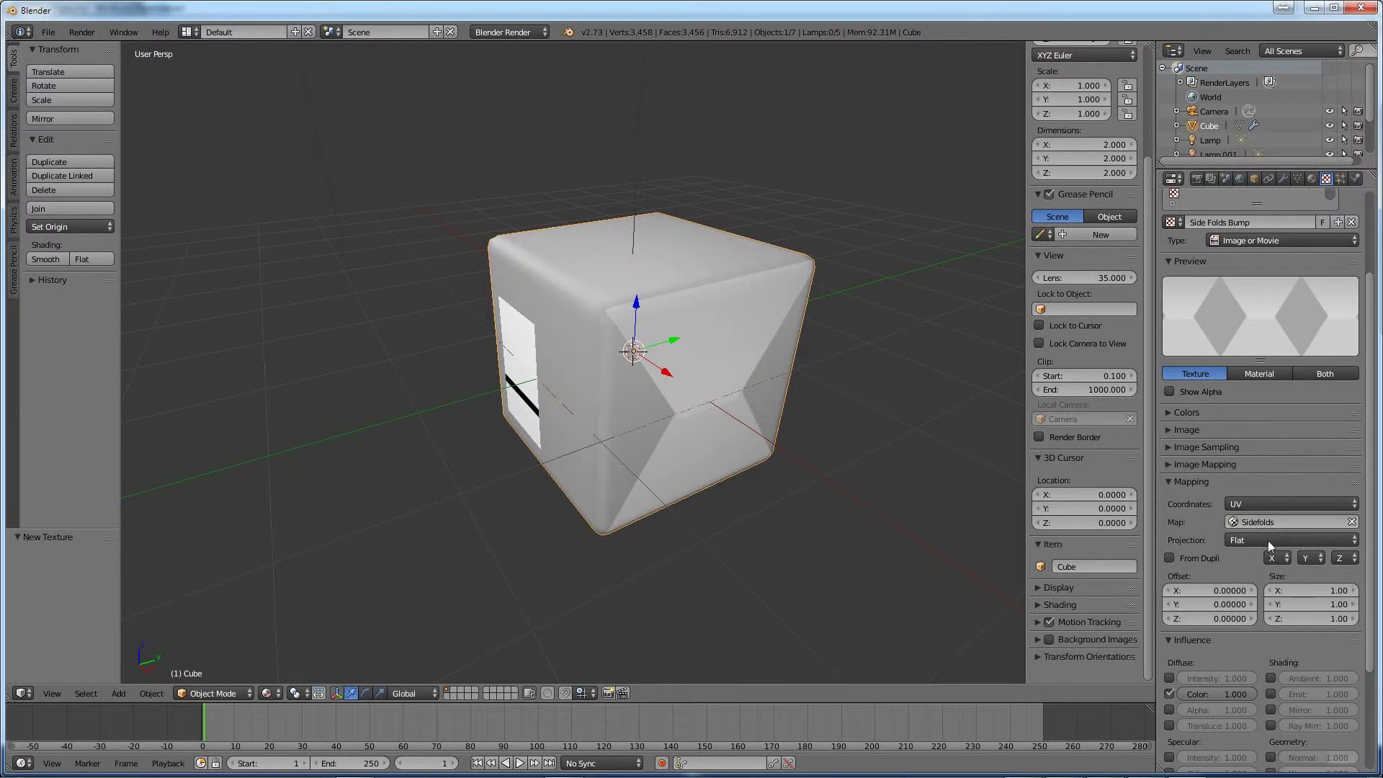
Turn off the Side Folds Bump texture's diffuse Color influence and enable its geometry Normal influence.
scroll(1253, 645, "down", 1)
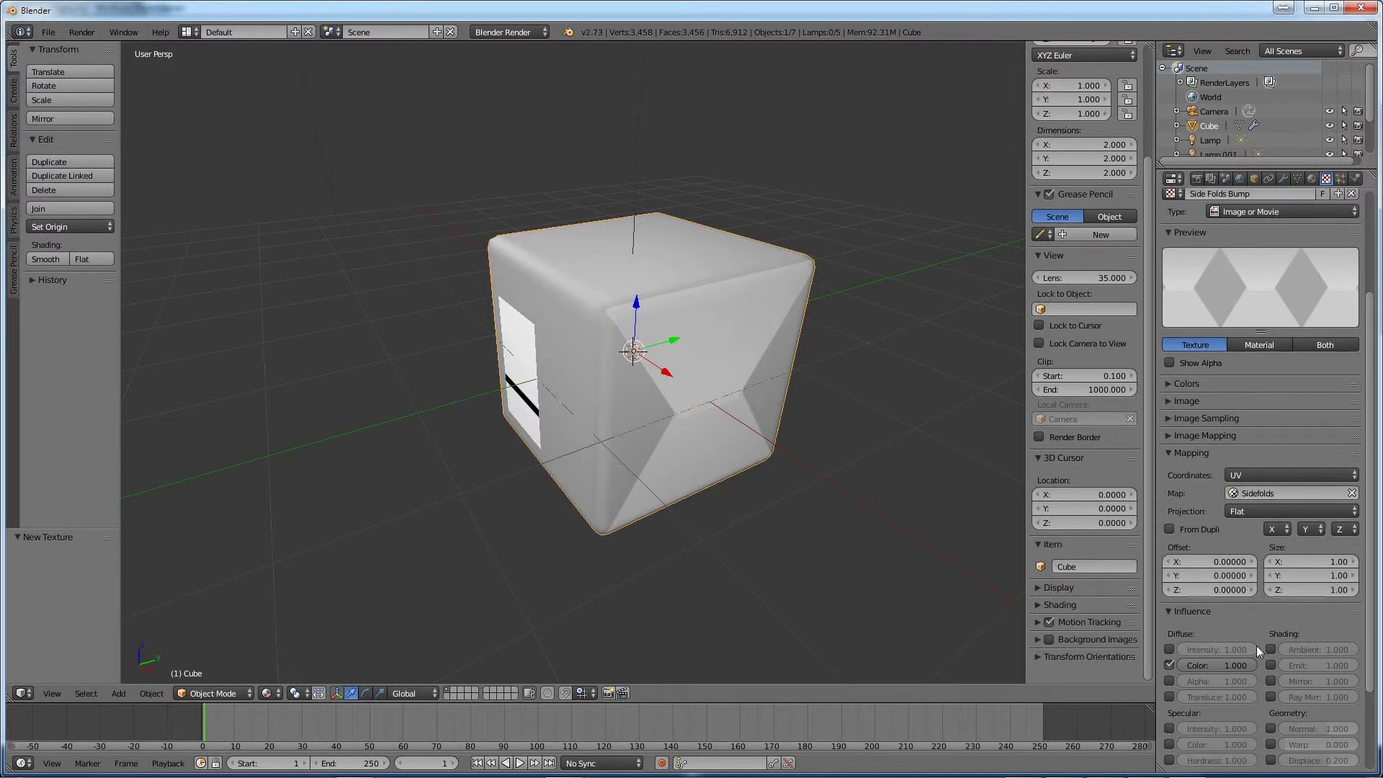
scroll(1261, 461, "up", 5)
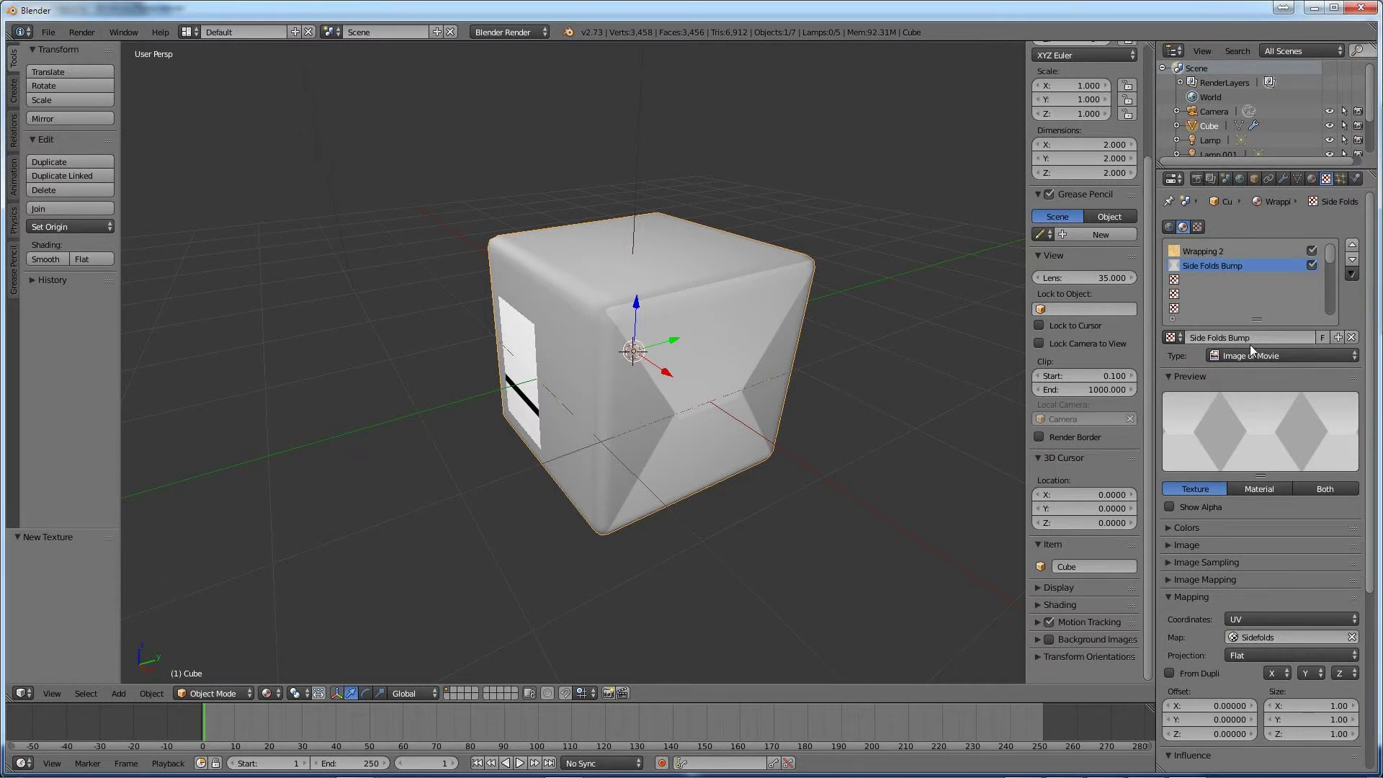
scroll(1255, 514, "down", 8)
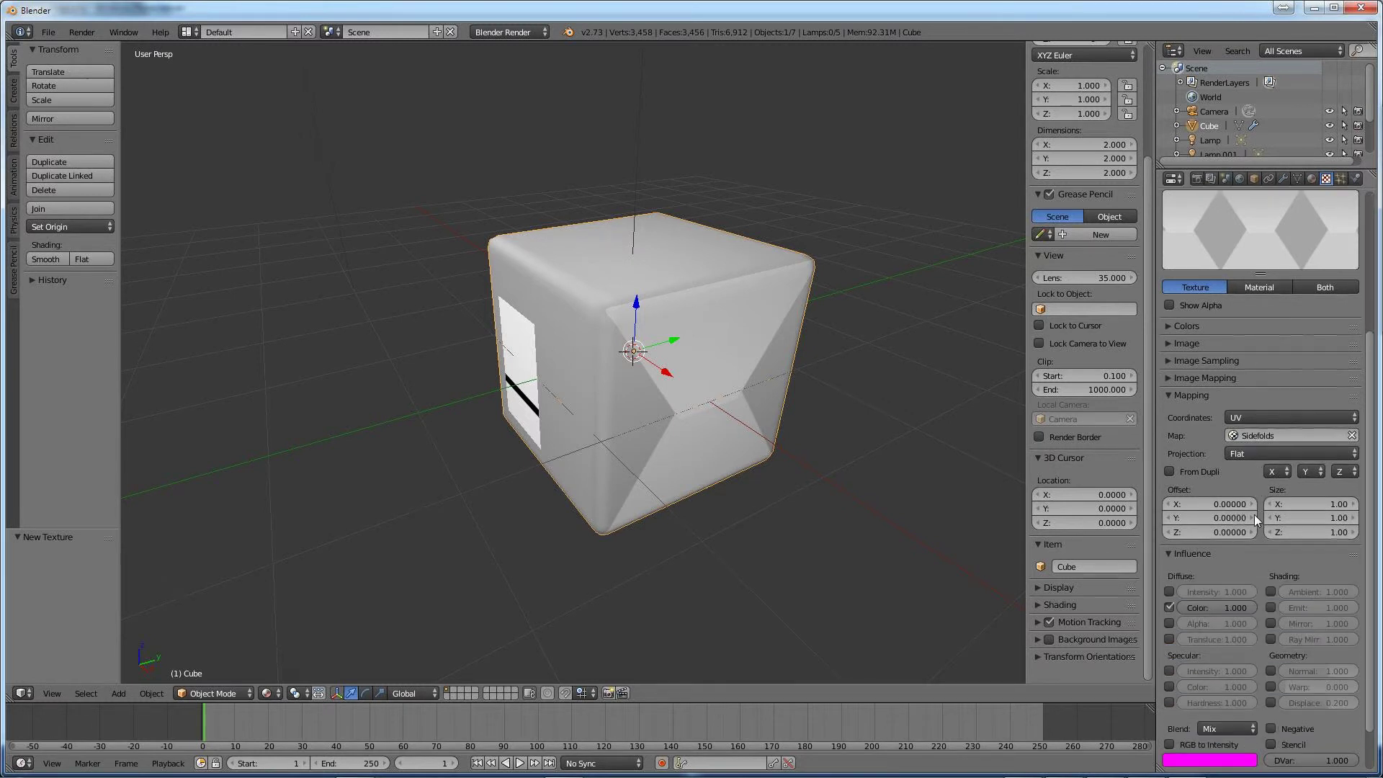
scroll(1255, 514, "up", 7)
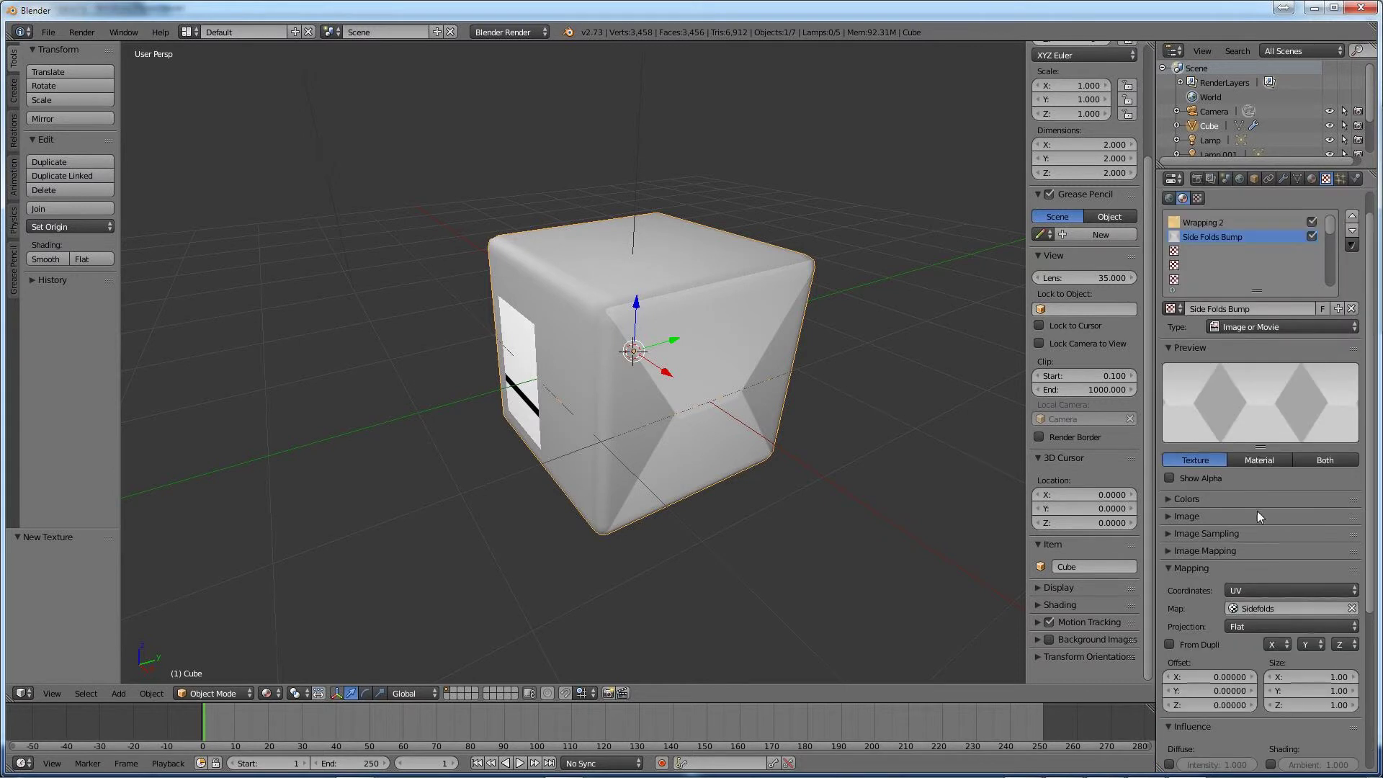
scroll(1256, 515, "down", 2)
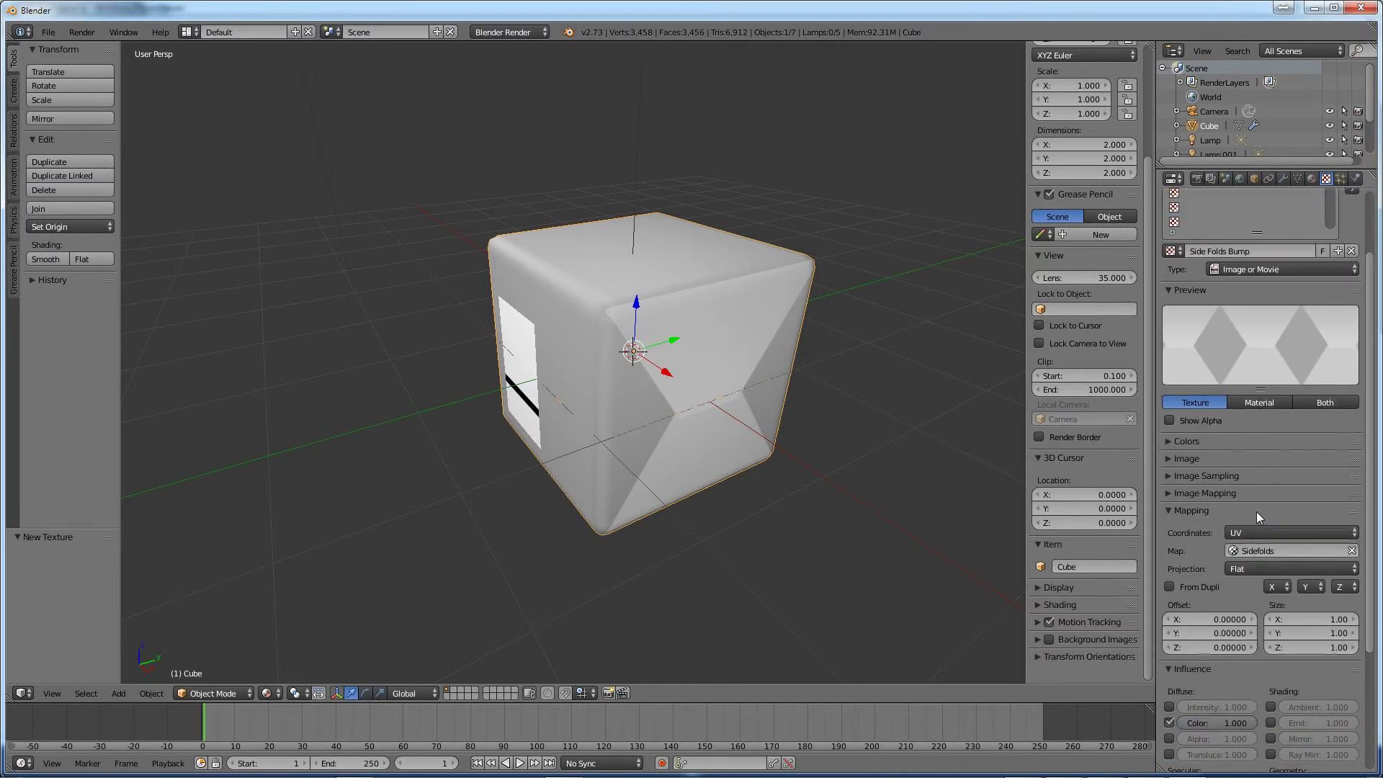
scroll(1256, 511, "down", 1)
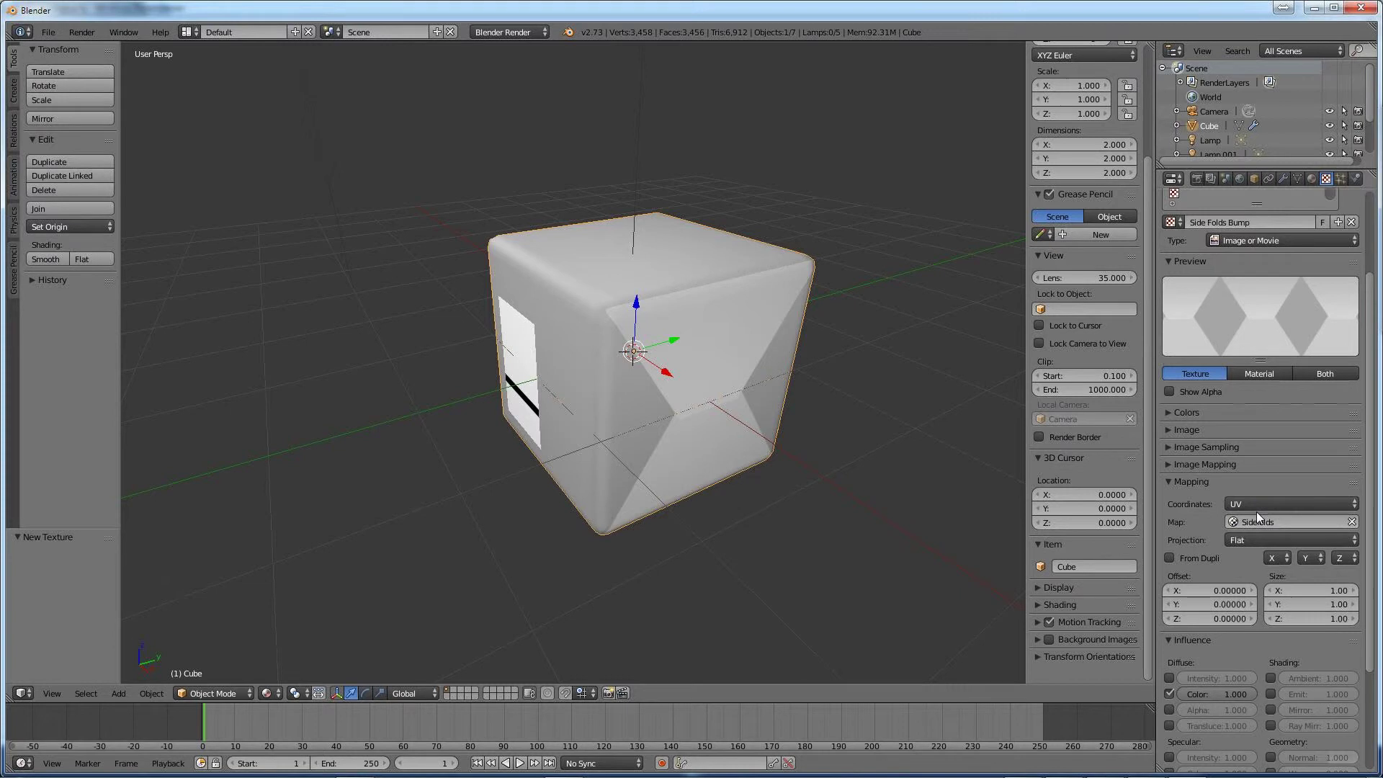
scroll(1256, 511, "down", 1)
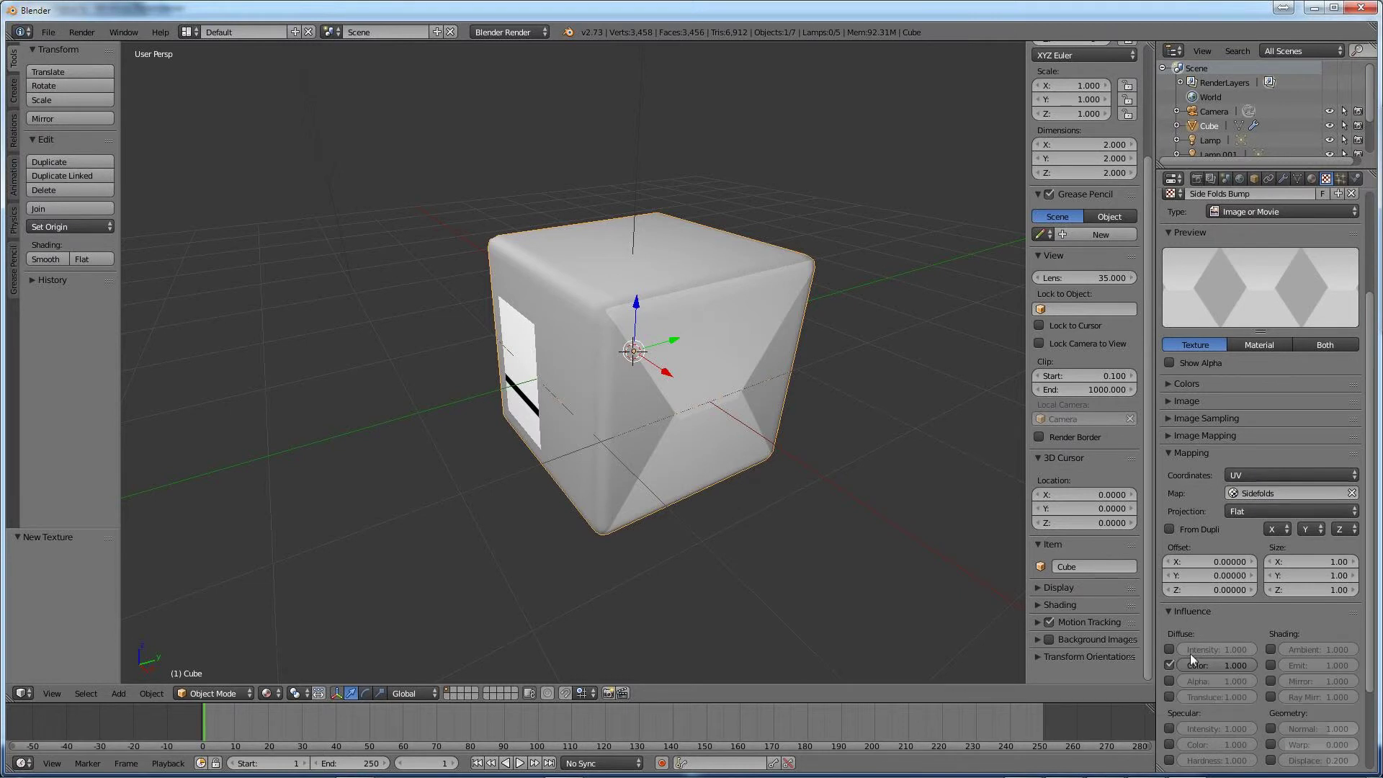
scroll(1189, 649, "down", 4)
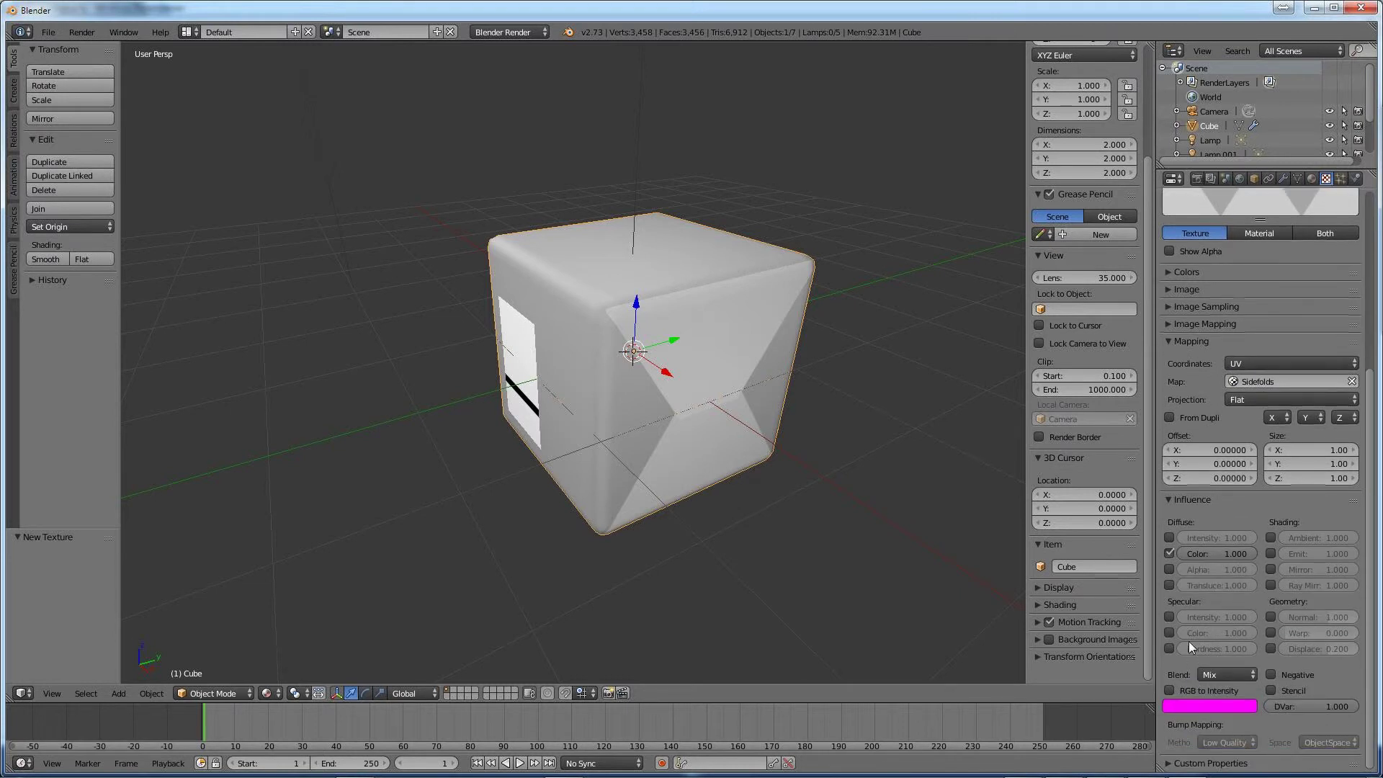
left_click(1169, 551)
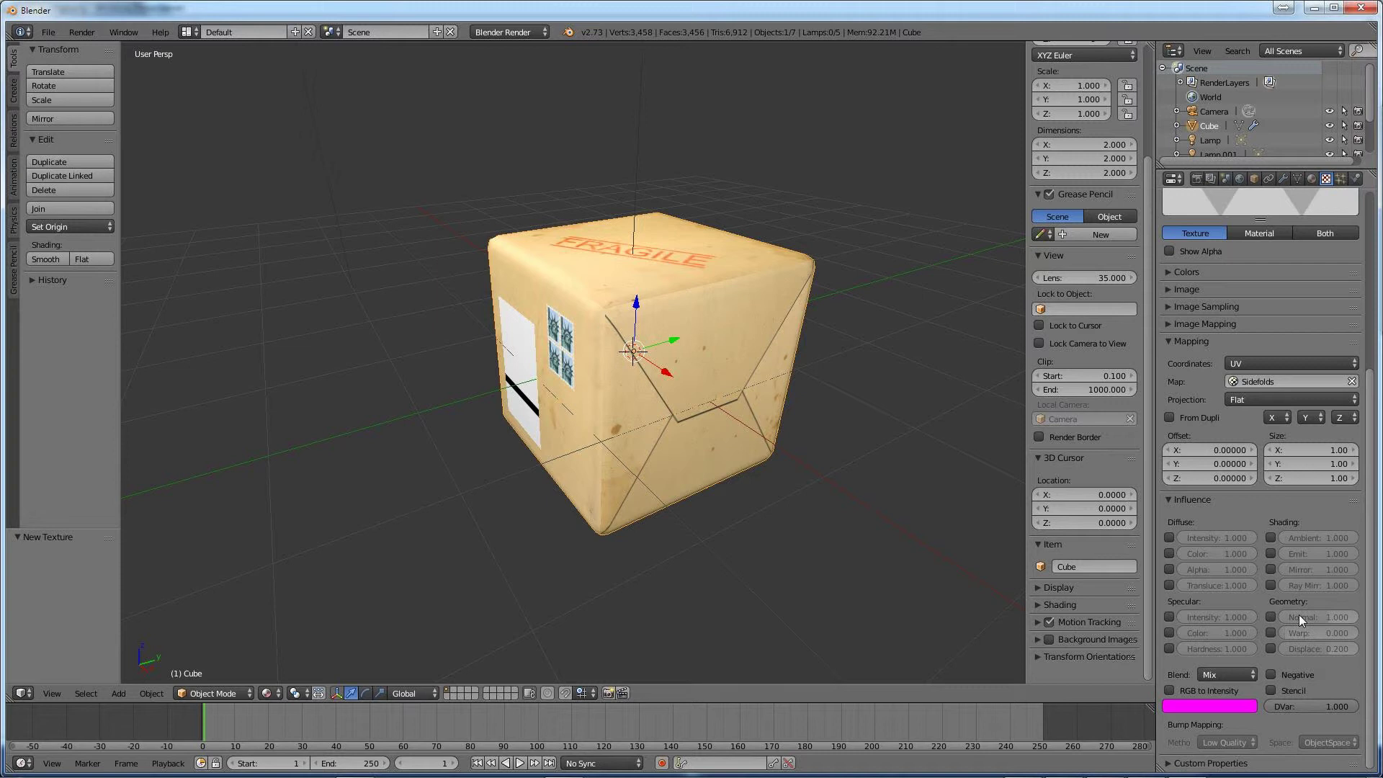
left_click(1270, 617)
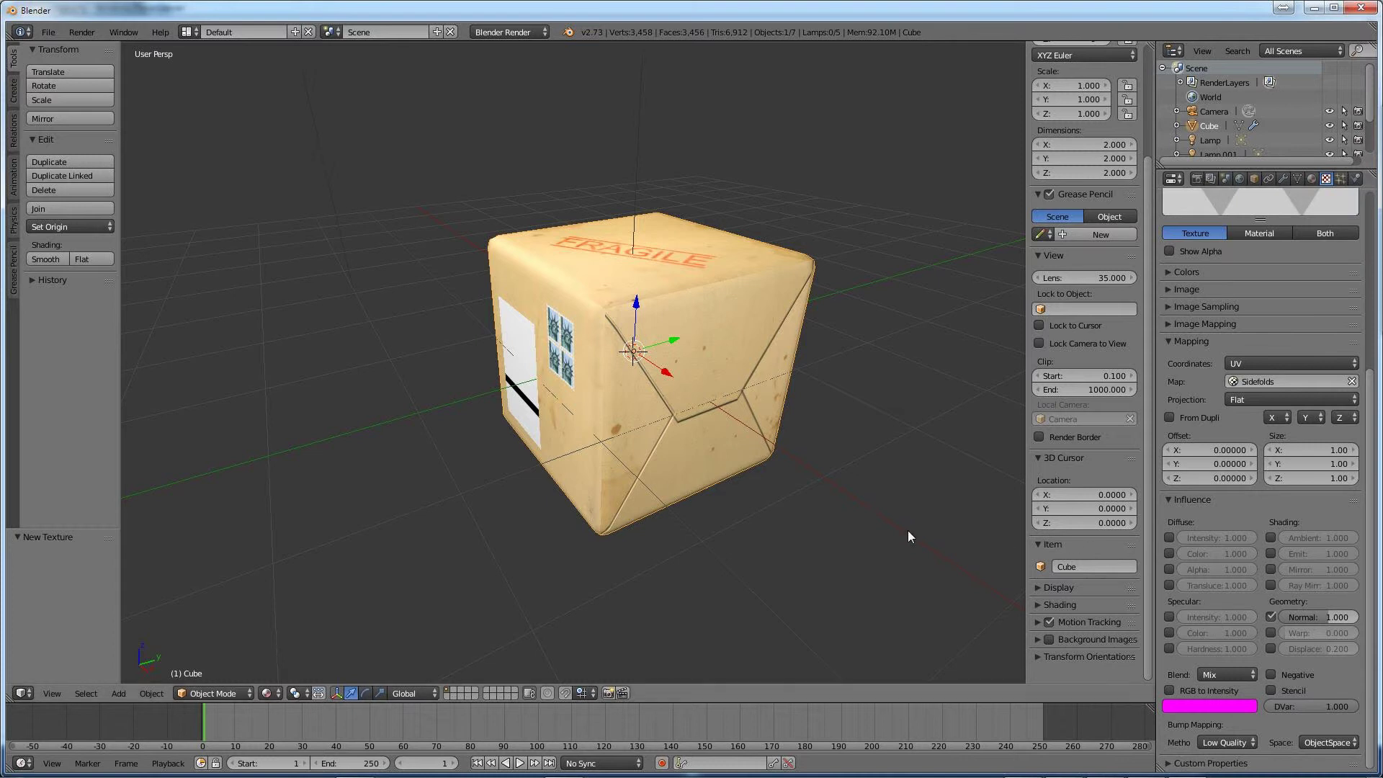
Set the bump mapping method of the Side Folds Bump texture to Best Quality.
left_click(268, 693)
left_click(267, 693)
middle_click_drag(655, 468, 686, 475)
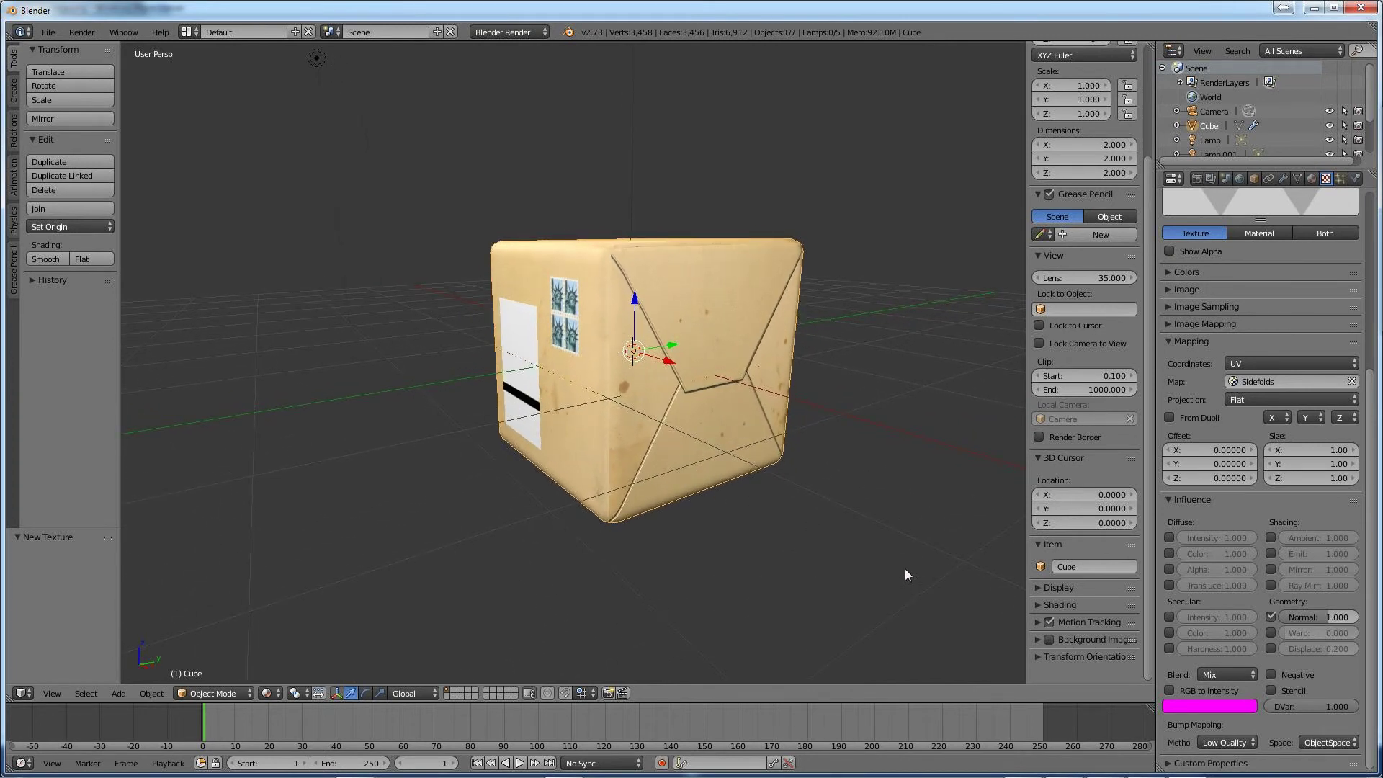
left_click(1229, 743)
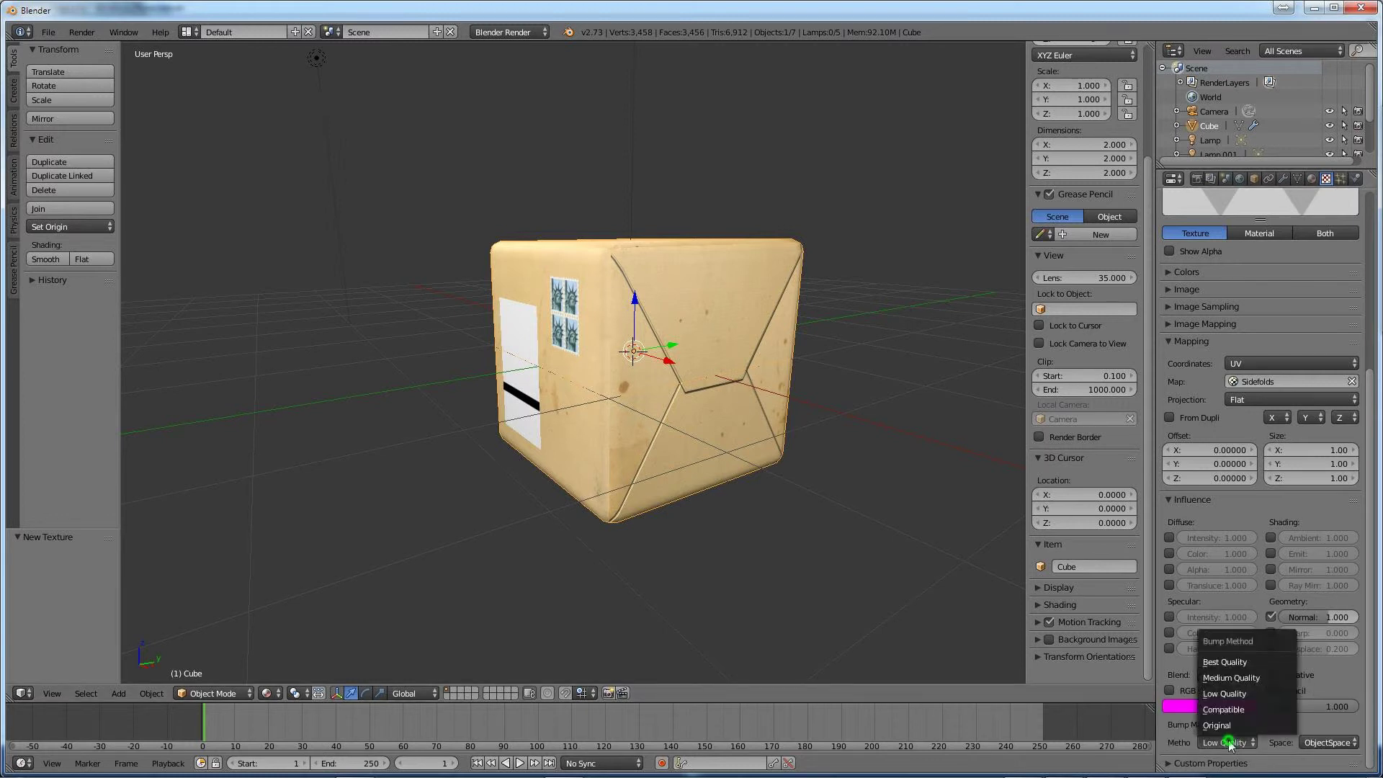
left_click(1233, 659)
Try TextureSpace as the texture's bump mapping space and set it back to ObjectSpace.
left_click(1319, 742)
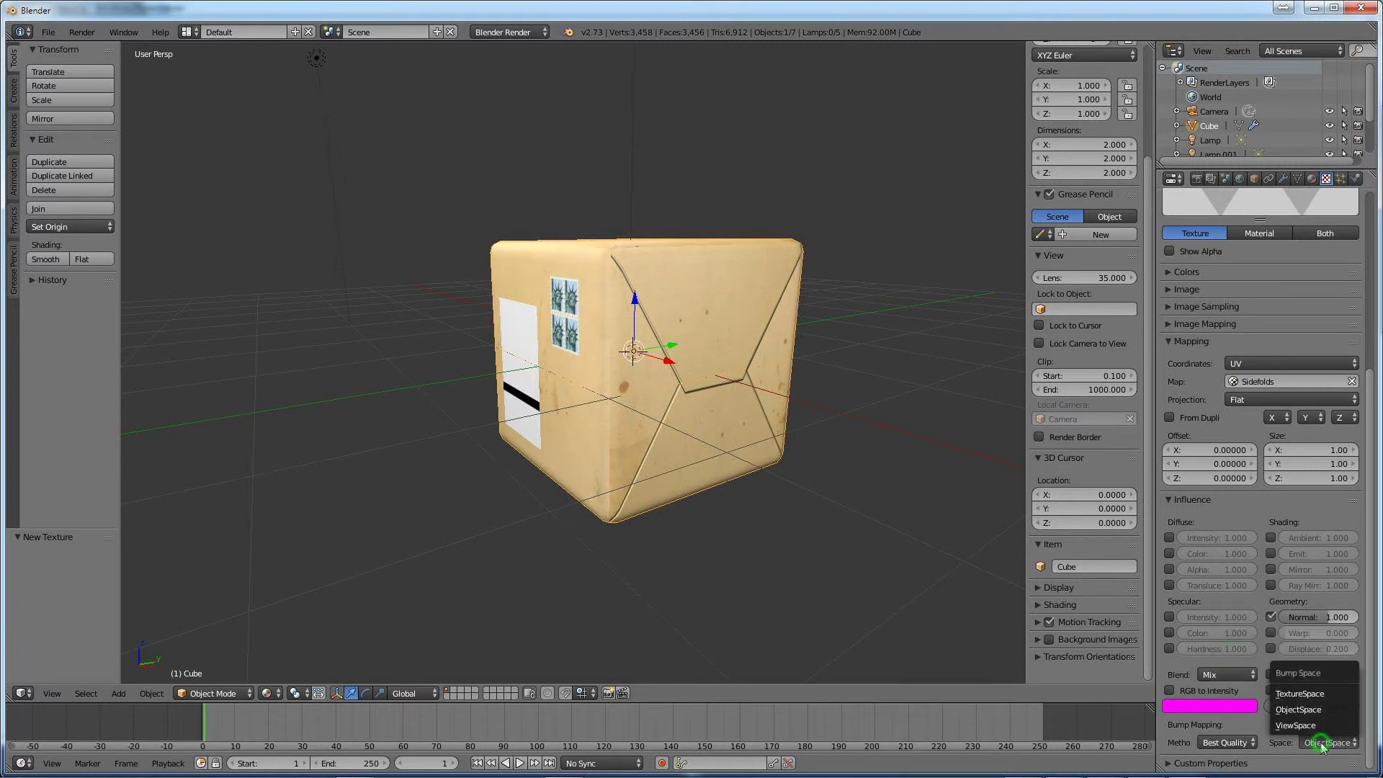
left_click(1298, 710)
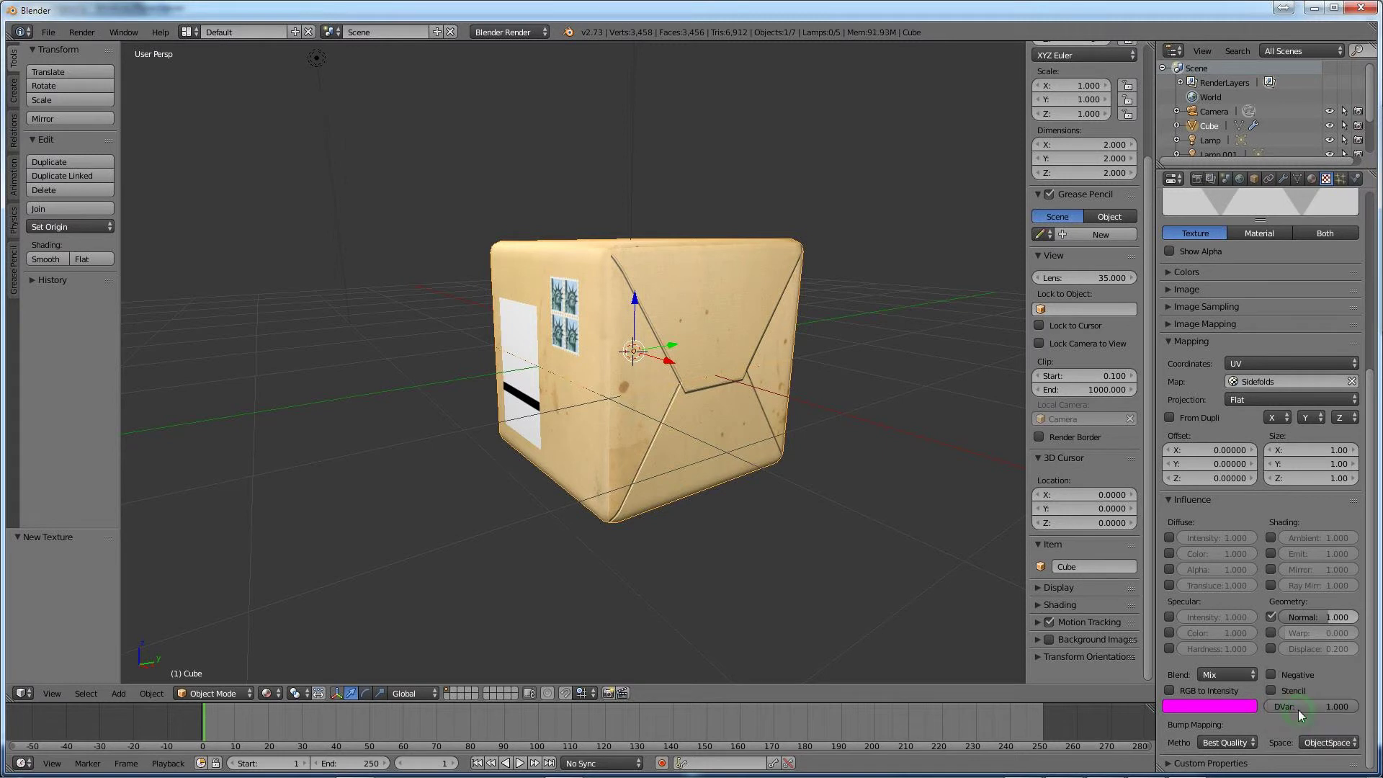
left_click(1324, 742)
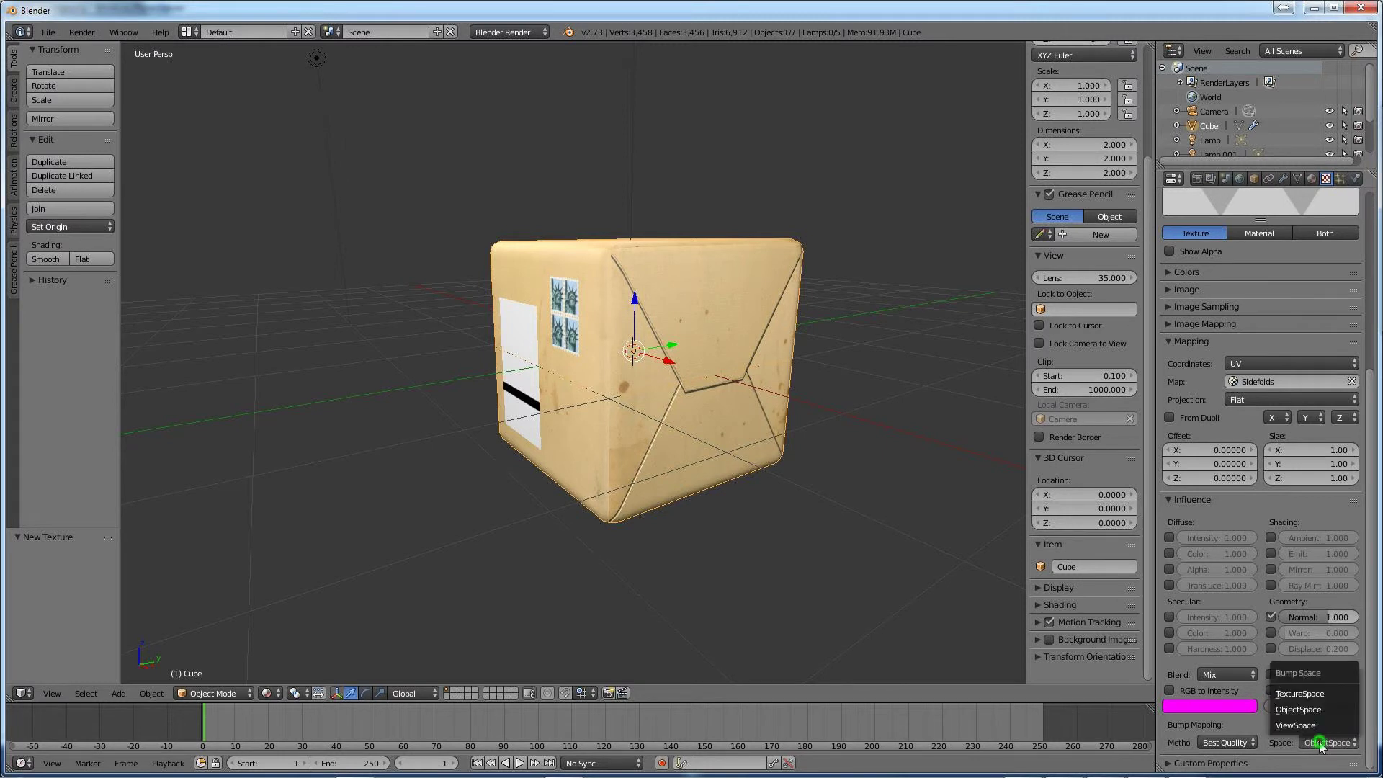
left_click(1306, 693)
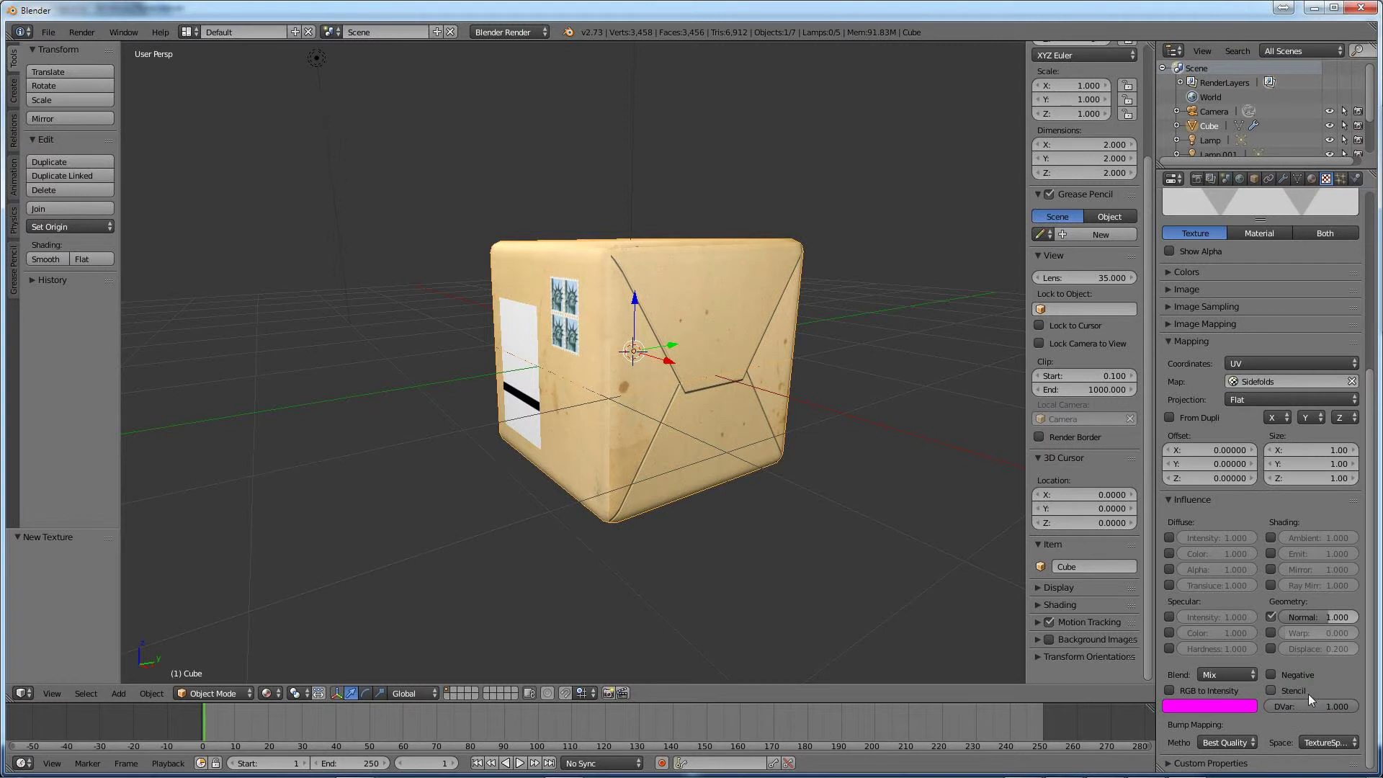
left_click(1318, 743)
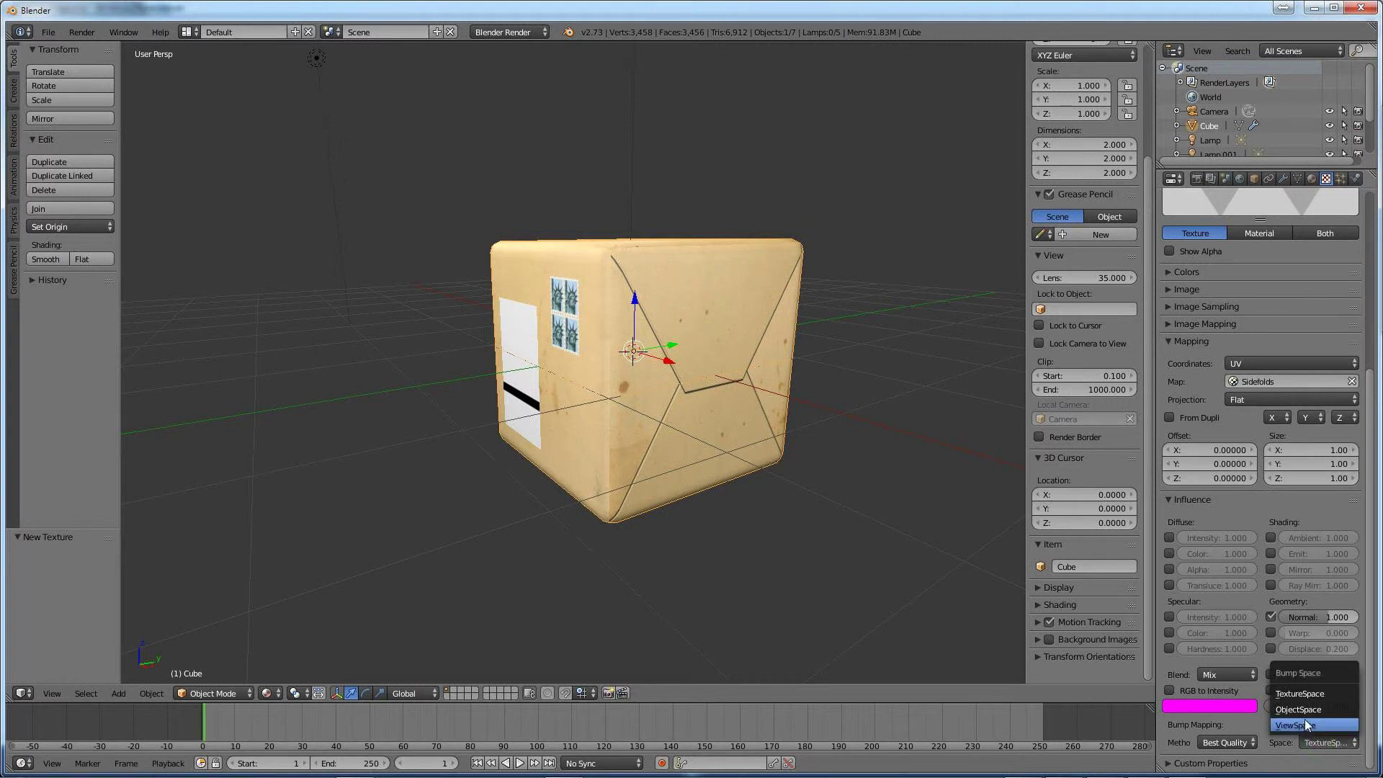
left_click(1302, 710)
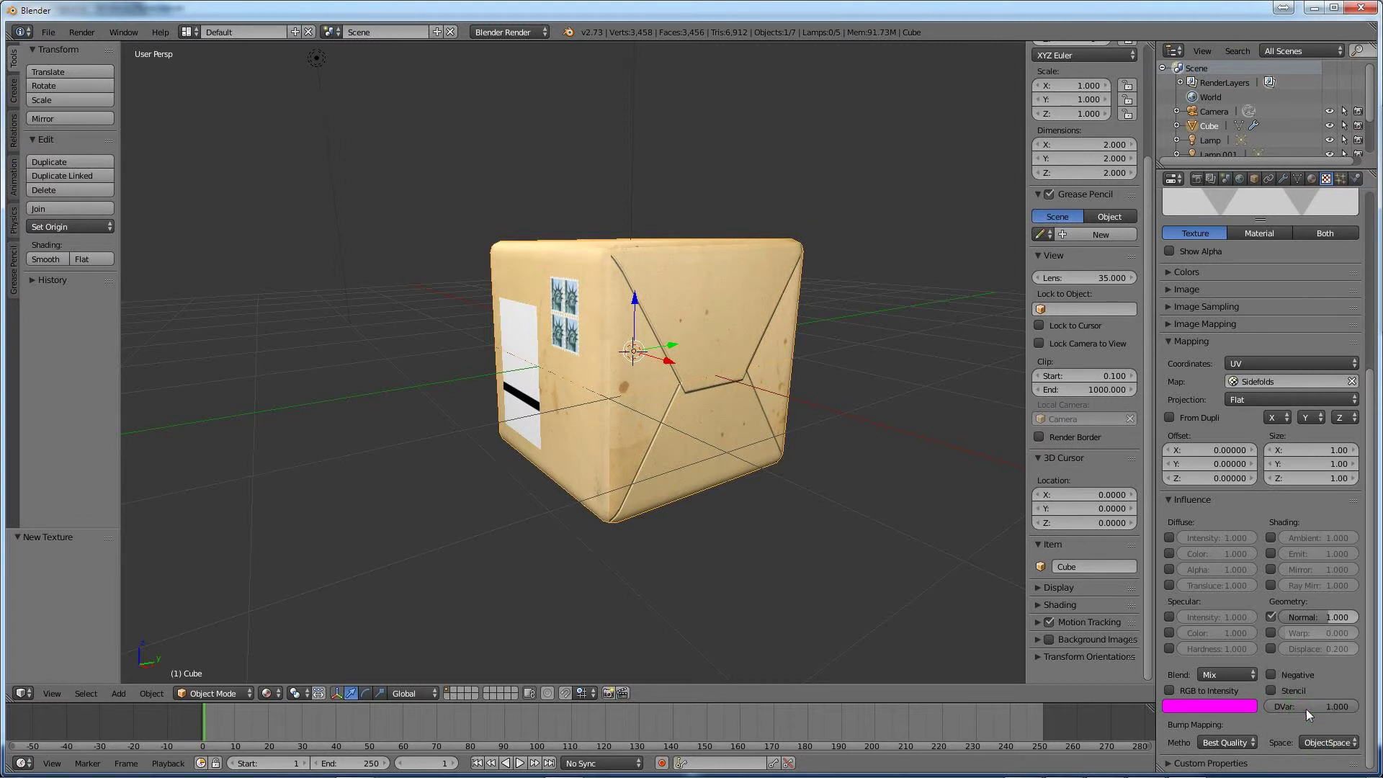
Render the package to check the bump relief on its folded side, and close the render.
mouse_move(737, 504)
middle_mouse_down()
mouse_move(995, 503)
mouse_move(750, 510)
middle_mouse_up()
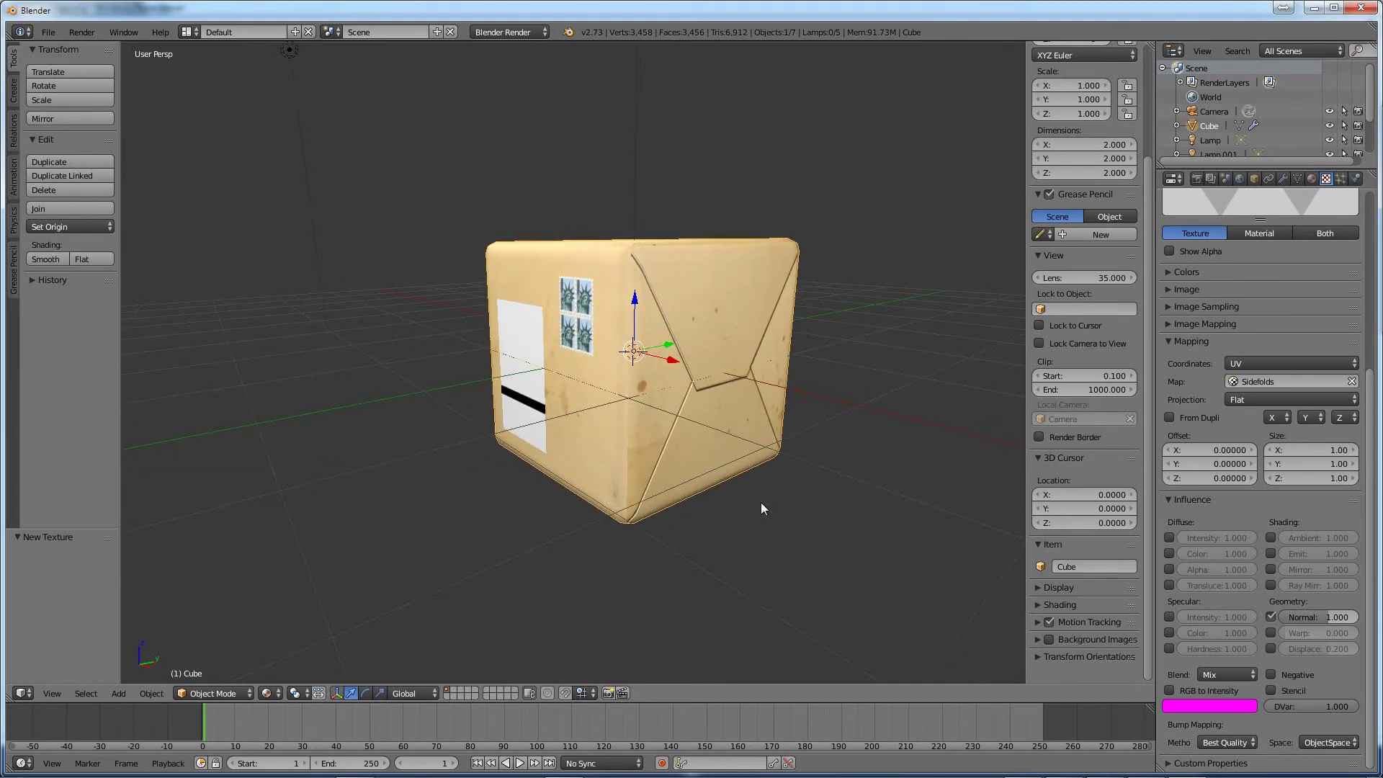
key("F12")
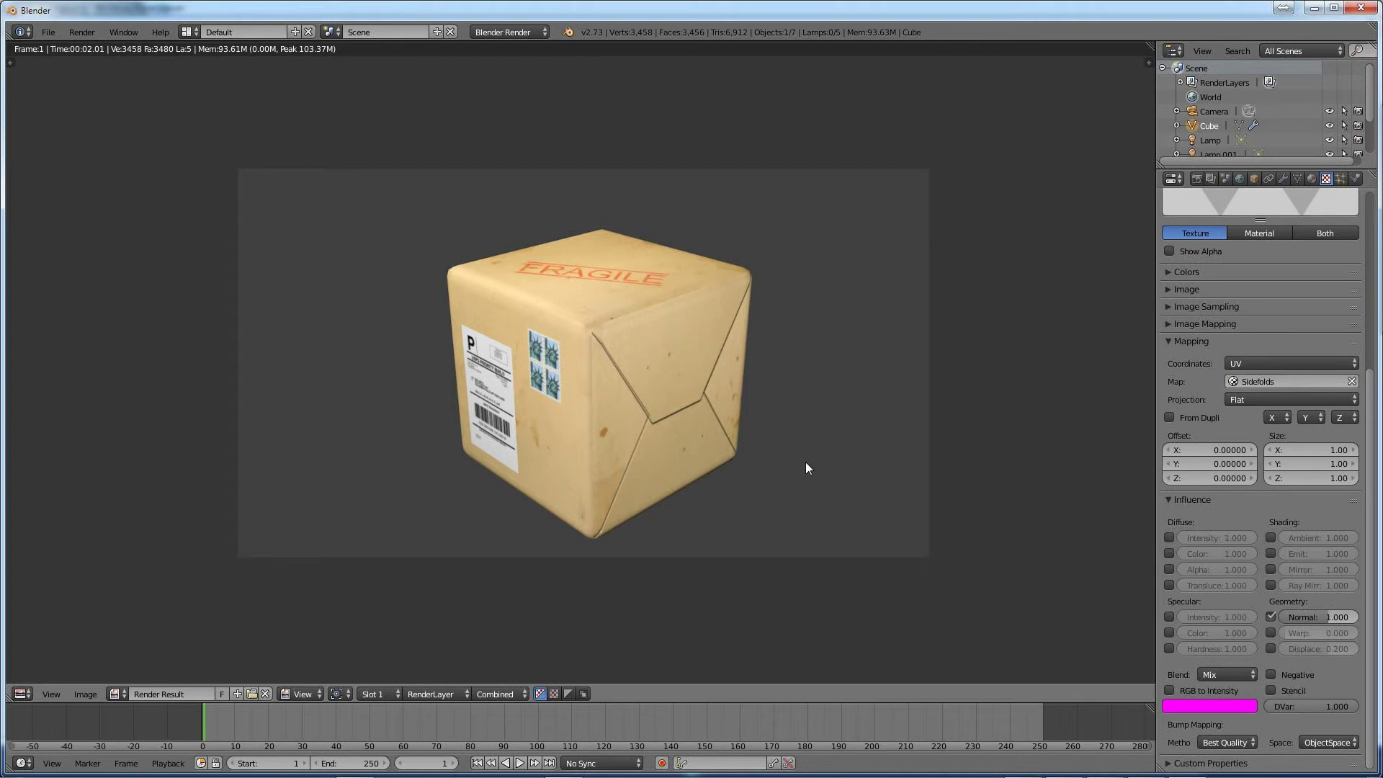
key("Escape")
Switch to the UV Editing layout and show the whole cube mesh's Main Texture UV map in Edit Mode.
left_click(185, 30)
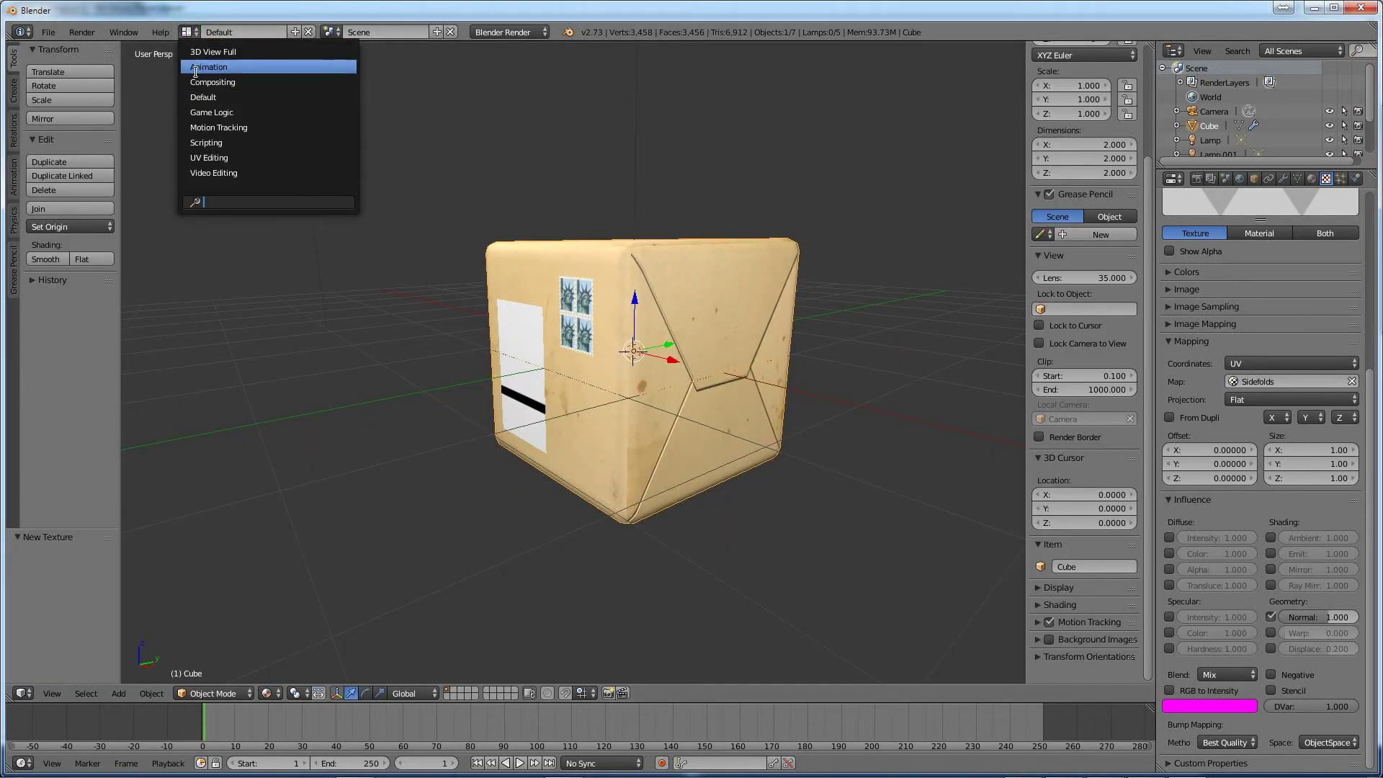
left_click(214, 157)
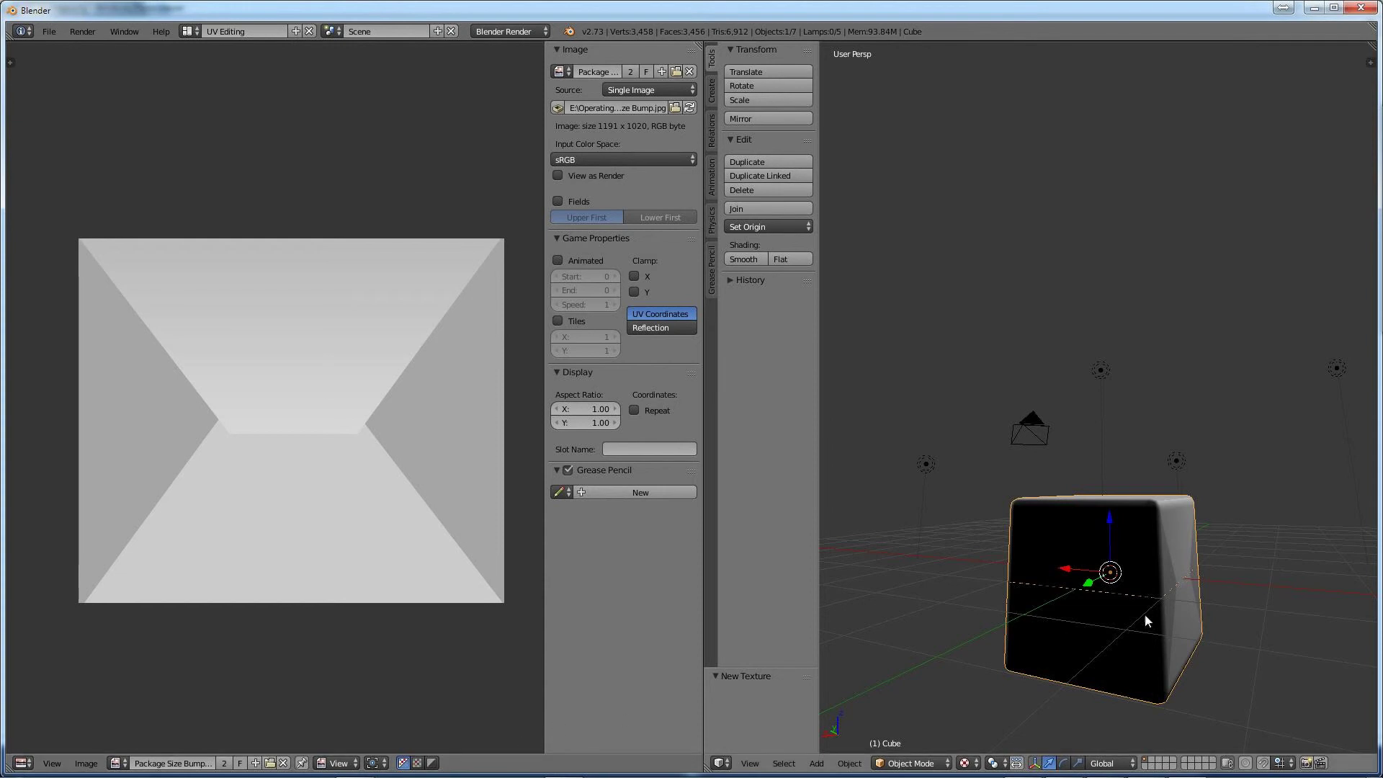
key("Tab")
key("a")
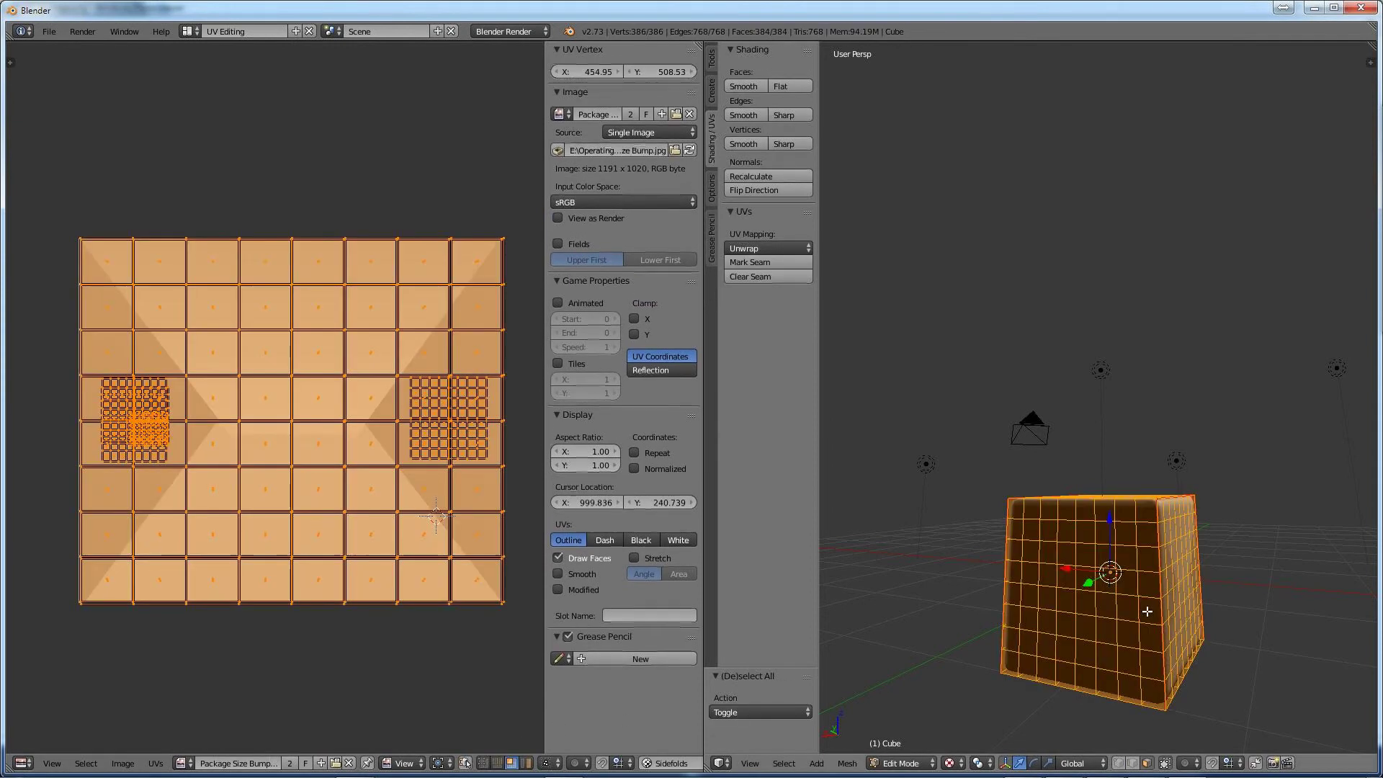
left_click(681, 765)
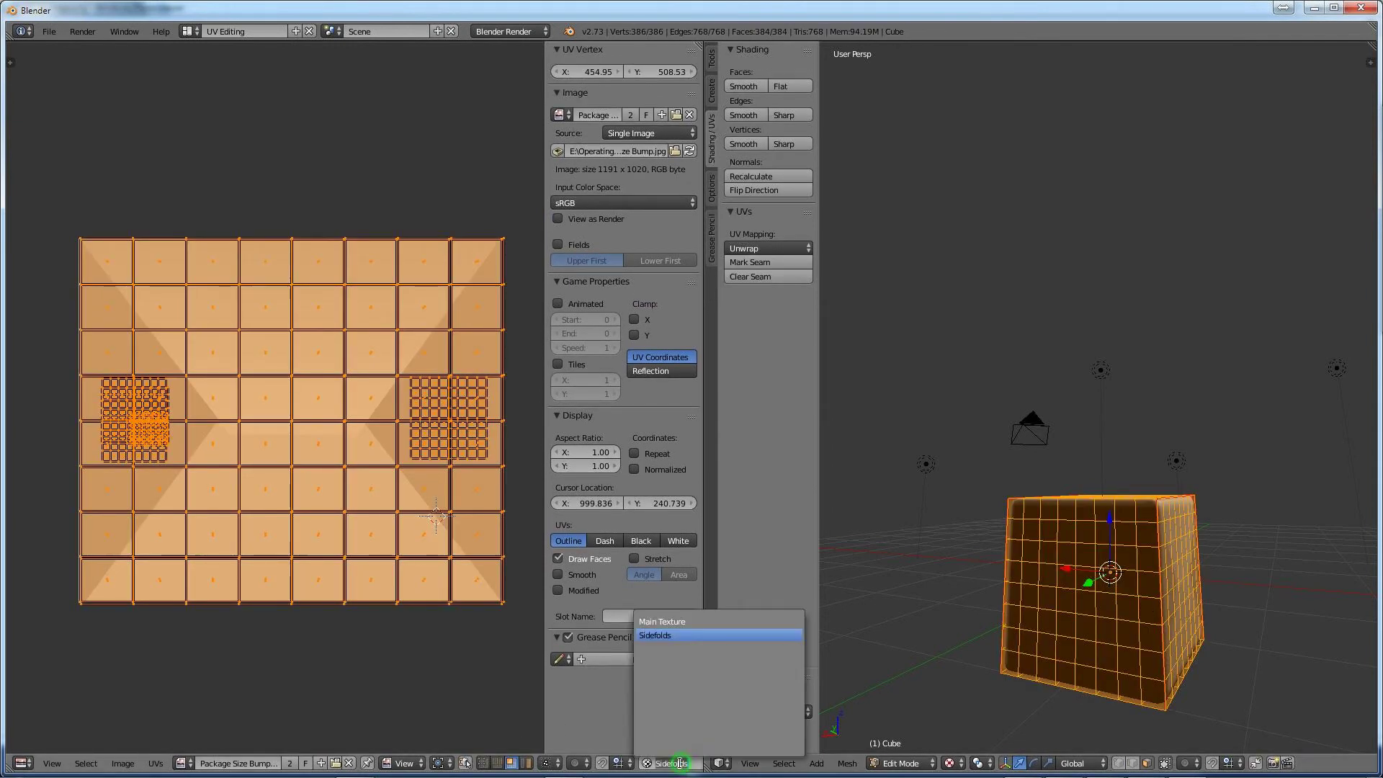
left_click(672, 620)
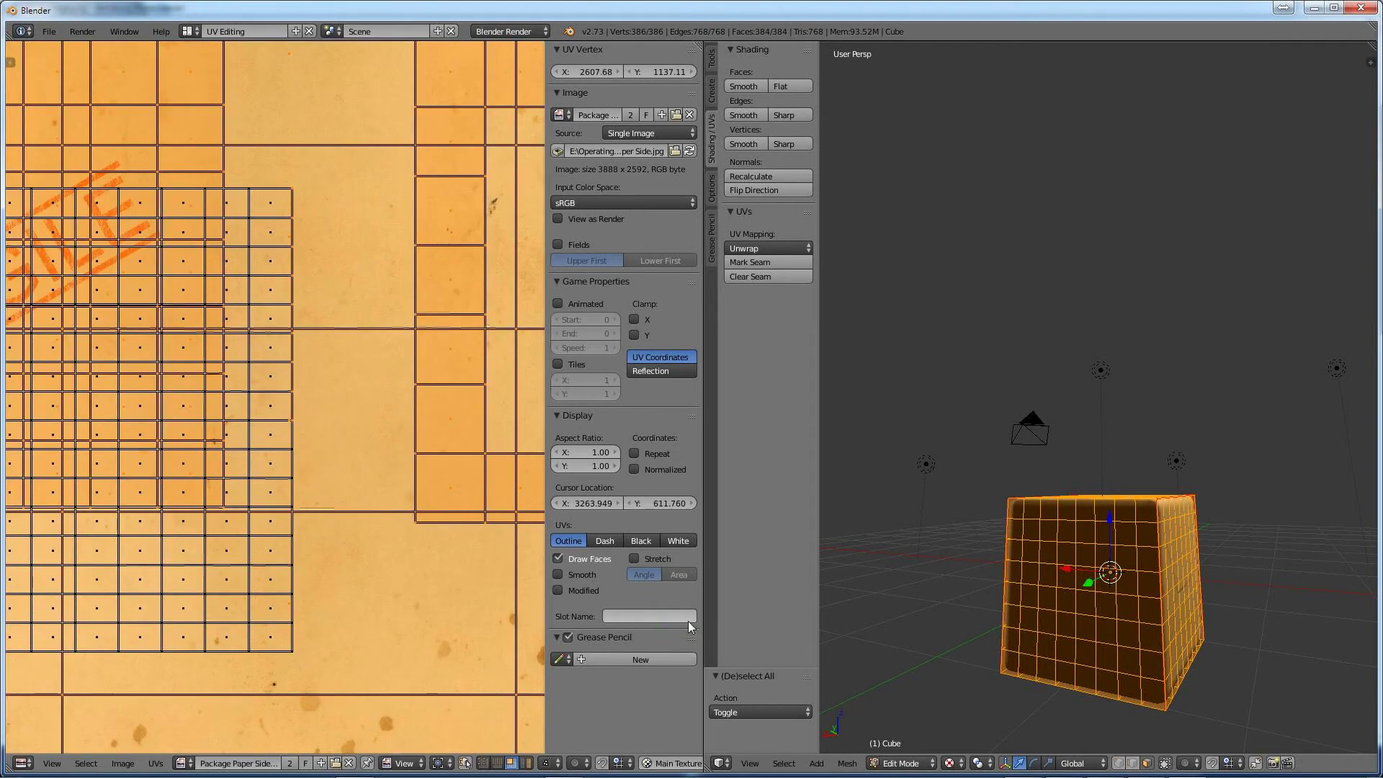
Select only the faces of the folded side on the far side of the package from the one rendered.
scroll(1003, 614, "down", 5)
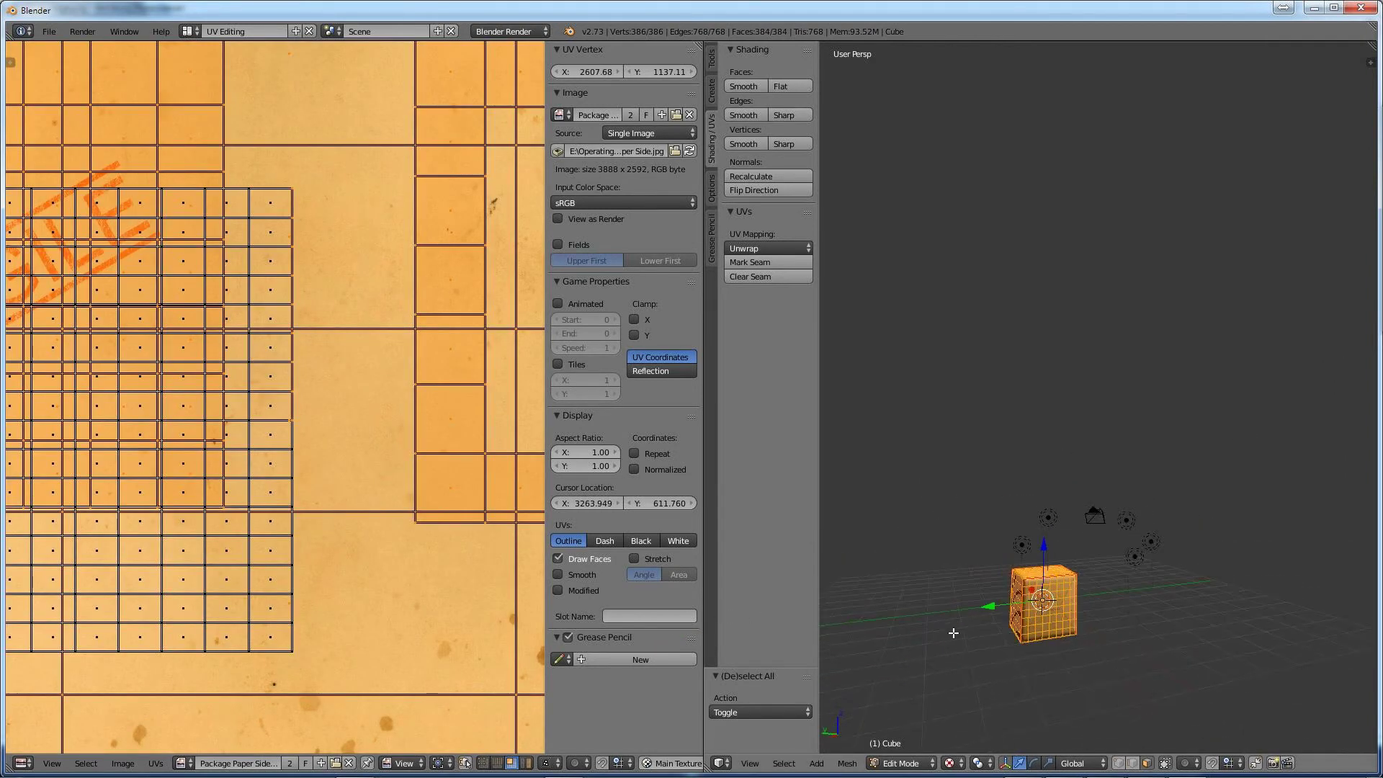
scroll(1053, 632, "up", 8)
scroll(1055, 629, "down", 4)
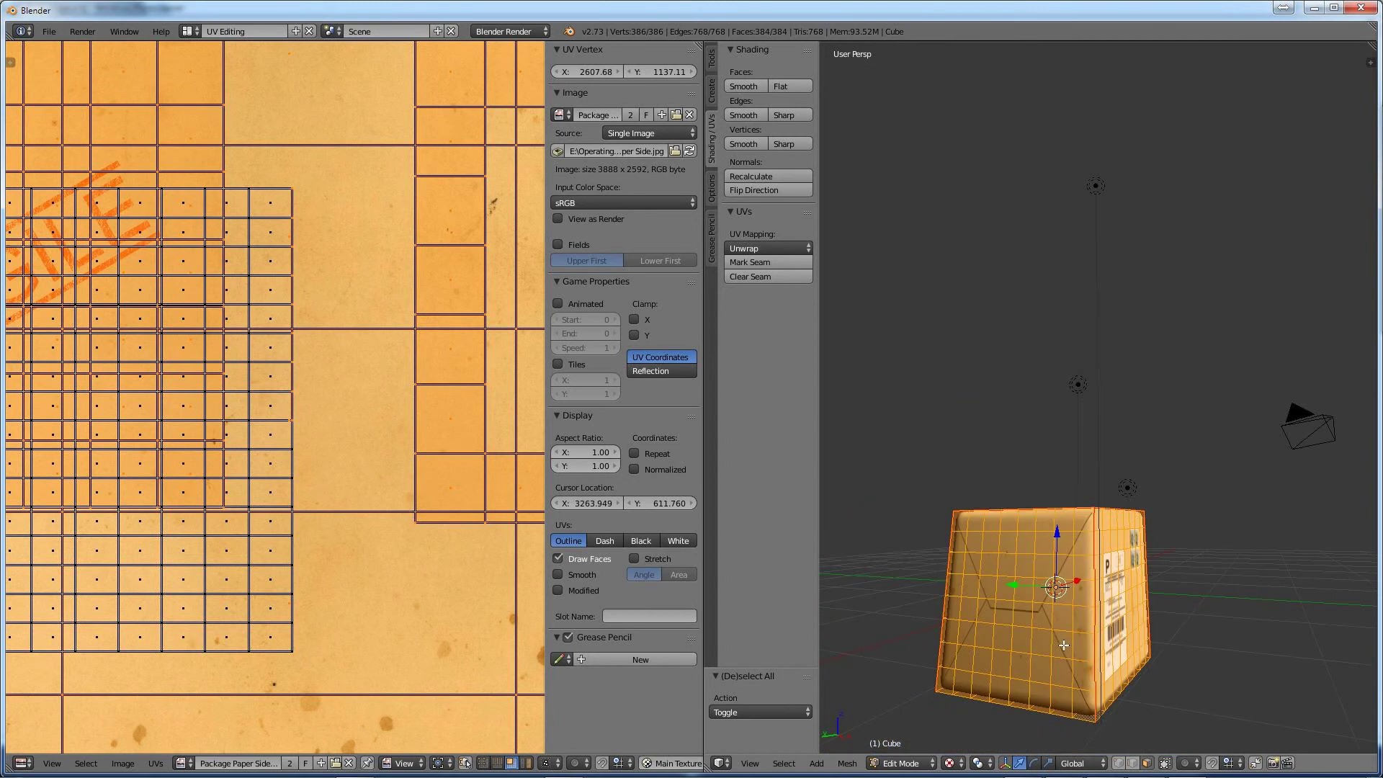
key("a")
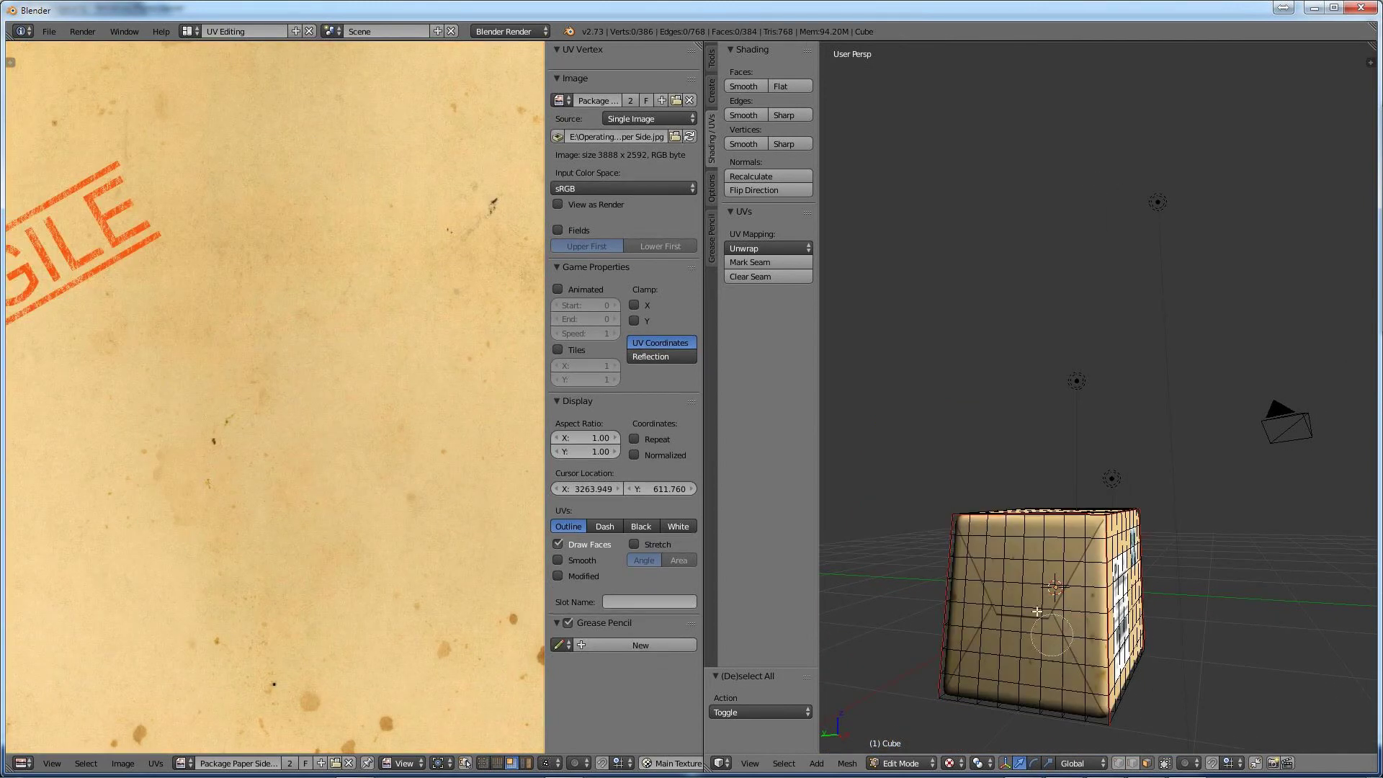
key("c")
mouse_move(968, 544)
left_mouse_down()
mouse_move(1075, 548)
mouse_move(1069, 704)
mouse_move(1033, 676)
mouse_move(1038, 573)
mouse_move(987, 601)
mouse_move(979, 684)
mouse_move(991, 607)
left_mouse_up()
right_click(991, 606)
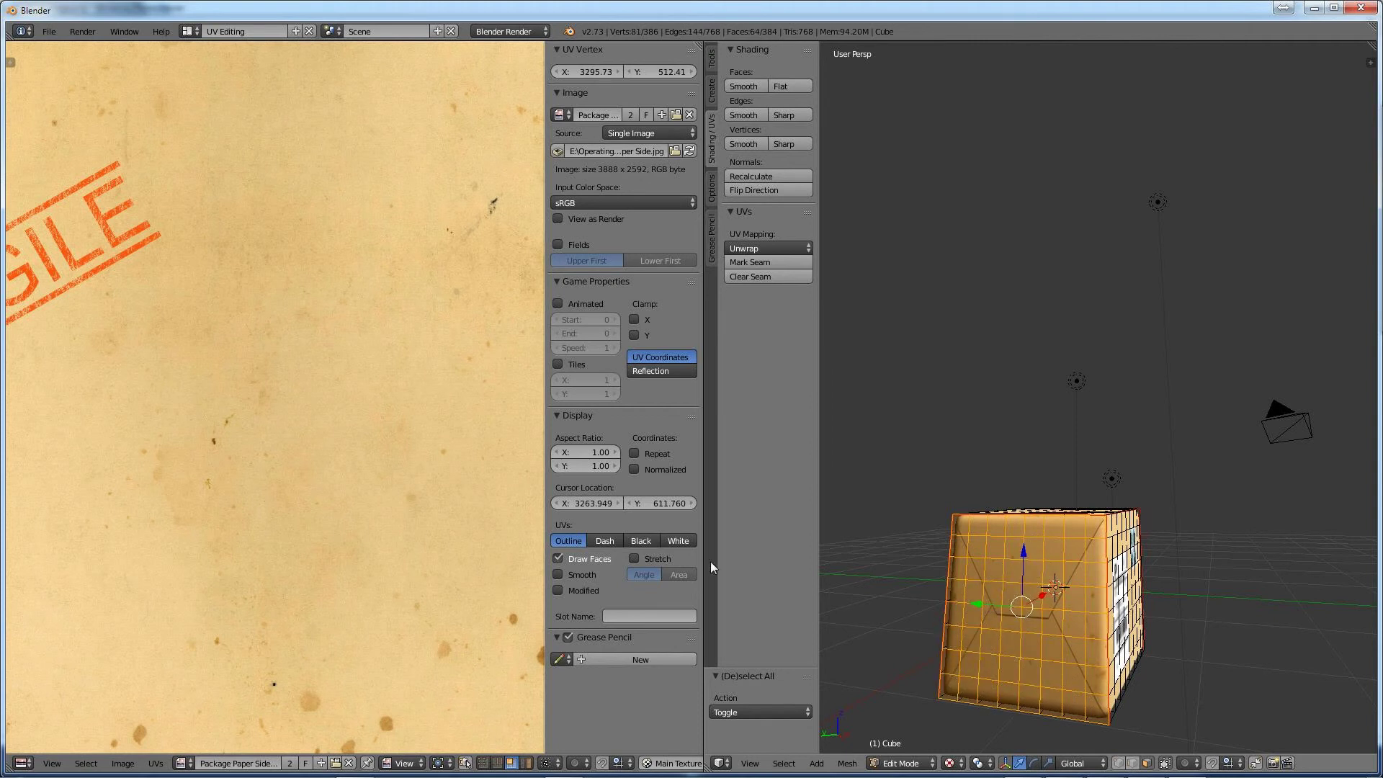
Move the selected side's UVs off the printed fold lines onto plain paper below the FRAGILE stamp, and scale them about 1.2 along Y.
scroll(361, 504, "down", 3)
middle_click_drag(360, 508, 374, 512)
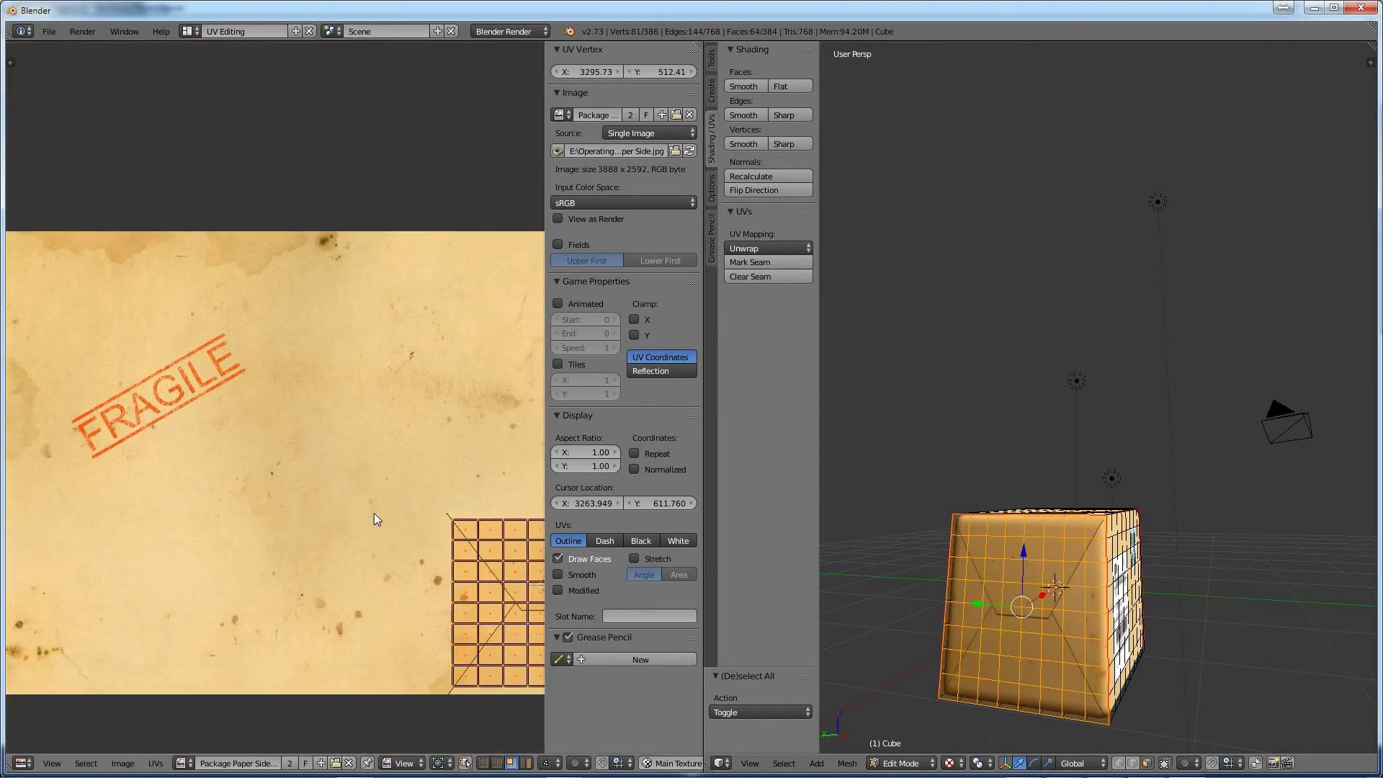
scroll(404, 530, "down", 2)
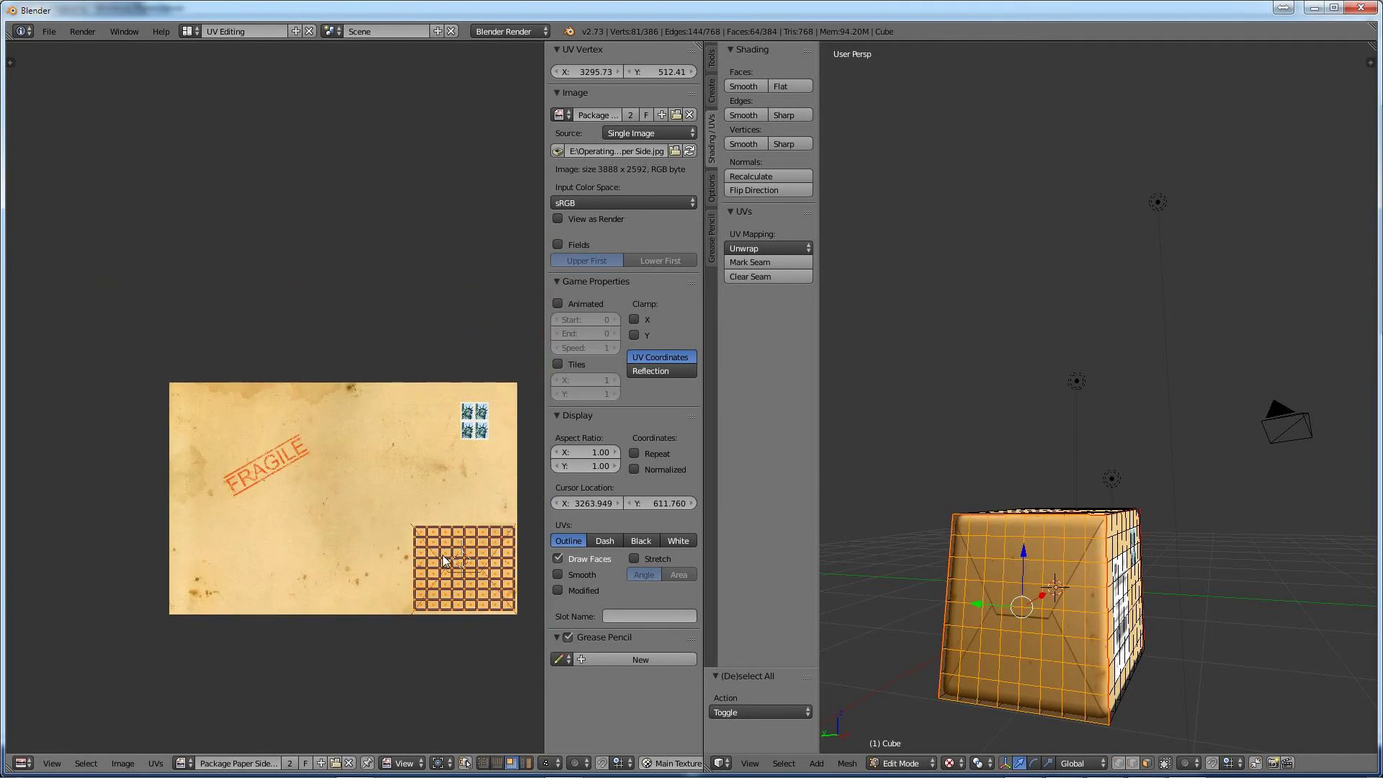
key("g")
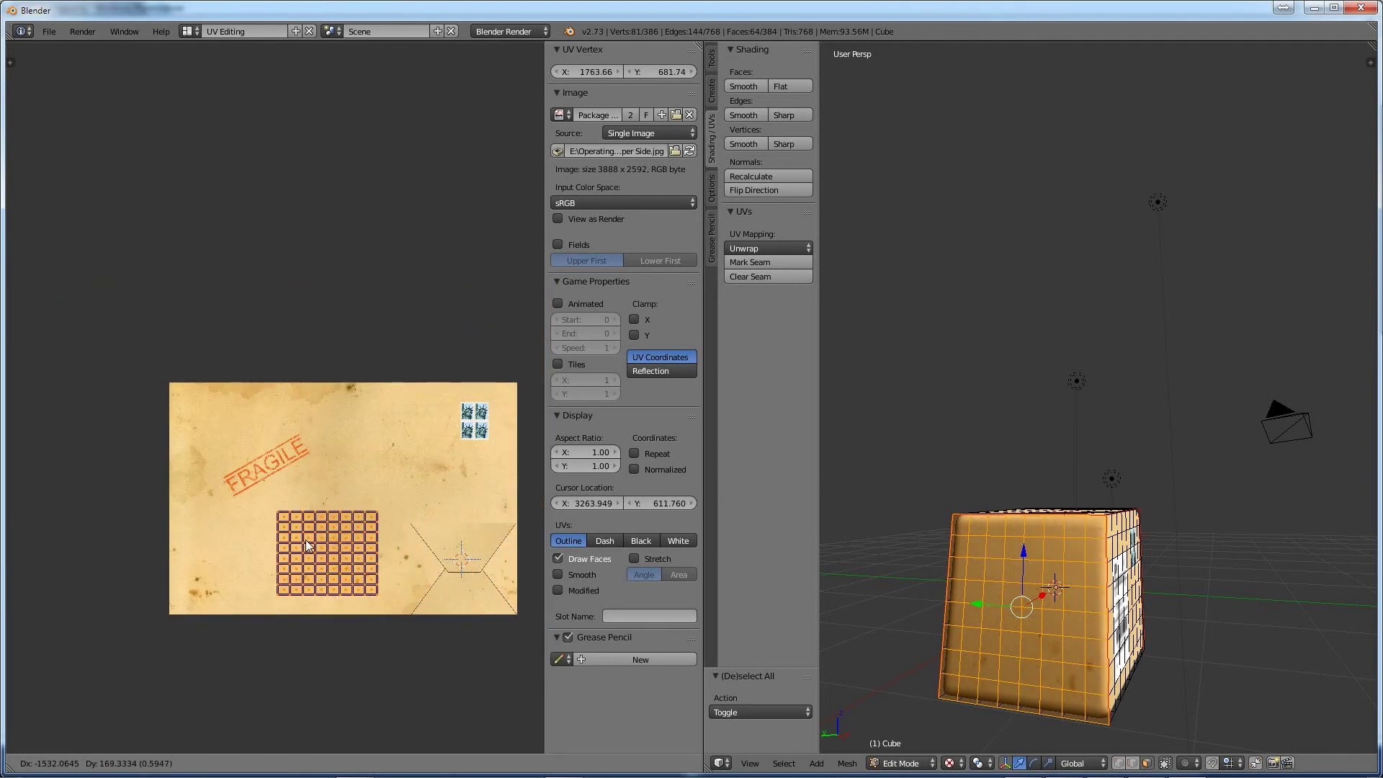
left_click(306, 538)
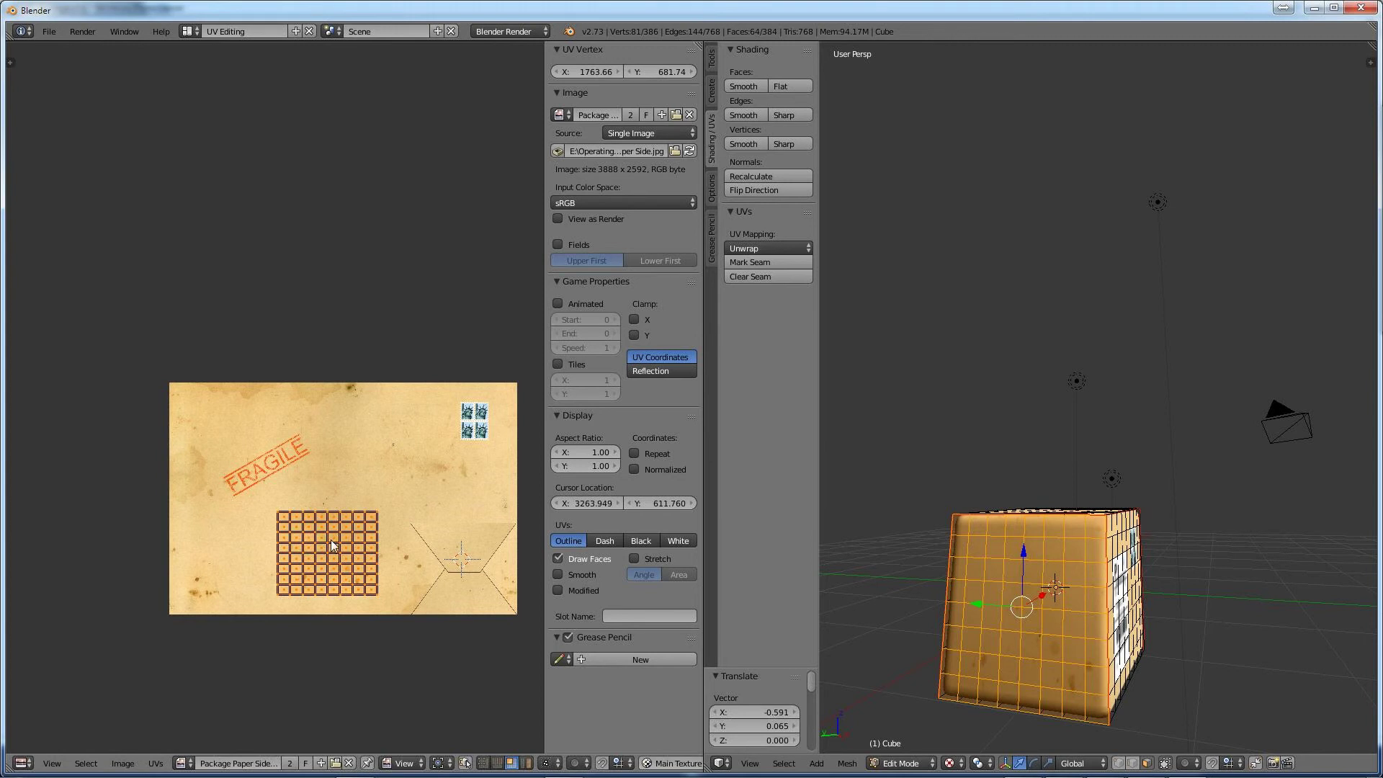
key("s")
key("y")
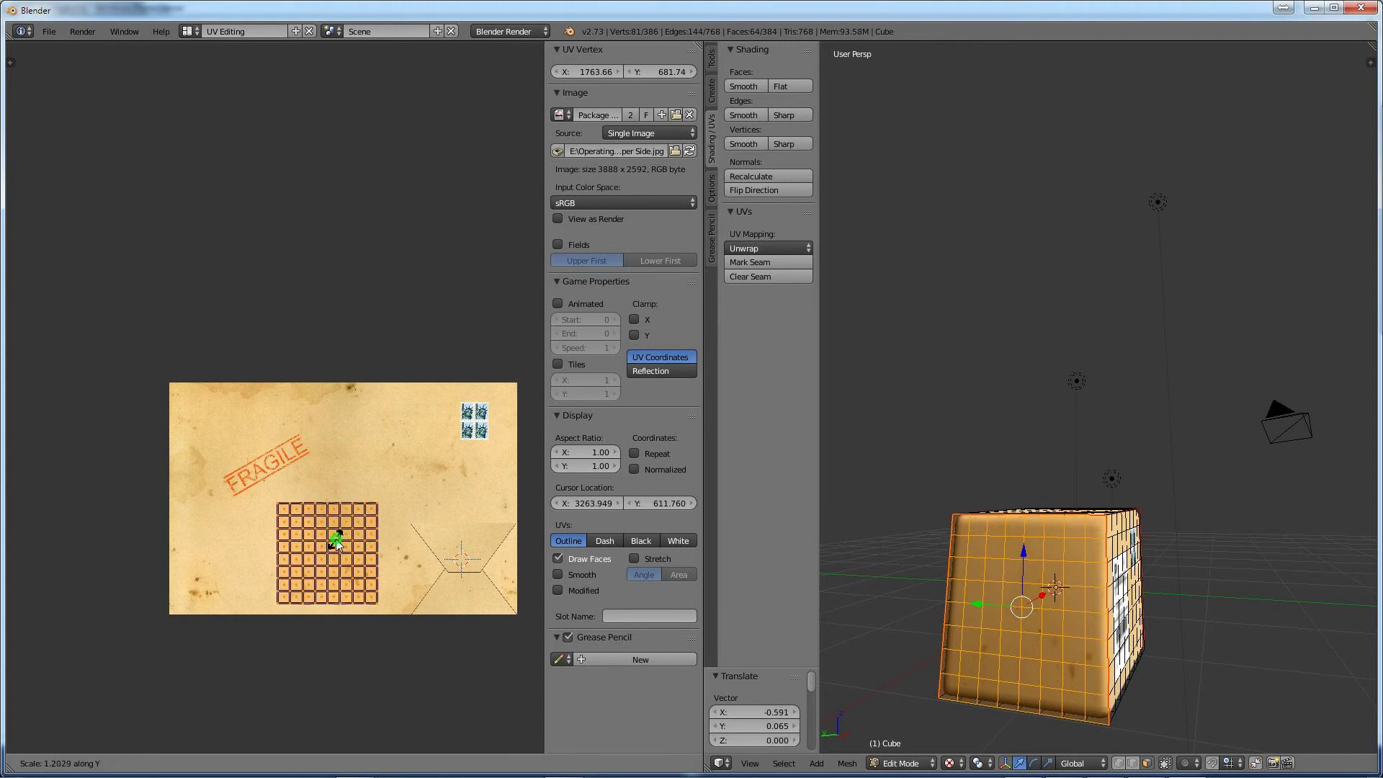
left_click(335, 549)
Clear the selection and select the faces of the opposite folded side, where the printed fold lines still show.
mouse_move(1099, 614)
middle_mouse_down()
mouse_move(1084, 624)
mouse_move(1120, 663)
mouse_move(1090, 577)
mouse_move(1073, 569)
mouse_move(1095, 577)
mouse_move(1087, 606)
middle_mouse_up()
key("a")
key("c")
mouse_move(1030, 454)
left_mouse_down()
mouse_move(1076, 446)
mouse_move(1074, 531)
mouse_move(1018, 484)
mouse_move(1023, 556)
left_mouse_up()
right_click(1023, 556)
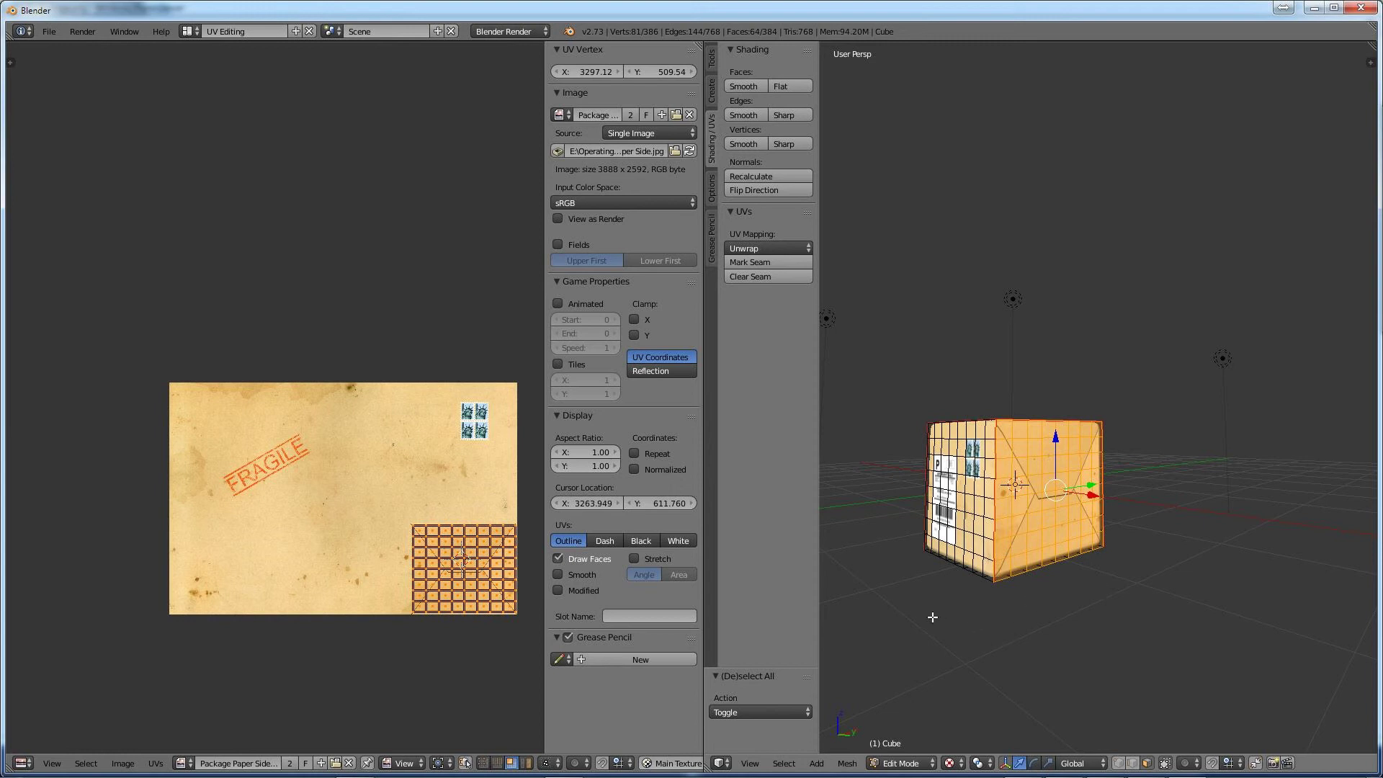
Scale this side's UVs about 1.17 along Y and place them on plain paper between the FRAGILE stamp and the postage stamps.
left_click(295, 551)
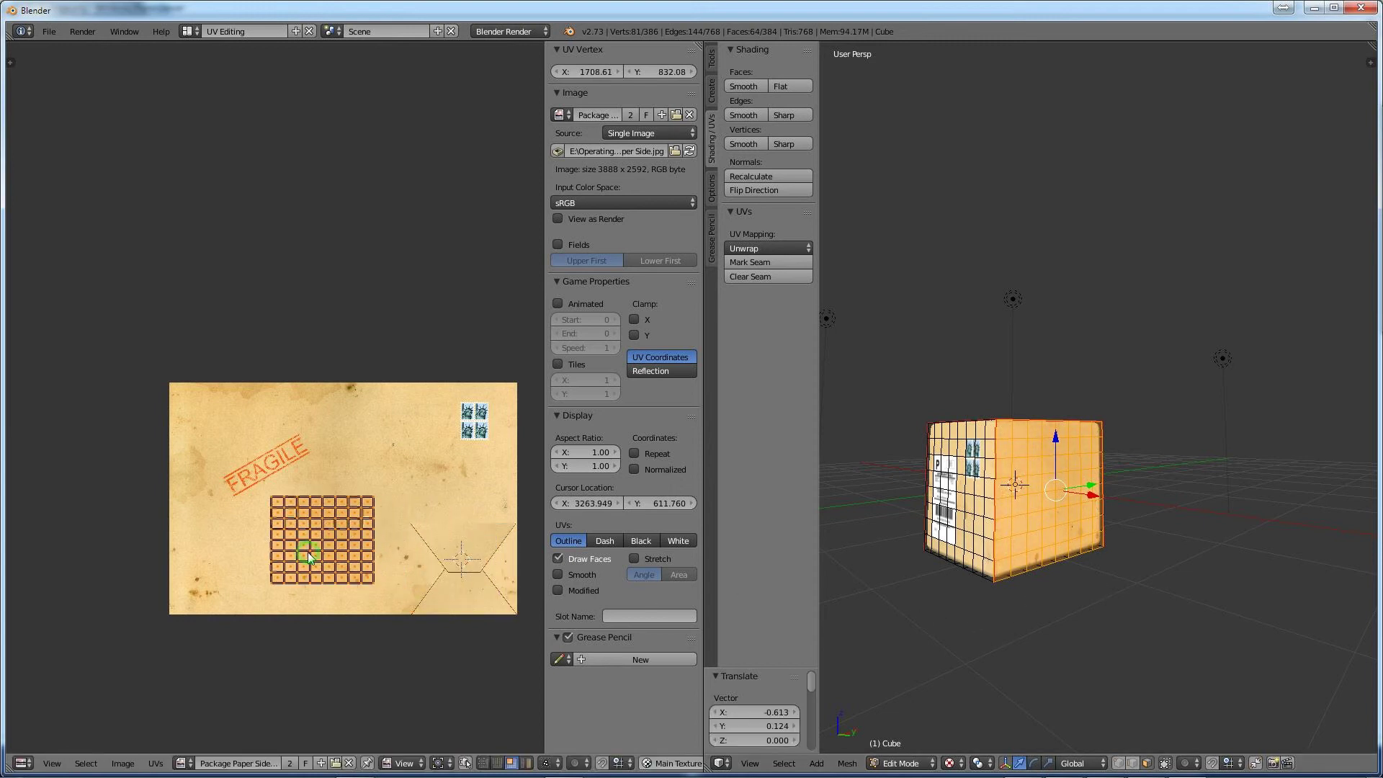
key("s")
key("y")
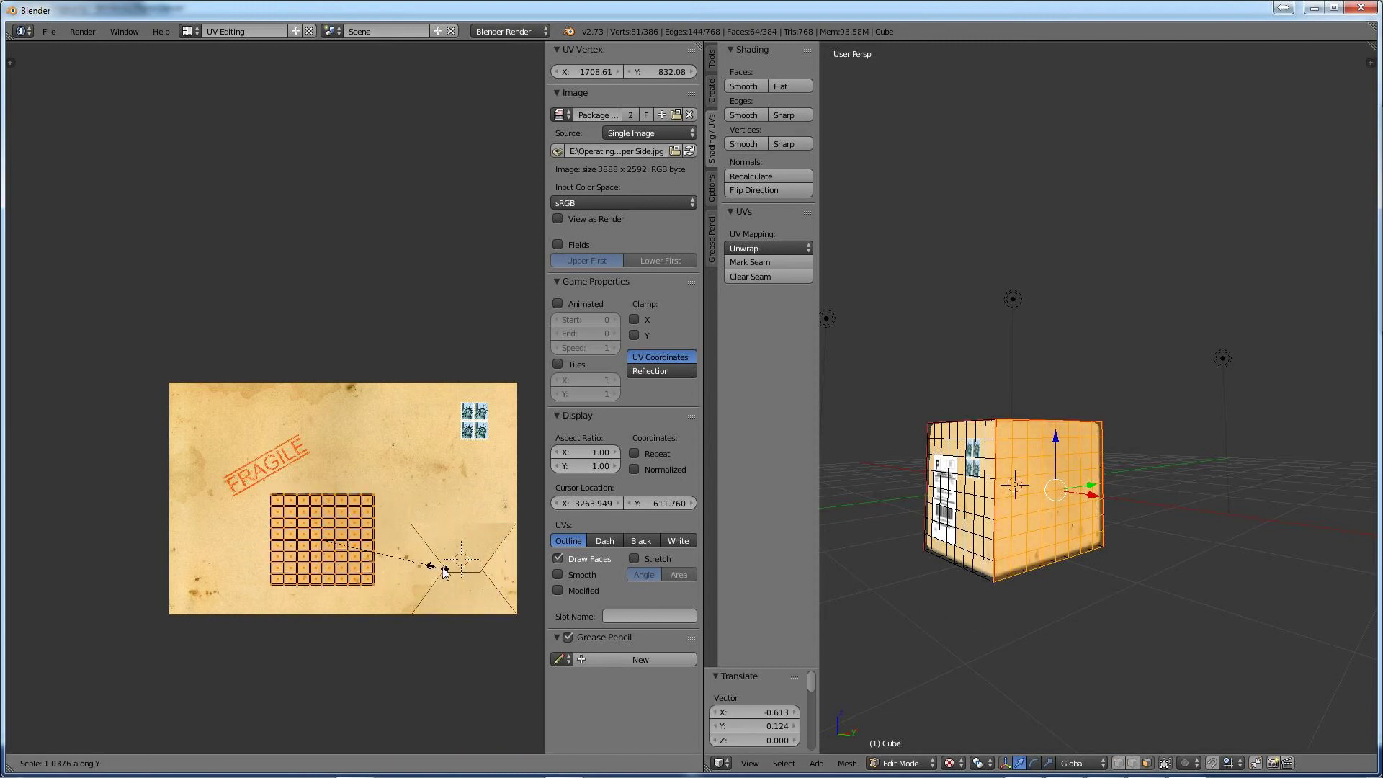
left_click(457, 566)
key("g")
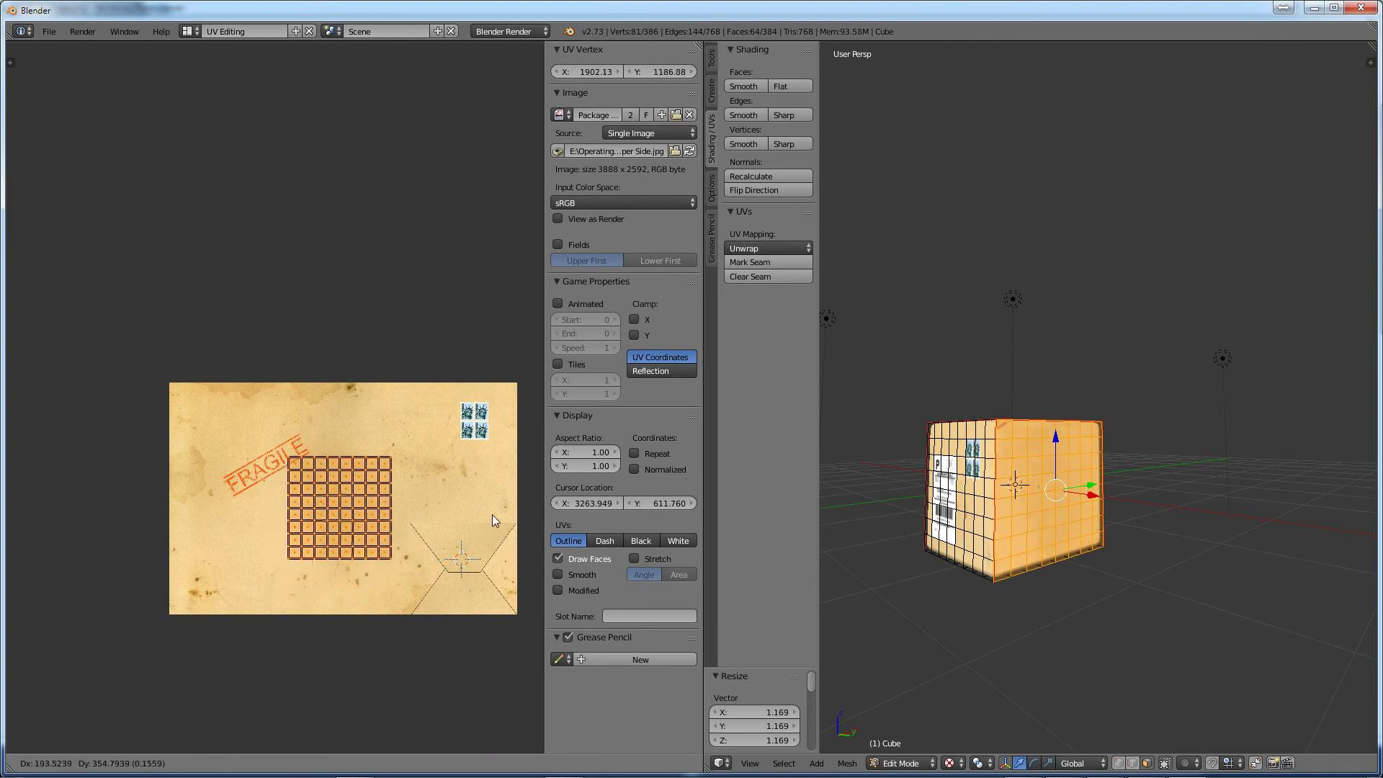
left_click(522, 474)
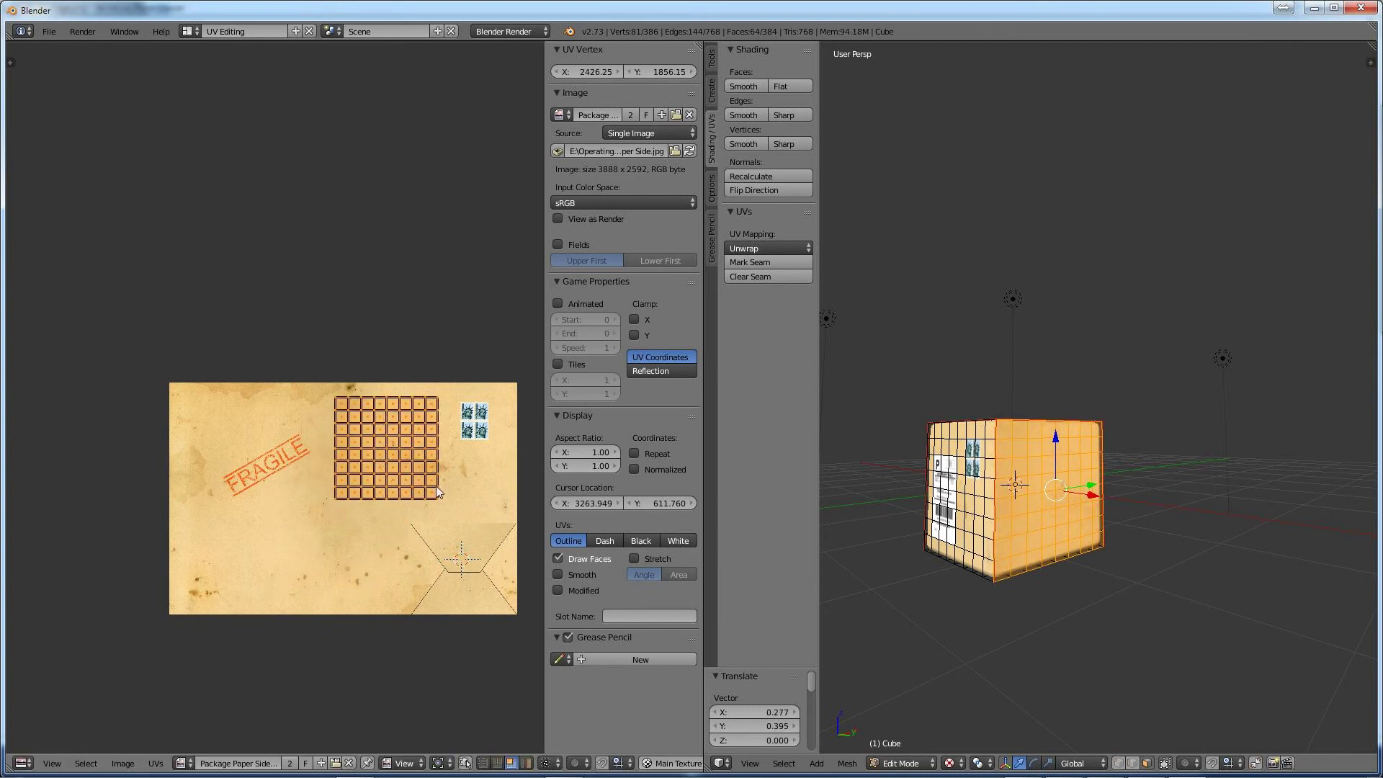
Return to Object Mode and set the 3D view's shading to Material to inspect the folded sides.
mouse_move(957, 632)
middle_mouse_down()
mouse_move(957, 648)
mouse_move(1015, 638)
mouse_move(1030, 585)
mouse_move(1199, 577)
mouse_move(1030, 603)
middle_mouse_up()
key("Tab")
left_click(965, 763)
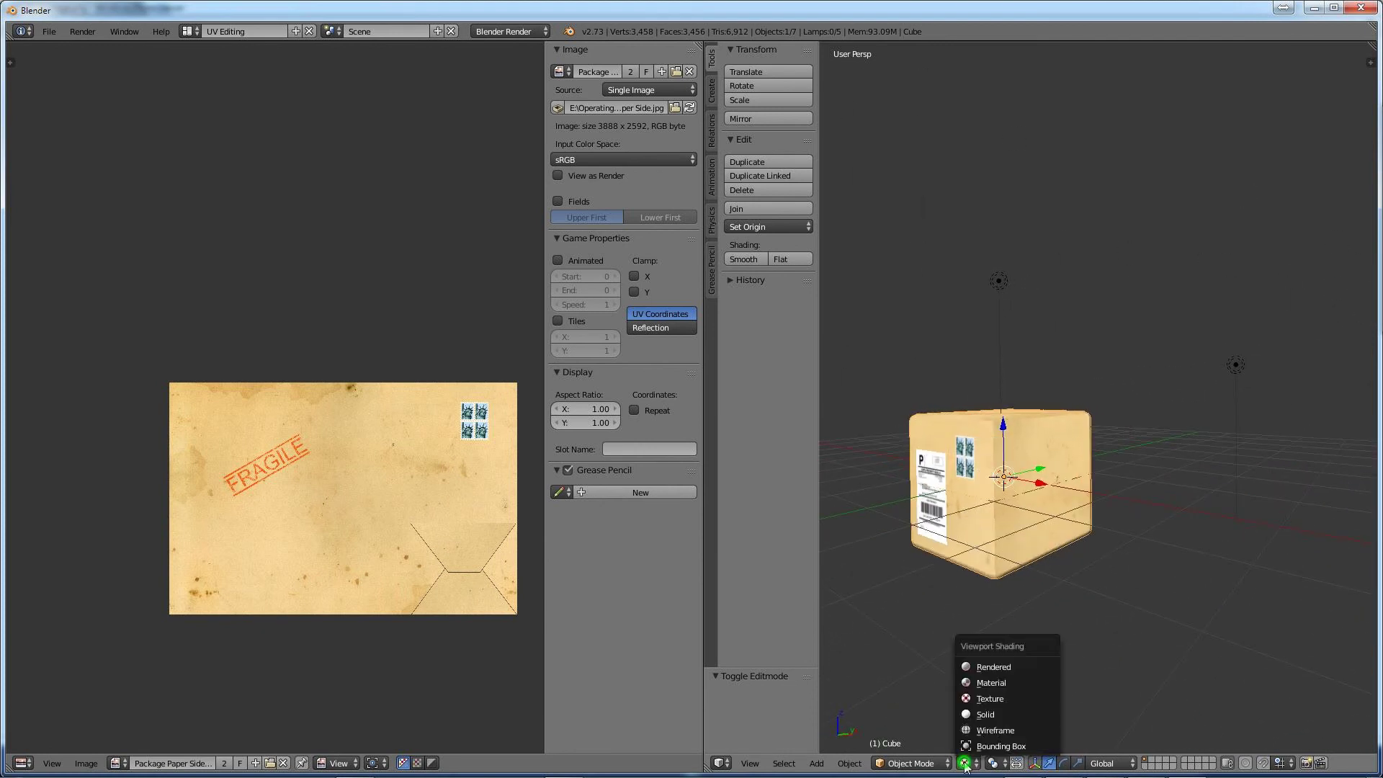
left_click(987, 683)
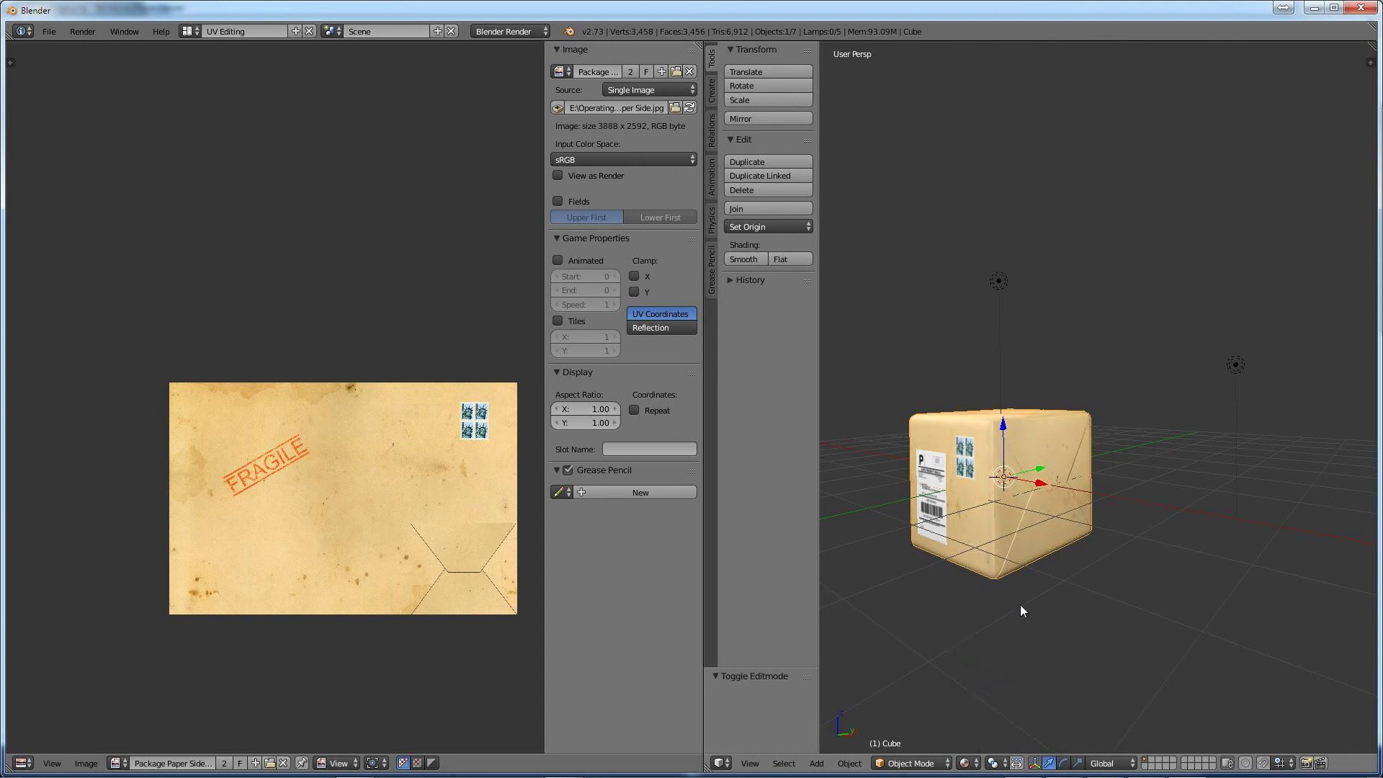
middle_click_drag(1006, 625, 1073, 583)
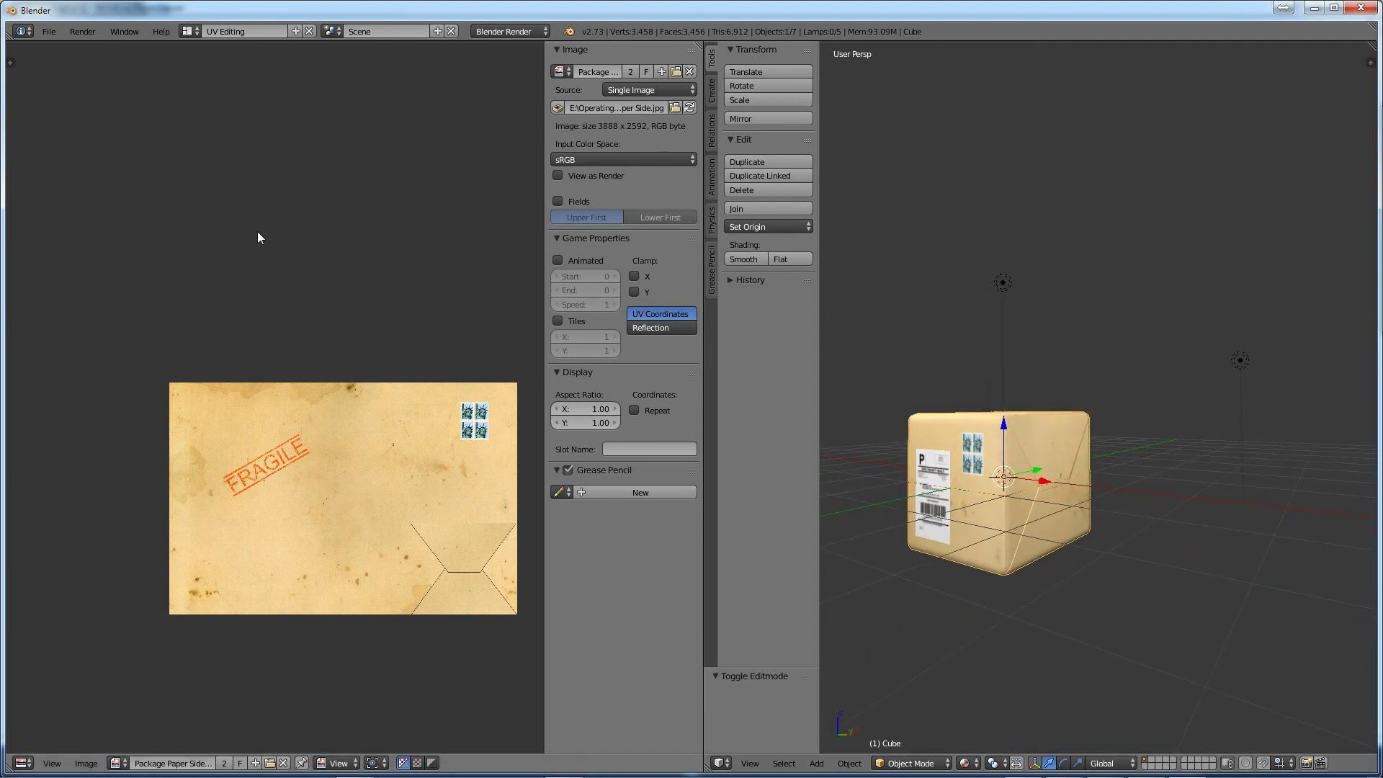
Switch back to the Default screen layout.
left_click(186, 31)
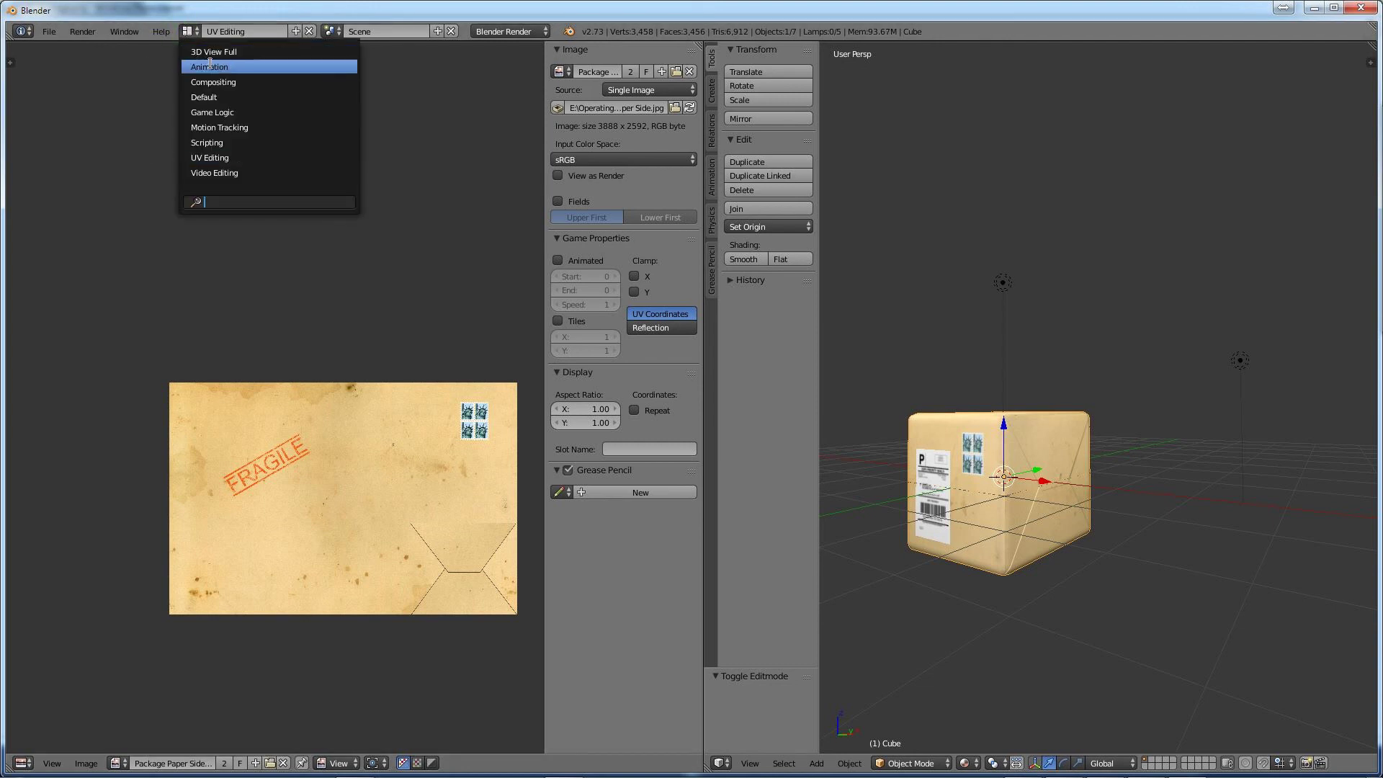
left_click(204, 97)
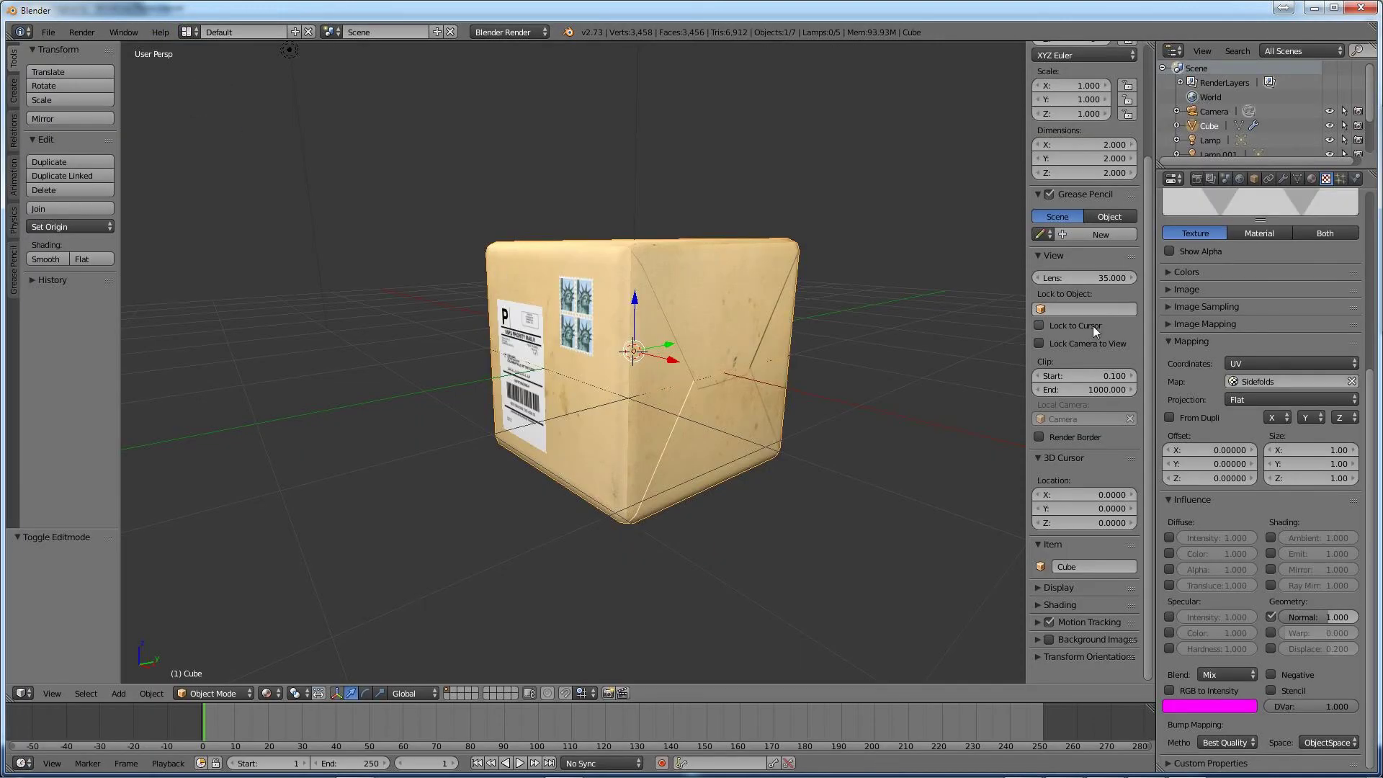